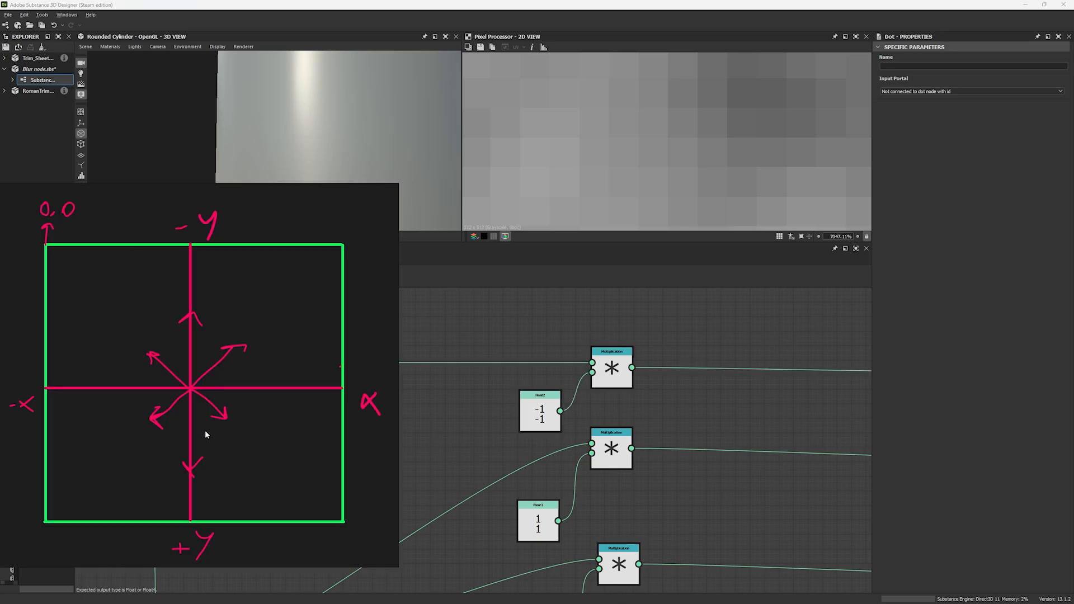
# - Examine the Multiplication nodes and the Float2 direction vectors feeding them, starting with the topmost pair
pyautogui.scroll(-5, 523, 331)
pyautogui.scroll(4, 627, 330)
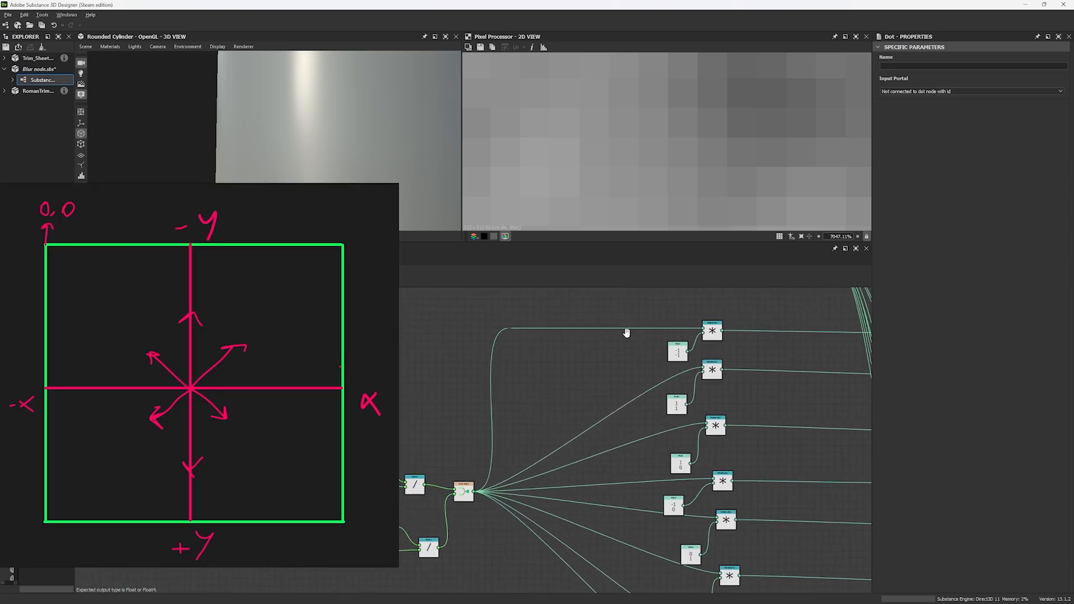
pyautogui.scroll(4, 606, 339)
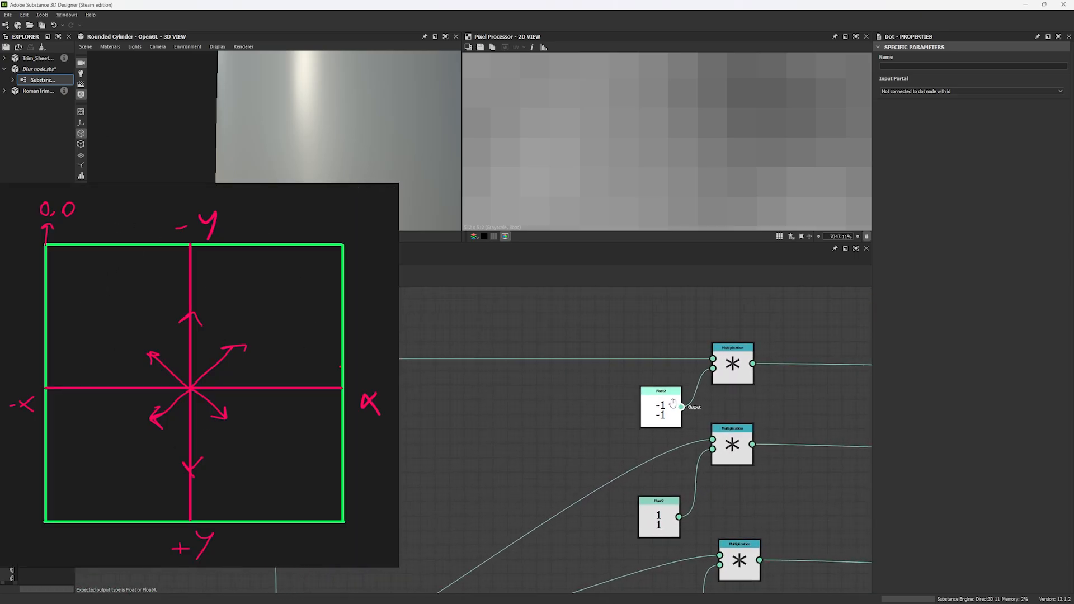
pyautogui.scroll(-3, 586, 477)
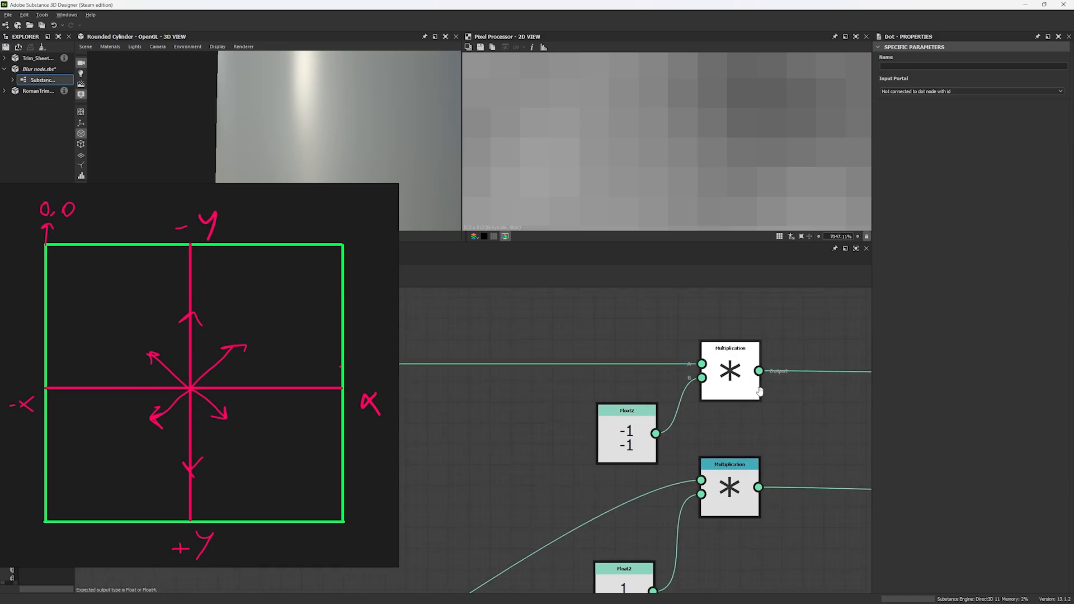
pyautogui.moveTo(586, 478); pyautogui.dragTo(773, 371, button='middle')
pyautogui.moveTo(515, 344); pyautogui.dragTo(784, 563)
pyautogui.moveTo(856, 330); pyautogui.dragTo(504, 503, button='middle')
pyautogui.scroll(3, 646, 422)
pyautogui.scroll(1, 645, 425)
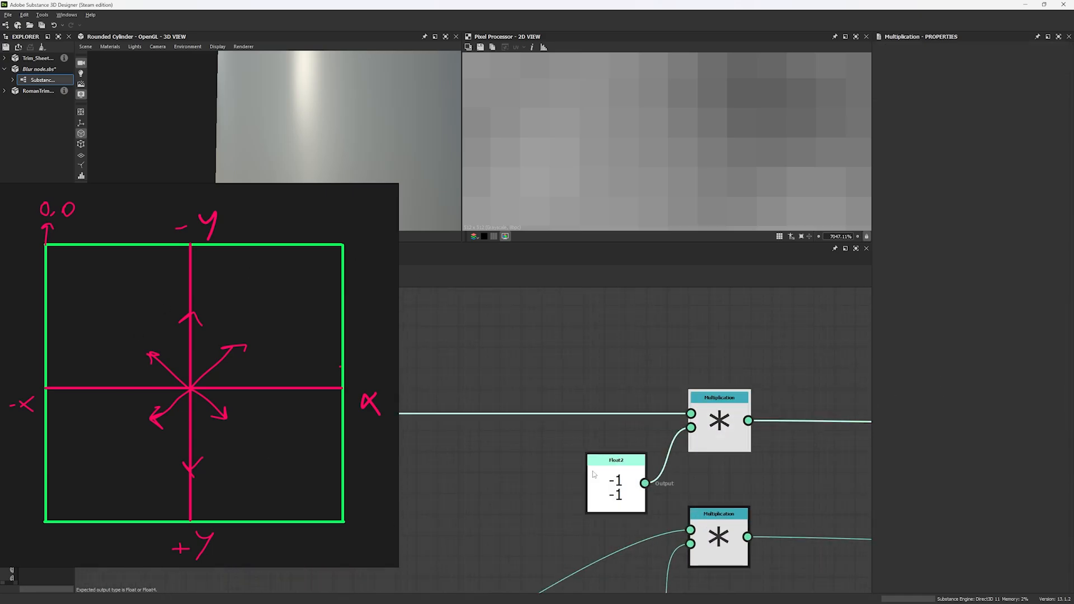
# - Check the two values of the Float2 node holding -1, -1 and move the node farther from its Multiplication node
pyautogui.click(616, 487)
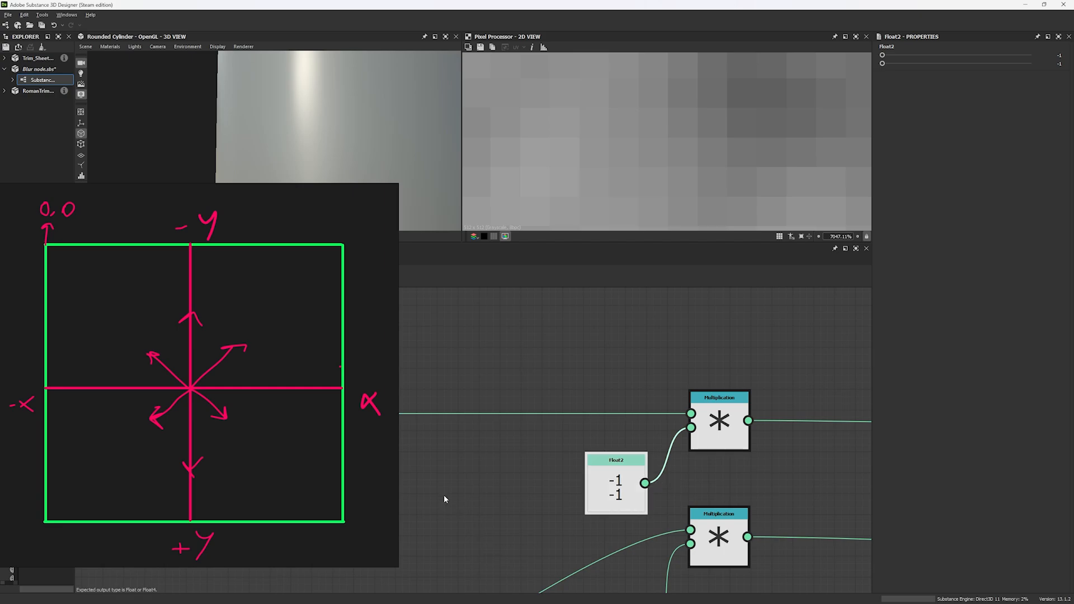
pyautogui.moveTo(444, 496); pyautogui.dragTo(465, 493, button='middle')
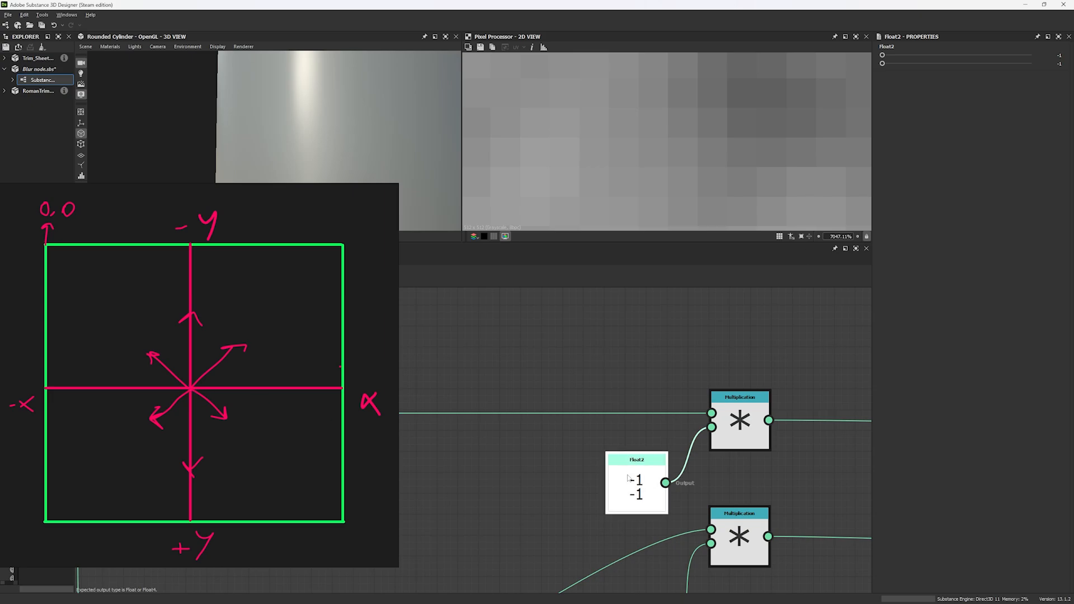
pyautogui.doubleClick(1057, 55)
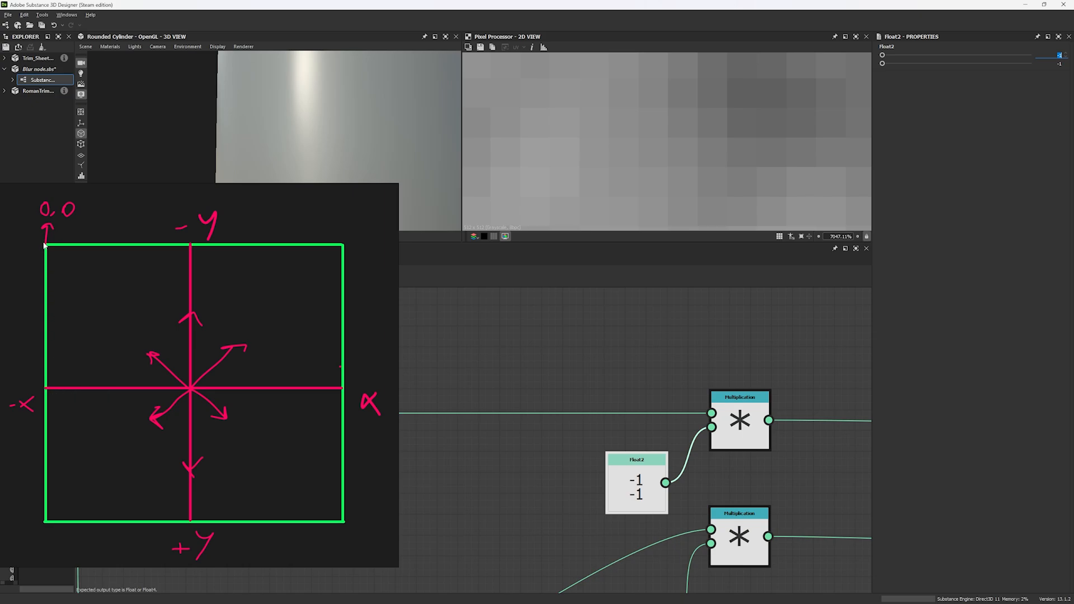
pyautogui.moveTo(631, 469); pyautogui.dragTo(503, 490)
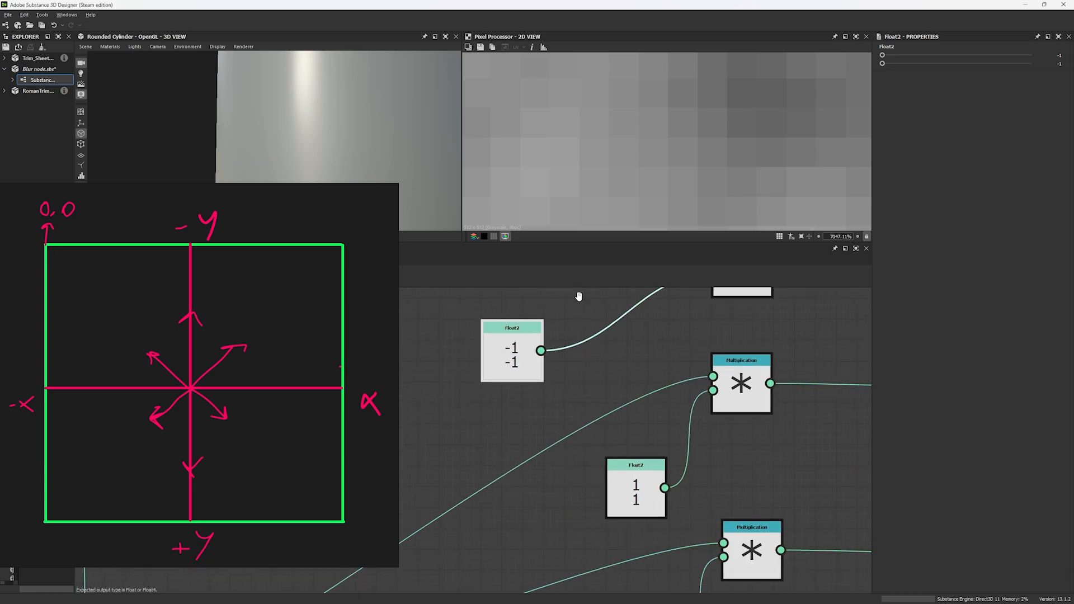
# - Circle the lower-right corner of the sketched square and label it 1,1 to match the Float2 node of 1, 1
pyautogui.click(629, 467)
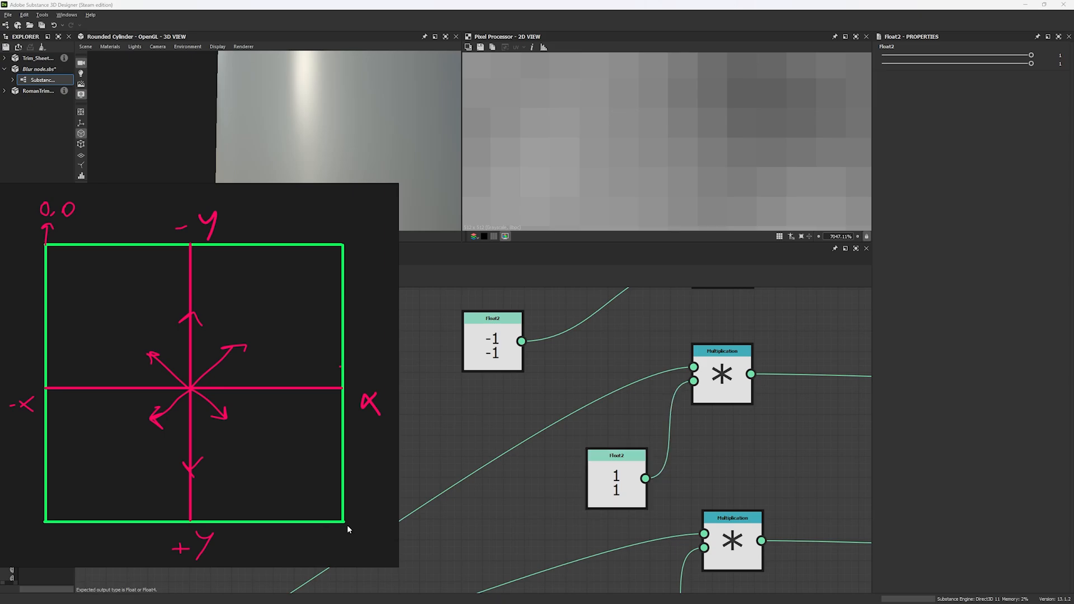
pyautogui.moveTo(341, 517); pyautogui.dragTo(336, 526)
pyautogui.moveTo(340, 550); pyautogui.dragTo(320, 512, button='middle')
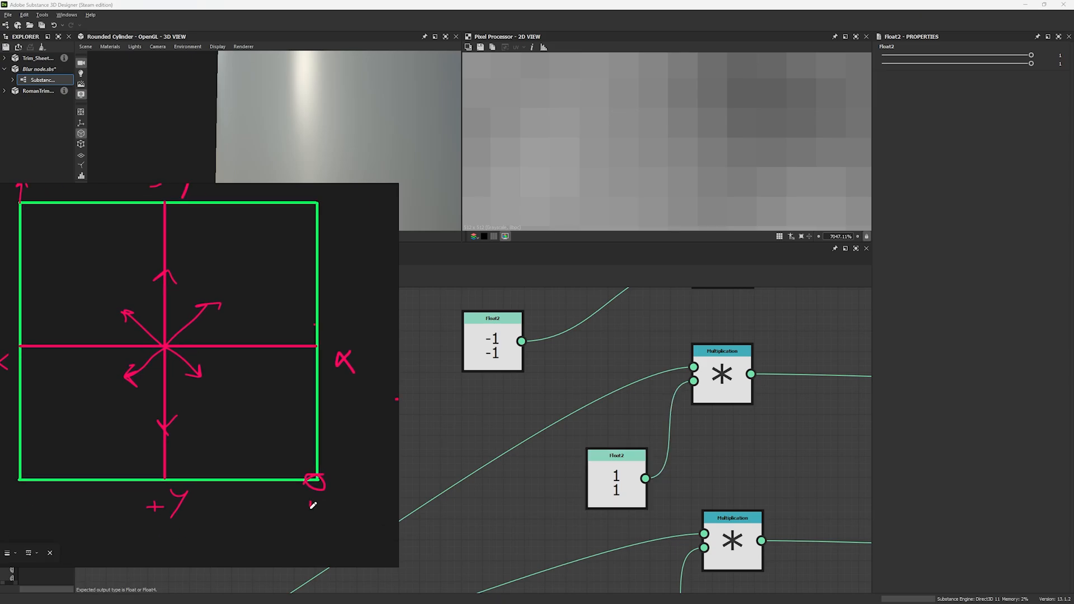
pyautogui.moveTo(301, 502); pyautogui.dragTo(316, 518)
pyautogui.moveTo(324, 503); pyautogui.dragTo(331, 515)
# - Circle the positive X end of the sketch's horizontal axis to illustrate the Float2 vector 1, 0
pyautogui.moveTo(497, 476)
pyautogui.mouseDown(button='middle')
pyautogui.moveTo(456, 412)
pyautogui.moveTo(433, 310)
pyautogui.mouseUp(button='middle')
pyautogui.moveTo(521, 373); pyautogui.dragTo(526, 395, button='middle')
pyautogui.moveTo(677, 430); pyautogui.dragTo(682, 436, button='middle')
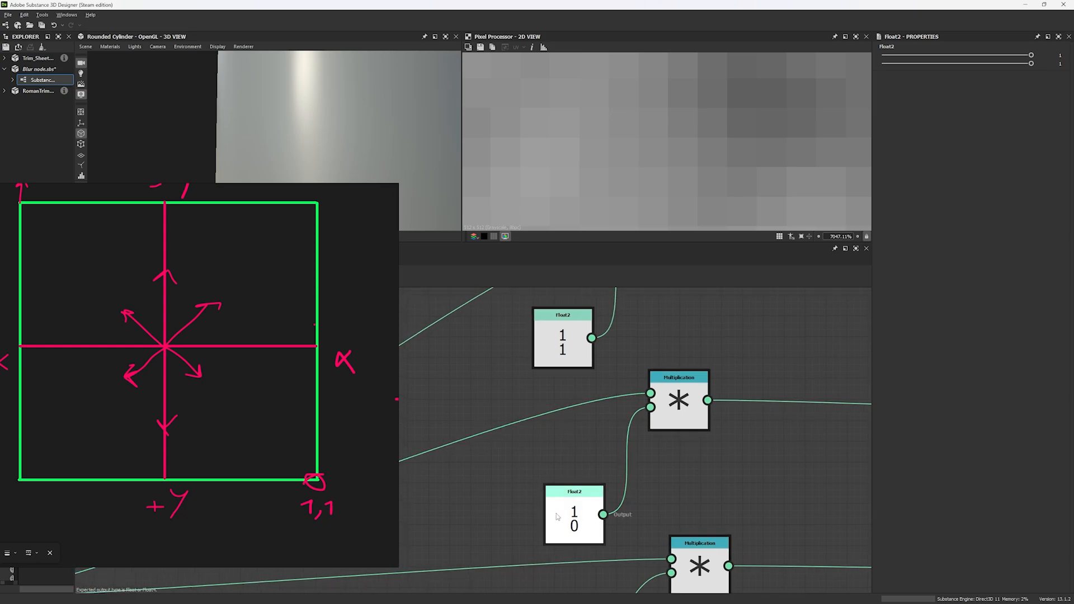
pyautogui.moveTo(470, 433); pyautogui.dragTo(496, 446, button='middle')
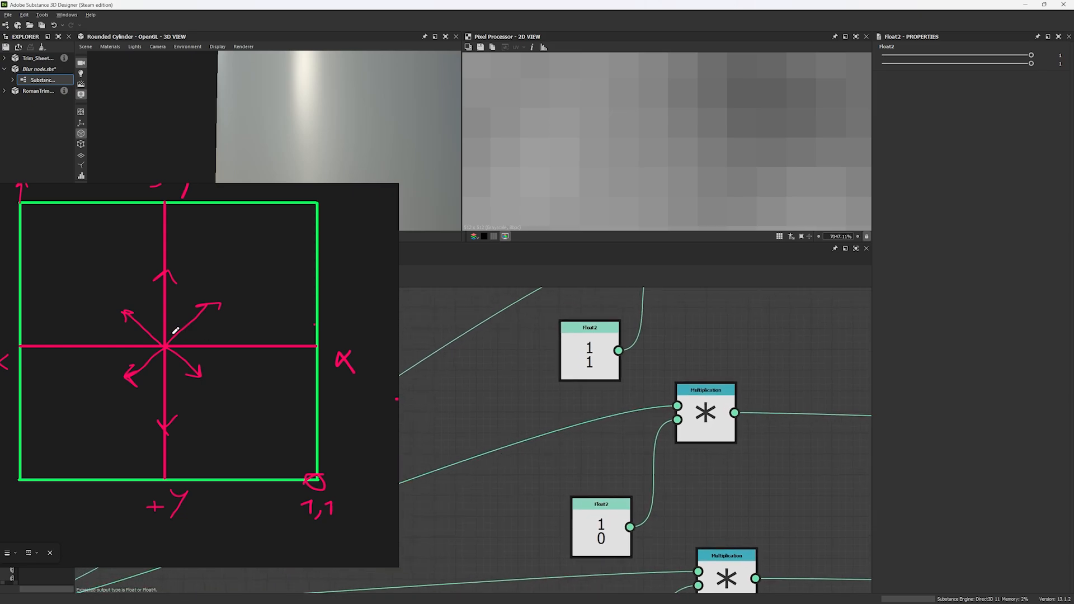
pyautogui.moveTo(318, 346); pyautogui.dragTo(327, 389, button='middle')
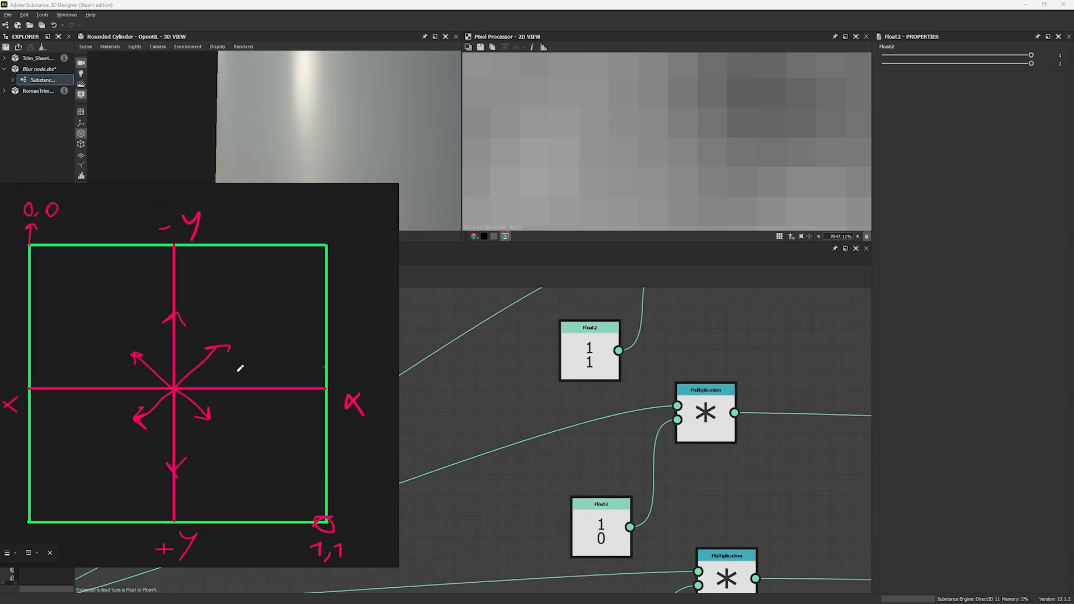
pyautogui.moveTo(333, 385); pyautogui.dragTo(329, 382)
# - Add a comment reading "Right Vector" above the Float2 node holding 1, 0
pyautogui.moveTo(598, 481)
pyautogui.mouseDown(button='middle')
pyautogui.moveTo(534, 451)
pyautogui.moveTo(505, 407)
pyautogui.mouseUp(button='middle')
pyautogui.scroll(2, 512, 406)
pyautogui.rightClick(511, 406)
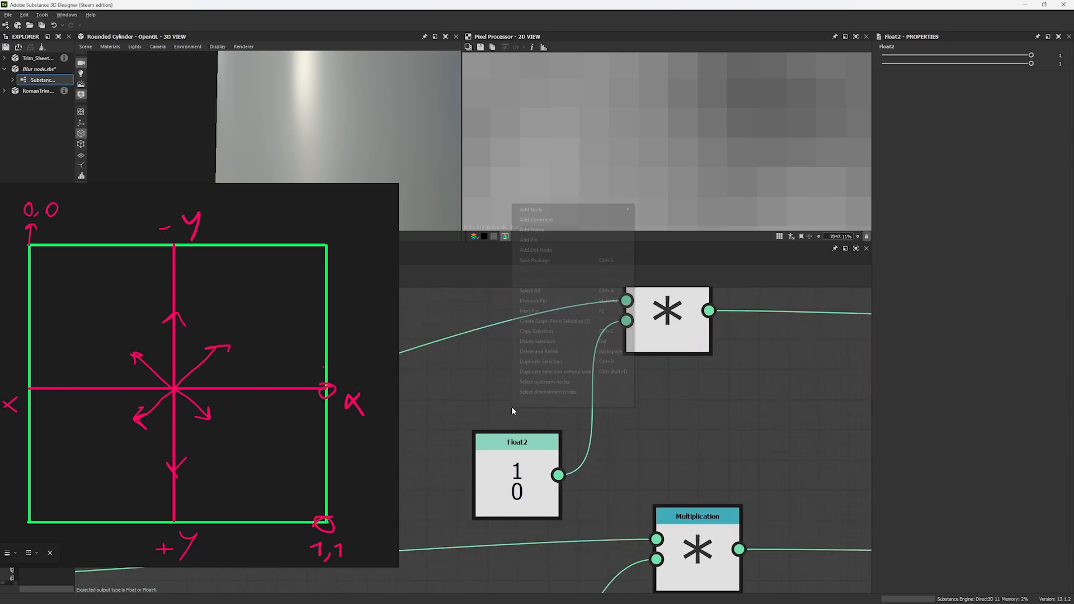
pyautogui.click(544, 220)
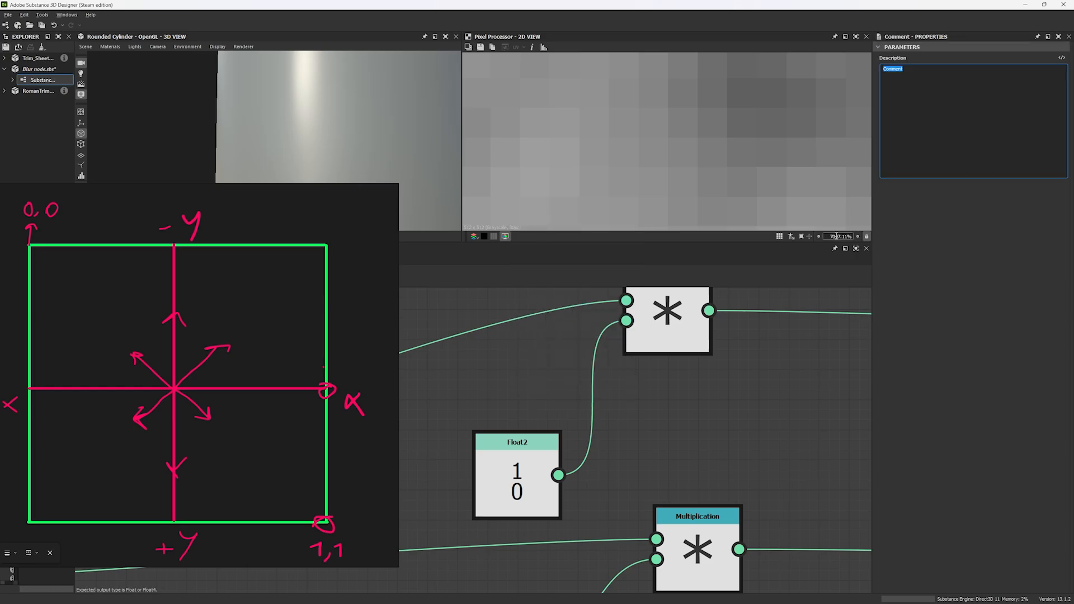
pyautogui.scroll(-5, 633, 372)
pyautogui.scroll(3, 586, 432)
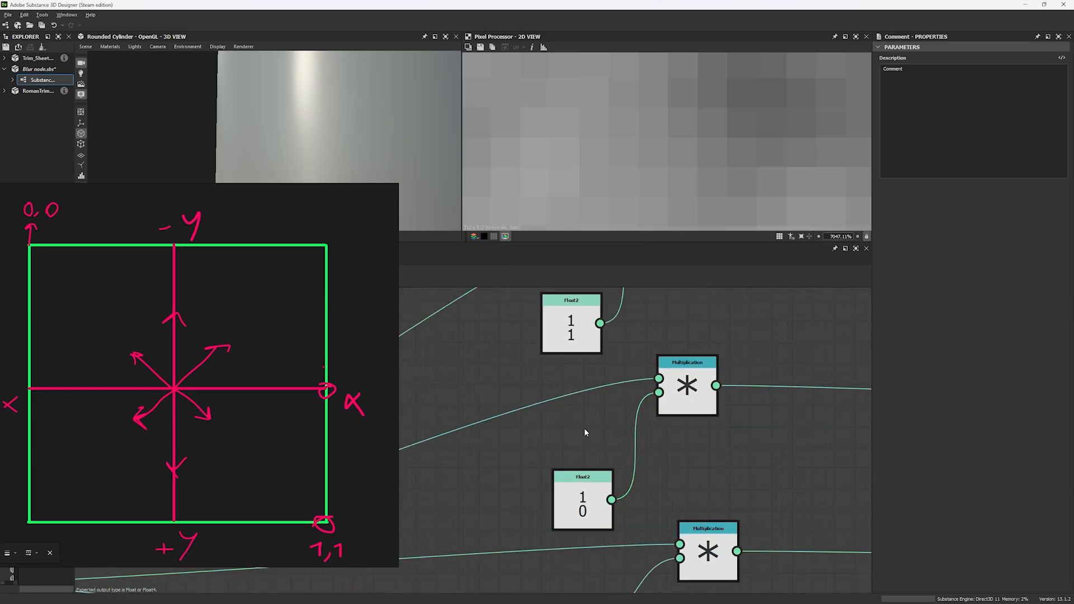
pyautogui.rightClick(579, 448)
pyautogui.click(614, 271)
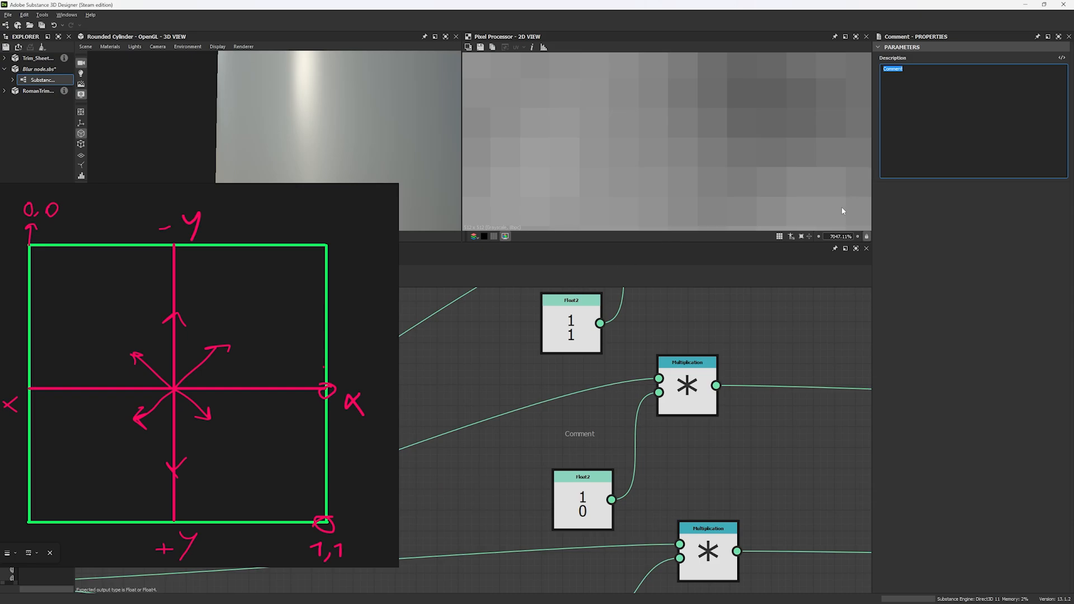
pyautogui.write('Right Vector')
pyautogui.moveTo(911, 69); pyautogui.dragTo(877, 71)
pyautogui.click(599, 417)
# - Copy the Right Vector comment above the Float2 node holding 1, 1 and change its text to "Bottom Right Vector"
pyautogui.click(584, 435)
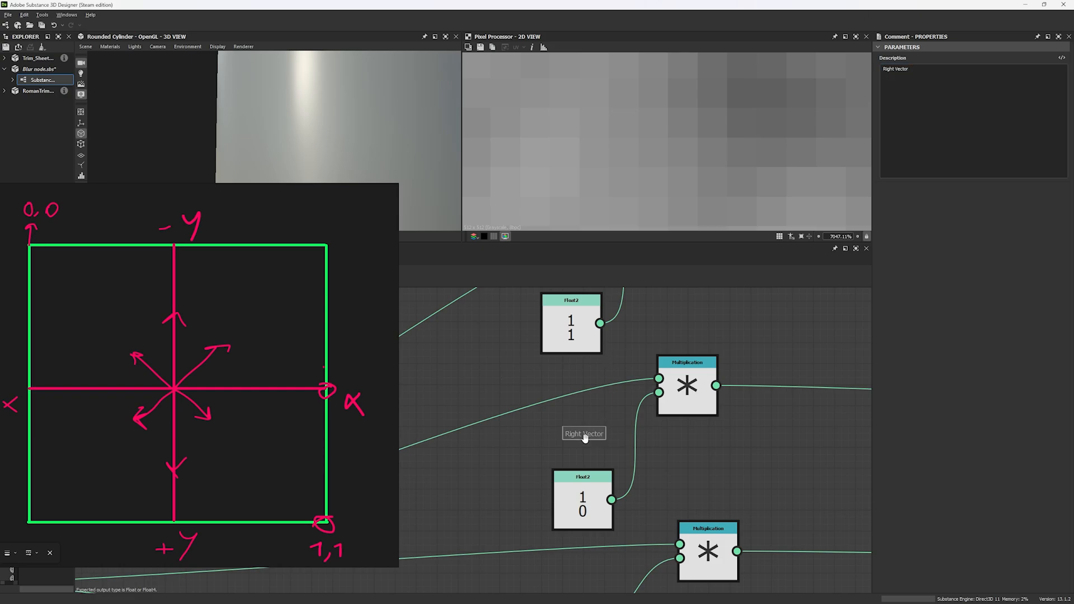
pyautogui.moveTo(640, 375); pyautogui.dragTo(635, 491, button='middle')
pyautogui.hotkey('ctrl', 'c')
pyautogui.hotkey('ctrl', 'v')
pyautogui.moveTo(583, 395); pyautogui.dragTo(577, 388)
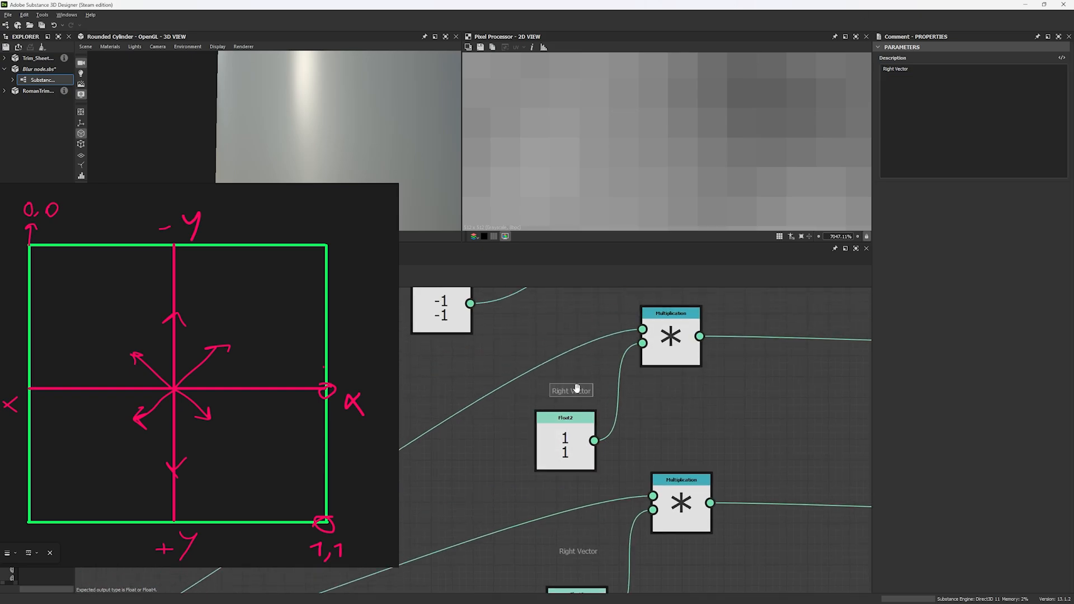
pyautogui.click(895, 69)
pyautogui.moveTo(896, 69); pyautogui.dragTo(878, 70)
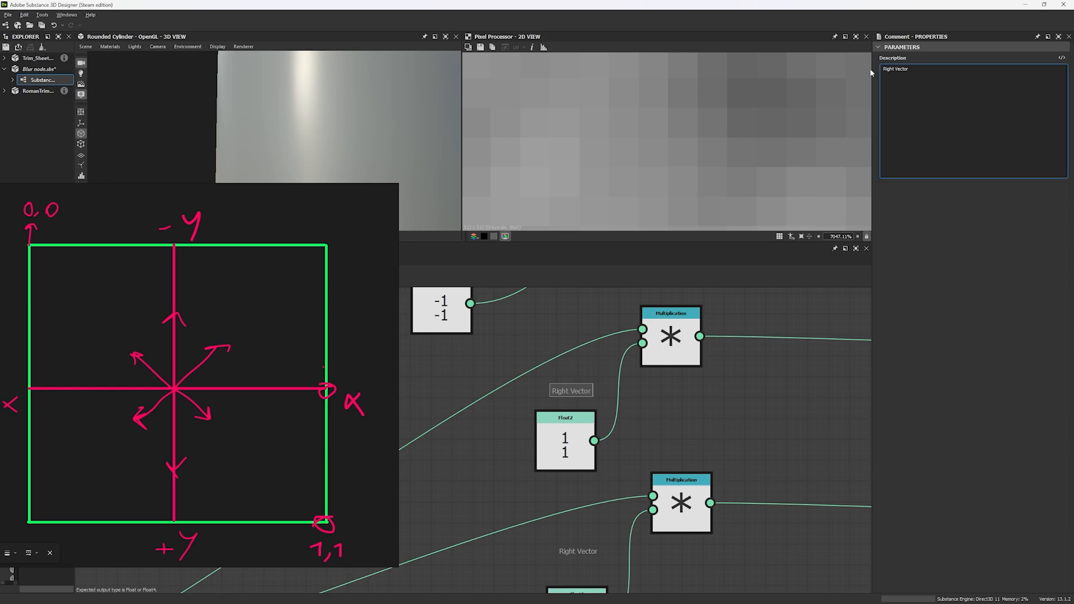
pyautogui.write('Bottom')
pyautogui.click(437, 392)
# - Label the Float2 node holding -1, -1 with a copied comment reworded to "Top Left Vector"
pyautogui.moveTo(435, 390); pyautogui.dragTo(454, 415, button='middle')
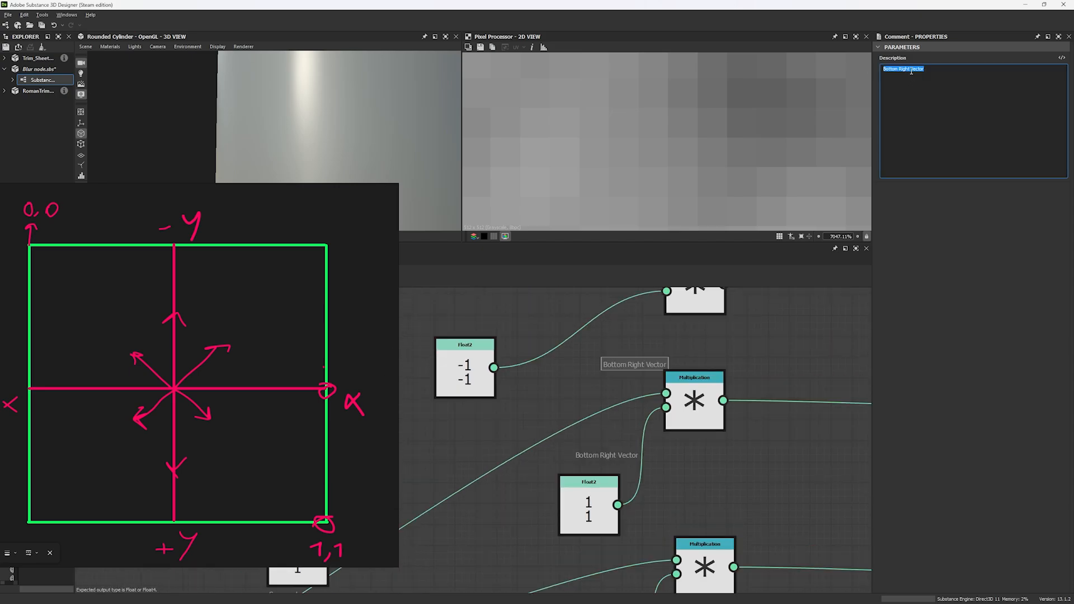
pyautogui.click(911, 70)
pyautogui.moveTo(911, 70); pyautogui.dragTo(872, 70)
pyautogui.write('Top Left')
pyautogui.moveTo(607, 462); pyautogui.dragTo(588, 349, button='middle')
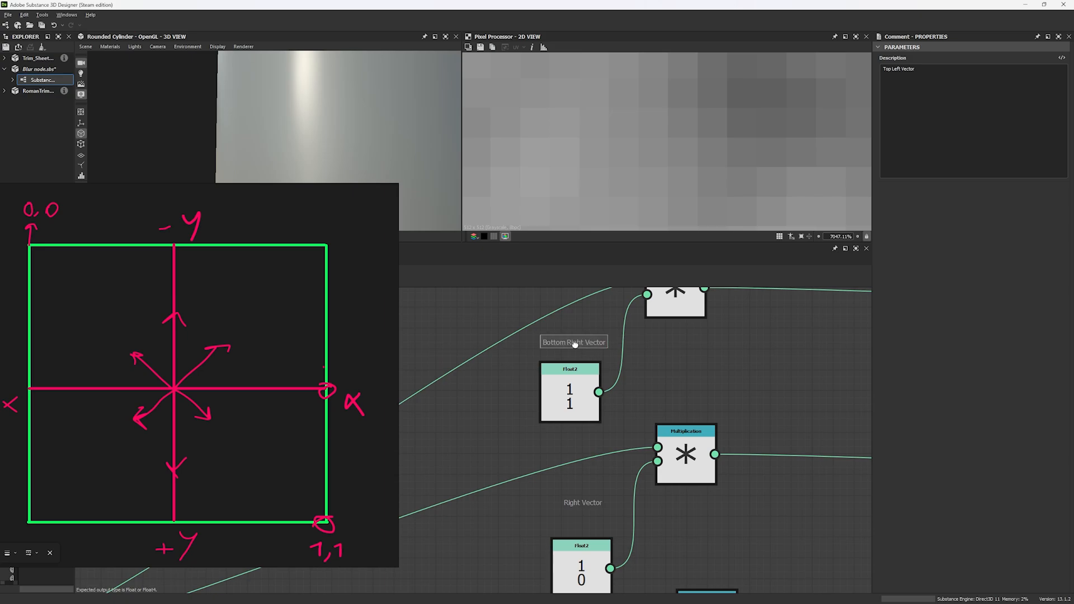
# - Circle the negative X end of the sketch's horizontal axis and draw a short leader line outward from it
pyautogui.moveTo(578, 475); pyautogui.dragTo(593, 219, button='middle')
pyautogui.scroll(1, 584, 442)
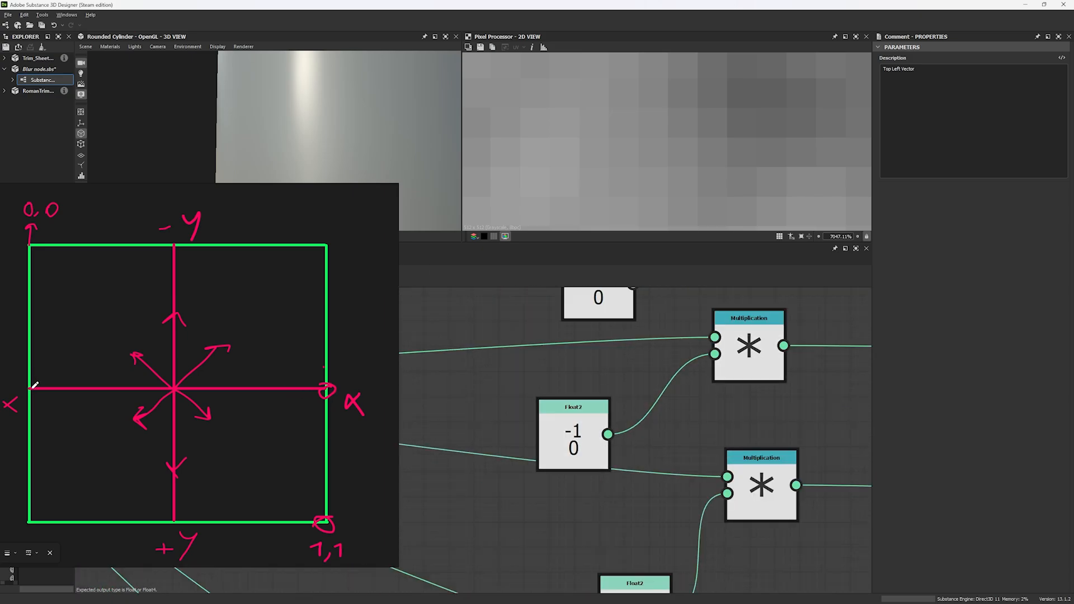
pyautogui.moveTo(30, 384); pyautogui.dragTo(30, 385)
pyautogui.moveTo(41, 391); pyautogui.dragTo(164, 393, button='middle')
pyautogui.moveTo(149, 386); pyautogui.dragTo(91, 368)
pyautogui.moveTo(93, 365)
pyautogui.mouseDown()
pyautogui.moveTo(90, 390)
pyautogui.moveTo(102, 381)
pyautogui.mouseUp()
# - Replace the 1,1 label under the sketched square's lower-right corner with a 1 stacked above a 0
pyautogui.moveTo(394, 554)
pyautogui.mouseDown(button='middle')
pyautogui.moveTo(247, 521)
pyautogui.moveTo(223, 482)
pyautogui.mouseUp(button='middle')
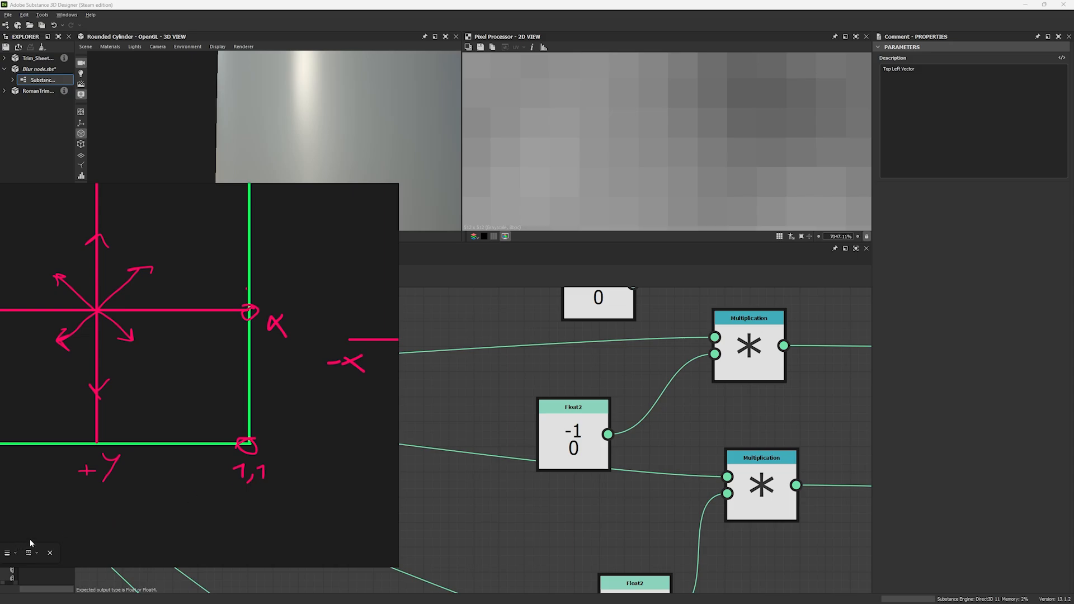
pyautogui.moveTo(83, 496)
pyautogui.mouseDown(button='right')
pyautogui.moveTo(211, 497)
pyautogui.moveTo(201, 491)
pyautogui.mouseUp(button='right')
pyautogui.press('e')
pyautogui.moveTo(385, 467); pyautogui.dragTo(362, 483)
pyautogui.click(77, 548)
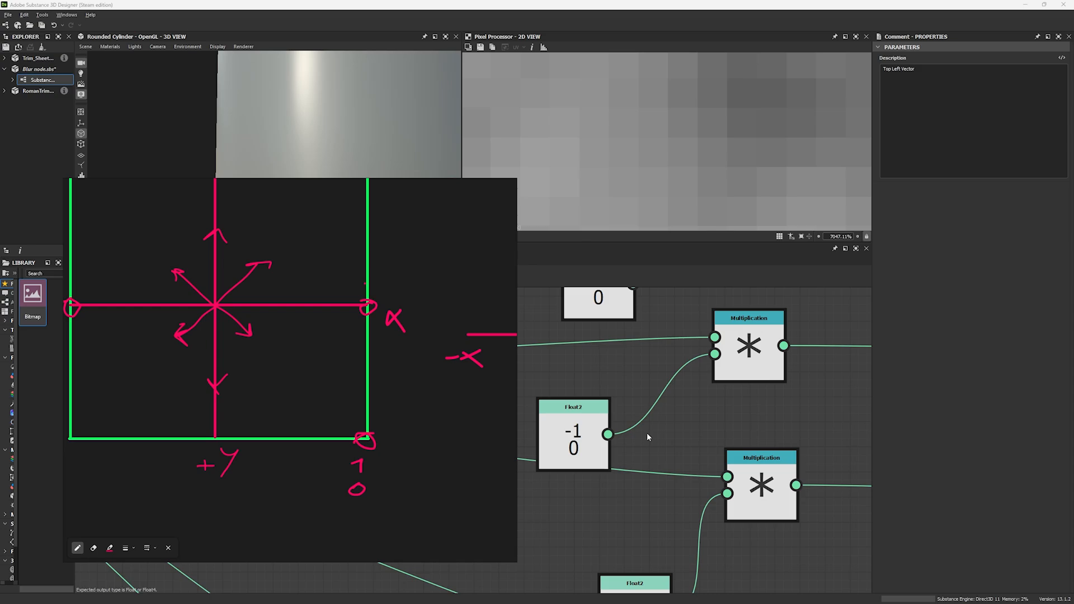
# - Write -1 above 0 beside the leader line at the negative X end of the sketch
pyautogui.moveTo(370, 404); pyautogui.dragTo(377, 450, button='middle')
pyautogui.scroll(-3, 376, 449)
pyautogui.moveTo(312, 448); pyautogui.dragTo(398, 448, button='middle')
pyautogui.scroll(4, 246, 390)
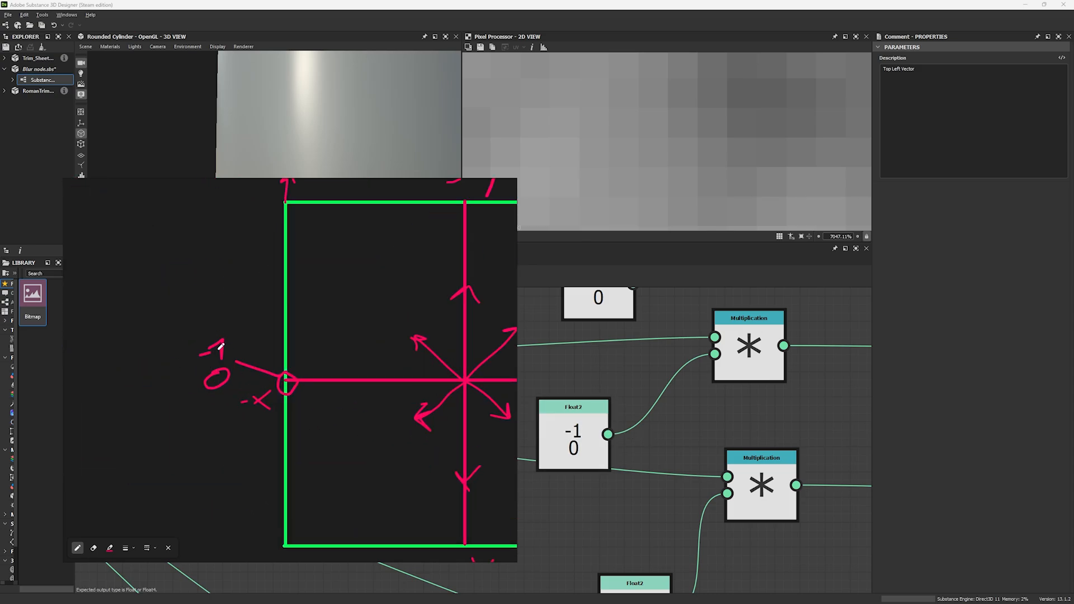
pyautogui.moveTo(225, 307); pyautogui.dragTo(205, 476, button='middle')
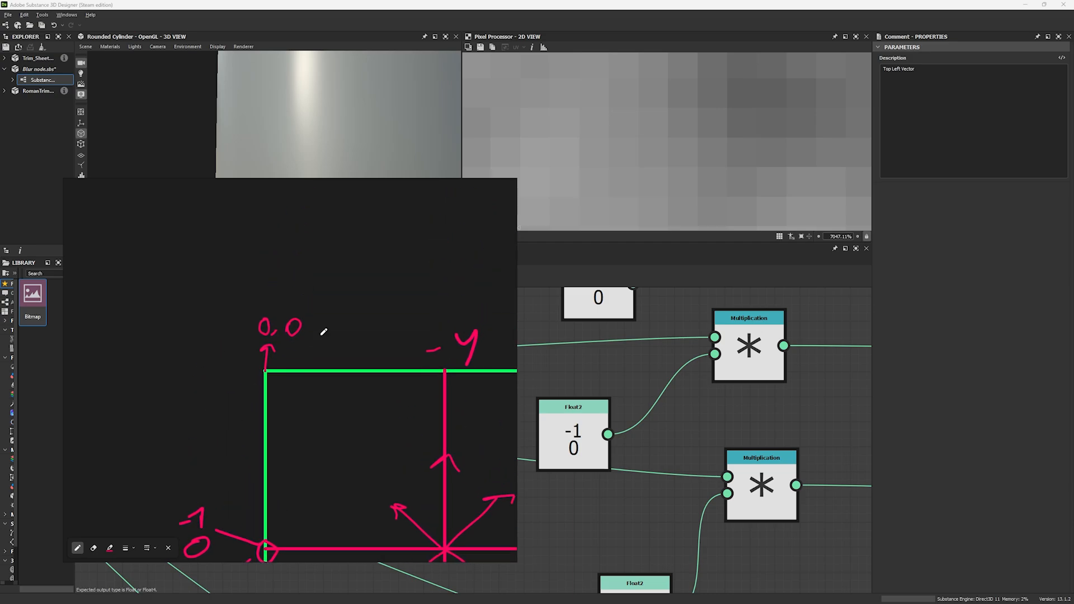
pyautogui.scroll(2, 294, 332)
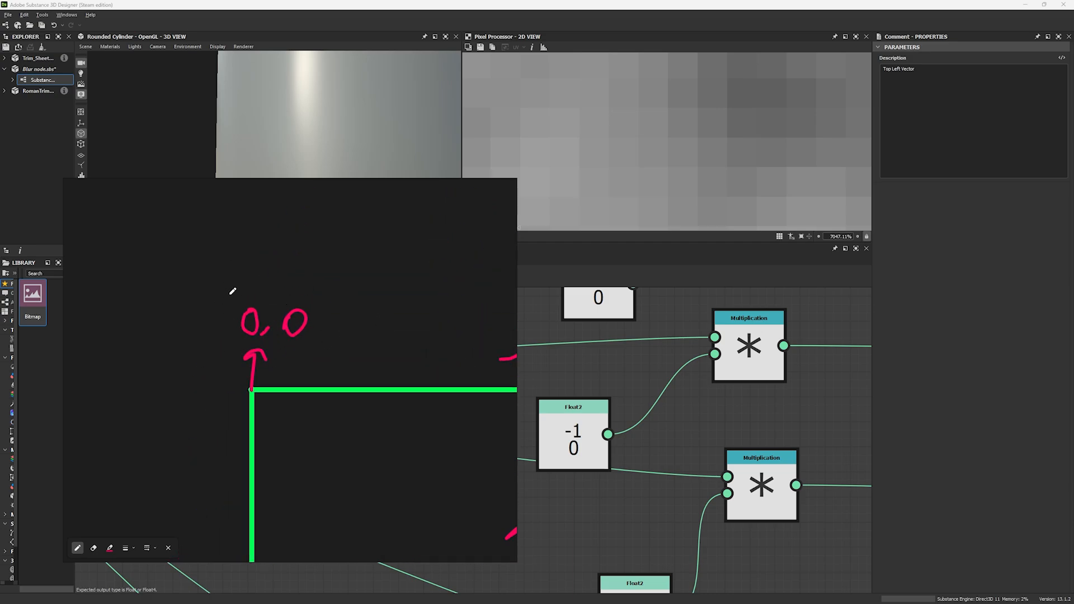
pyautogui.moveTo(230, 294)
pyautogui.mouseDown()
pyautogui.moveTo(172, 340)
pyautogui.moveTo(192, 344)
pyautogui.mouseUp()
pyautogui.hotkey('ctrl', 'z')
pyautogui.scroll(-5, 264, 364)
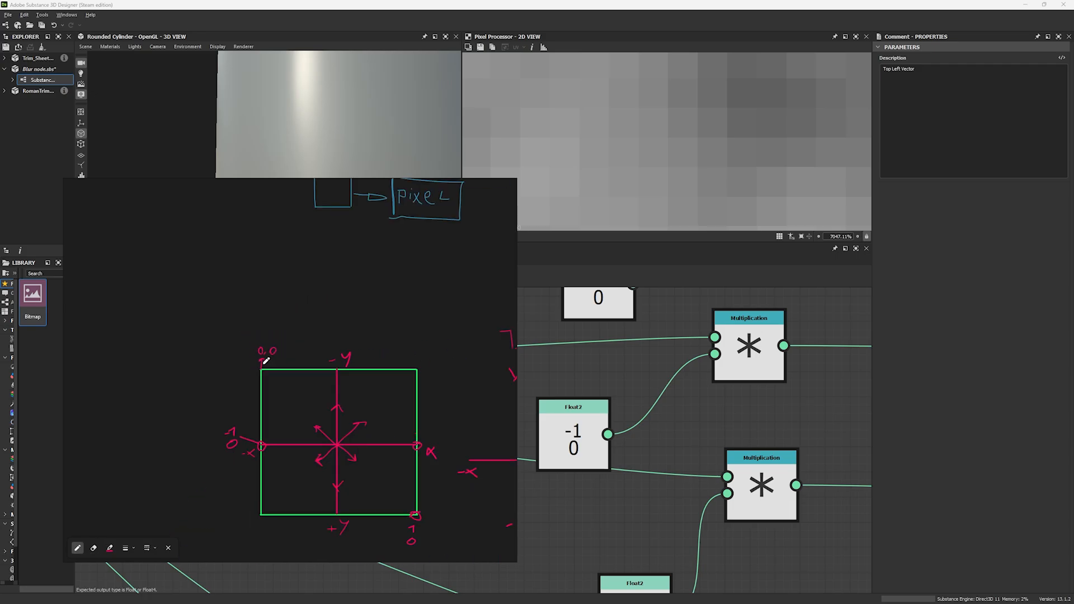
# - Duplicate the Right Vector comment and place the copy above the Float2 node holding -1, 0
pyautogui.moveTo(341, 421); pyautogui.dragTo(275, 402, button='middle')
pyautogui.moveTo(322, 409)
pyautogui.mouseDown(button='right')
pyautogui.moveTo(165, 433)
pyautogui.moveTo(190, 435)
pyautogui.mouseUp(button='right')
pyautogui.scroll(3, 159, 471)
pyautogui.moveTo(159, 471)
pyautogui.mouseDown(button='middle')
pyautogui.moveTo(241, 396)
pyautogui.moveTo(203, 399)
pyautogui.mouseUp(button='middle')
pyautogui.scroll(2, 235, 454)
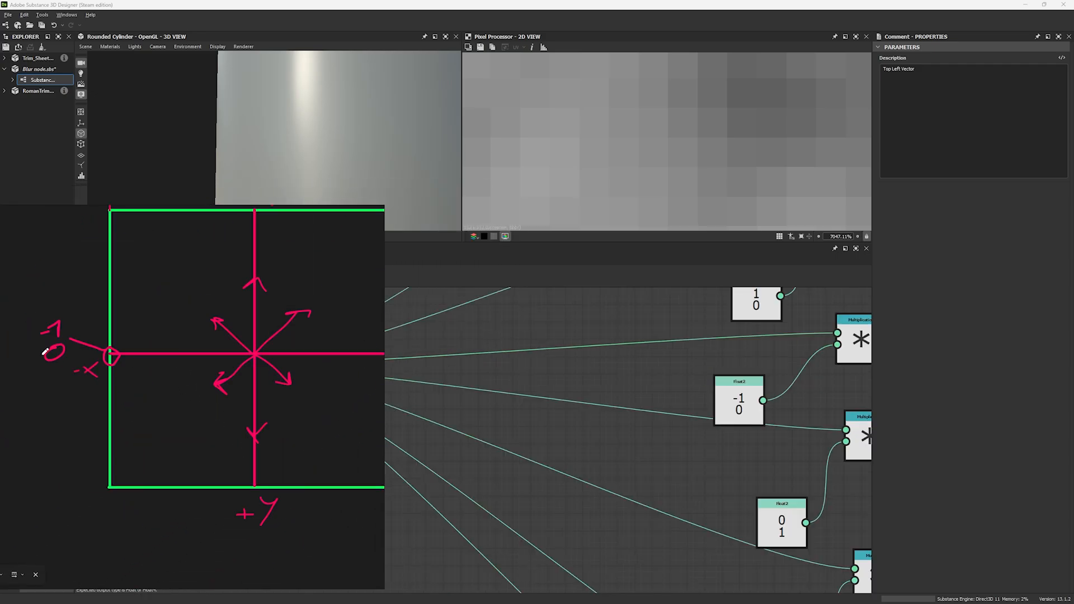
pyautogui.moveTo(654, 407); pyautogui.dragTo(508, 487, button='middle')
pyautogui.click(619, 323)
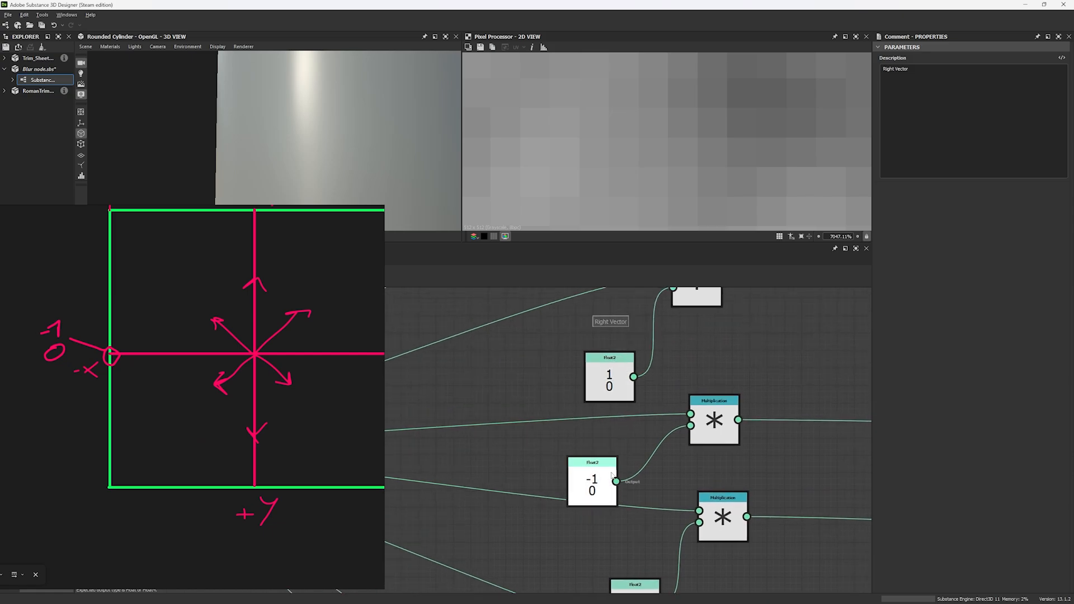
pyautogui.hotkey('ctrl', 'd')
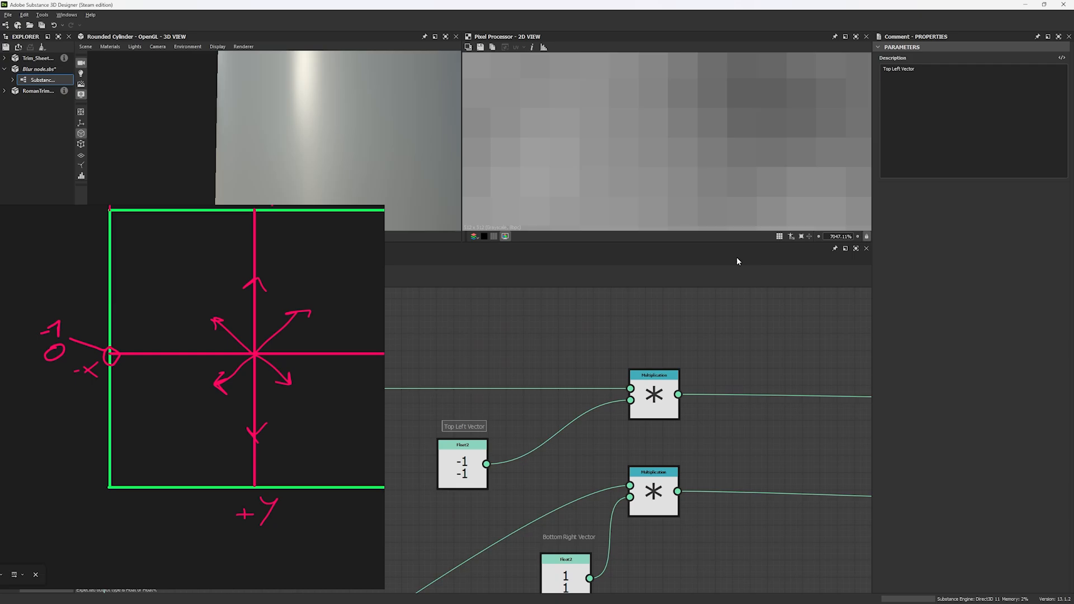
# - Change the copied comment above the Float2 node holding -1, 0 to Left Vector and align it with the node
pyautogui.moveTo(894, 68); pyautogui.dragTo(901, 70)
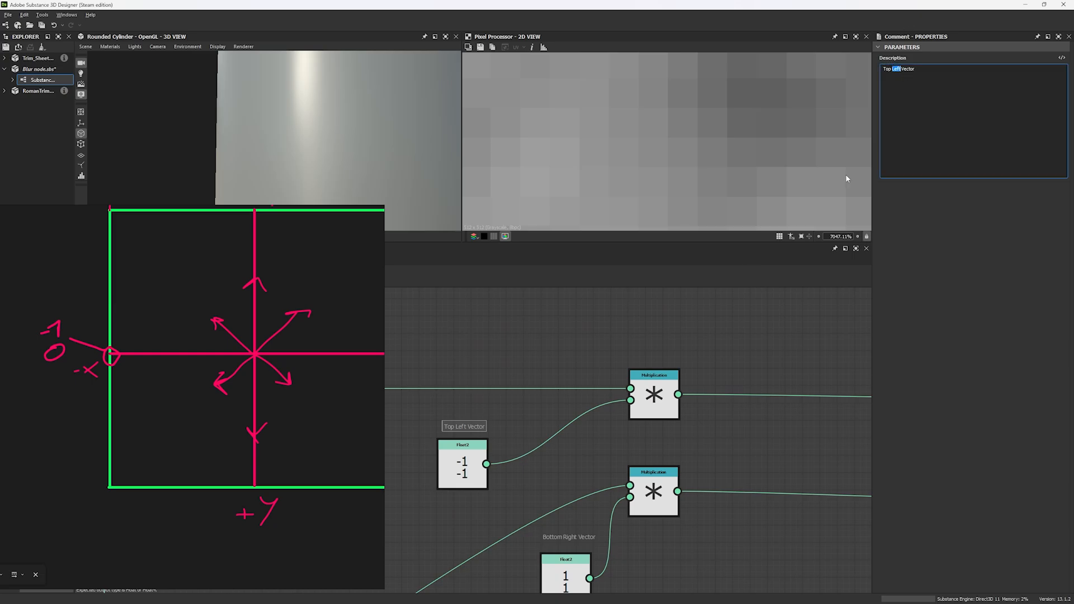
pyautogui.moveTo(614, 527); pyautogui.dragTo(691, 200, button='middle')
pyautogui.click(656, 457)
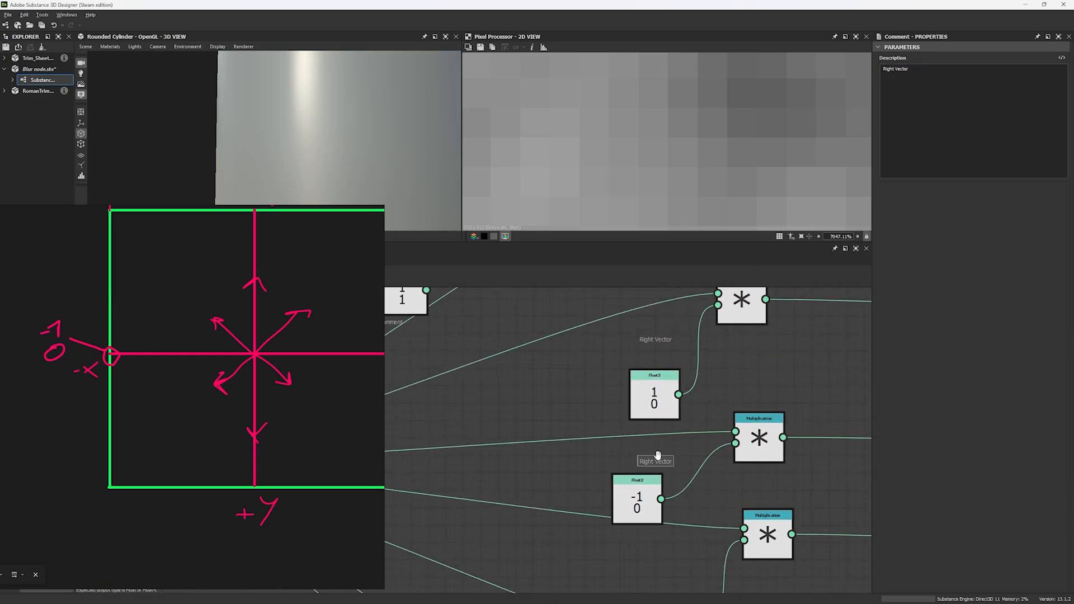
pyautogui.doubleClick(896, 69)
pyautogui.click(894, 70)
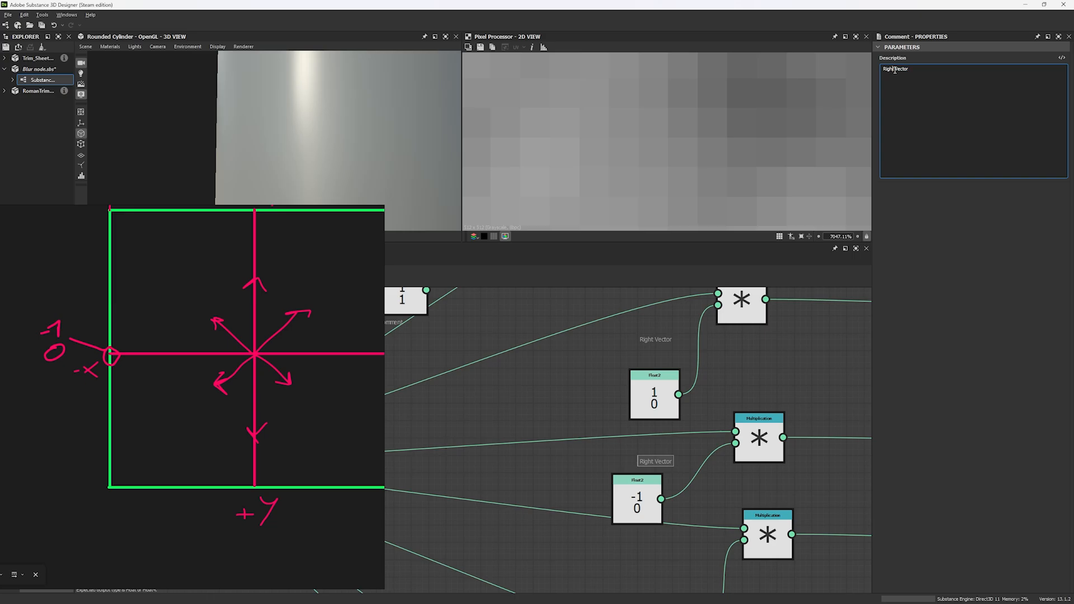
pyautogui.moveTo(894, 70); pyautogui.dragTo(878, 72)
pyautogui.hotkey('ctrl', 'v')
pyautogui.click(585, 402)
pyautogui.moveTo(642, 446); pyautogui.dragTo(569, 381, button='middle')
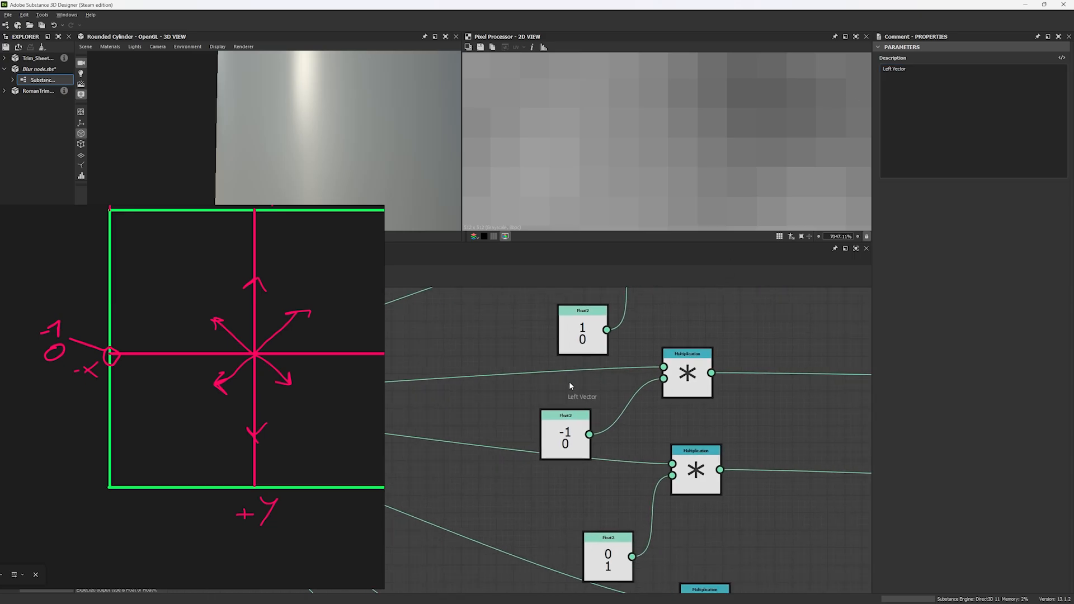
pyautogui.moveTo(578, 397); pyautogui.dragTo(562, 396)
# - Circle the positive Y end of the sketch, draw an arrow outward from it and write 0 above 1 beside its tip
pyautogui.moveTo(565, 462); pyautogui.dragTo(548, 323, button='middle')
pyautogui.scroll(-2, 600, 418)
pyautogui.scroll(-3, 598, 423)
pyautogui.moveTo(599, 423); pyautogui.dragTo(583, 397, button='middle')
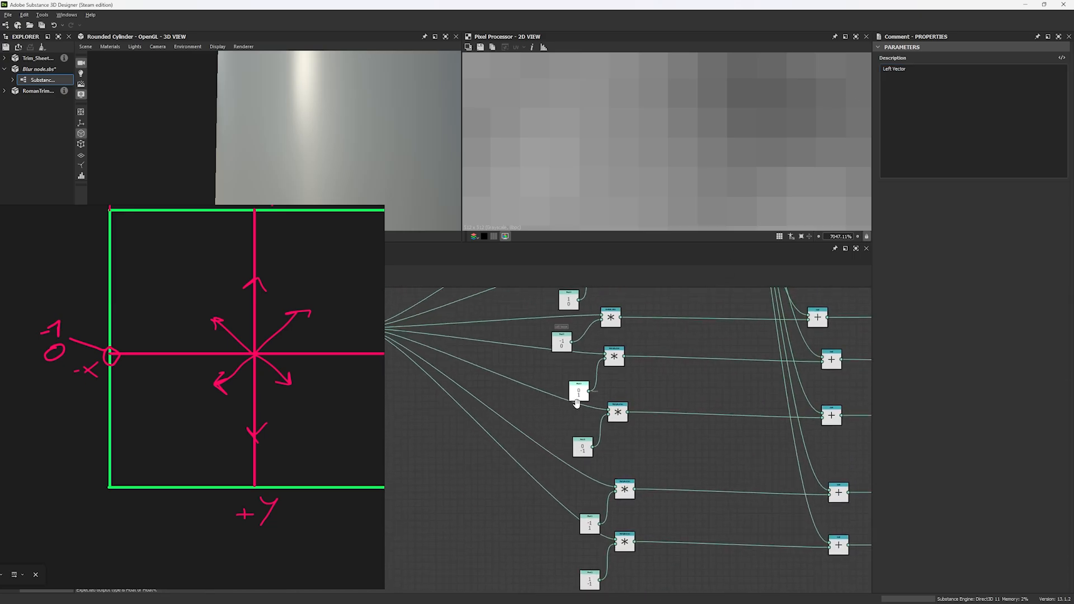
pyautogui.scroll(4, 582, 394)
pyautogui.moveTo(255, 382); pyautogui.dragTo(222, 410, button='middle')
pyautogui.scroll(-2, 222, 409)
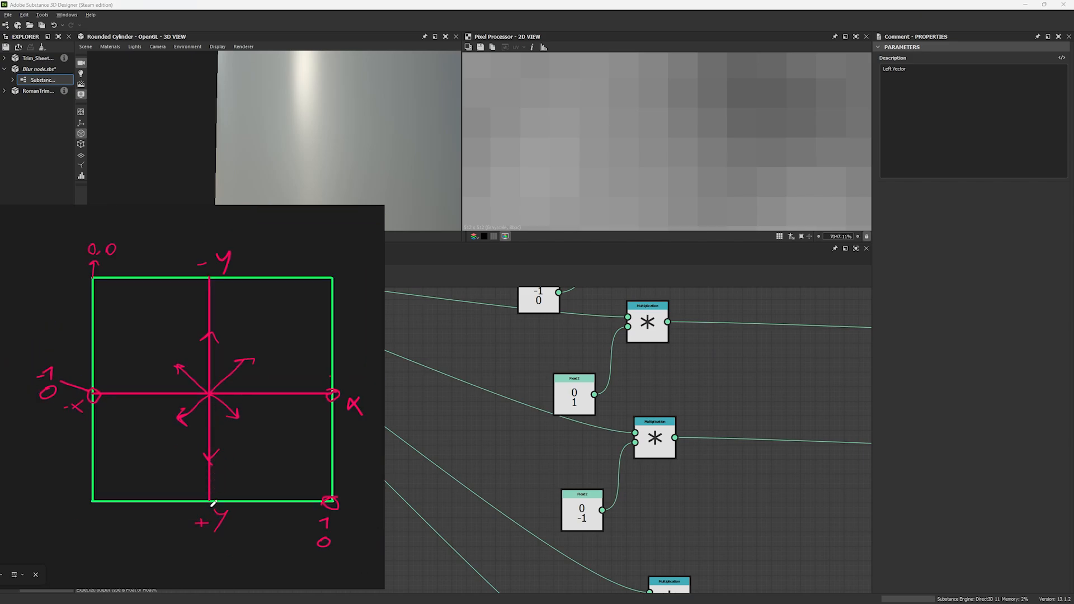
pyautogui.moveTo(210, 495)
pyautogui.mouseDown()
pyautogui.moveTo(166, 529)
pyautogui.moveTo(178, 536)
pyautogui.mouseUp()
pyautogui.scroll(3, 189, 528)
pyautogui.moveTo(189, 527); pyautogui.dragTo(347, 434, button='middle')
pyautogui.moveTo(289, 471)
pyautogui.mouseDown()
pyautogui.moveTo(277, 483)
pyautogui.moveTo(276, 532)
pyautogui.moveTo(265, 515)
pyautogui.mouseUp()
# - Duplicate the Left Vector comment, change its text to Bottom Vector on two lines and place it above the Float2 node holding 0, 1
pyautogui.moveTo(544, 372)
pyautogui.mouseDown(button='middle')
pyautogui.moveTo(409, 436)
pyautogui.moveTo(475, 430)
pyautogui.mouseUp(button='middle')
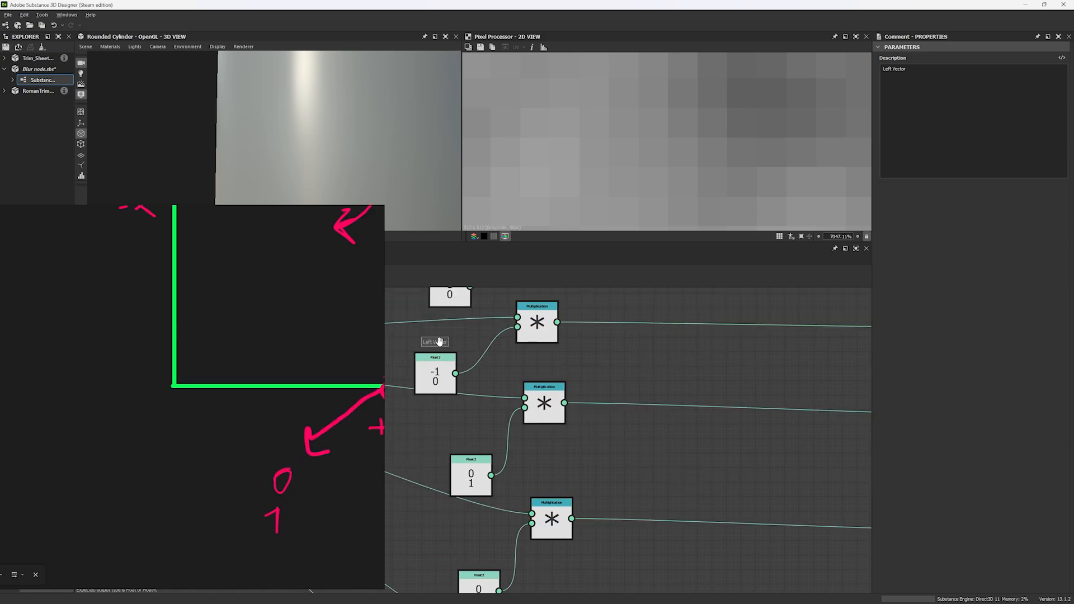
pyautogui.hotkey('ctrl', 'v')
pyautogui.doubleClick(899, 69)
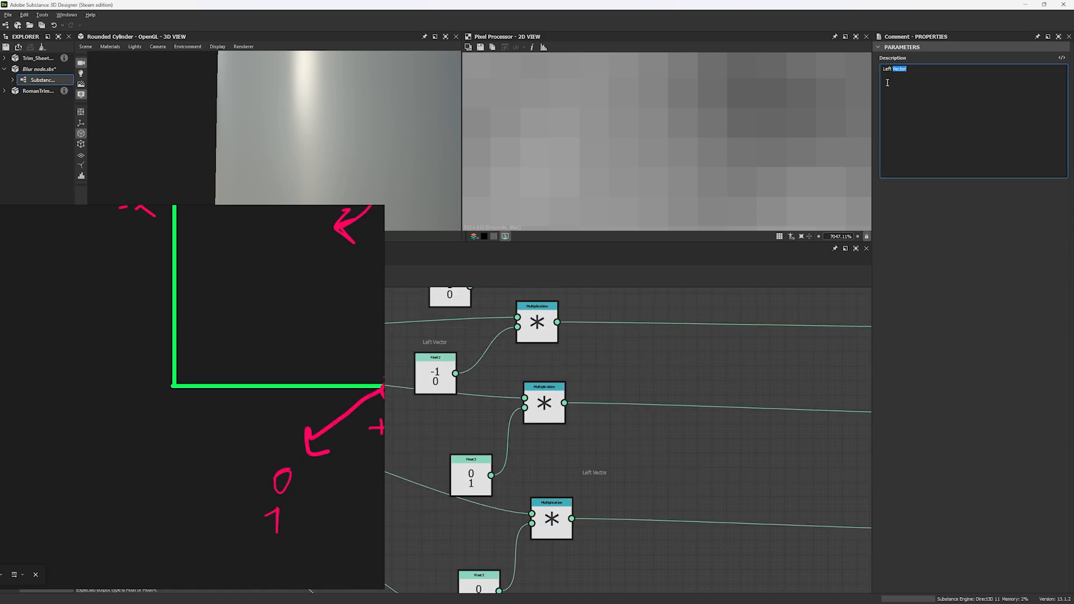
pyautogui.moveTo(893, 69); pyautogui.dragTo(877, 73)
pyautogui.write('Bottom')
pyautogui.press('Return')
pyautogui.click(469, 436)
pyautogui.moveTo(576, 449)
pyautogui.mouseDown(button='middle')
pyautogui.moveTo(614, 397)
pyautogui.moveTo(585, 359)
pyautogui.moveTo(604, 328)
pyautogui.mouseUp(button='middle')
# - Draw an upward arrow from the negative Y end of the sketch and write 0 above -1 beside it
pyautogui.moveTo(254, 386); pyautogui.dragTo(136, 409, button='middle')
pyautogui.scroll(-4, 175, 386)
pyautogui.moveTo(216, 354); pyautogui.dragTo(231, 467, button='middle')
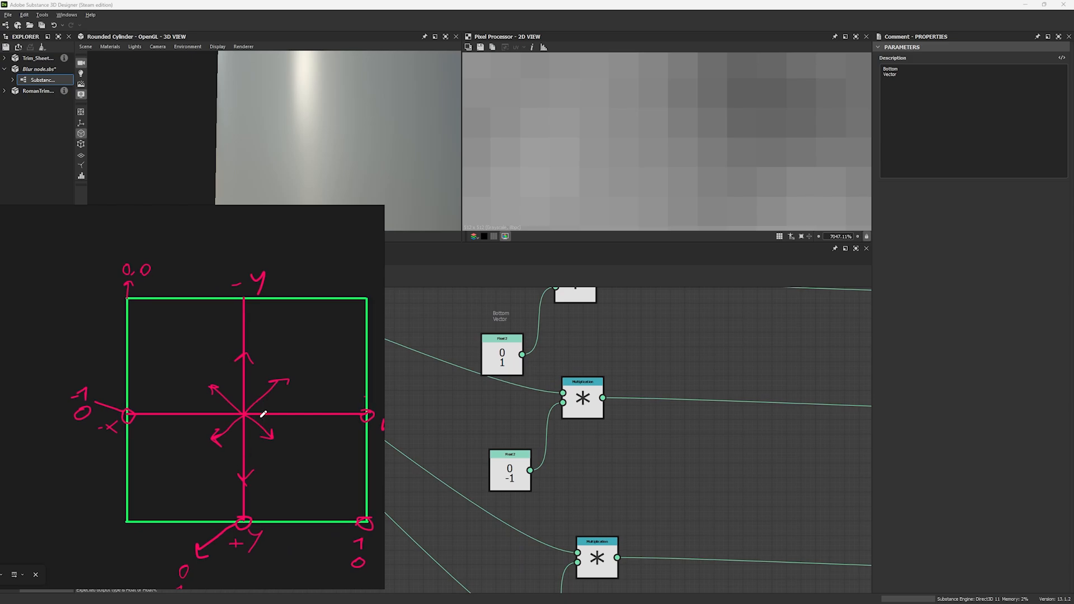
pyautogui.scroll(2, 253, 375)
pyautogui.click(500, 316)
pyautogui.moveTo(253, 265); pyautogui.dragTo(235, 347, button='middle')
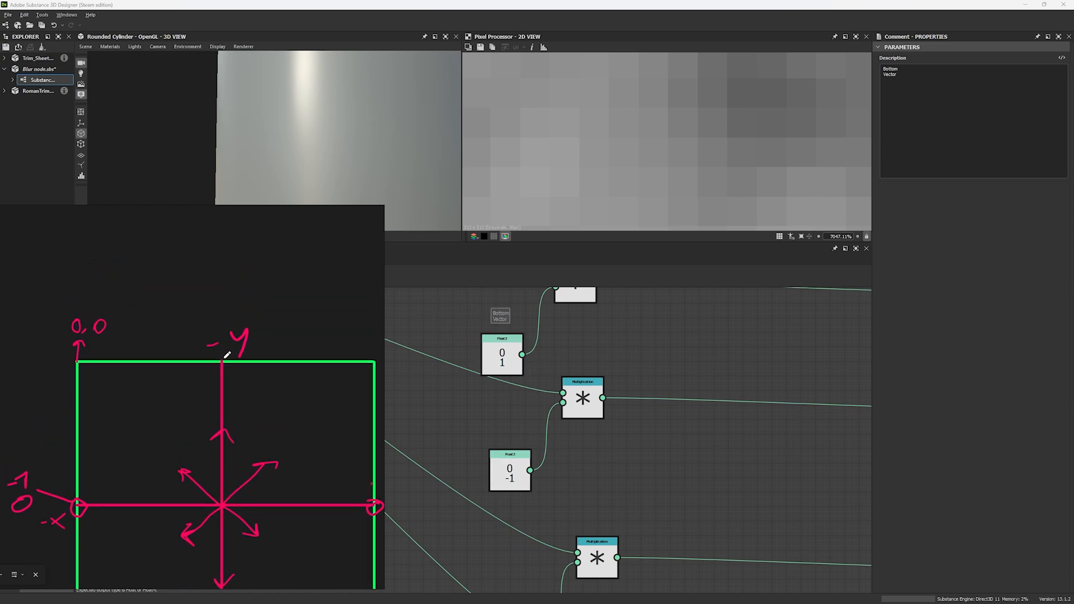
pyautogui.moveTo(224, 360)
pyautogui.mouseDown()
pyautogui.moveTo(222, 295)
pyautogui.moveTo(240, 308)
pyautogui.mouseUp()
pyautogui.moveTo(266, 246); pyautogui.dragTo(268, 248)
pyautogui.moveTo(235, 286); pyautogui.dragTo(275, 296)
pyautogui.scroll(-3, 245, 340)
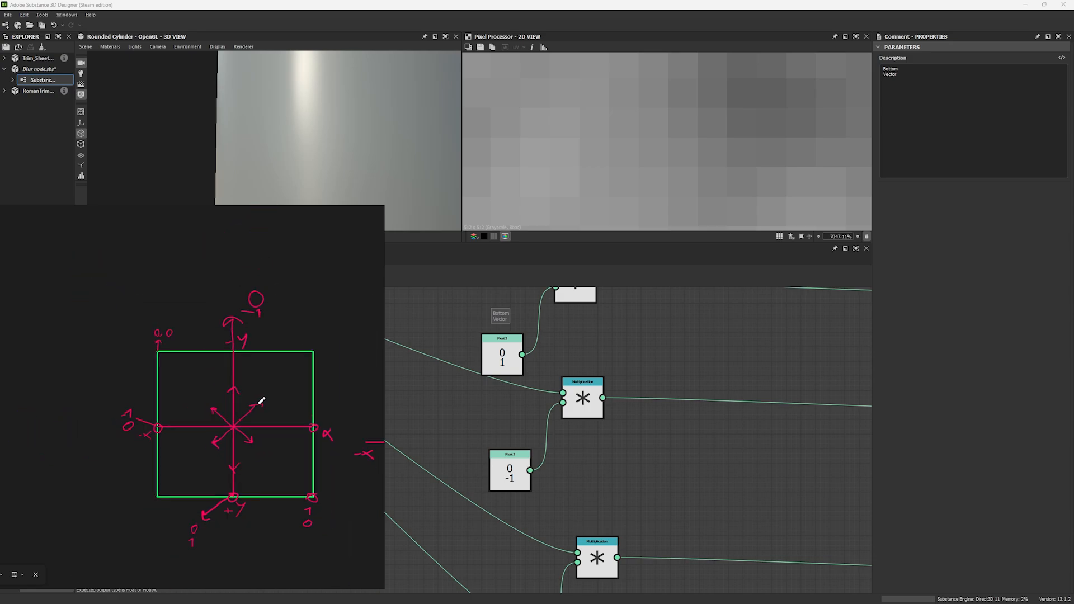
# - Duplicate the Bottom Vector comment, change its text to Top Vector and place it above the Float2 node holding 0, -1
pyautogui.moveTo(238, 529); pyautogui.dragTo(228, 470, button='middle')
pyautogui.scroll(3, 227, 472)
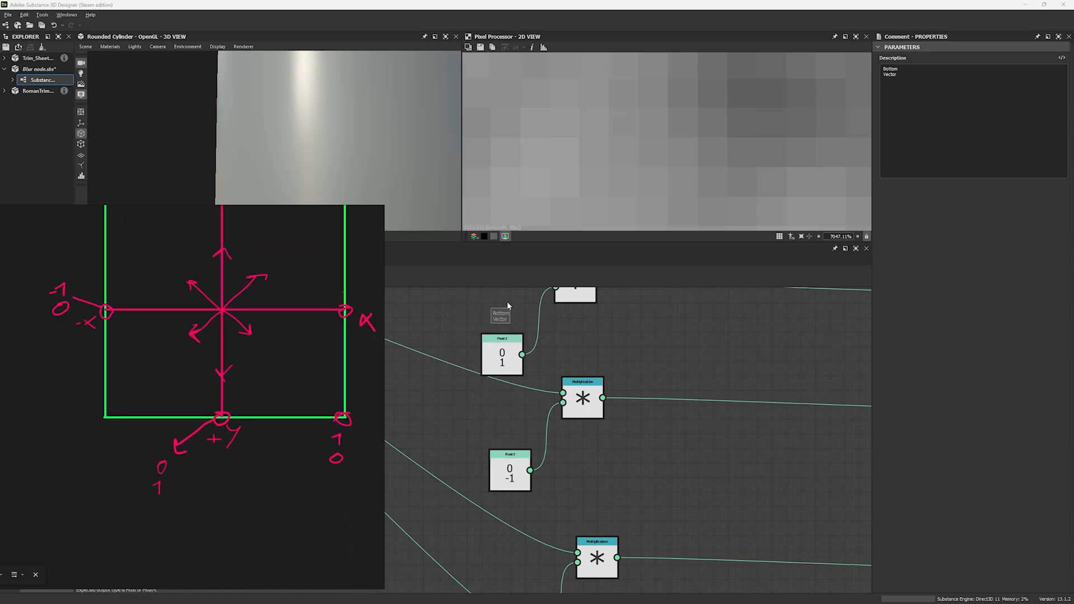
pyautogui.hotkey('ctrl', 'v')
pyautogui.moveTo(899, 69); pyautogui.dragTo(870, 64)
pyautogui.write('Top')
pyautogui.click(572, 468)
pyautogui.moveTo(573, 469); pyautogui.dragTo(545, 267, button='middle')
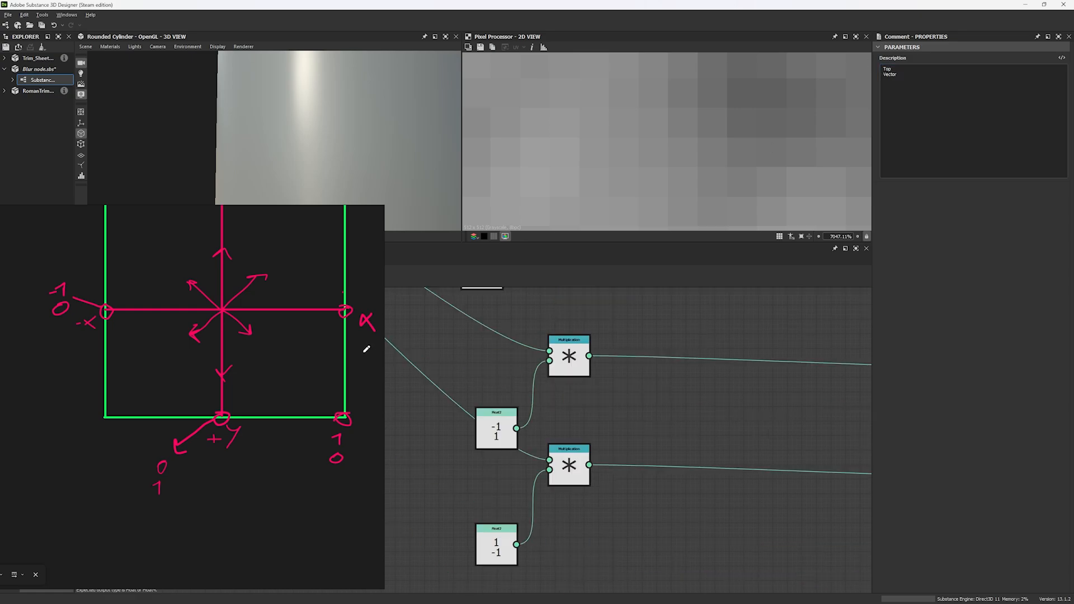
# - Place a Bottom Left Vector comment above the Float2 node holding -1, 1
pyautogui.moveTo(323, 346)
pyautogui.mouseDown(button='middle')
pyautogui.moveTo(317, 397)
pyautogui.moveTo(302, 401)
pyautogui.mouseUp(button='middle')
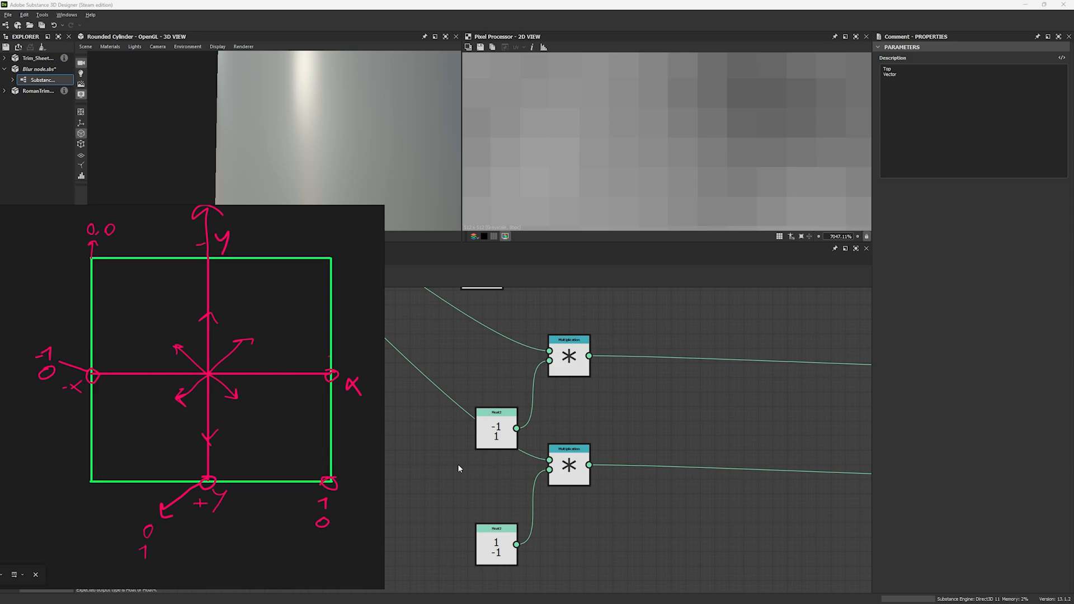
pyautogui.moveTo(458, 467); pyautogui.dragTo(529, 465, button='middle')
pyautogui.scroll(-5, 529, 464)
pyautogui.scroll(5, 524, 434)
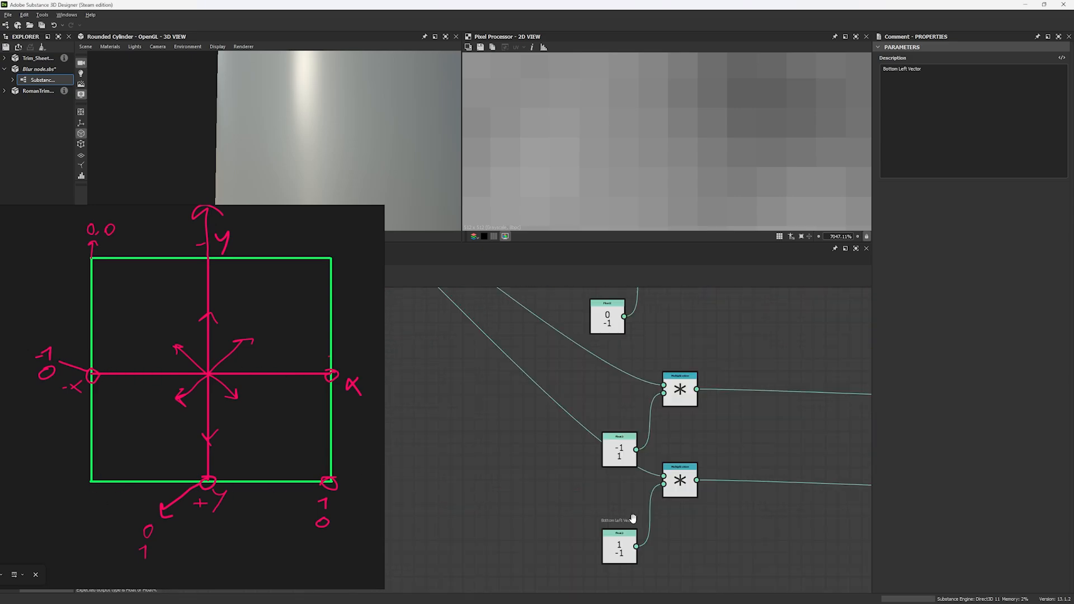
pyautogui.click(617, 419)
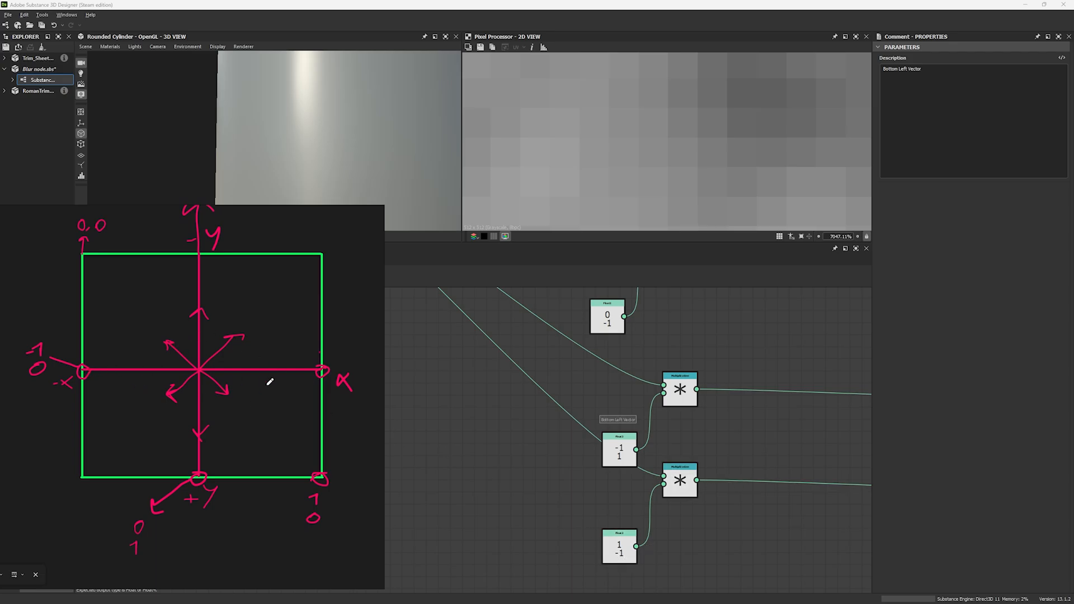
# - Change the Bottom Right Vector comment above the Float2 node holding 1, -1 to Top Right Vector
pyautogui.scroll(-2, 568, 407)
pyautogui.scroll(-3, 560, 402)
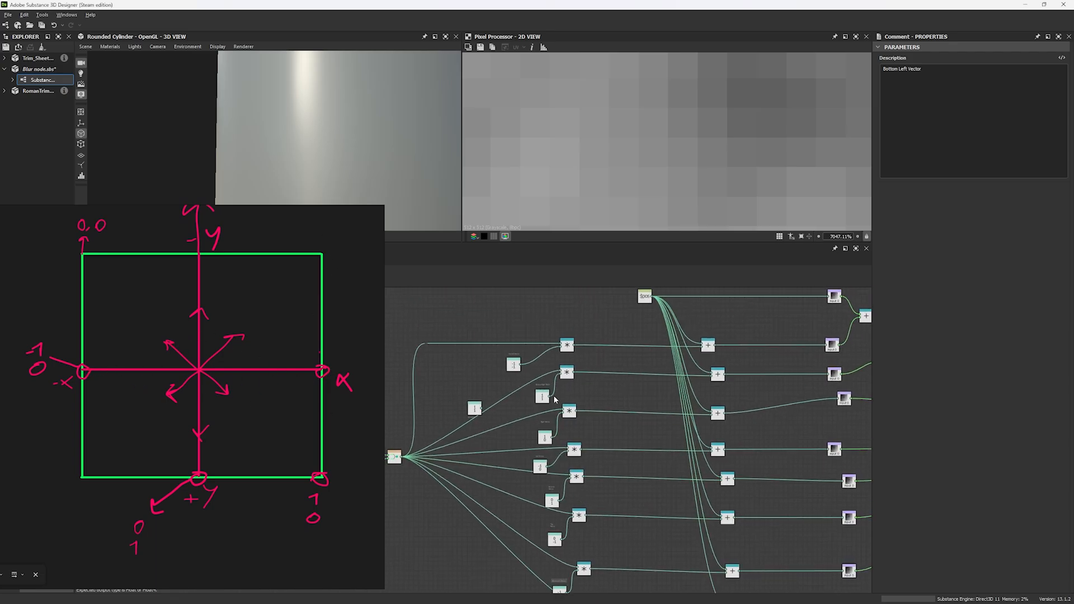
pyautogui.scroll(5, 555, 399)
pyautogui.click(561, 462)
pyautogui.moveTo(898, 68); pyautogui.dragTo(868, 68)
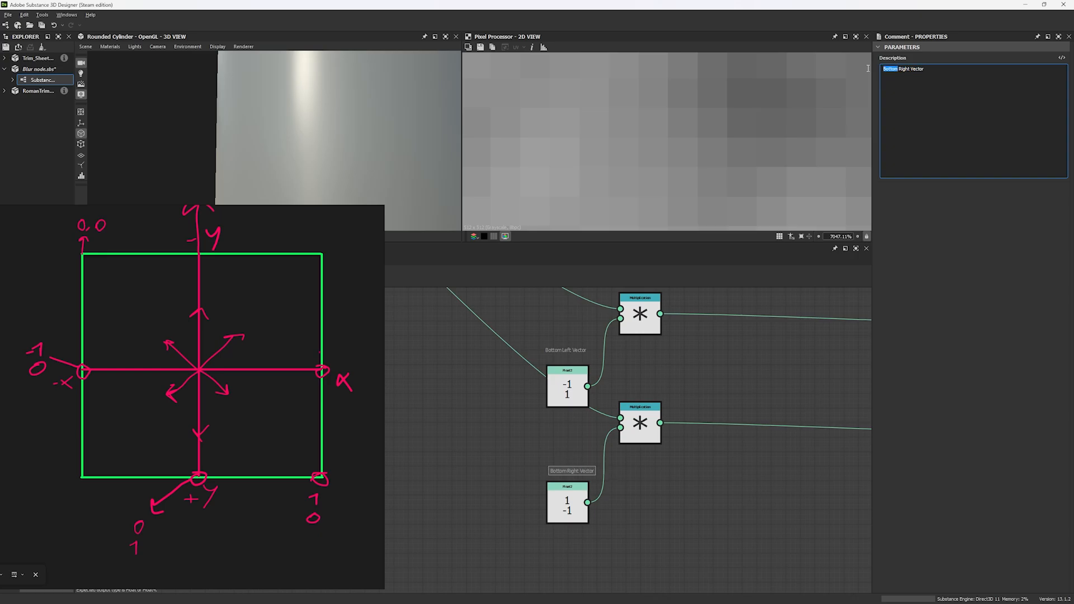
pyautogui.write('Top')
pyautogui.scroll(-5, 518, 386)
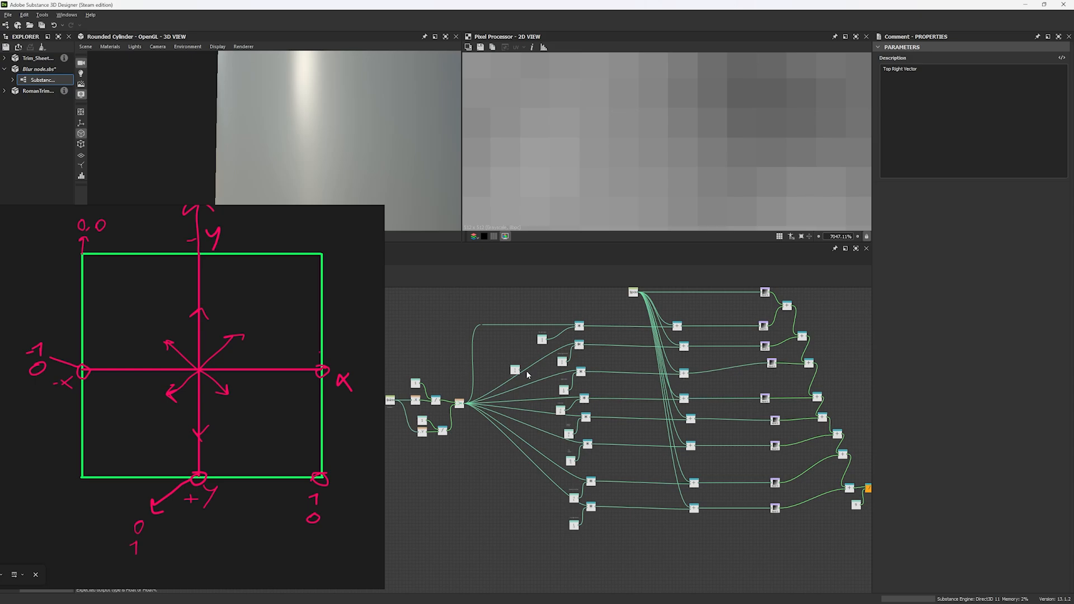
# - Hide the coordinate sketch overlay to uncover the whole function graph
pyautogui.moveTo(513, 396); pyautogui.dragTo(571, 398, button='middle')
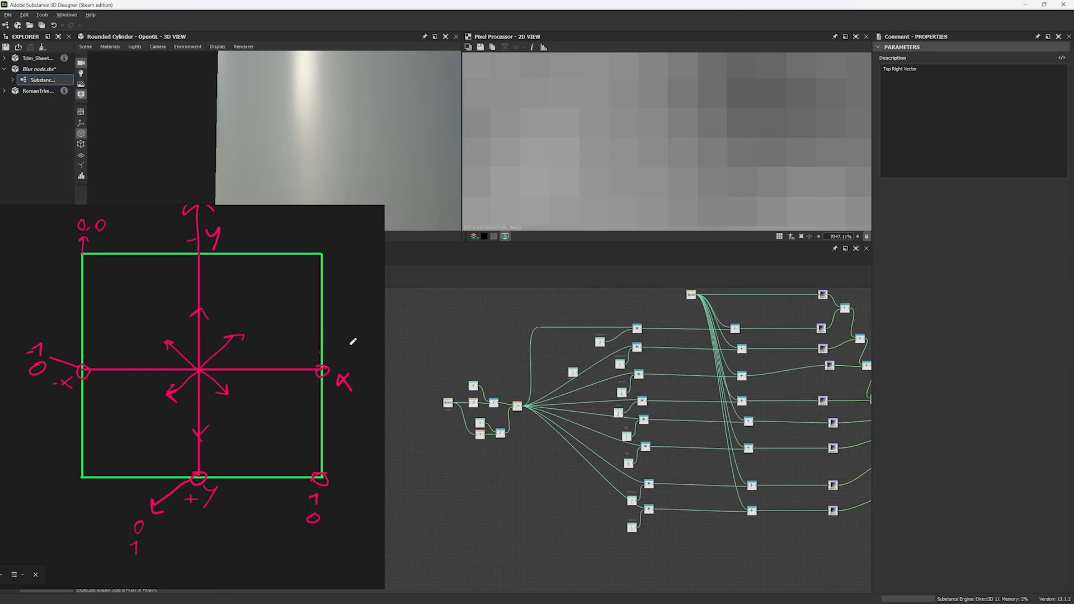
pyautogui.click(334, 323)
pyautogui.hotkey('ctrl', 'shift', 'a')
pyautogui.moveTo(525, 353); pyautogui.dragTo(394, 354, button='middle')
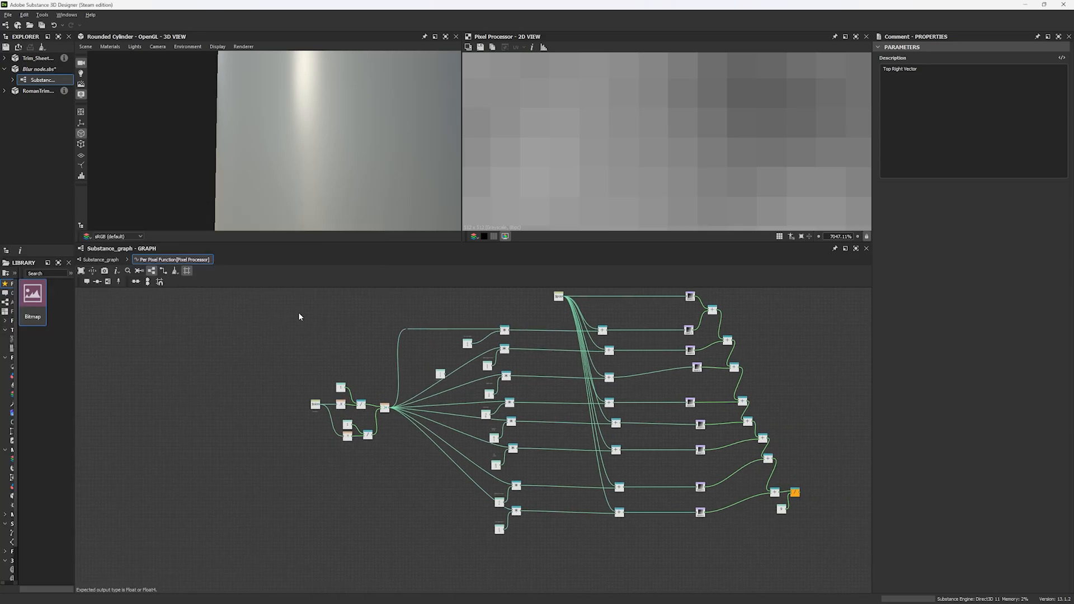
# - Move the vector-building nodes away from the Add nodes and enclose them in a frame titled Vectors
pyautogui.moveTo(299, 312); pyautogui.dragTo(516, 546)
pyautogui.moveTo(523, 484); pyautogui.dragTo(464, 486)
pyautogui.rightClick(464, 464)
pyautogui.click(492, 287)
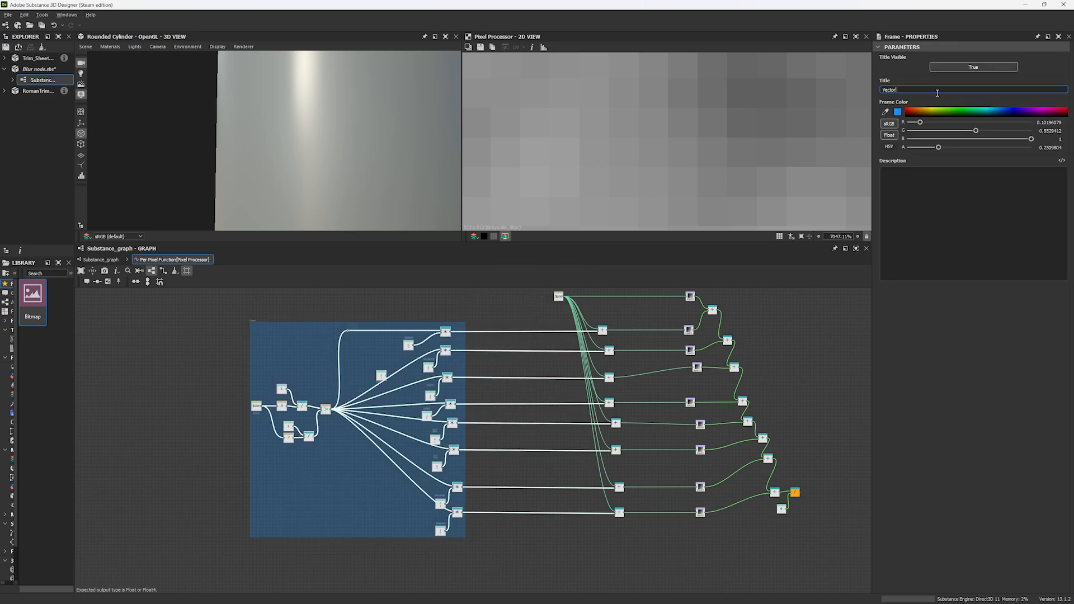
pyautogui.press('Return')
# - Delete the unconnected Float2 node holding 1, 1 inside the Vectors frame
pyautogui.scroll(6, 412, 347)
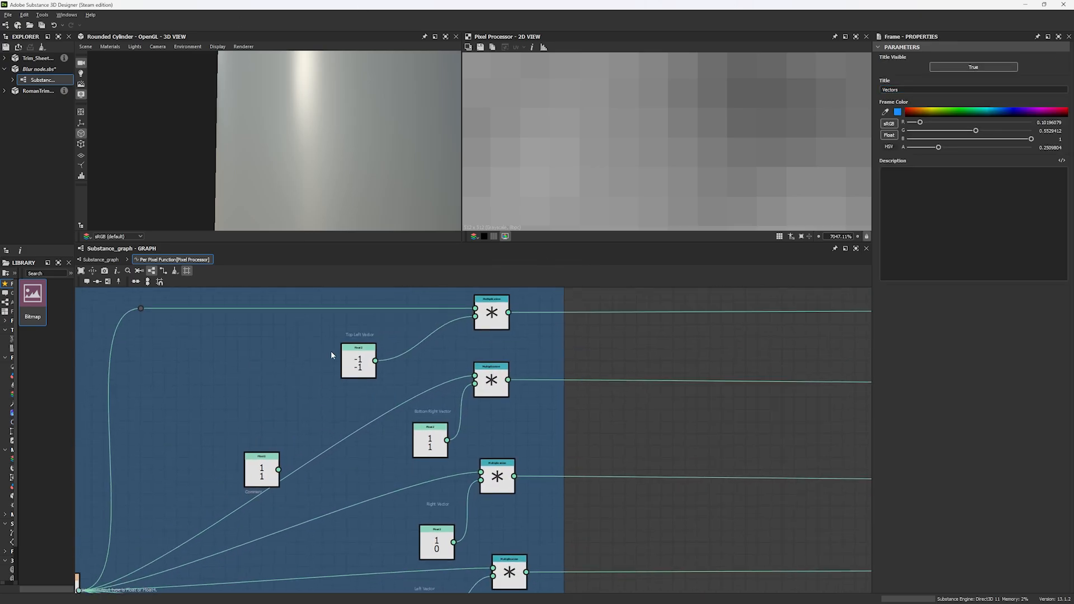
pyautogui.click(259, 476)
pyautogui.press('Delete')
pyautogui.scroll(-5, 239, 441)
pyautogui.scroll(-2, 413, 408)
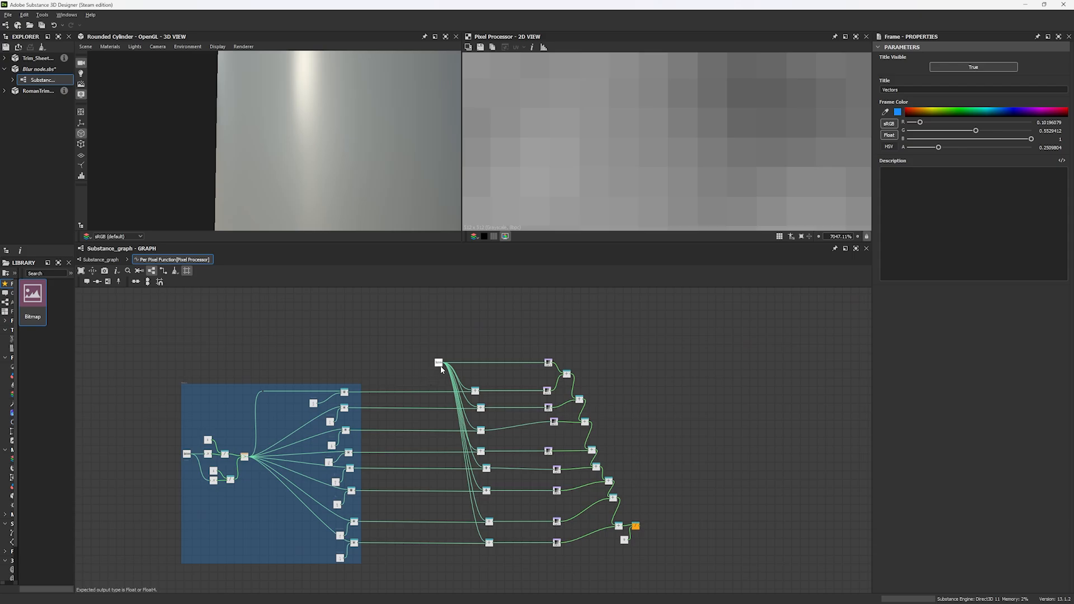
# - Examine the $pos Get Float2 node and its connections alongside the zoomed-out pixel processor preview
pyautogui.scroll(8, 439, 364)
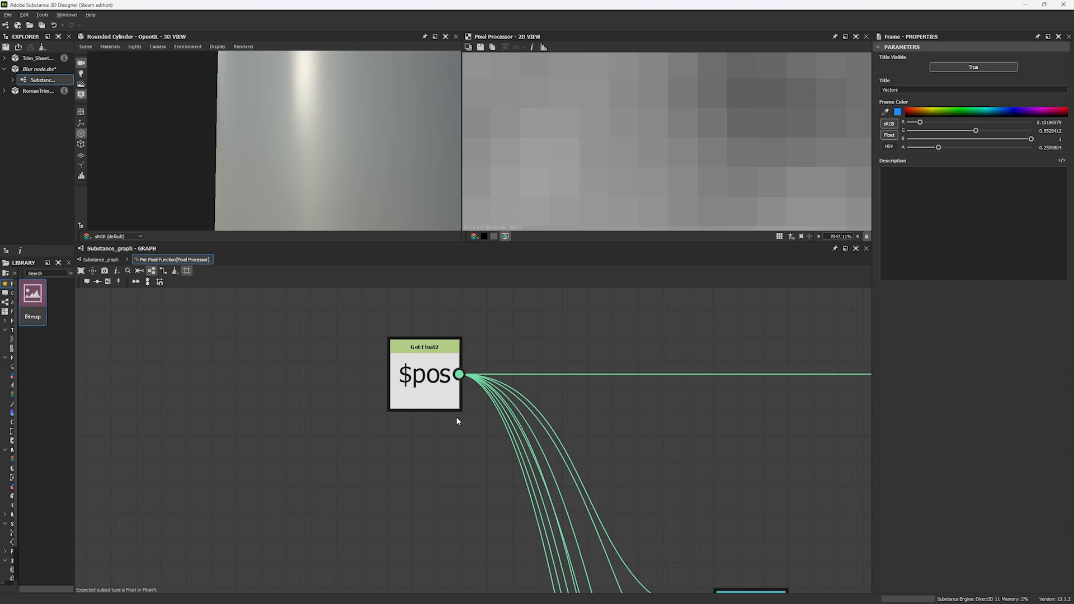
pyautogui.scroll(-10, 539, 80)
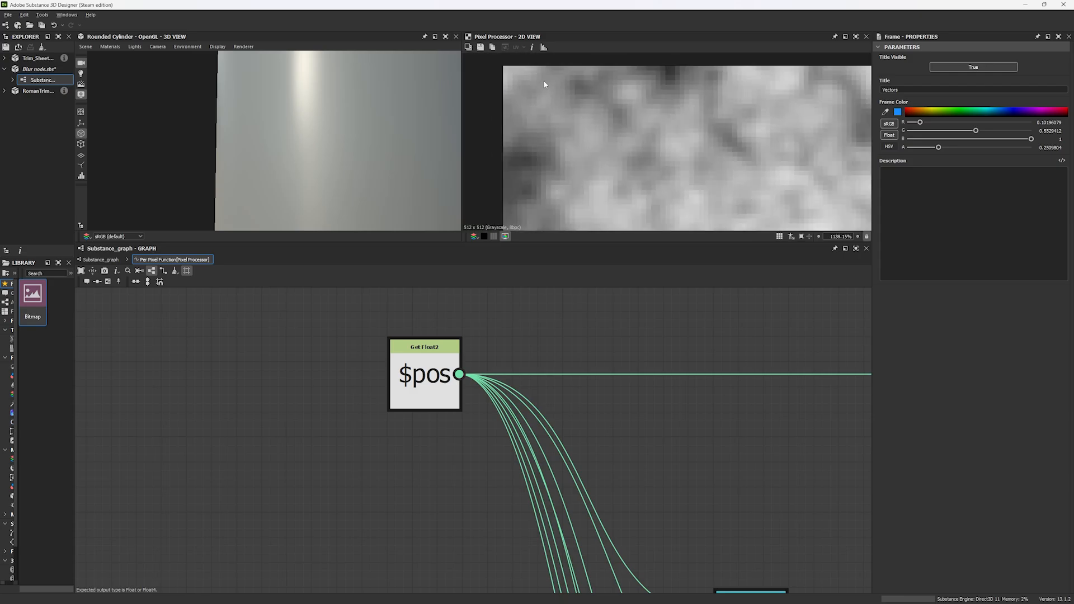
pyautogui.scroll(-4, 354, 353)
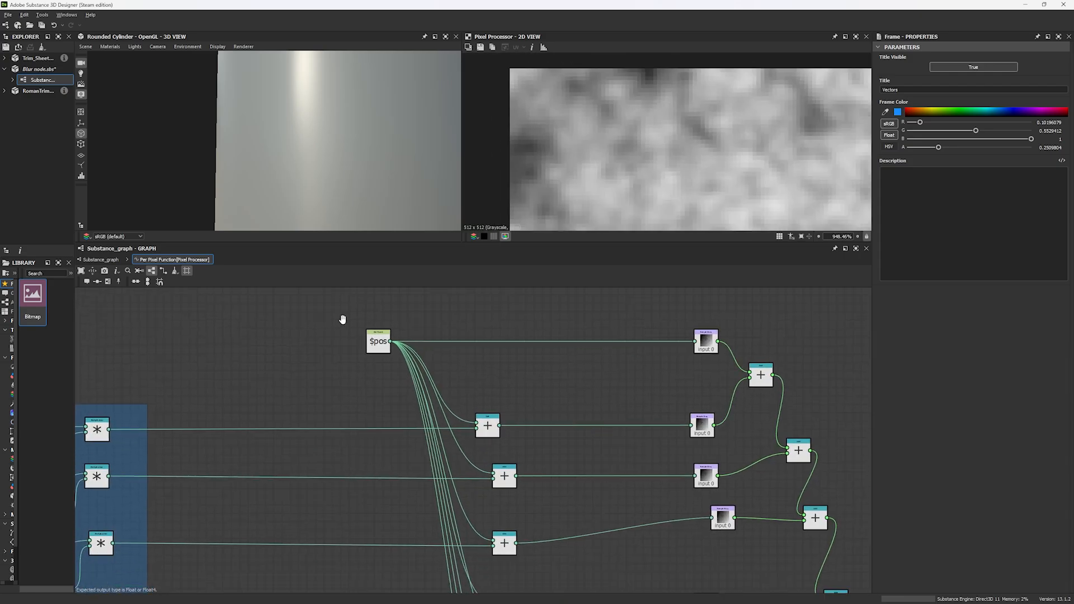
pyautogui.scroll(3, 343, 319)
pyautogui.scroll(-4, 386, 494)
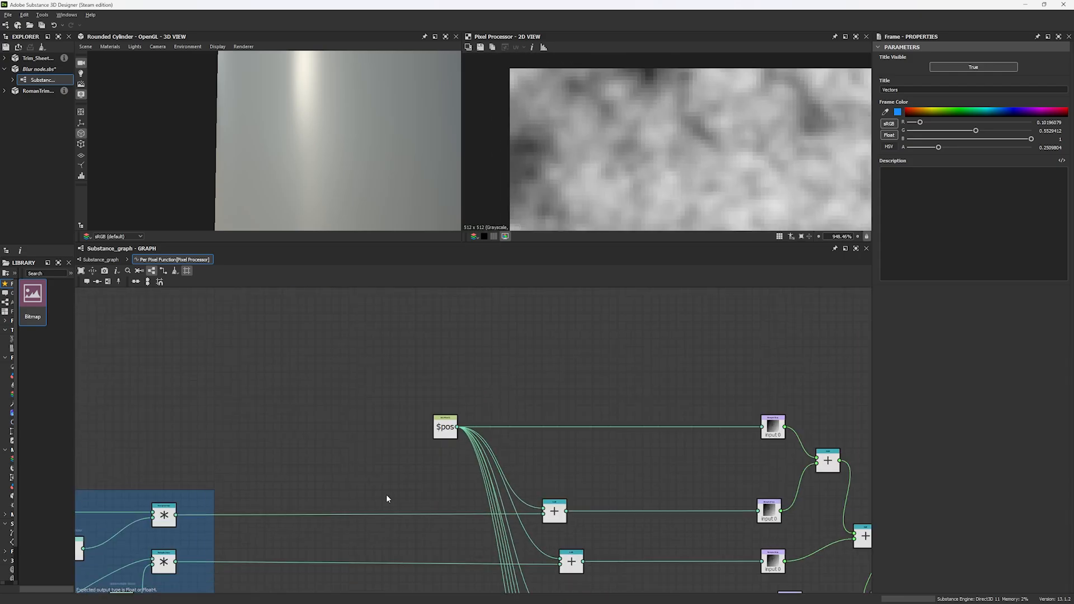
# - Highlight the Vectors frame together with the $pos and Add nodes, and trace how they feed the samplers
pyautogui.scroll(5, 385, 494)
pyautogui.click(353, 488)
pyautogui.scroll(-5, 354, 488)
pyautogui.moveTo(193, 321); pyautogui.dragTo(593, 576)
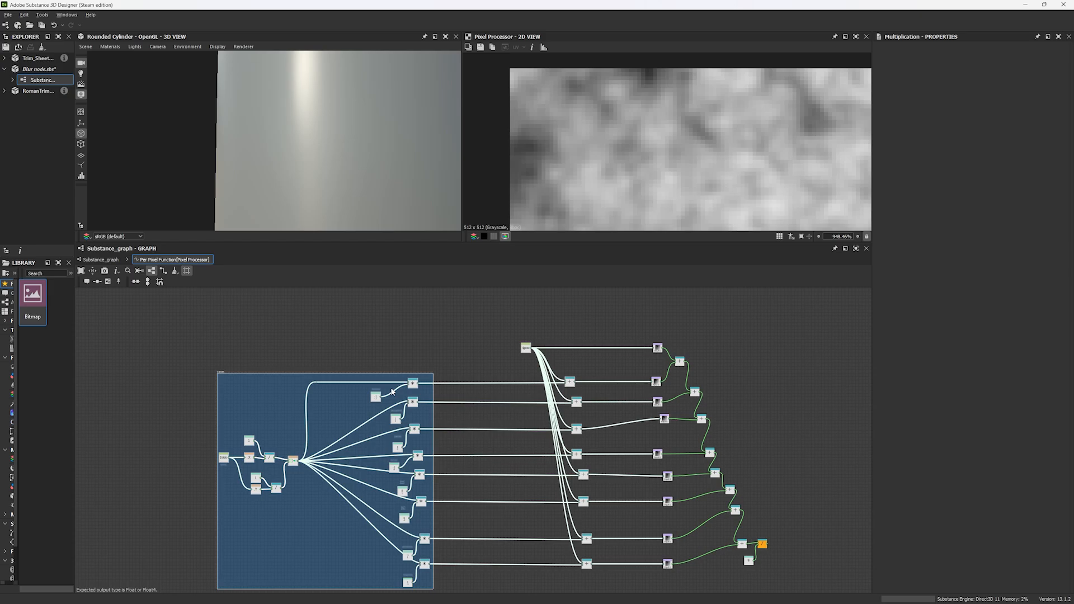
pyautogui.moveTo(587, 405); pyautogui.dragTo(401, 386, button='middle')
pyautogui.scroll(3, 402, 386)
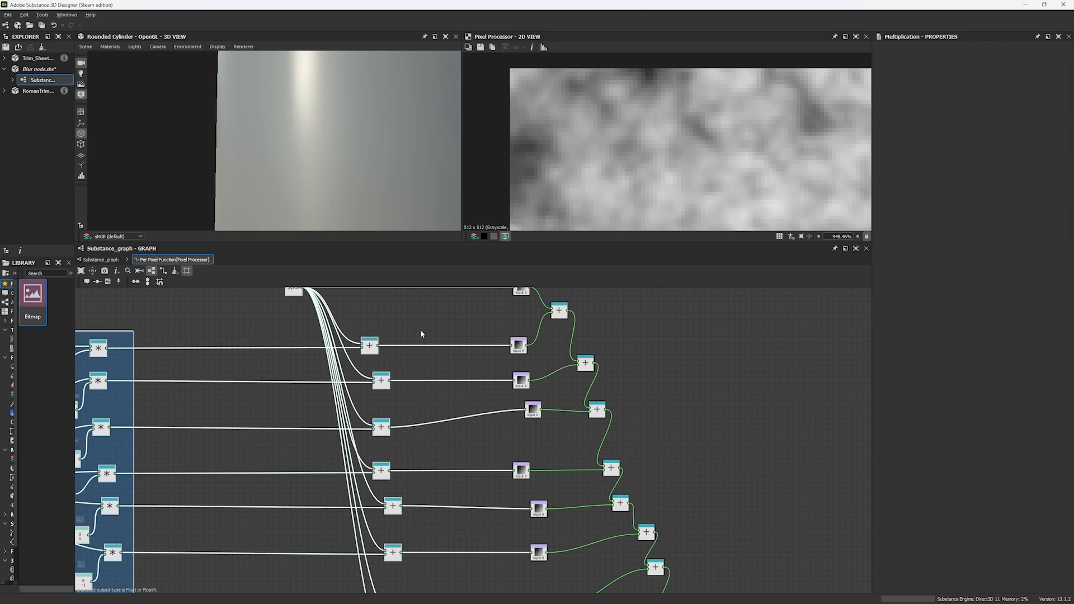
pyautogui.scroll(-2, 420, 333)
pyautogui.moveTo(280, 295); pyautogui.dragTo(433, 571)
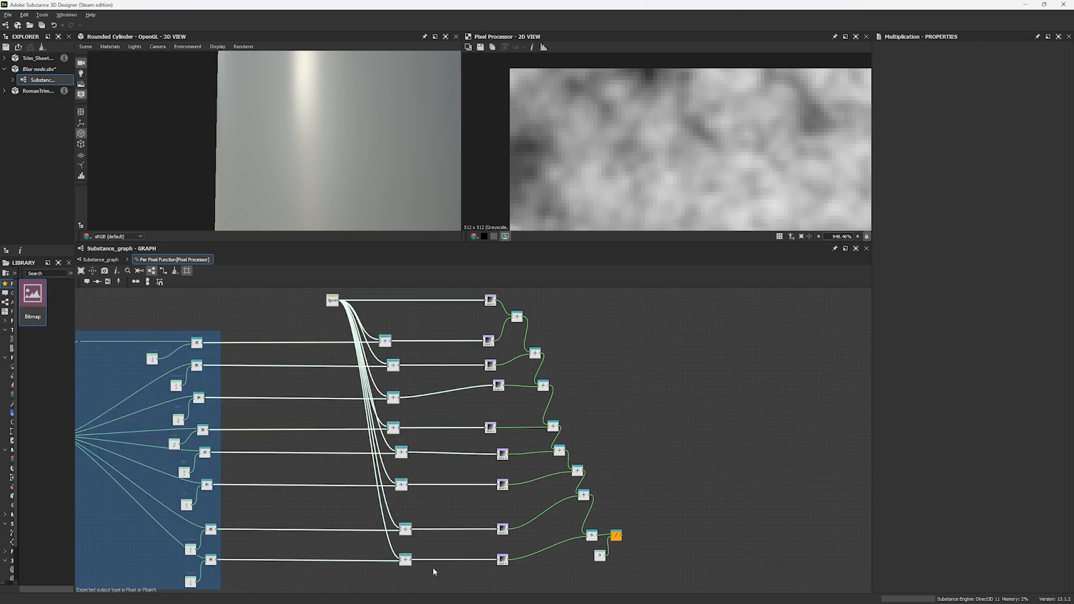
pyautogui.moveTo(294, 296); pyautogui.dragTo(441, 570)
pyautogui.scroll(4, 295, 304)
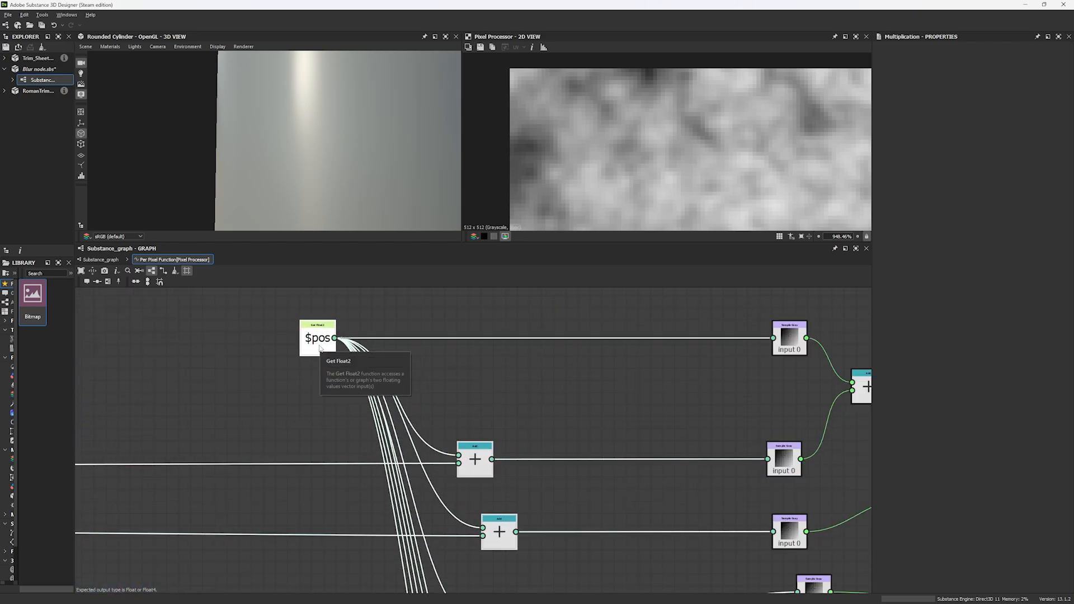
# - Select the first Add node and trace its inputs back to $pos and the Top Left Vector multiplication
pyautogui.click(479, 470)
pyautogui.moveTo(220, 529); pyautogui.dragTo(549, 491, button='middle')
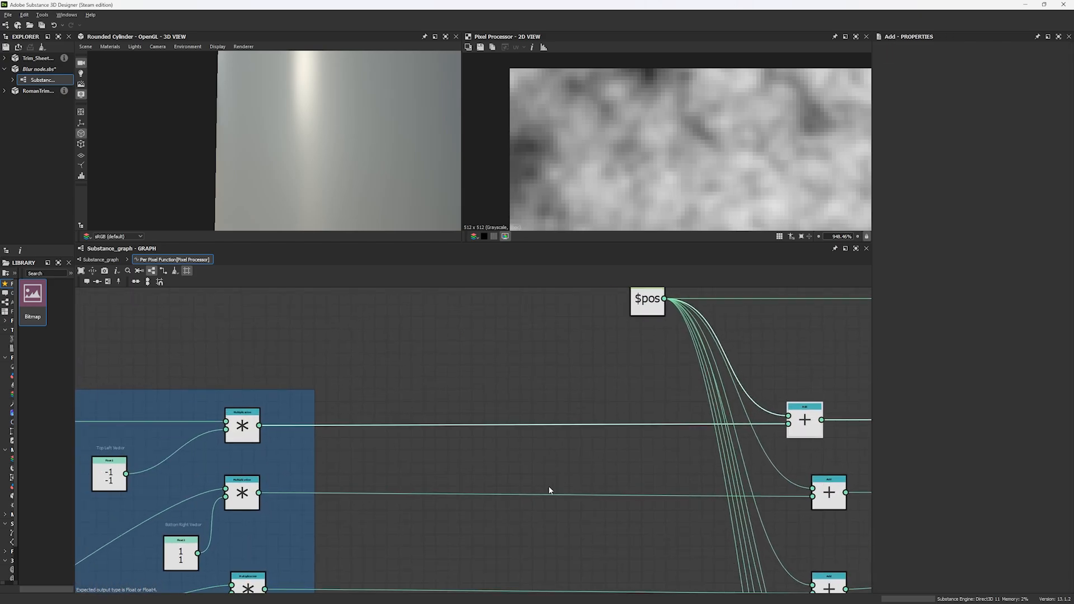
pyautogui.moveTo(432, 449); pyautogui.dragTo(459, 452, button='middle')
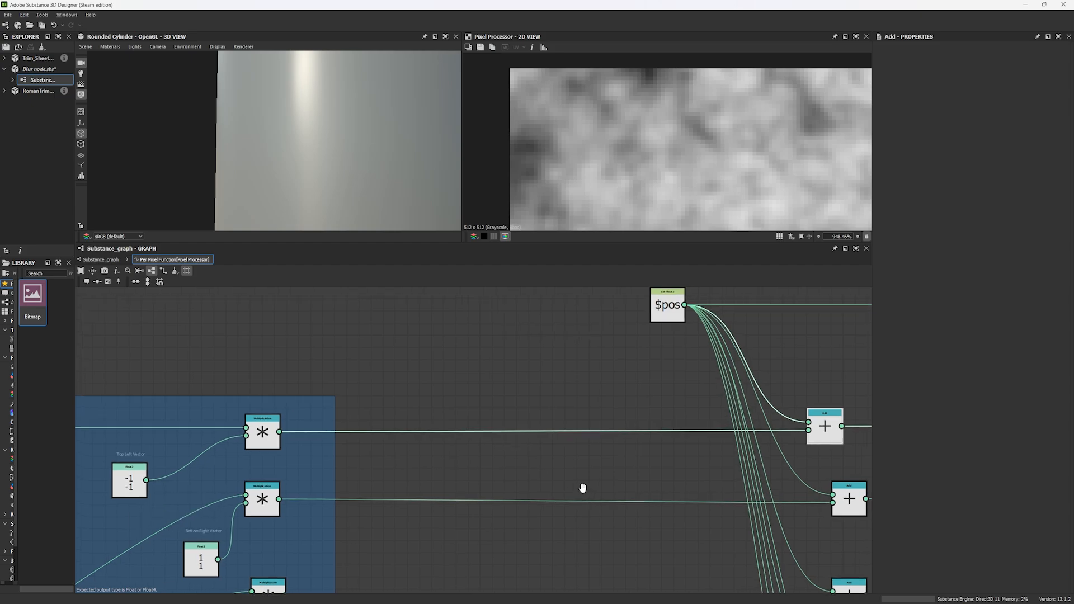
pyautogui.moveTo(582, 492); pyautogui.dragTo(565, 451, button='middle')
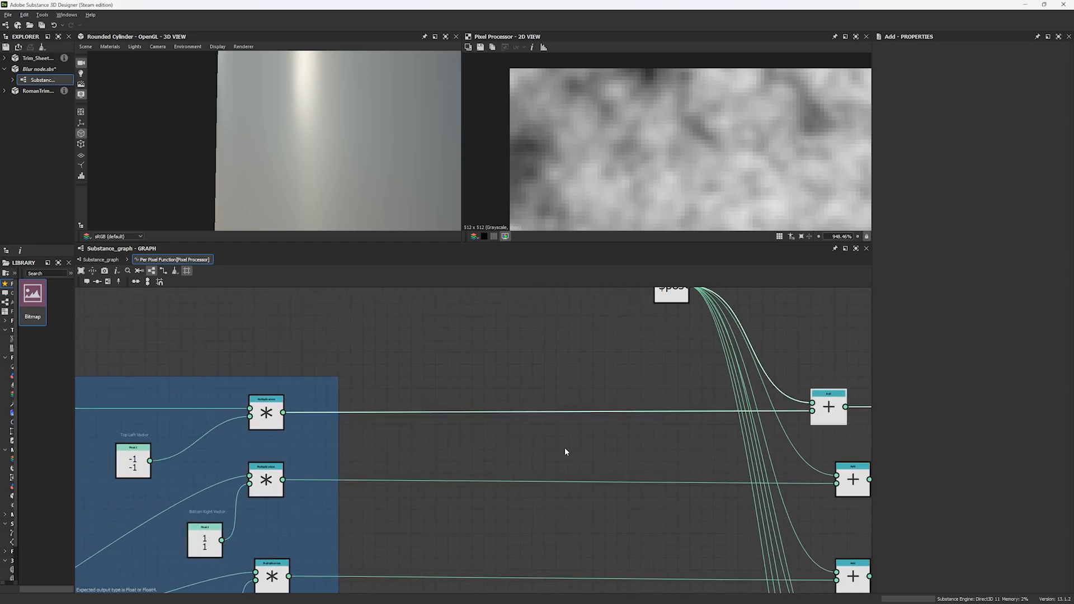
# - Follow the first Add node's output to its sampler and select the $pos node to trace its connections
pyautogui.moveTo(155, 467); pyautogui.dragTo(116, 467, button='middle')
pyautogui.moveTo(455, 444); pyautogui.dragTo(309, 454, button='middle')
pyautogui.moveTo(595, 447)
pyautogui.mouseDown(button='middle')
pyautogui.moveTo(476, 462)
pyautogui.moveTo(458, 450)
pyautogui.mouseUp(button='middle')
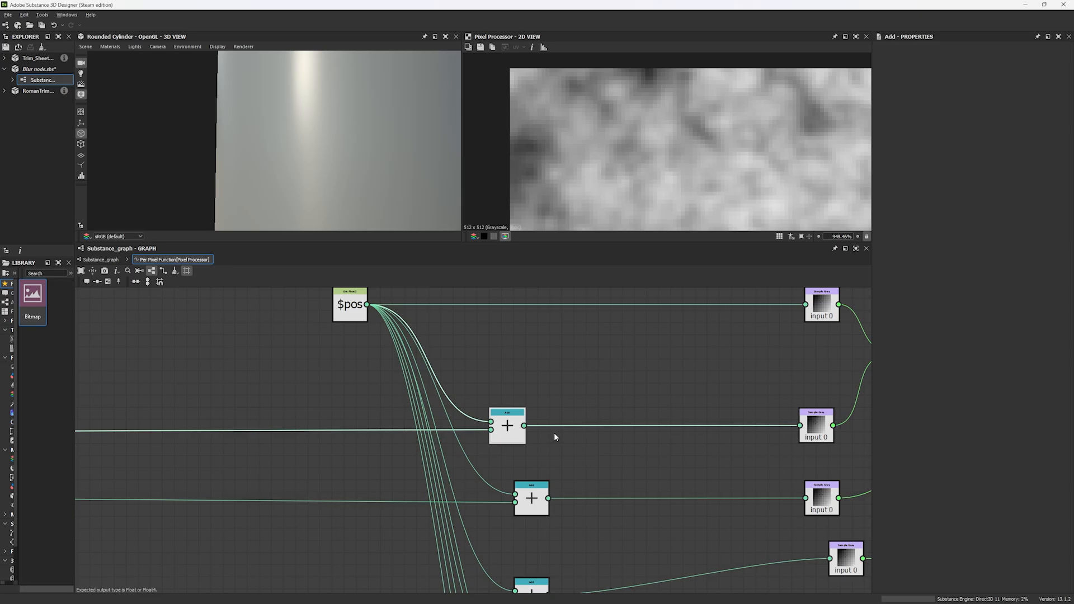
pyautogui.click(346, 313)
pyautogui.moveTo(451, 330); pyautogui.dragTo(441, 359, button='middle')
pyautogui.moveTo(407, 411); pyautogui.dragTo(435, 460, button='middle')
# - Bring up the reference board, keep it always on top of the graph, and focus it on the 3x3 pixel neighbourhood sketch
pyautogui.moveTo(631, 602)
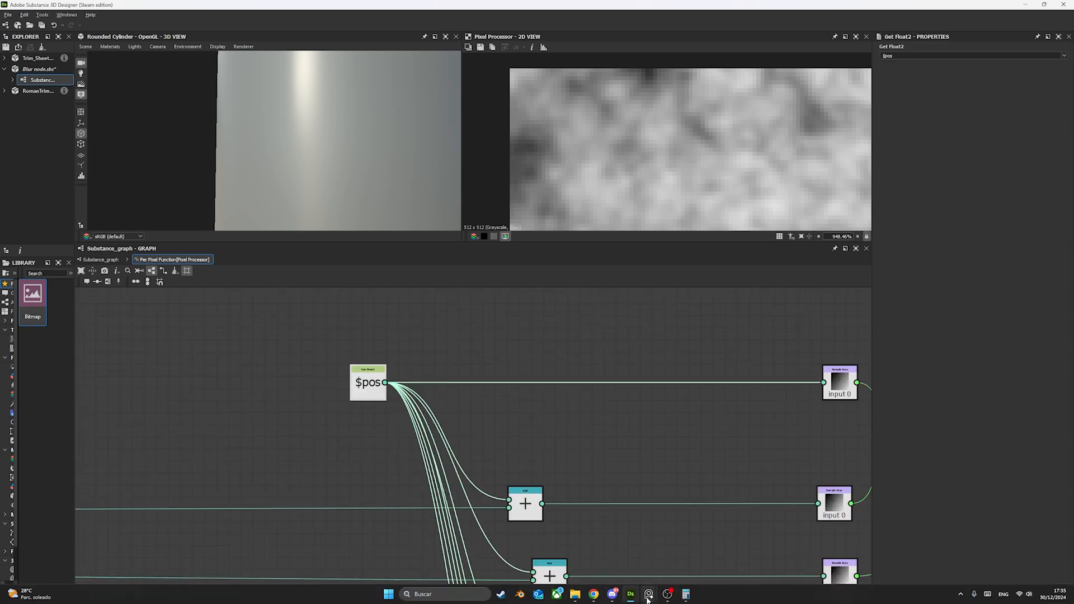
pyautogui.click(683, 551)
pyautogui.hotkey('ctrl', 'shift', 'a')
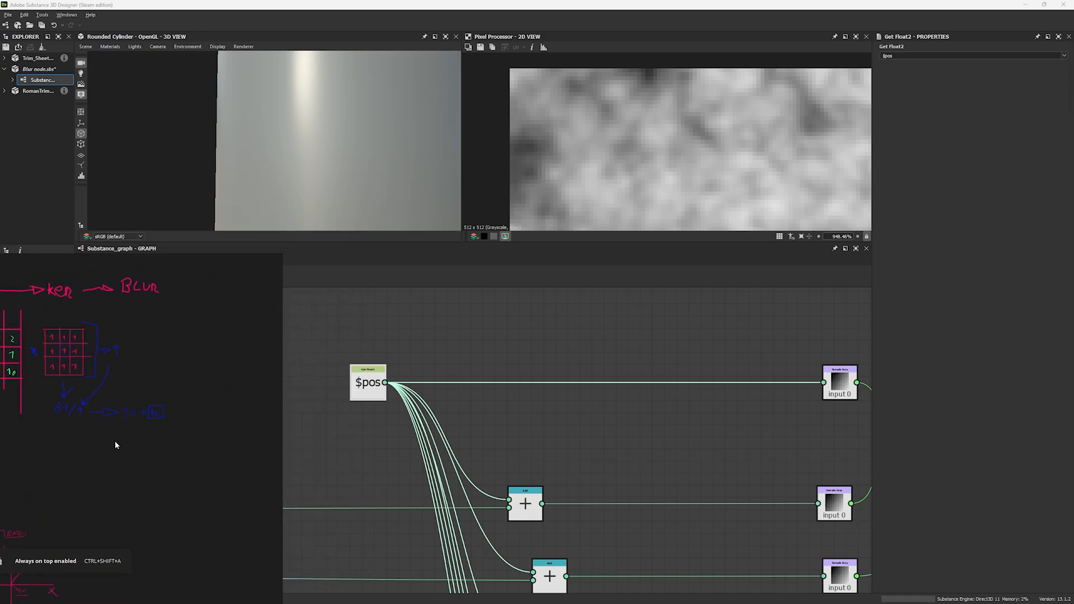
pyautogui.moveTo(313, 361); pyautogui.dragTo(411, 372, button='middle')
pyautogui.moveTo(135, 429); pyautogui.dragTo(228, 448, button='middle')
pyautogui.scroll(6, 218, 383)
pyautogui.moveTo(217, 382); pyautogui.dragTo(154, 394, button='middle')
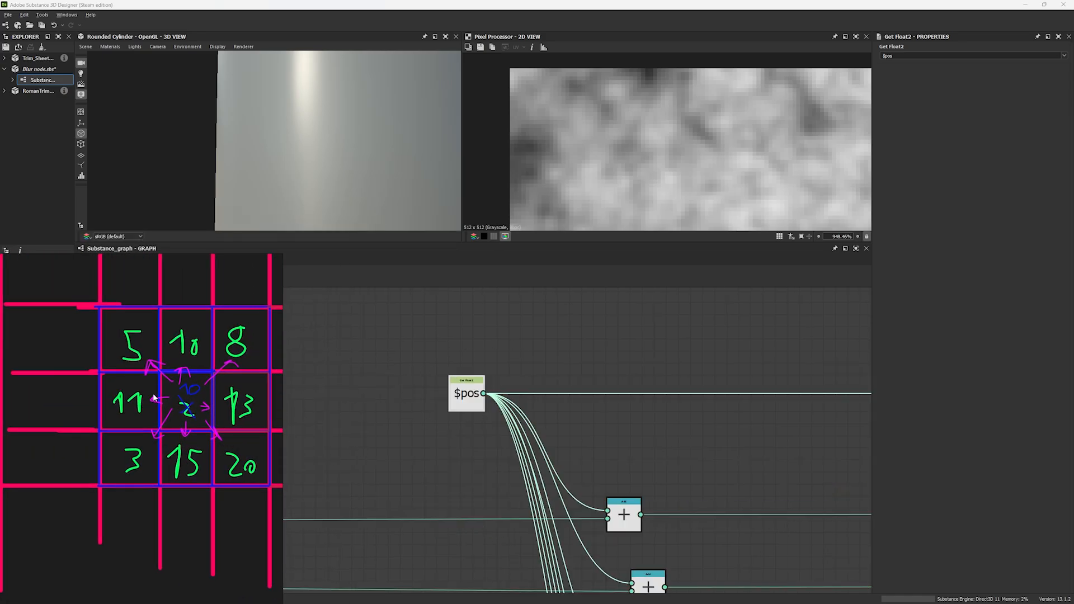
# - Compare the Add nodes and their samplers with the direction arrows in the pixel neighbourhood sketch
pyautogui.moveTo(629, 527); pyautogui.dragTo(610, 416, button='middle')
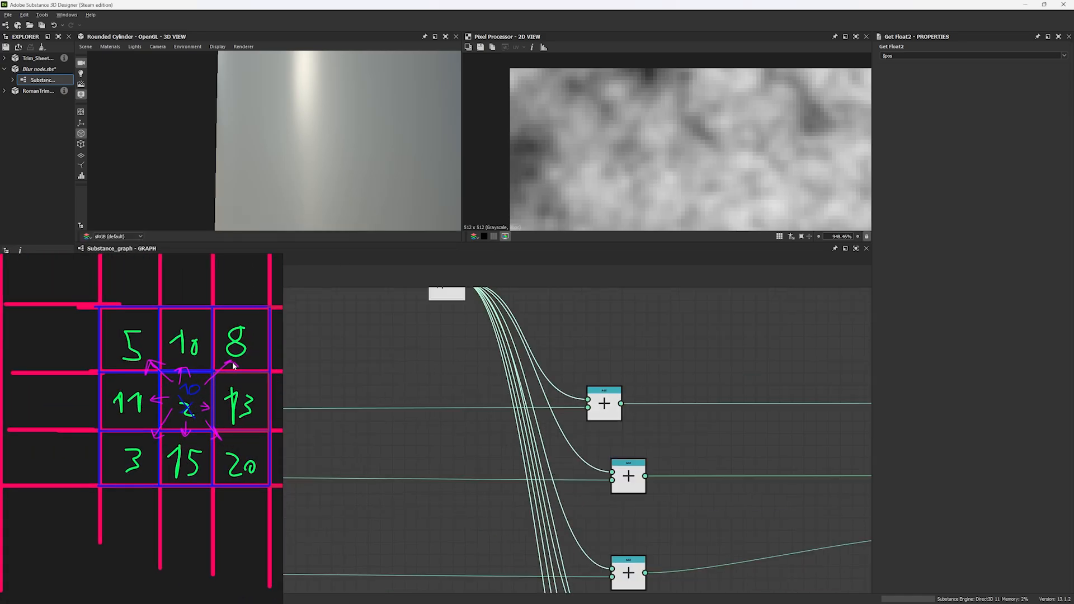
pyautogui.moveTo(602, 454); pyautogui.dragTo(388, 377, button='middle')
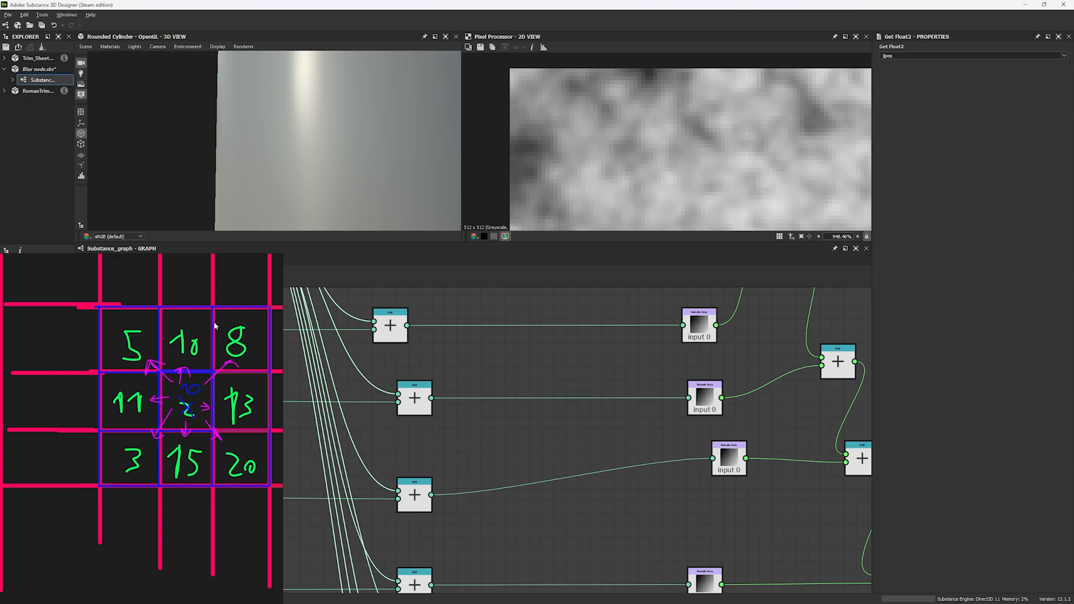
pyautogui.moveTo(418, 430); pyautogui.dragTo(434, 378, button='middle')
pyautogui.moveTo(453, 461); pyautogui.dragTo(468, 356, button='middle')
pyautogui.scroll(-5, 299, 370)
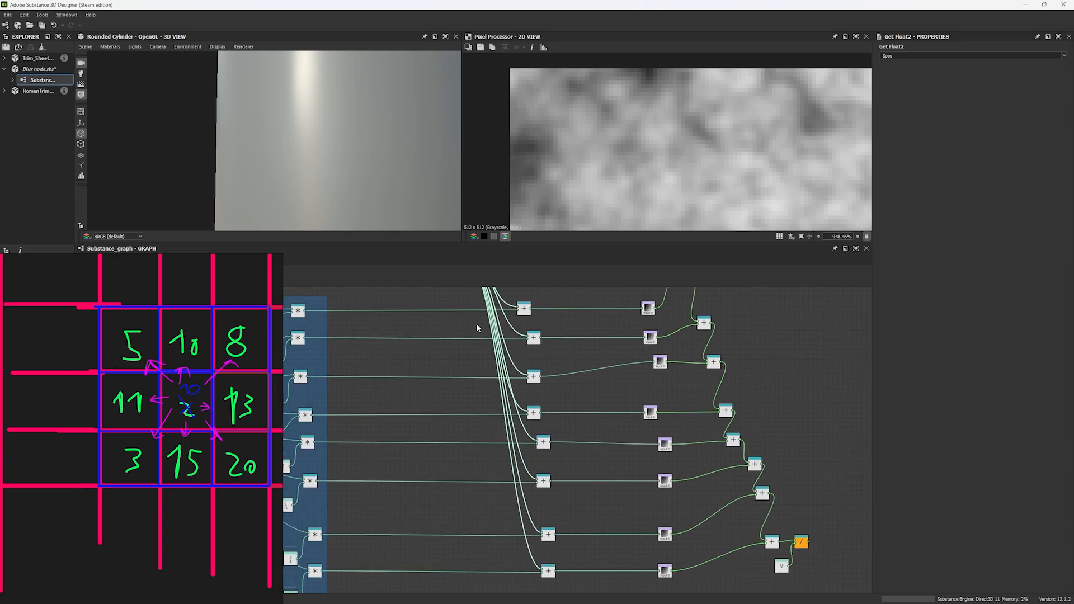
pyautogui.scroll(-4, 521, 531)
pyautogui.scroll(3, 504, 415)
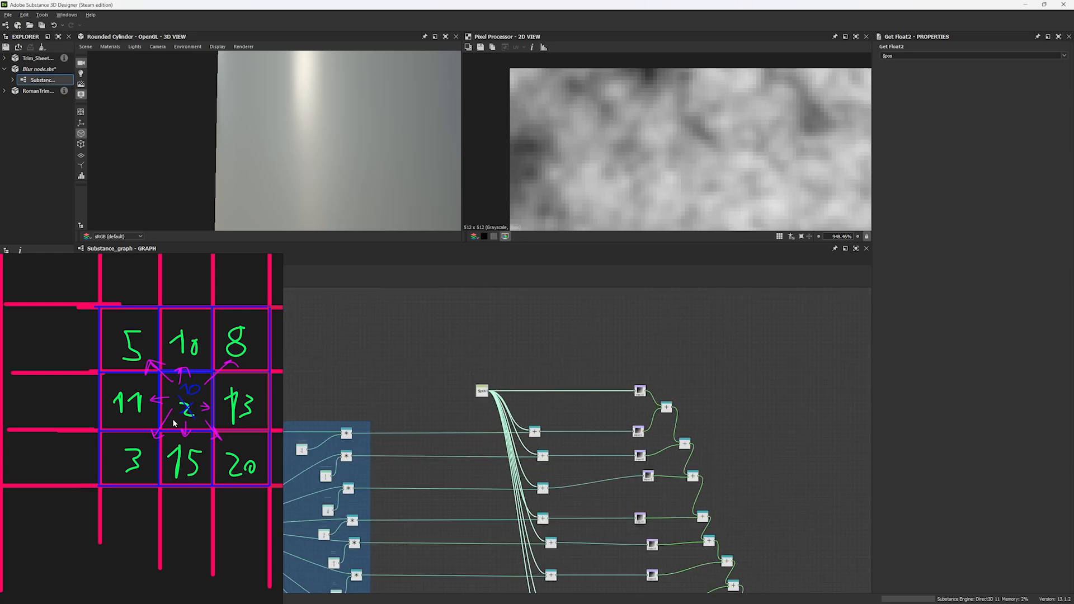
# - Examine the topmost Sample Gray node fed directly by $pos, and highlight the nodes from the Vectors frame through the Add nodes
pyautogui.scroll(5, 547, 342)
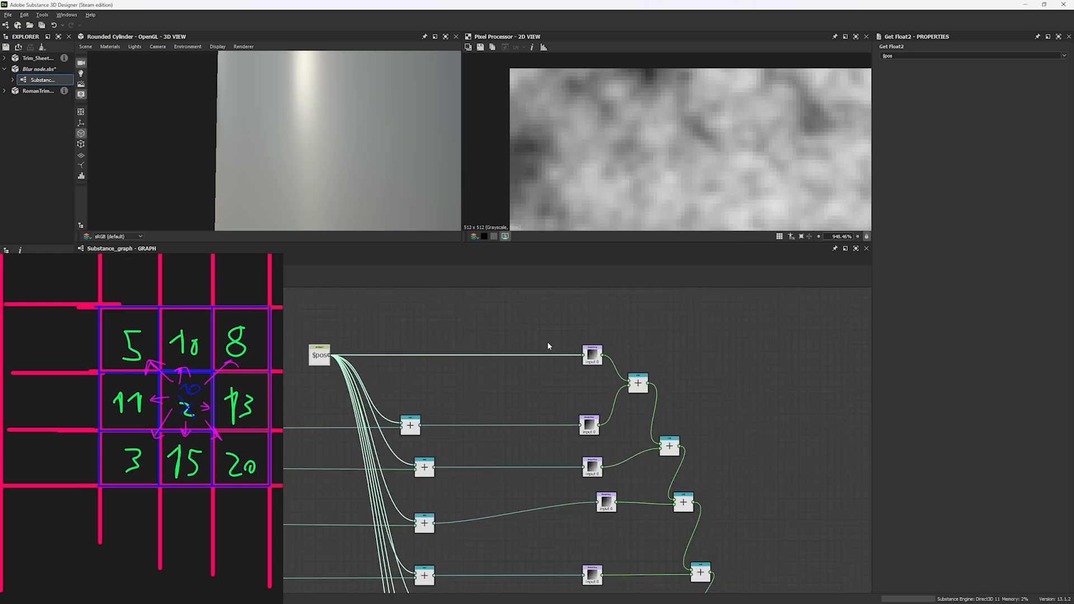
pyautogui.scroll(2, 604, 354)
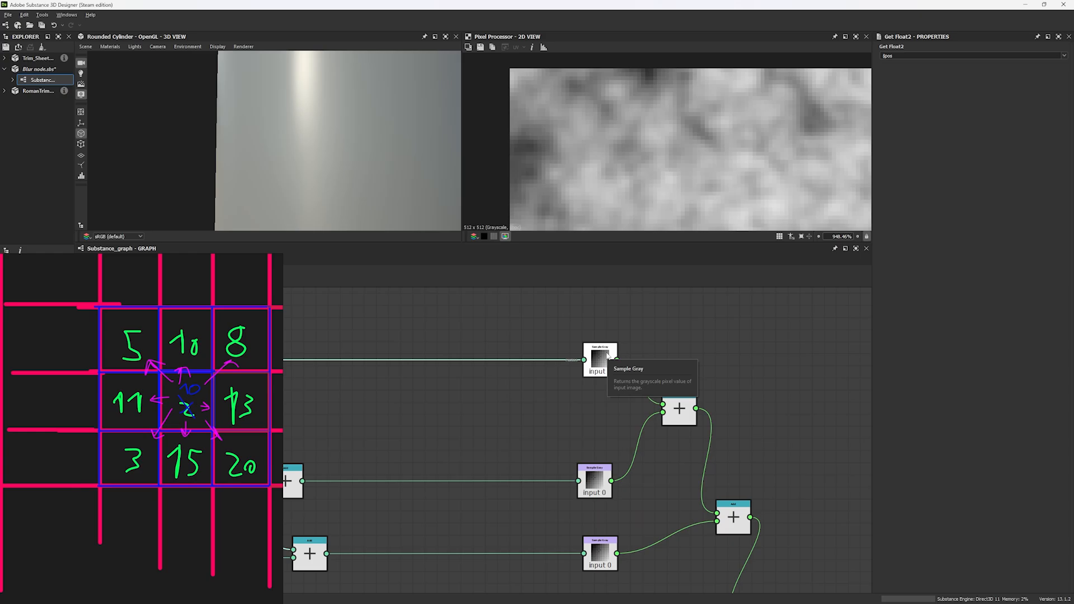
pyautogui.scroll(2, 593, 358)
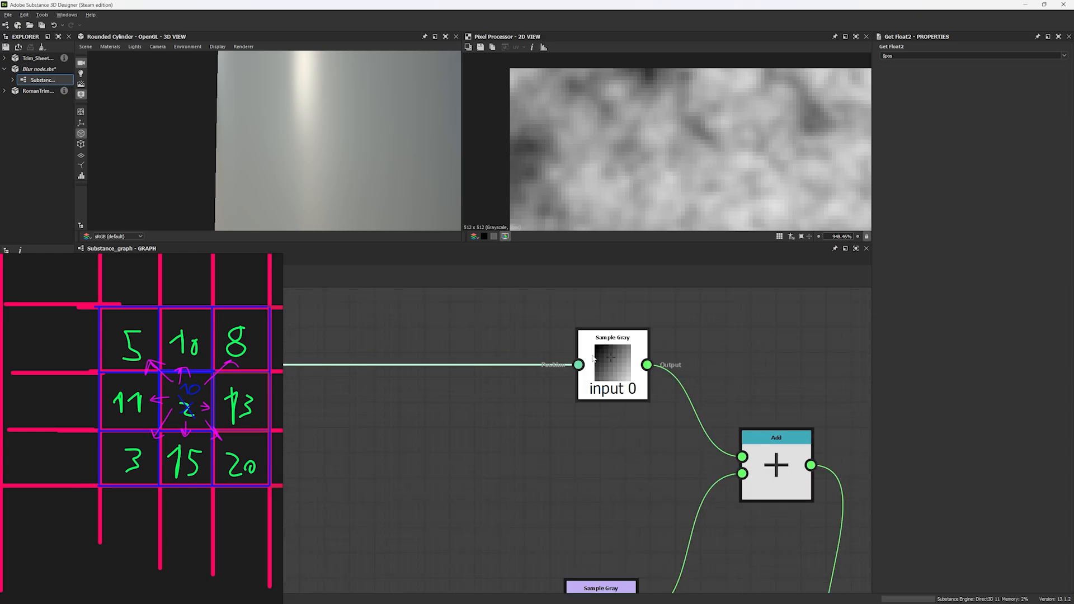
pyautogui.scroll(-8, 592, 358)
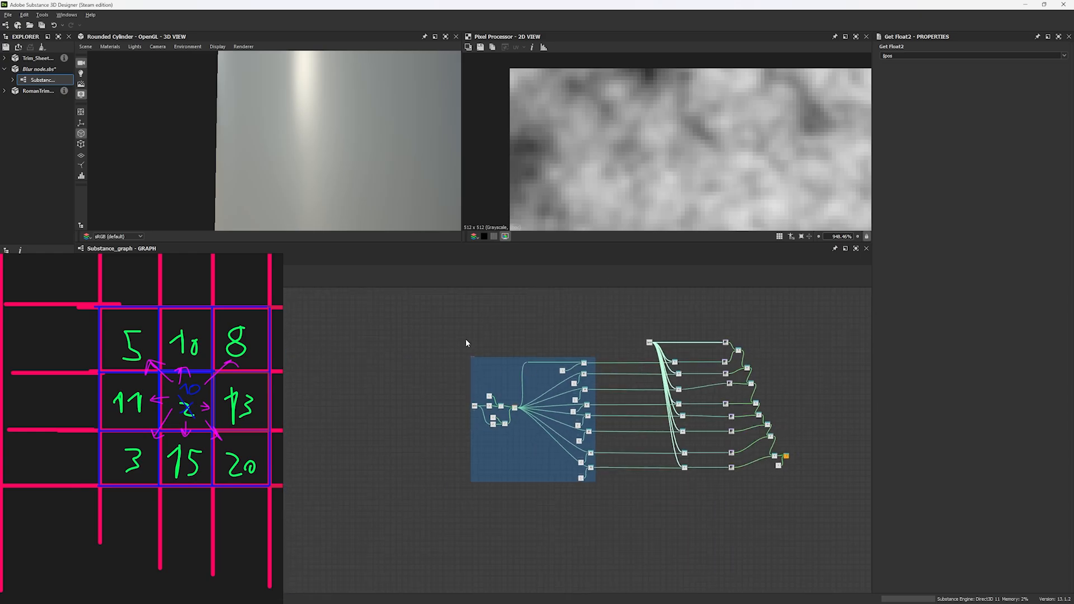
pyautogui.moveTo(453, 331); pyautogui.dragTo(689, 488)
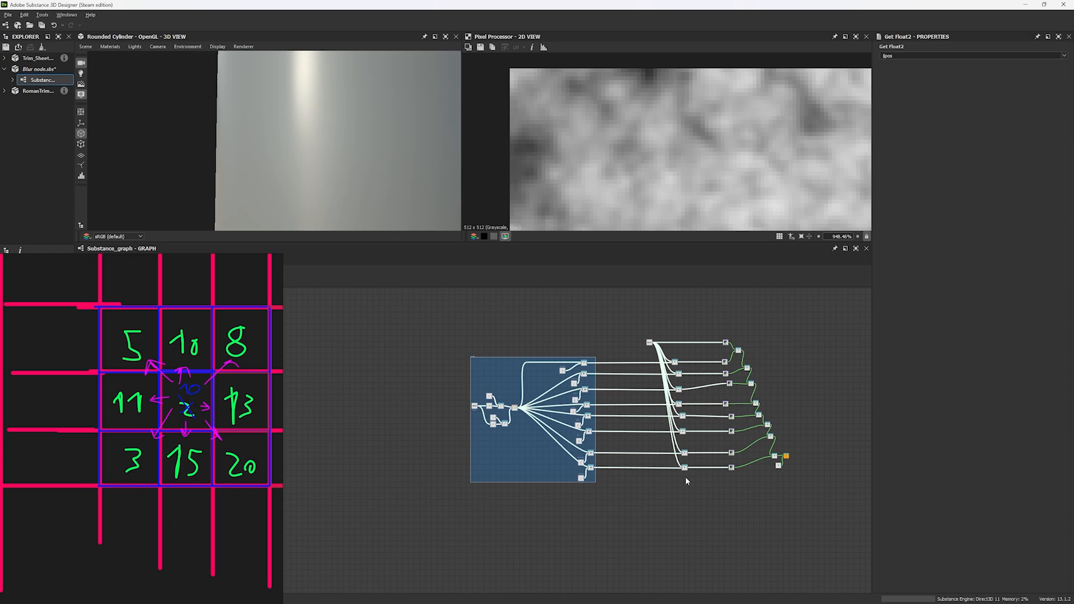
pyautogui.scroll(7, 725, 342)
# - Duplicate the topmost Sample Gray node that samples the $pos position
pyautogui.click(732, 342)
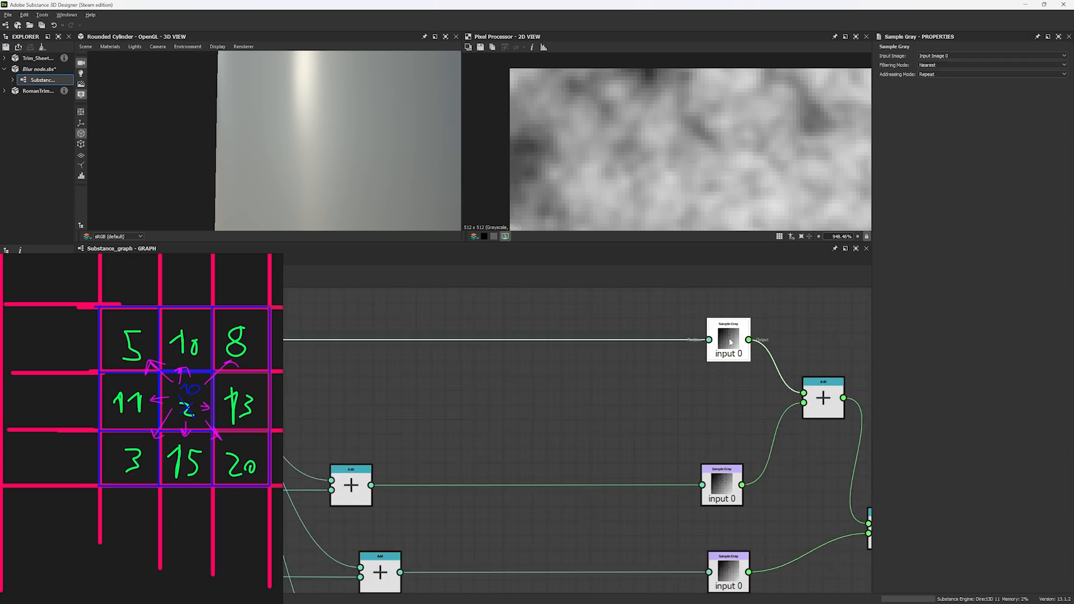
pyautogui.moveTo(733, 342); pyautogui.dragTo(707, 423, button='middle')
pyautogui.hotkey('ctrl', 'd')
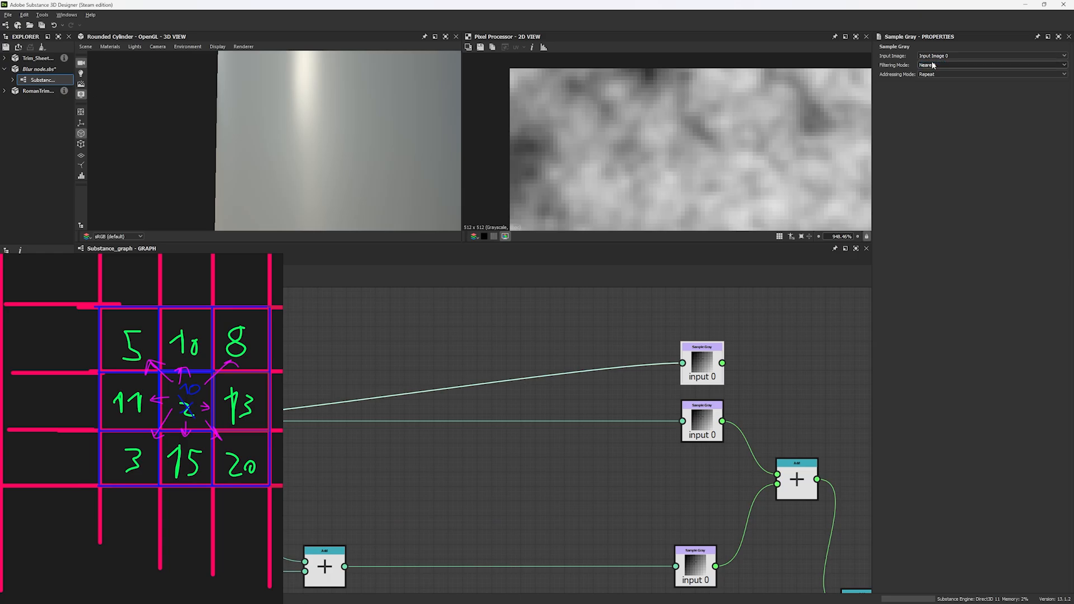
# - Move the reference board out of the way, duplicate Clouds 1 in Substance_graph, and connect the copy to the blurred Pixel Processor's second input
pyautogui.moveTo(134, 296); pyautogui.dragTo(97, 421, button='right')
pyautogui.click(100, 259)
pyautogui.moveTo(226, 331)
pyautogui.mouseDown(button='middle')
pyautogui.moveTo(532, 348)
pyautogui.moveTo(425, 349)
pyautogui.mouseUp(button='middle')
pyautogui.scroll(1, 473, 398)
pyautogui.scroll(1, 472, 400)
pyautogui.click(411, 451)
pyautogui.hotkey('ctrl', 'd')
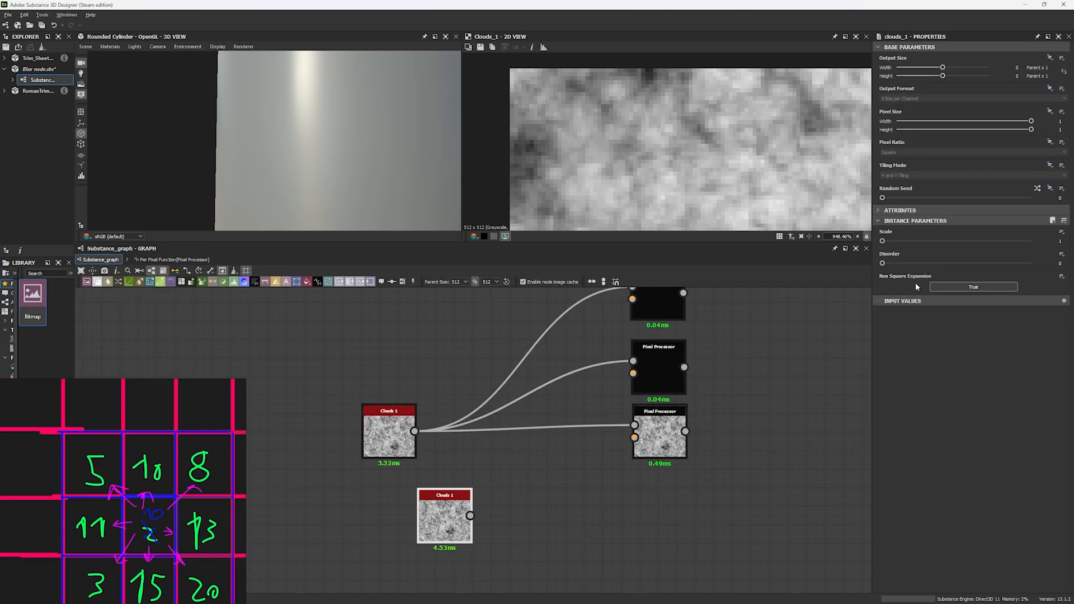
pyautogui.doubleClick(660, 442)
pyautogui.moveTo(631, 434); pyautogui.dragTo(469, 515)
# - Reopen the Pixel Processor's per-pixel function and set the duplicated Sample Gray node's input image to Input Image 1
pyautogui.click(973, 255)
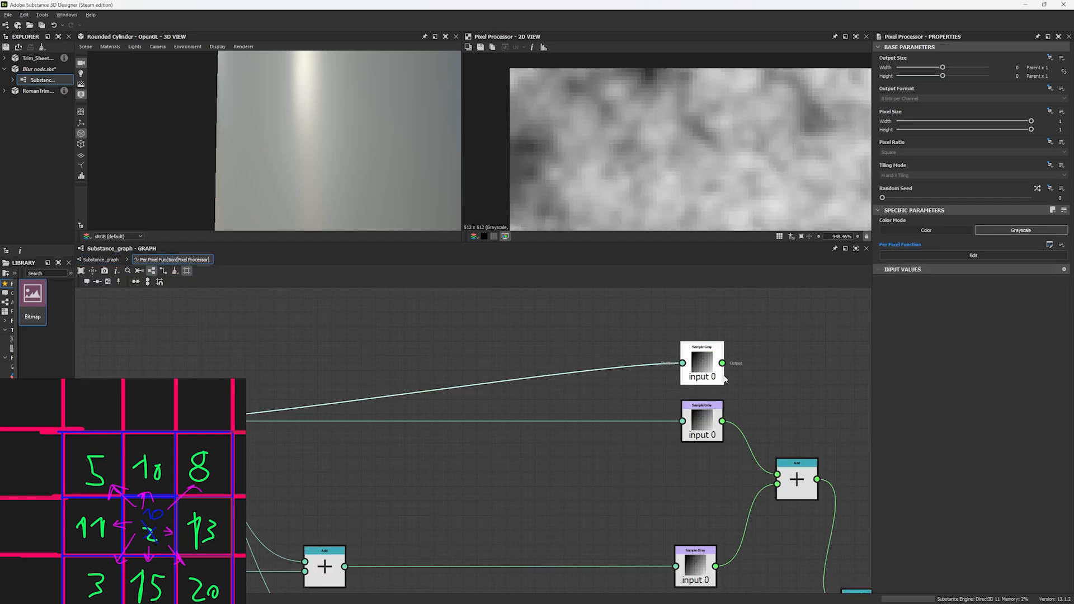
pyautogui.click(1035, 56)
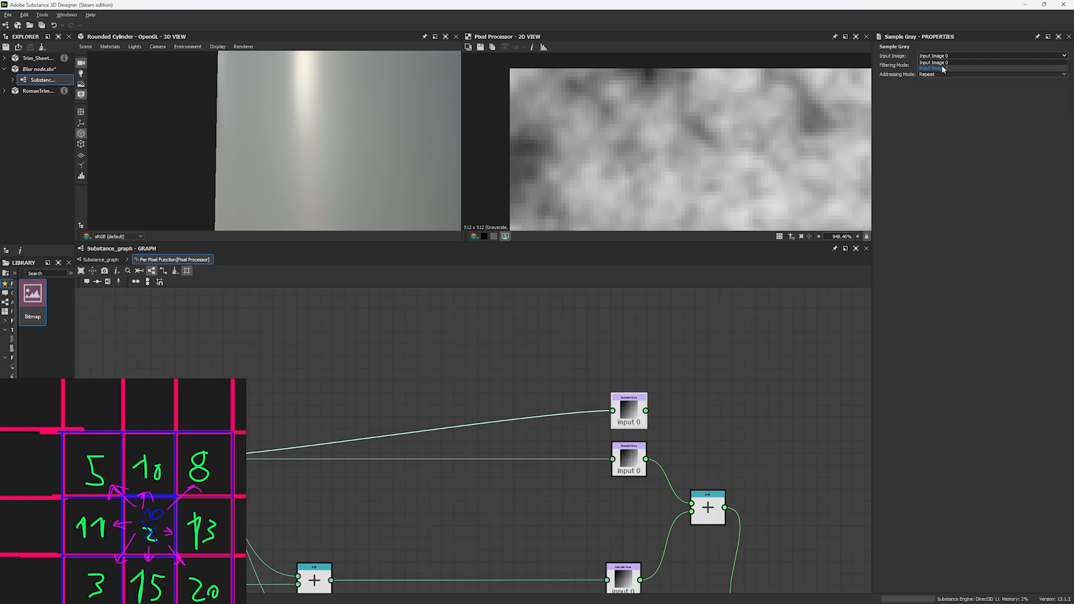
pyautogui.click(945, 74)
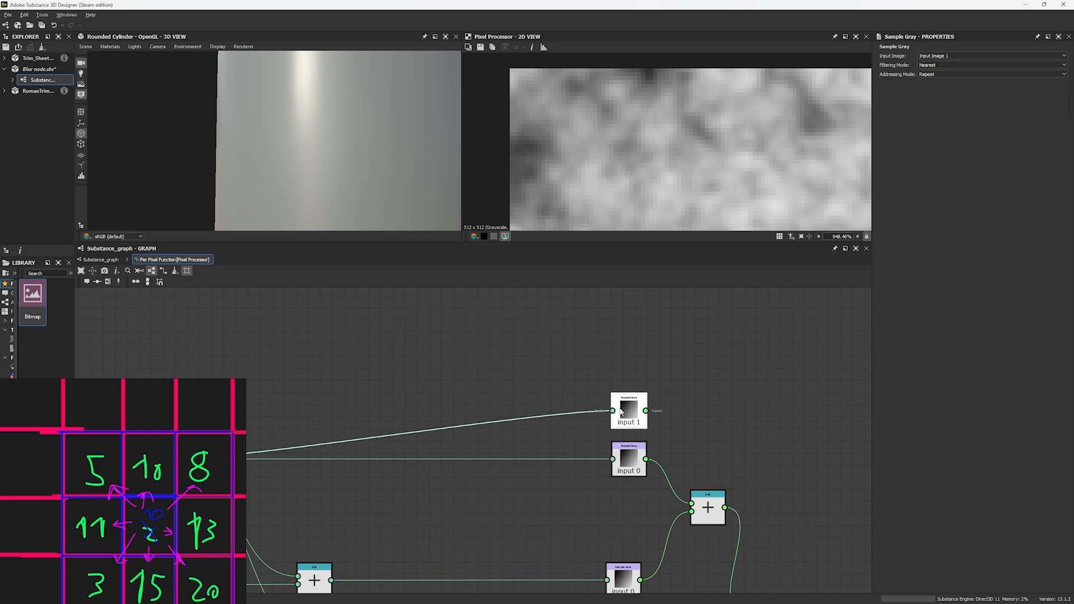
# - Review the whole function and highlight the chain of Add nodes that sums all the samplers
pyautogui.press('f')
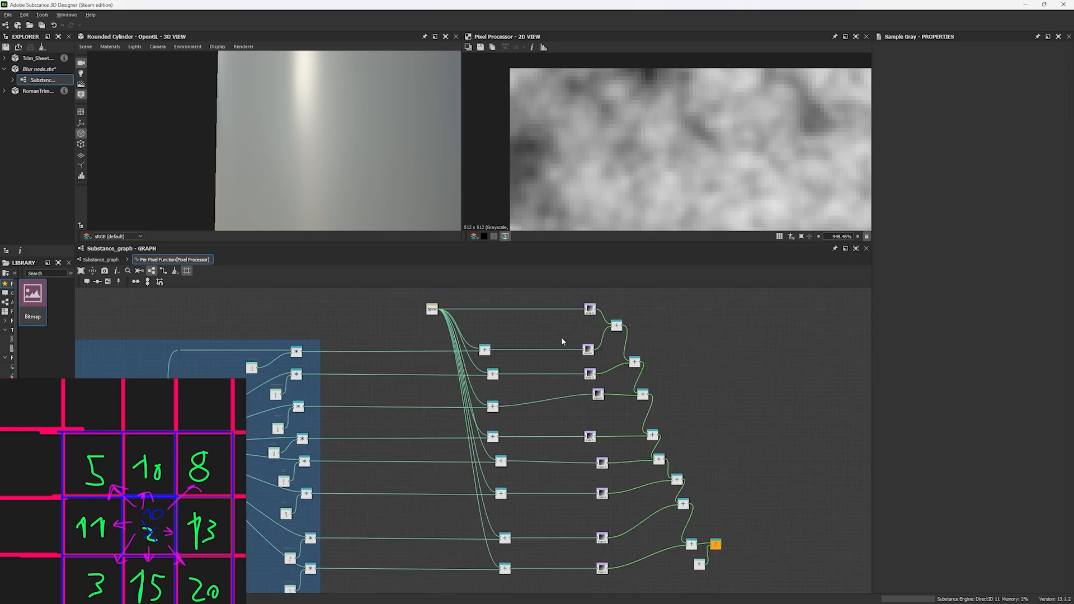
pyautogui.scroll(1, 563, 341)
pyautogui.moveTo(559, 340); pyautogui.dragTo(483, 353, button='middle')
pyautogui.scroll(-1, 485, 326)
pyautogui.scroll(-1, 483, 326)
pyautogui.moveTo(491, 307); pyautogui.dragTo(553, 514)
pyautogui.scroll(1, 555, 514)
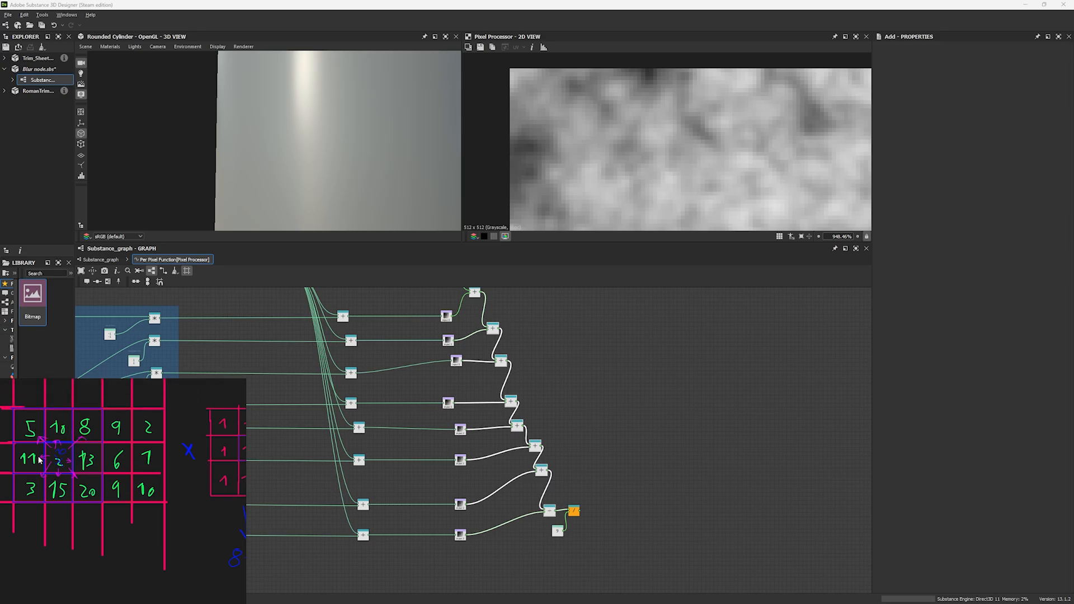
# - Move the Division node and its constant 9 node slightly away from the last Add node
pyautogui.scroll(5, 597, 539)
pyautogui.moveTo(505, 445); pyautogui.dragTo(408, 410, button='middle')
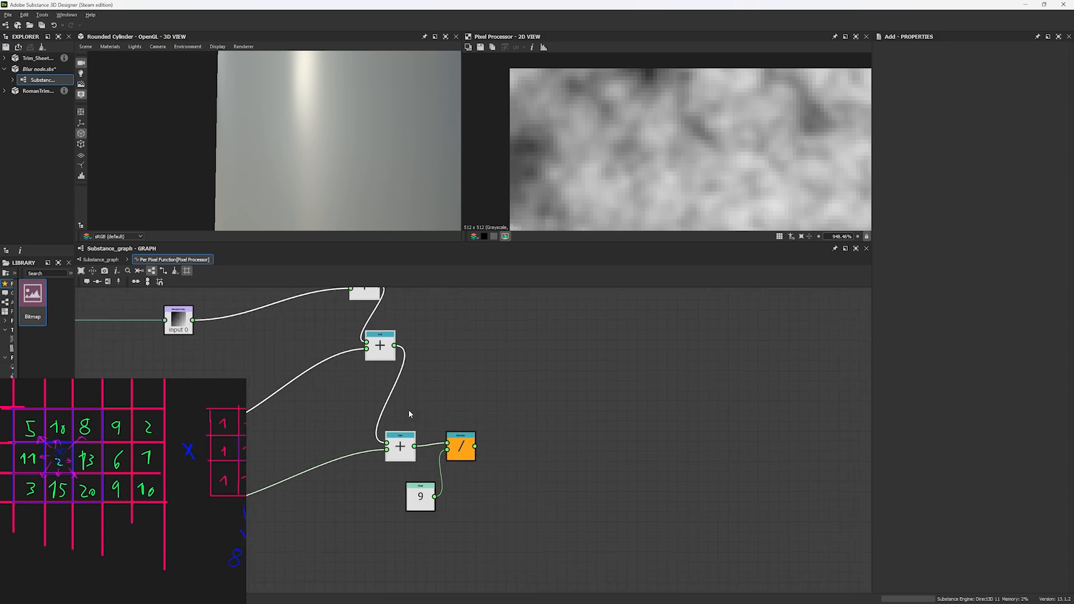
pyautogui.moveTo(421, 505); pyautogui.dragTo(452, 515)
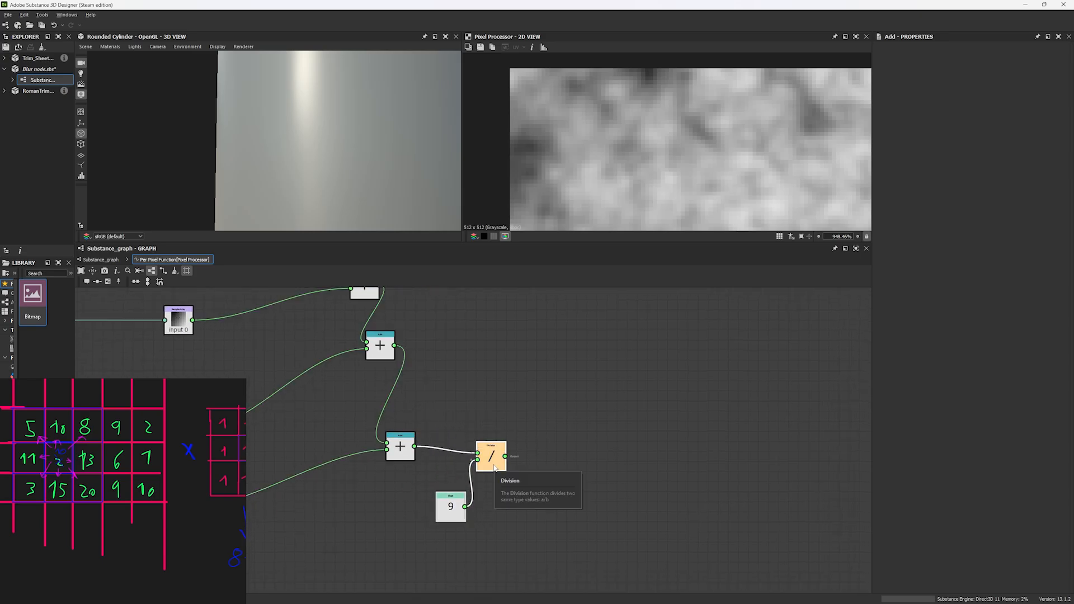
# - Compare the Clouds 1 source with the Pixel Processor's blurred output in the 2D view
pyautogui.scroll(-8, 659, 183)
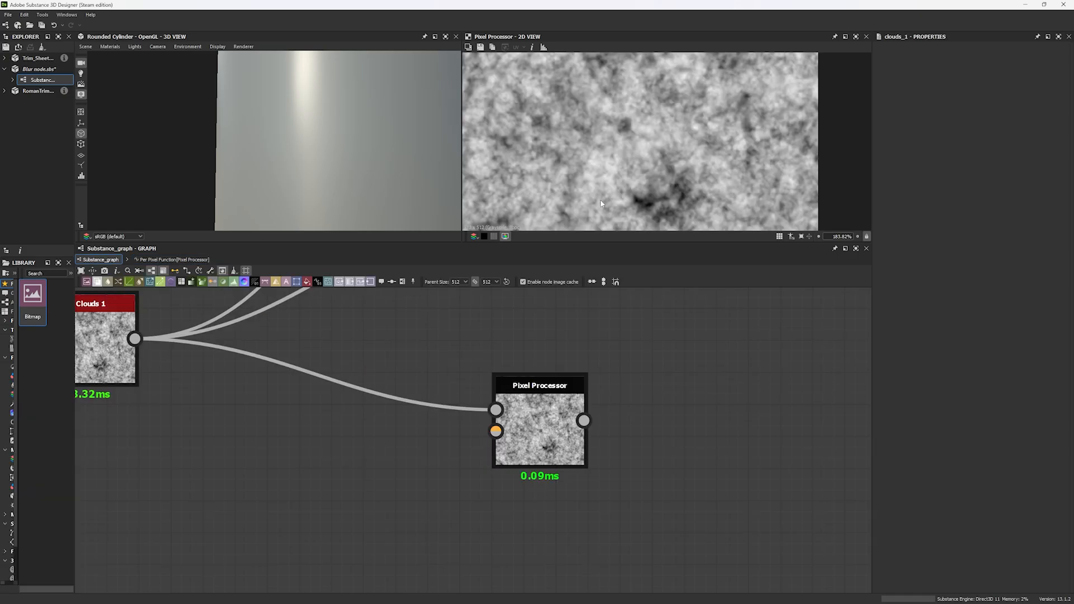
pyautogui.scroll(4, 724, 180)
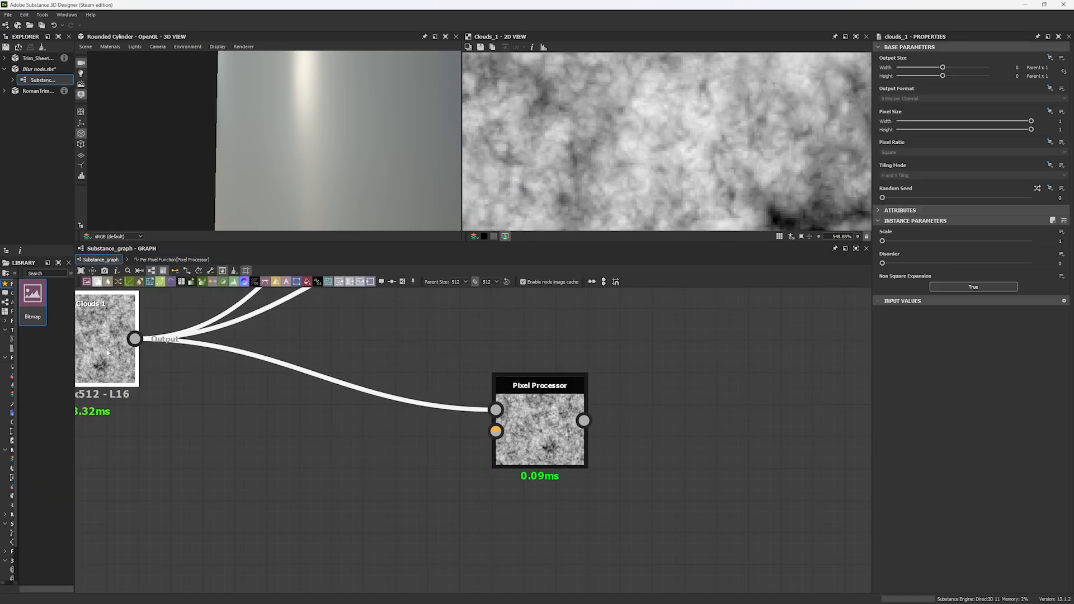
pyautogui.click(539, 428)
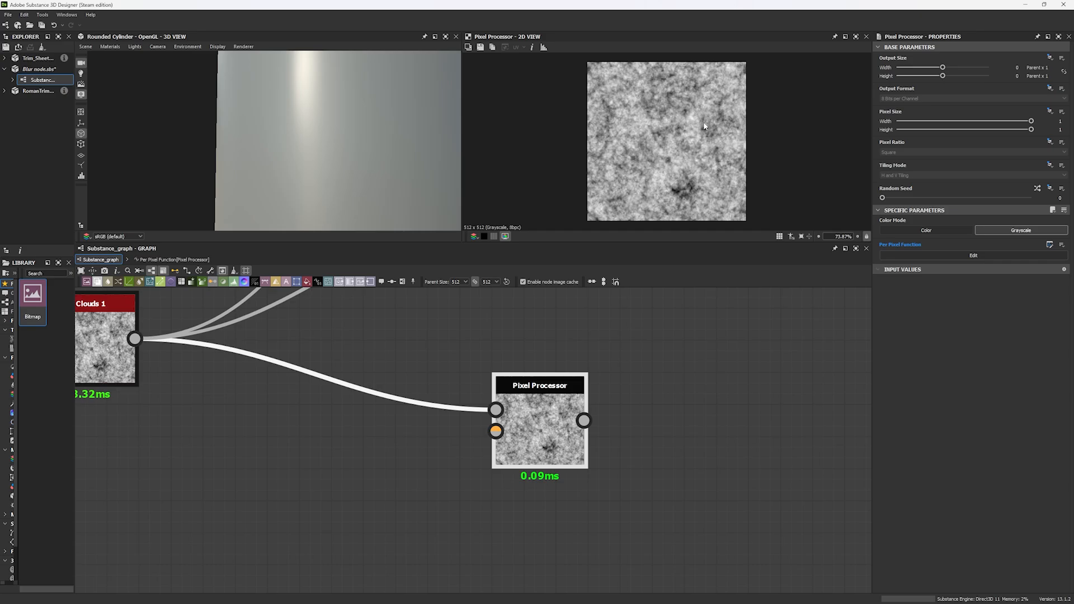
# - Switch to the reference board and examine the Gaussian Blur Kernel and the hand-drawn all-ones kernel sketch
pyautogui.hotkey('alt', 'Tab')
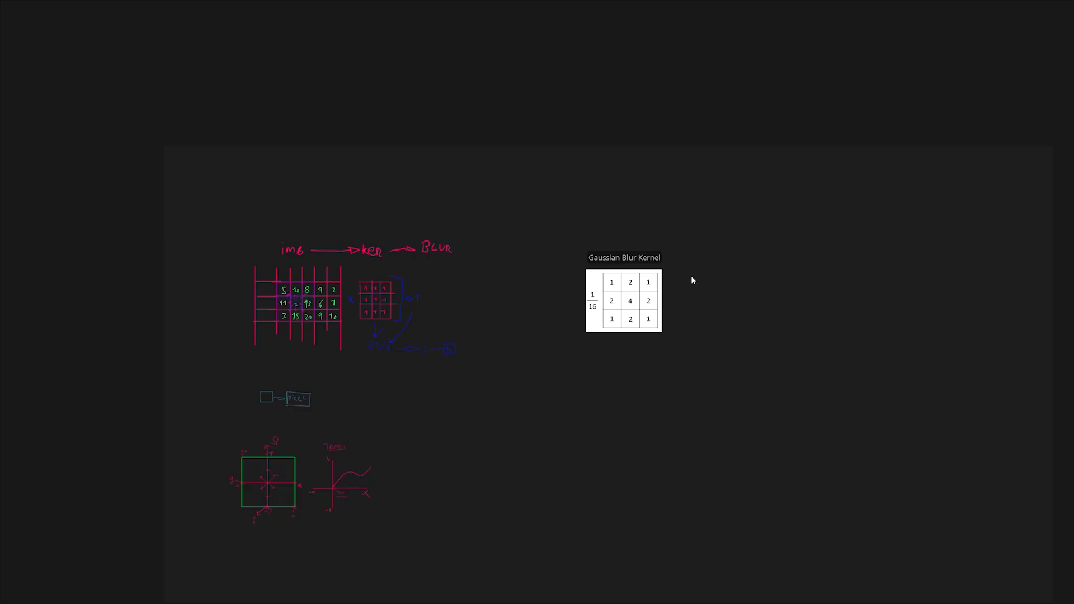
pyautogui.scroll(6, 681, 277)
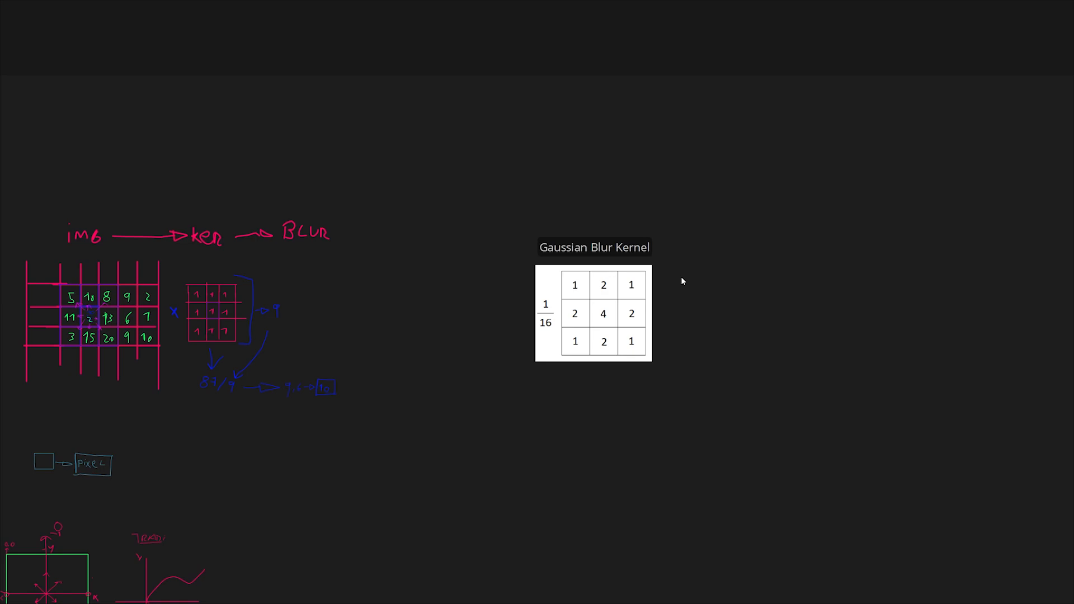
pyautogui.moveTo(285, 263); pyautogui.dragTo(878, 244, button='middle')
pyautogui.moveTo(370, 290); pyautogui.dragTo(688, 280, button='middle')
pyautogui.scroll(1, 539, 306)
pyautogui.moveTo(538, 304); pyautogui.dragTo(550, 270, button='middle')
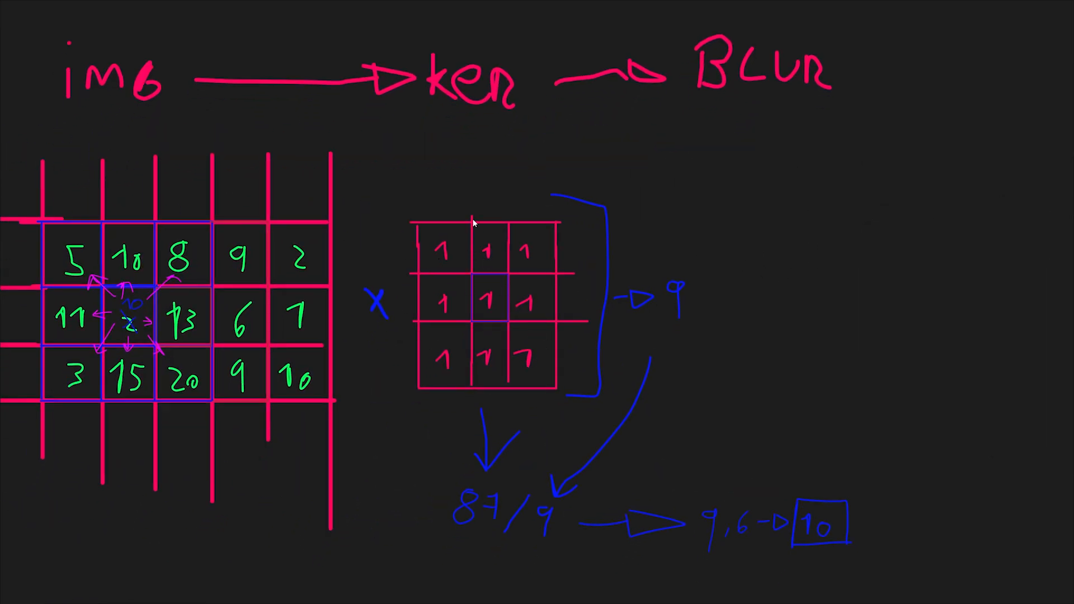
pyautogui.click(408, 107)
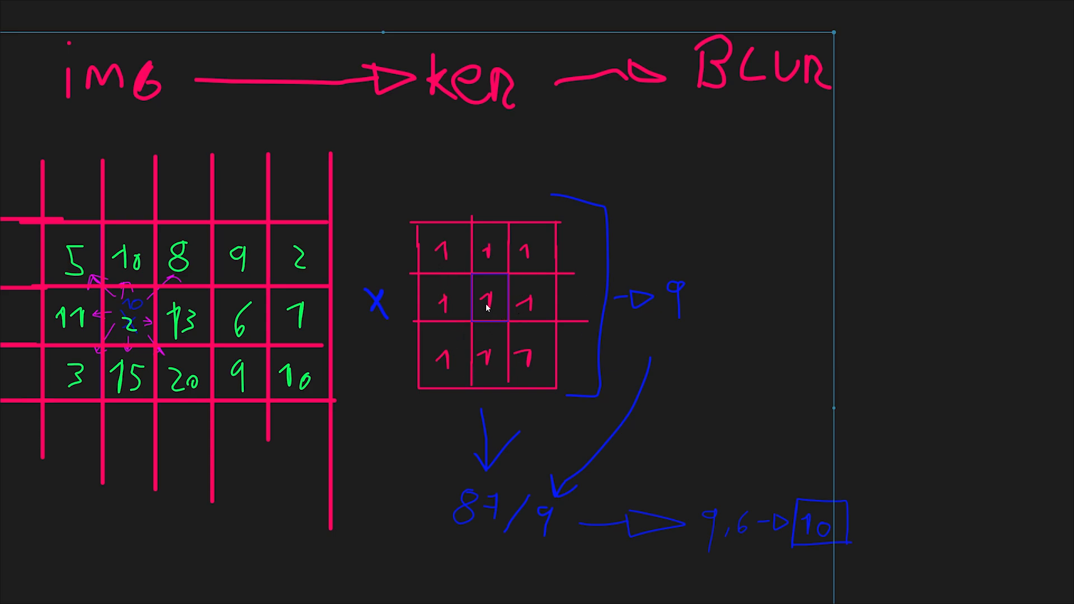
pyautogui.keyDown('ctrl'); pyautogui.scroll(-2, 487, 308); pyautogui.keyUp('ctrl')
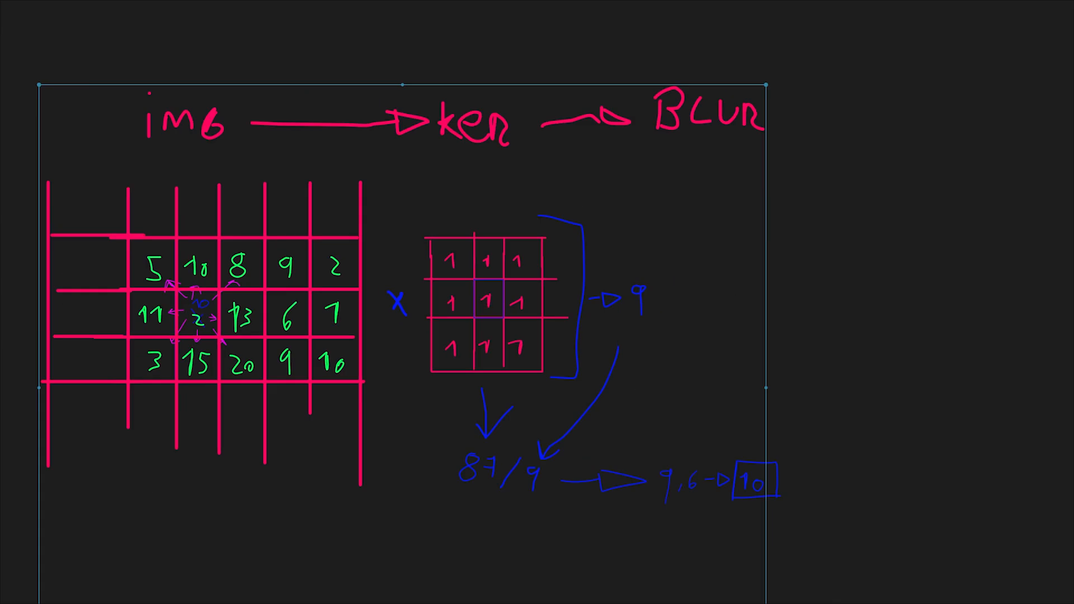
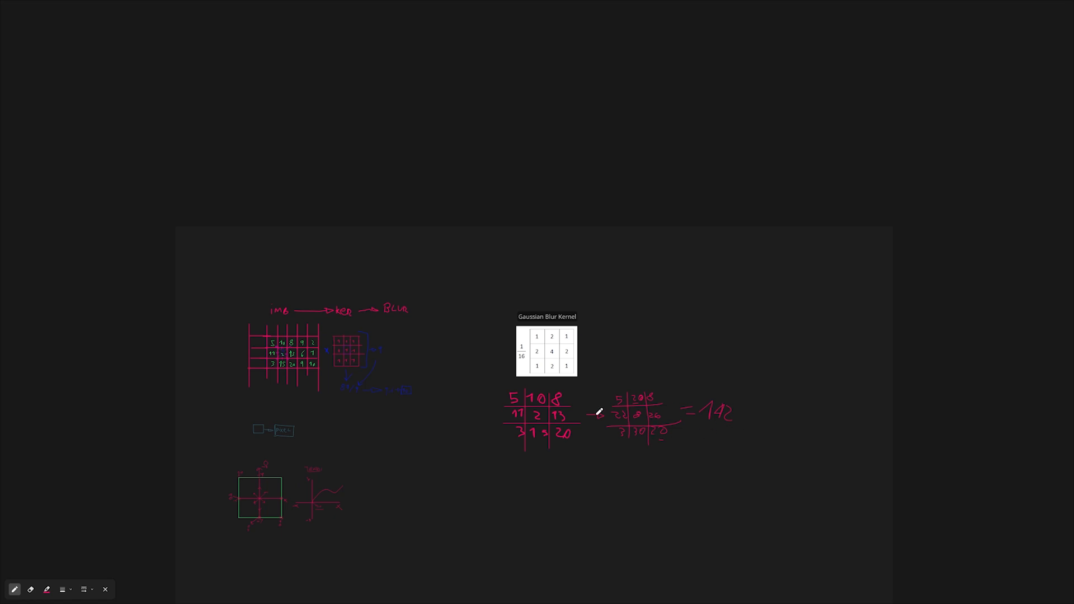
# - Underline the divisor 16 beside the Gaussian Blur Kernel and bring the worked example with the 142 sum into focus
pyautogui.scroll(5, 519, 364)
pyautogui.moveTo(518, 355); pyautogui.dragTo(531, 356)
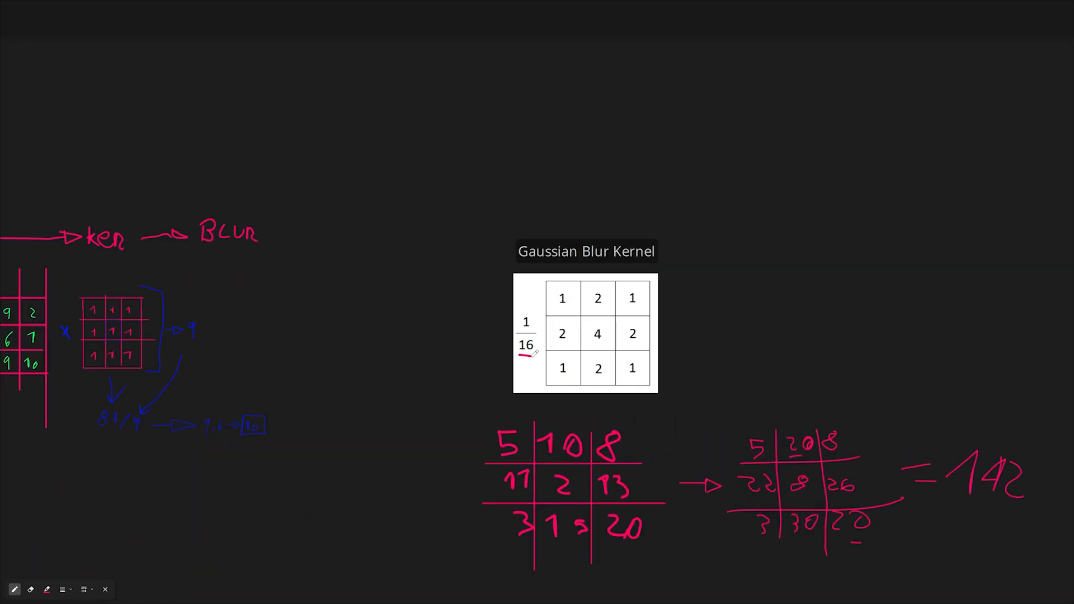
pyautogui.moveTo(441, 387); pyautogui.dragTo(625, 387, button='middle')
pyautogui.scroll(5, 298, 341)
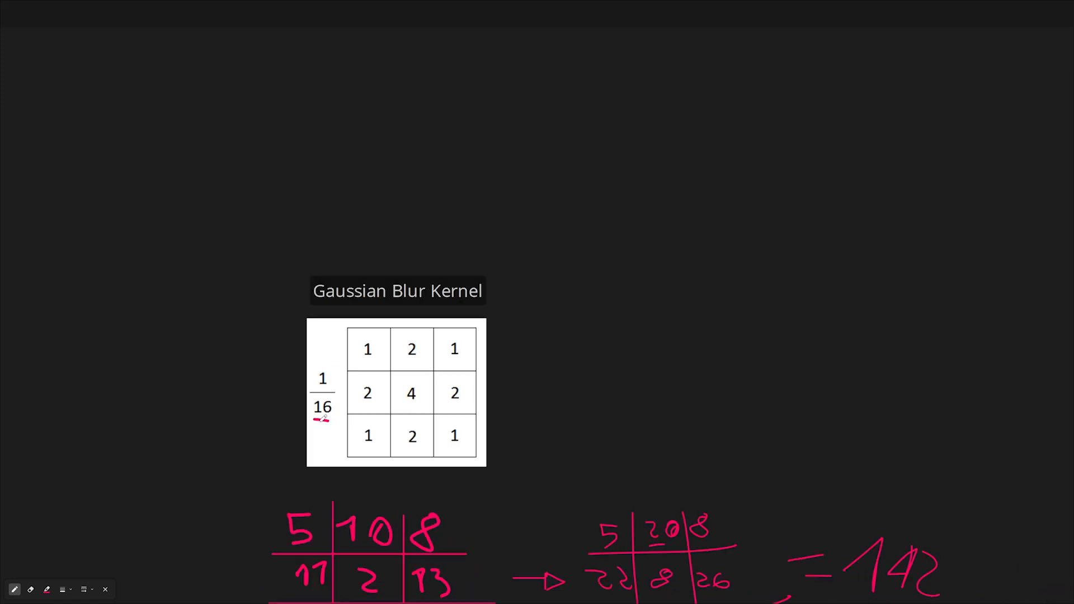
pyautogui.moveTo(458, 471); pyautogui.dragTo(398, 374, button='middle')
pyautogui.scroll(-3, 398, 374)
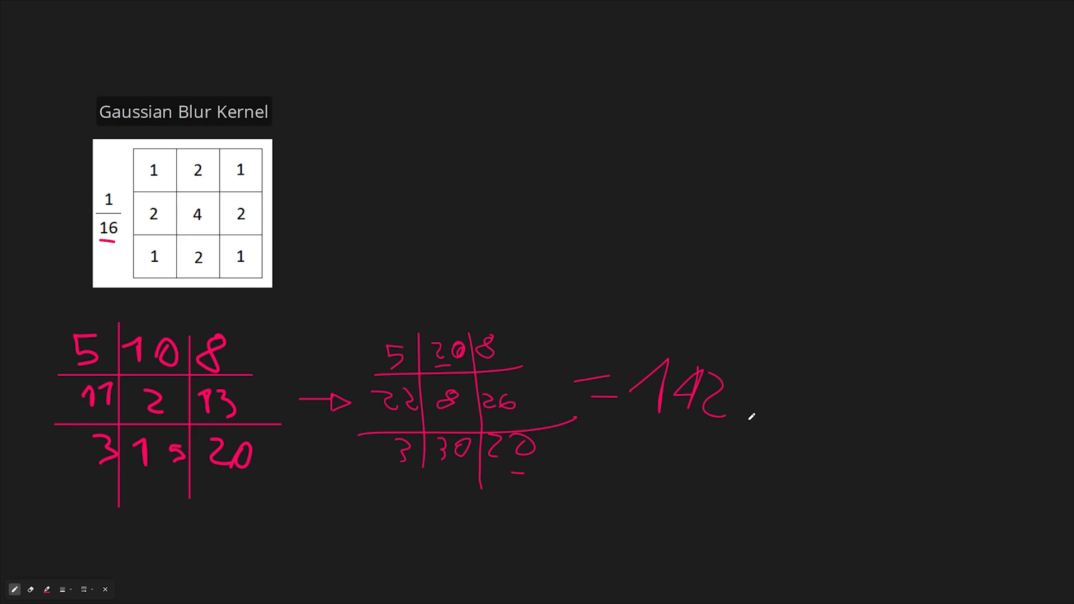
# - Write a division by 16 after the 142 sum in the worked example and mark the centre cell holding 2
pyautogui.moveTo(753, 373); pyautogui.dragTo(716, 462)
pyautogui.moveTo(777, 391)
pyautogui.mouseDown()
pyautogui.moveTo(768, 437)
pyautogui.moveTo(758, 407)
pyautogui.moveTo(797, 421)
pyautogui.moveTo(839, 415)
pyautogui.moveTo(843, 402)
pyautogui.moveTo(922, 451)
pyautogui.mouseUp()
pyautogui.hscroll(-5, 839, 446)
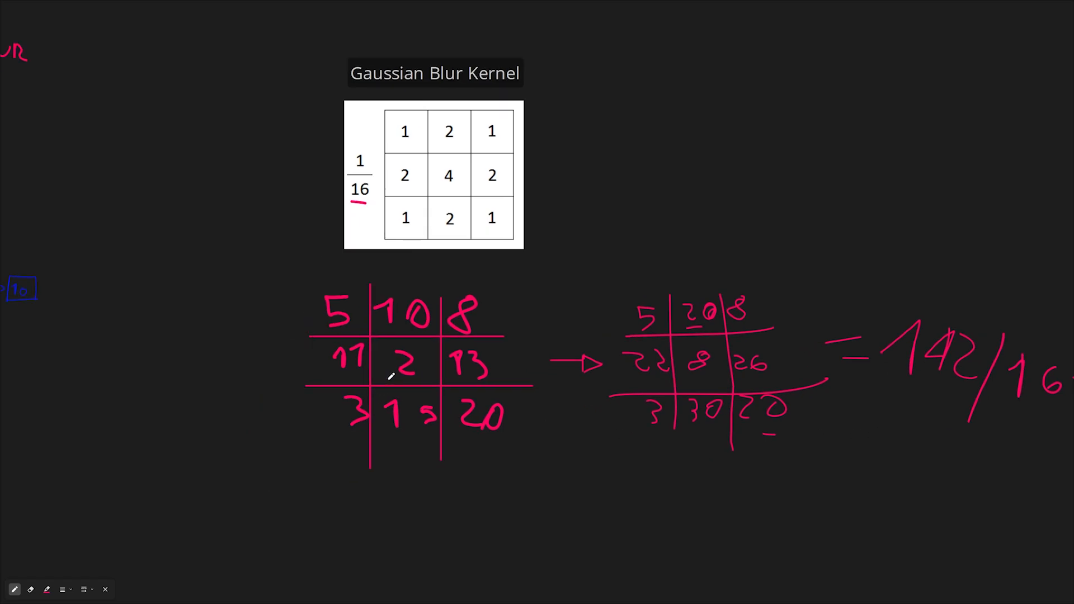
pyautogui.moveTo(399, 346)
pyautogui.mouseDown()
pyautogui.moveTo(411, 344)
pyautogui.moveTo(394, 350)
pyautogui.mouseUp()
pyautogui.hscroll(1, 403, 348)
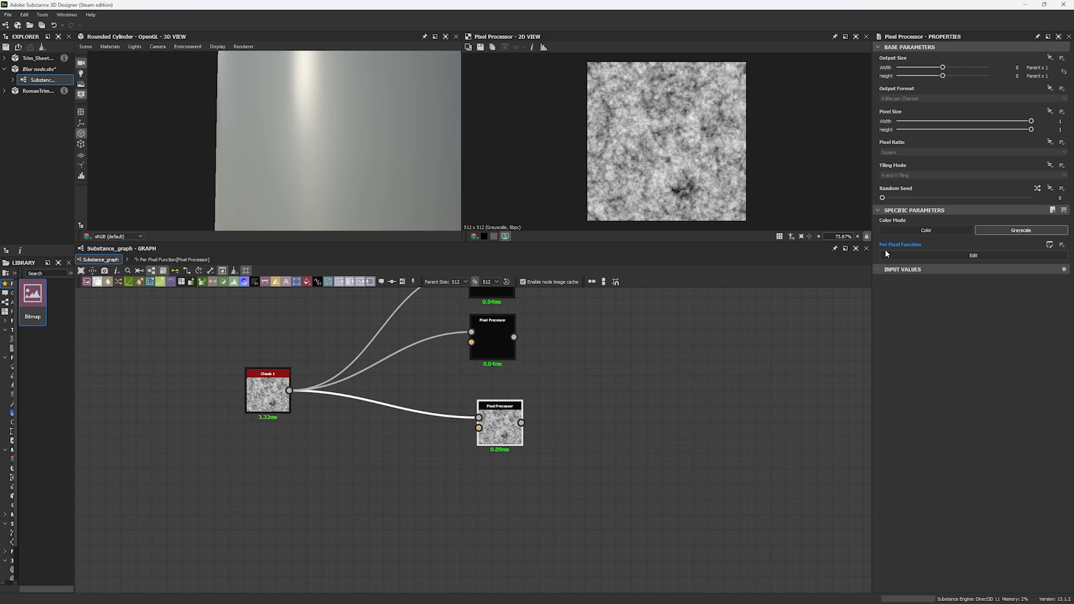
# - In the blurred Pixel Processor's per-pixel function, move the Division node and its constant farther from the last Add node
pyautogui.click(973, 255)
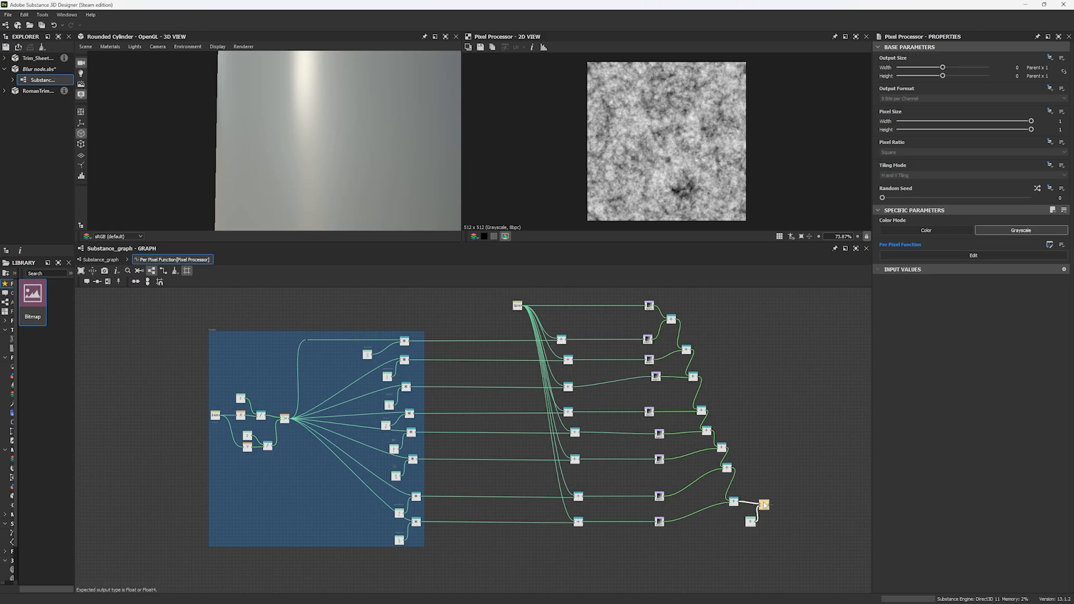
pyautogui.moveTo(764, 504); pyautogui.dragTo(799, 504)
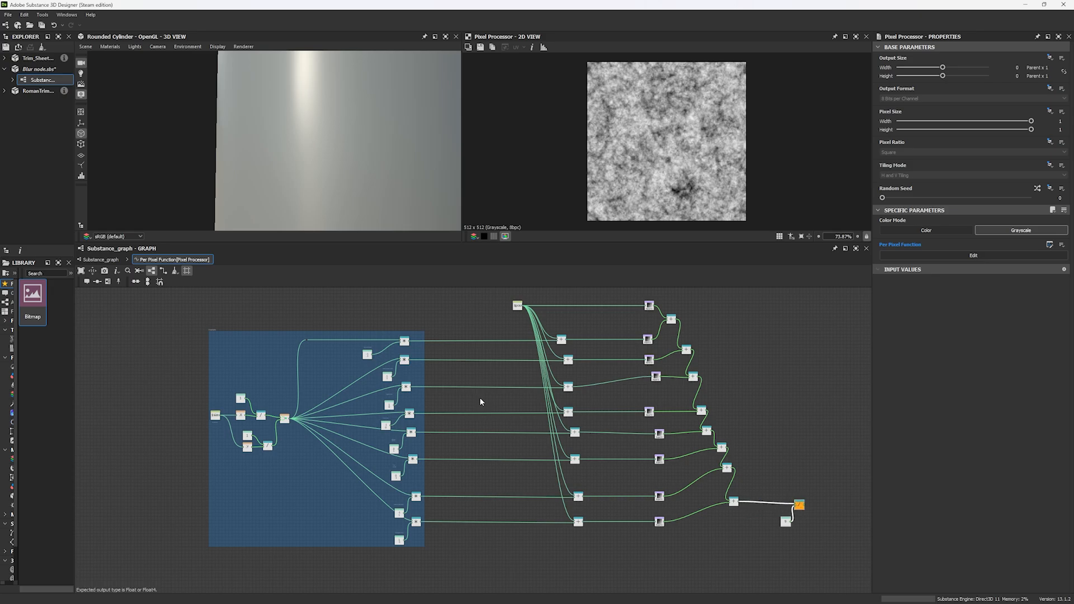
pyautogui.click(148, 282)
# - Add a new Pixel Processor node below the existing ones and feed Clouds 1 into its first input
pyautogui.press('space')
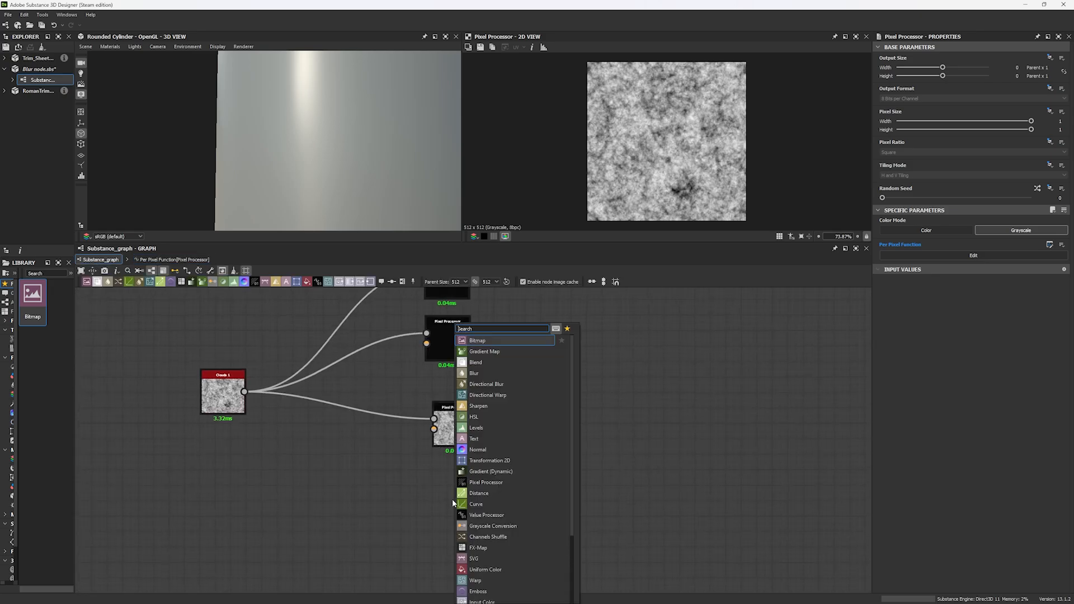
pyautogui.write('pixel')
pyautogui.press('Return')
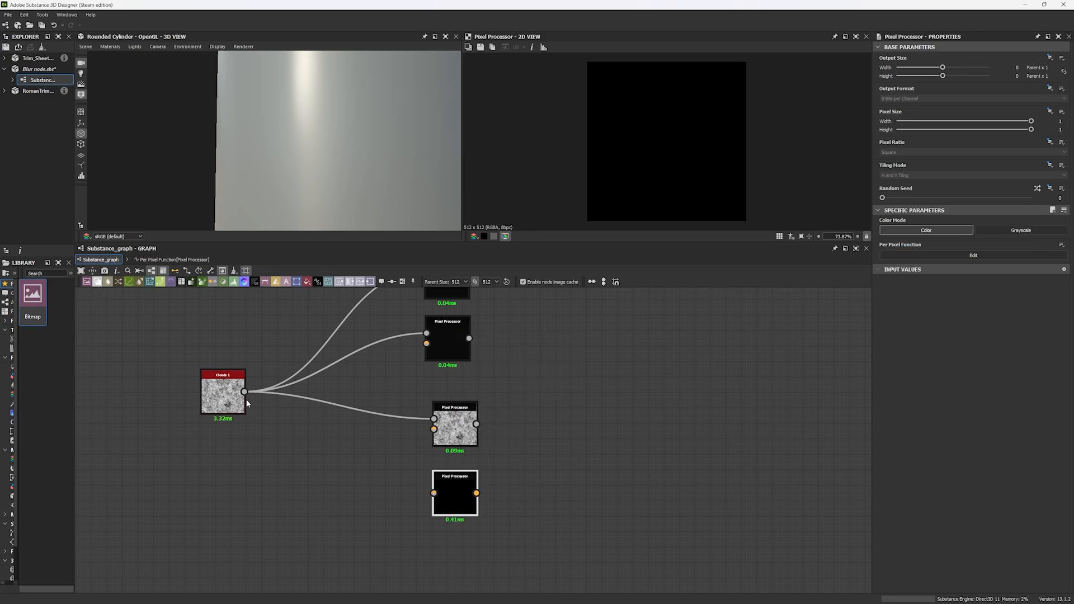
pyautogui.moveTo(244, 391); pyautogui.dragTo(454, 498)
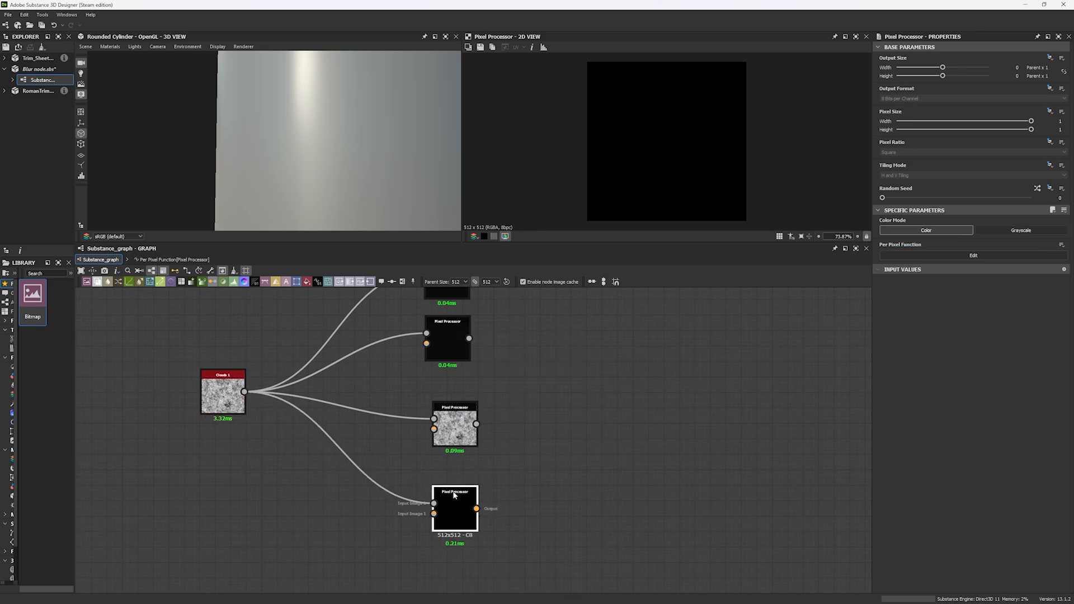
# - Reopen the per-pixel function of the blurred Pixel Processor and select the whole blue-framed block of pixel-offset nodes
pyautogui.click(454, 428)
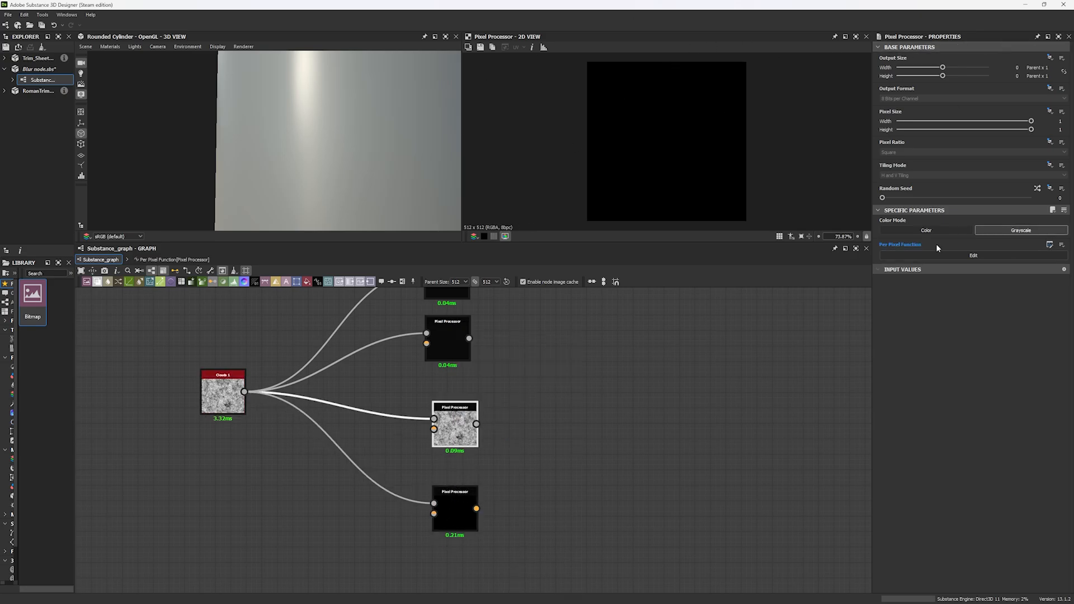
pyautogui.click(934, 255)
pyautogui.moveTo(180, 304); pyautogui.dragTo(425, 551)
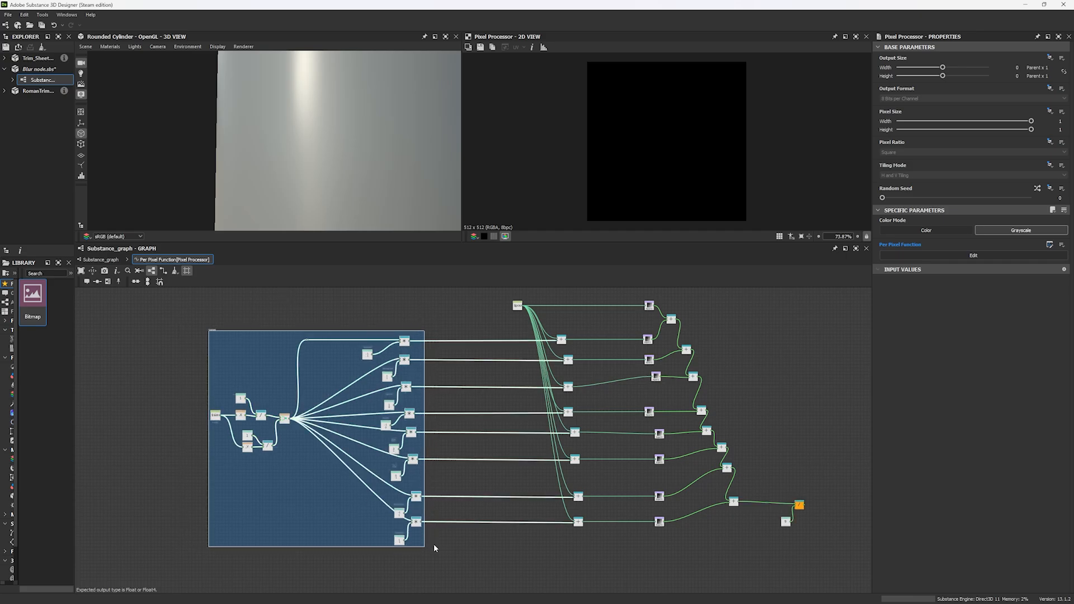
pyautogui.click(101, 259)
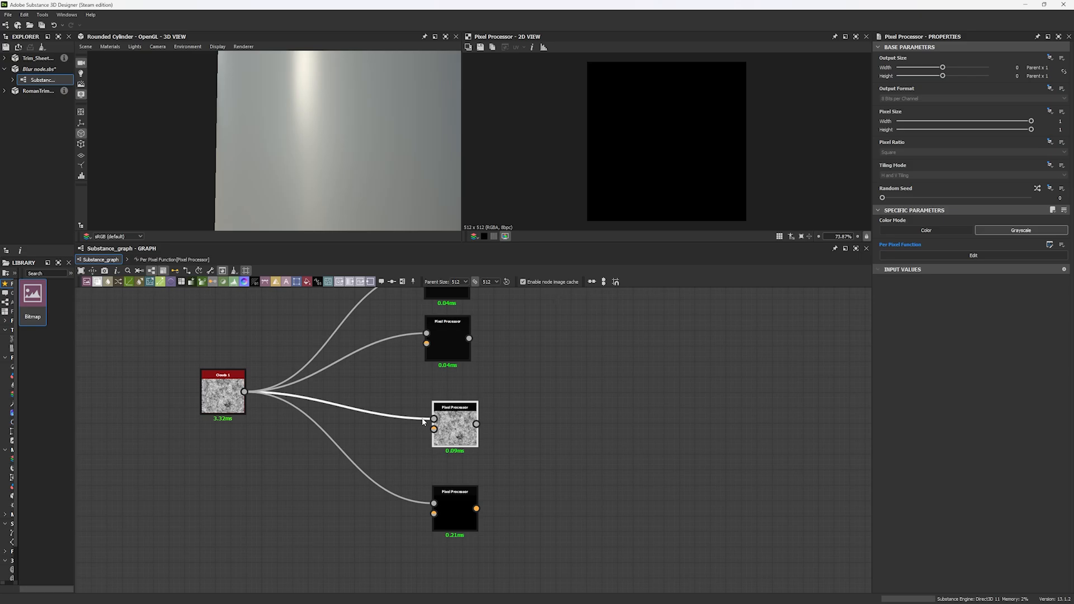
pyautogui.click(932, 255)
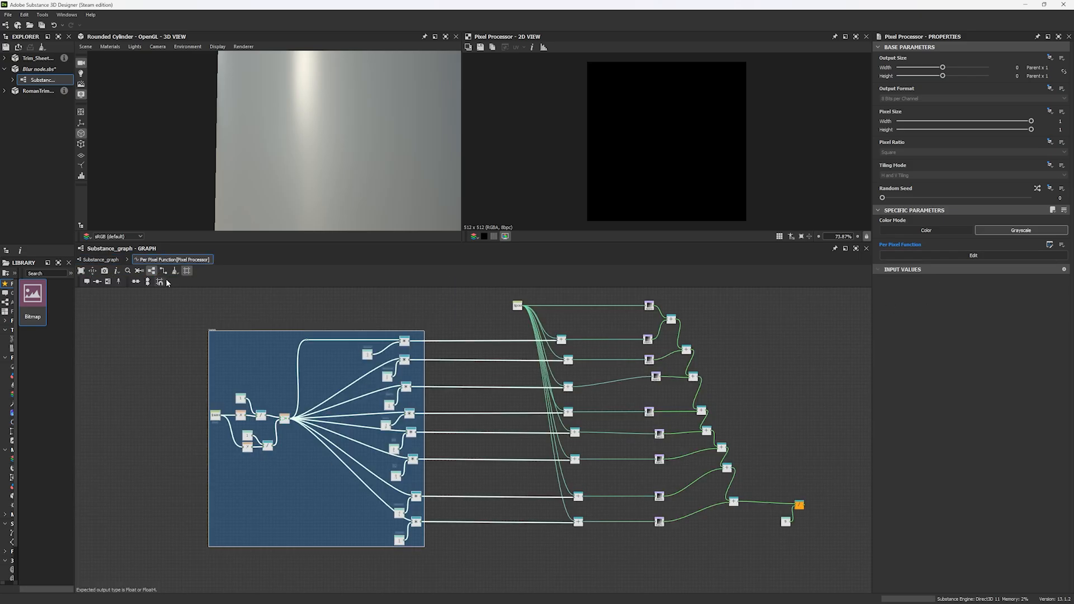
pyautogui.moveTo(156, 320); pyautogui.dragTo(453, 550)
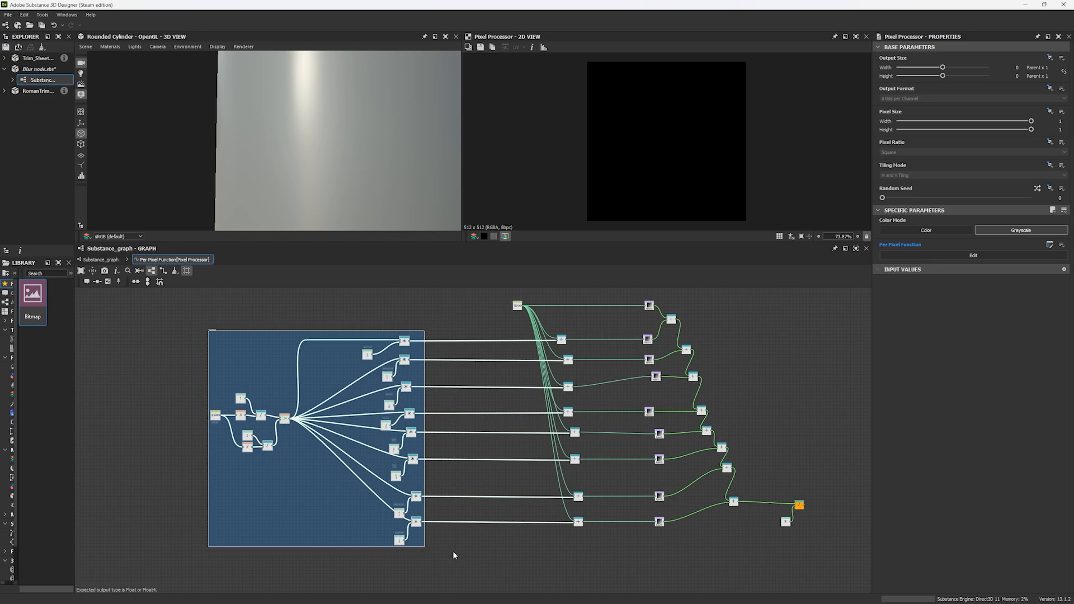
pyautogui.click(101, 260)
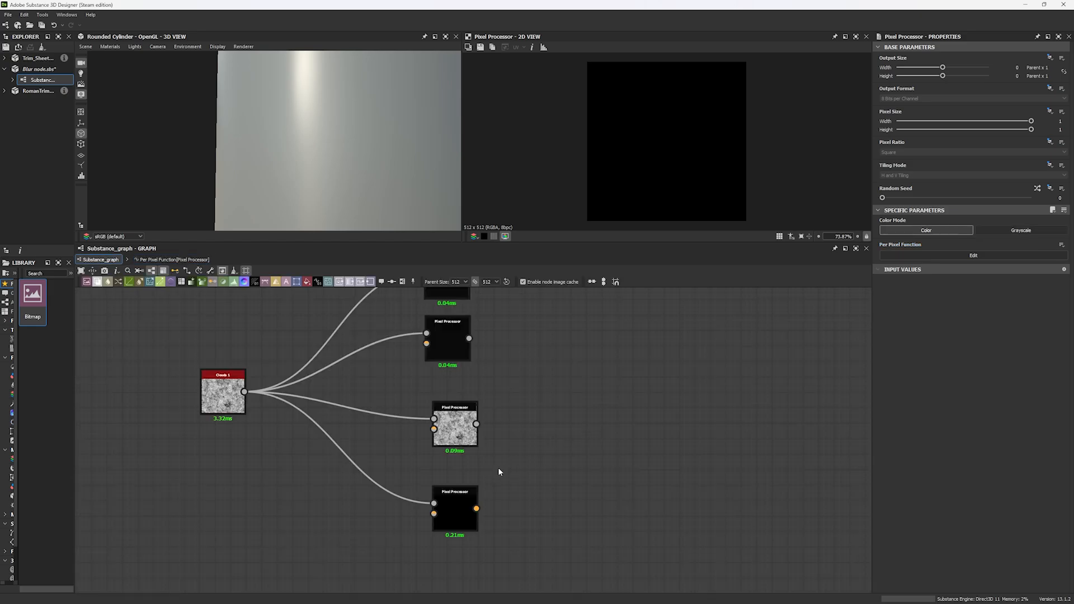
# - Create an empty function for the Output Size parameter of the new Pixel Processor
pyautogui.click(464, 495)
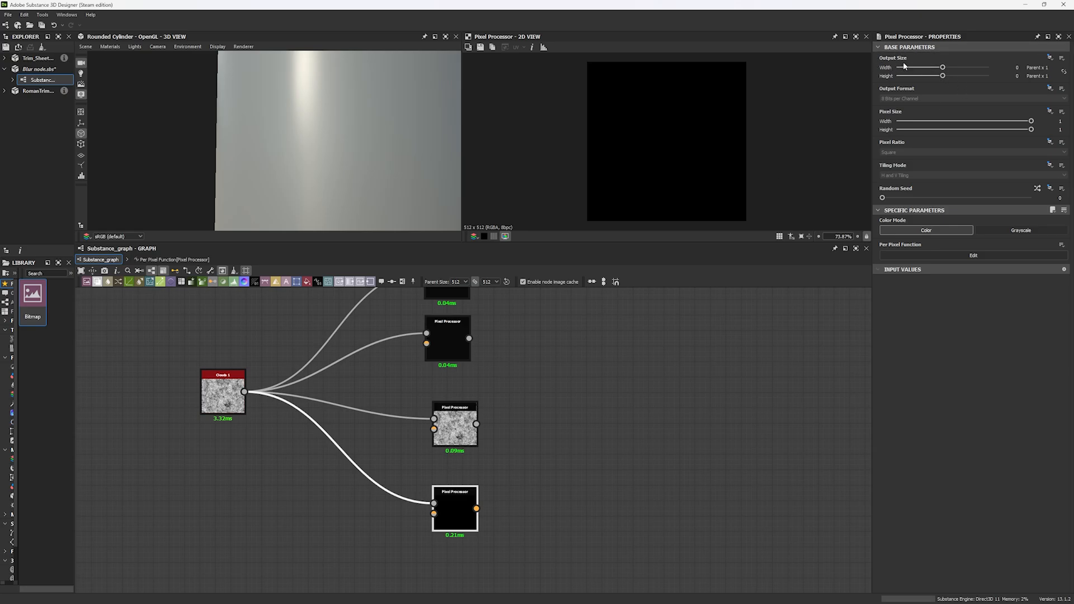
pyautogui.click(1061, 58)
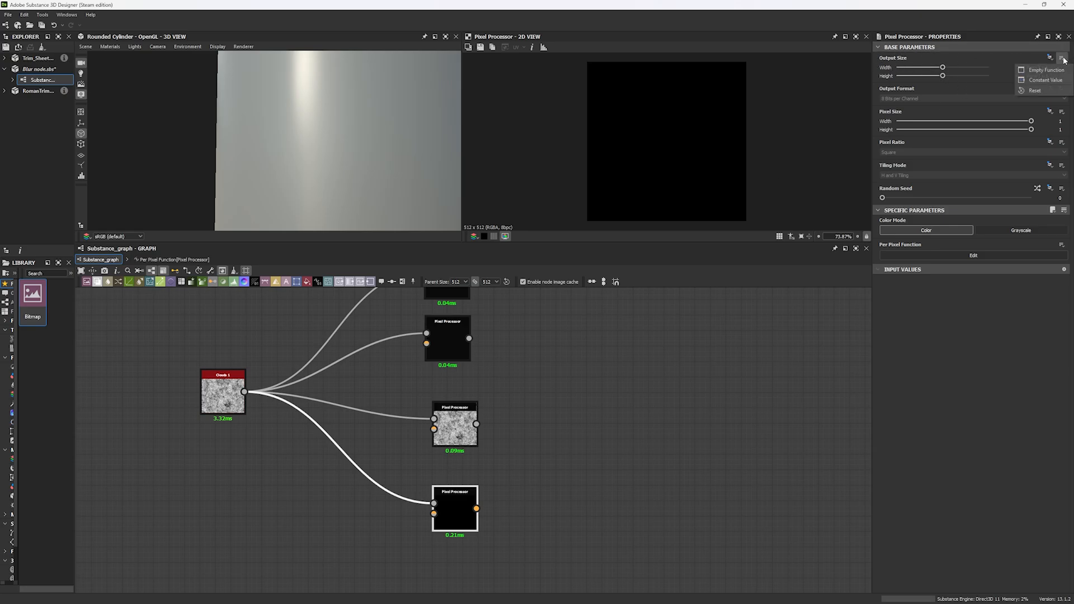
pyautogui.click(1034, 70)
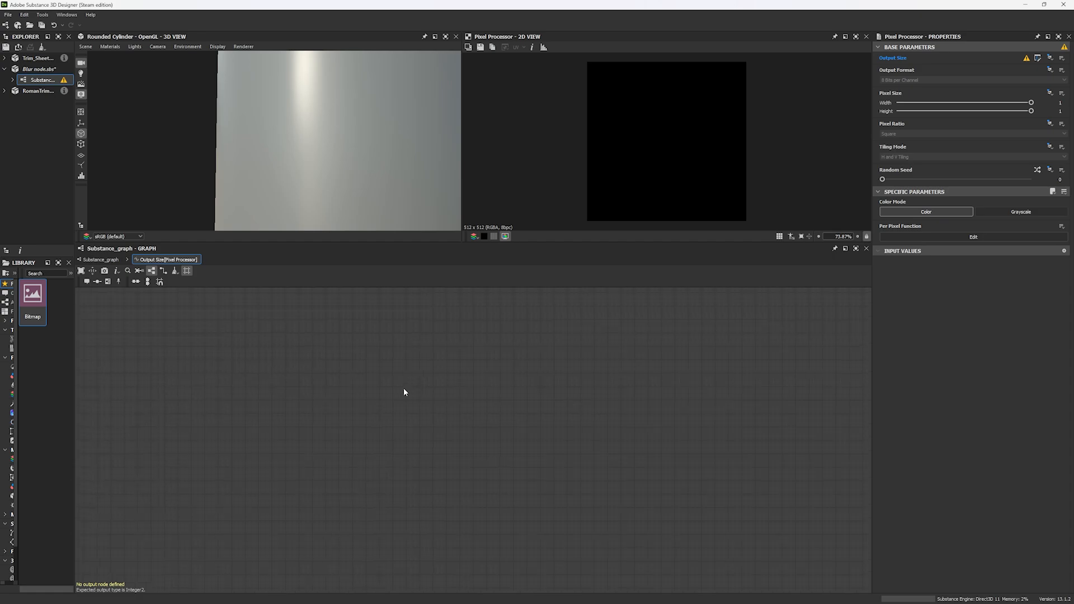
# - Add a Get Float2 node reading the $size variable to the empty function graph
pyautogui.press('space')
pyautogui.write('get')
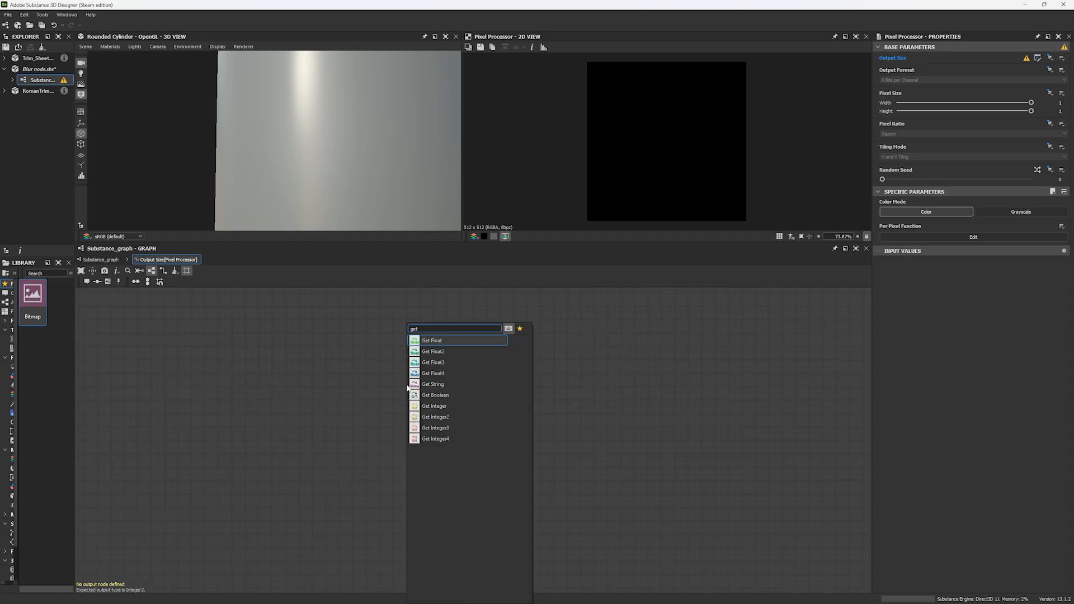
pyautogui.press('Down')
pyautogui.press('Return')
pyautogui.click(1064, 56)
pyautogui.click(1052, 66)
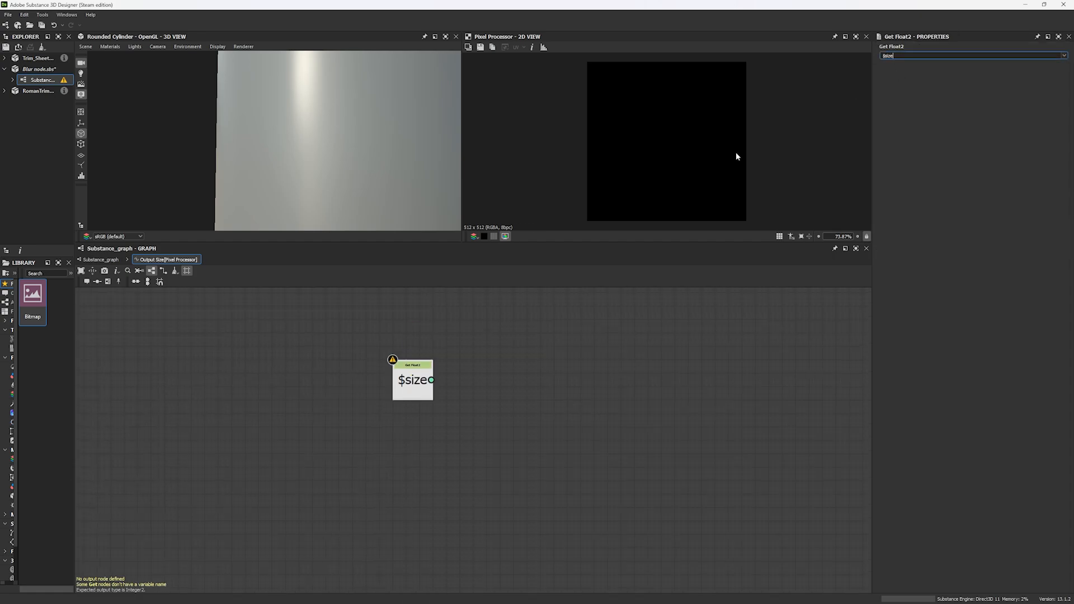
pyautogui.moveTo(407, 378); pyautogui.dragTo(360, 397)
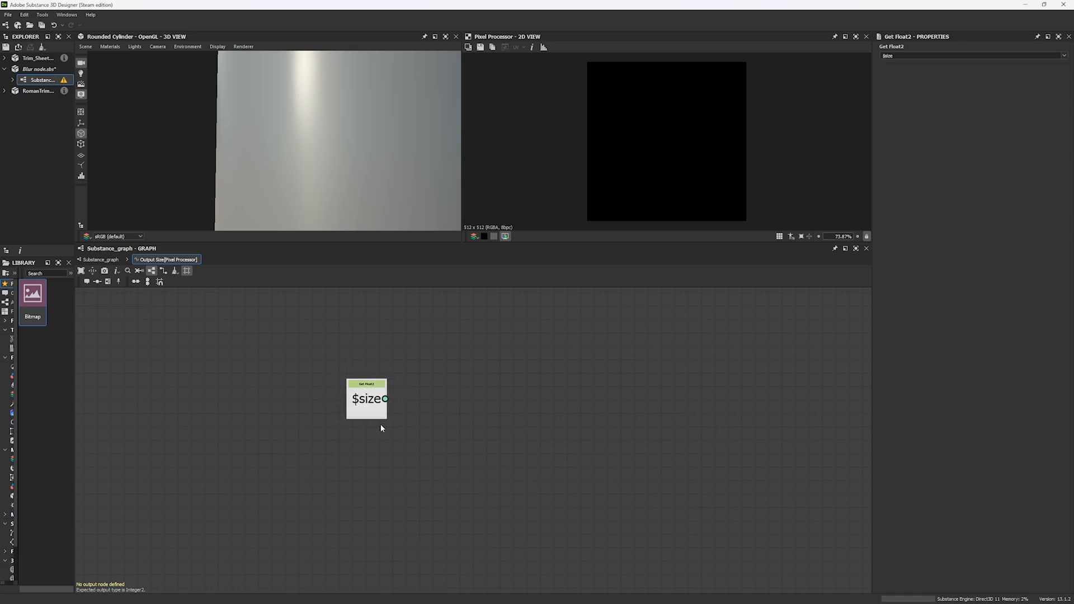
# - Split $size with two Swizzle Float1 nodes, one extracting X and the duplicate extracting Y
pyautogui.scroll(3, 352, 393)
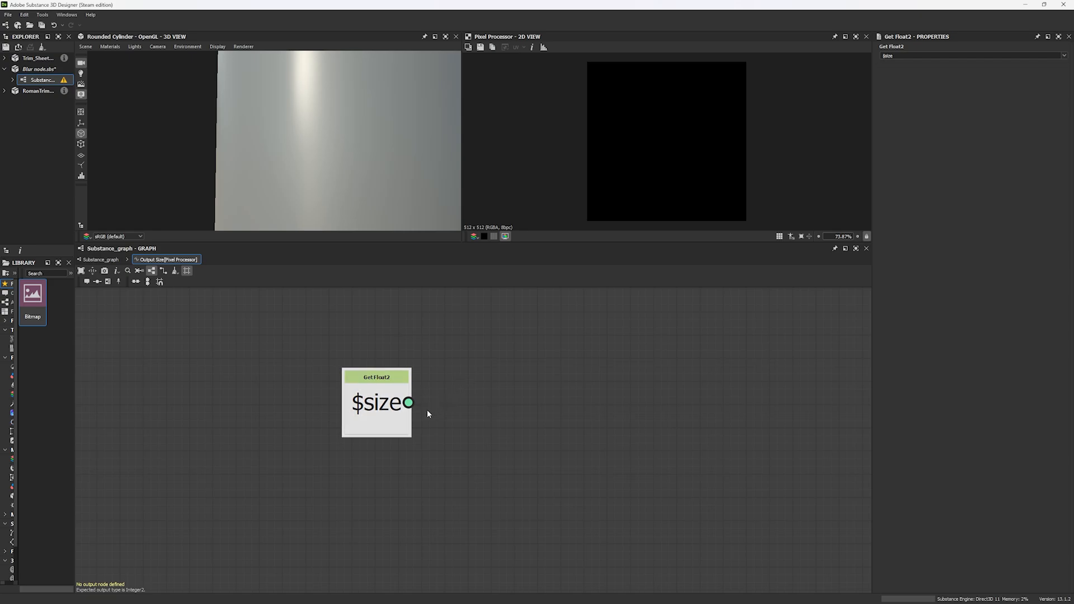
pyautogui.moveTo(408, 403); pyautogui.dragTo(486, 406)
pyautogui.write('sw')
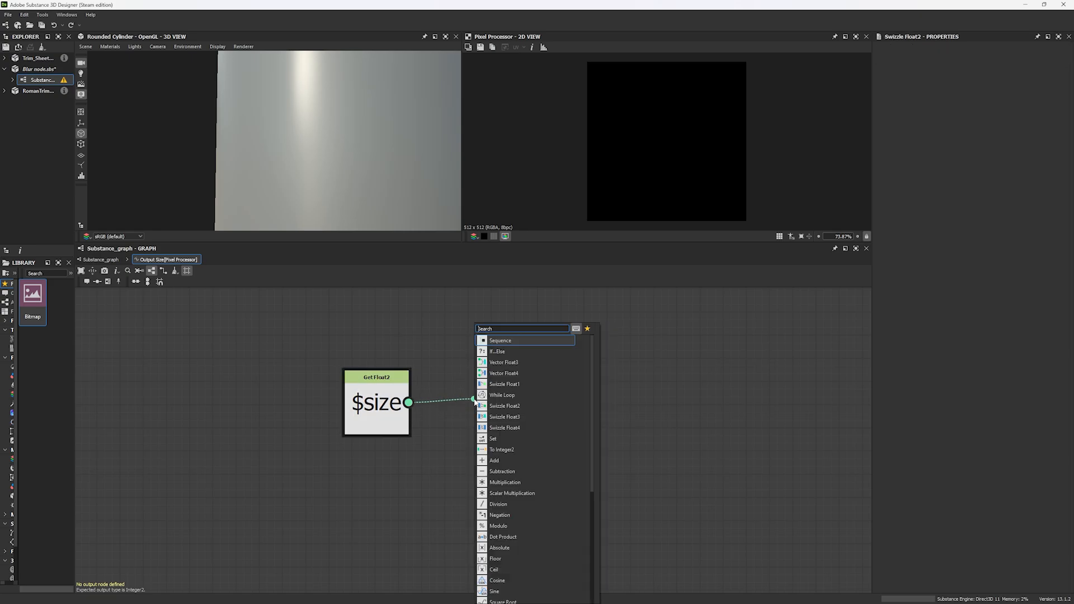
pyautogui.write('swi')
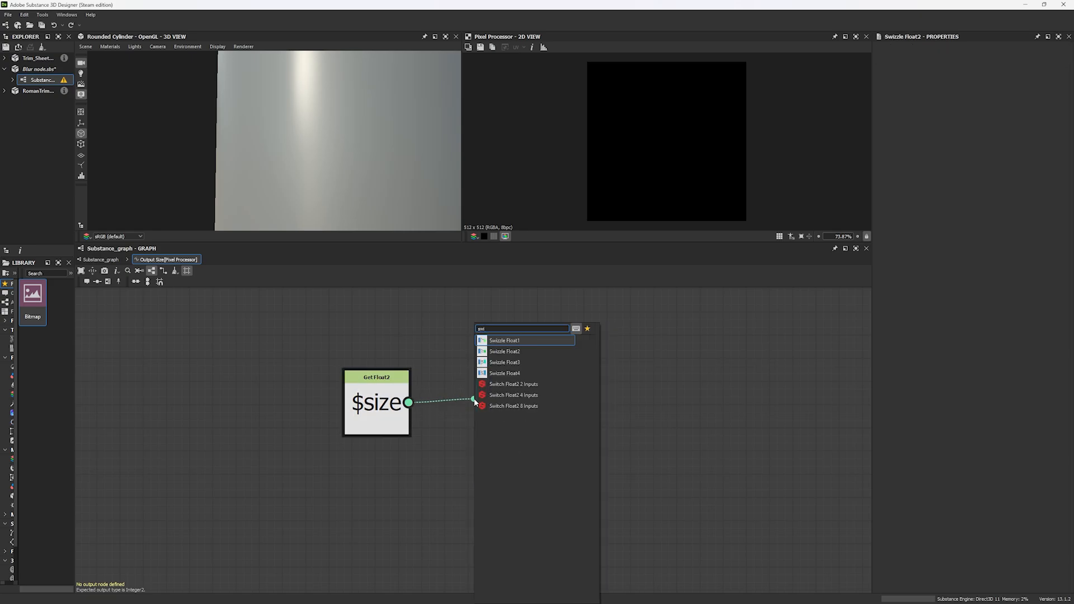
pyautogui.press('Return')
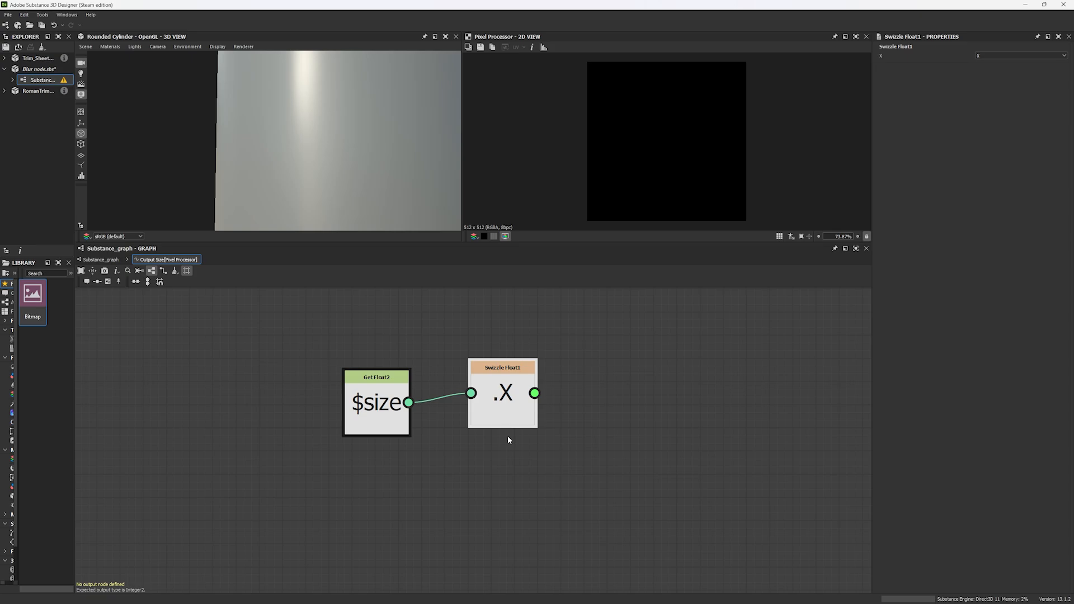
pyautogui.hotkey('ctrl', 'd')
pyautogui.click(1062, 57)
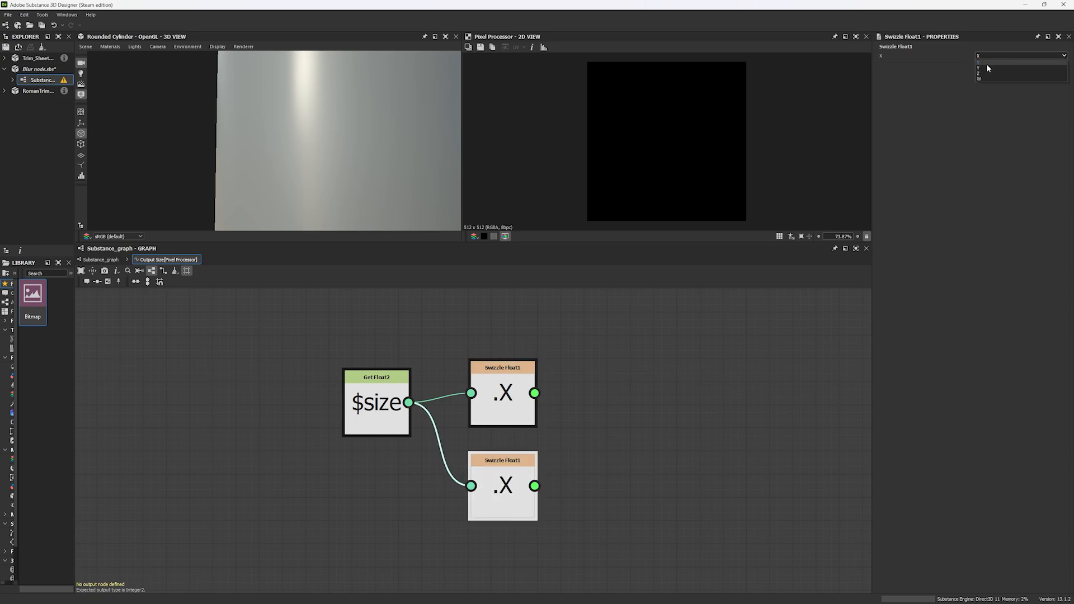
pyautogui.click(987, 66)
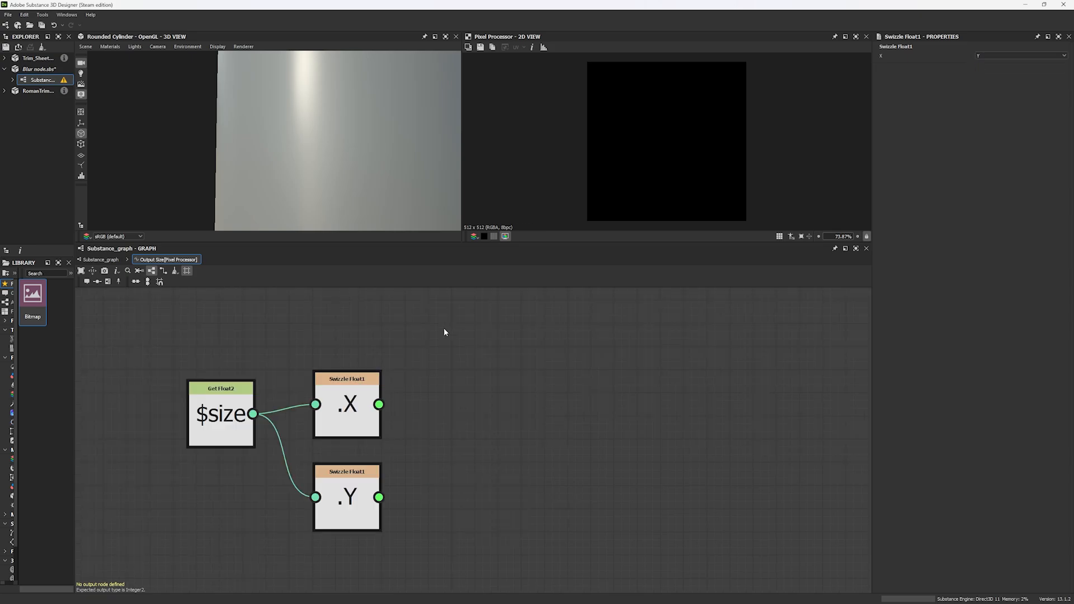
# - Add two Division nodes and connect the X and Y swizzles to their B inputs
pyautogui.press('space')
pyautogui.write('div')
pyautogui.press('Return')
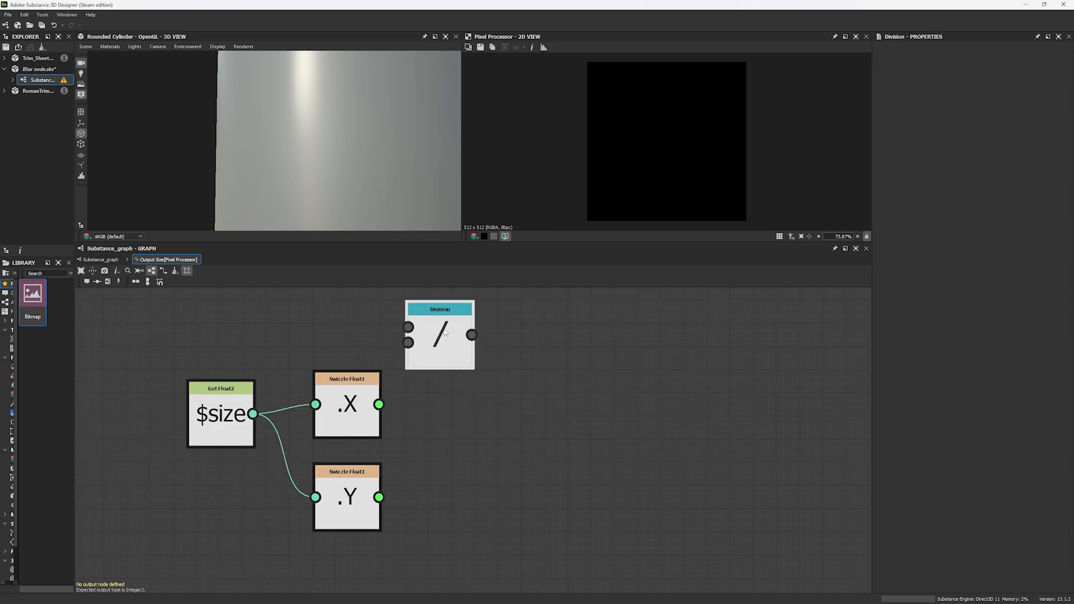
pyautogui.hotkey('ctrl', 'd')
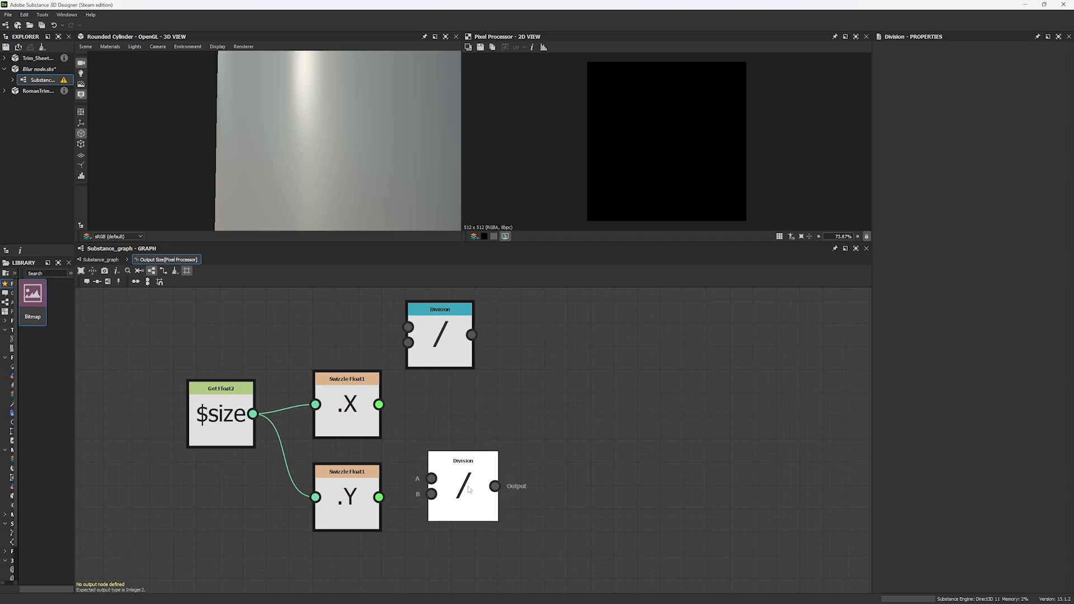
pyautogui.click(474, 498)
pyautogui.moveTo(443, 505); pyautogui.dragTo(378, 497)
pyautogui.moveTo(447, 349); pyautogui.dragTo(447, 372)
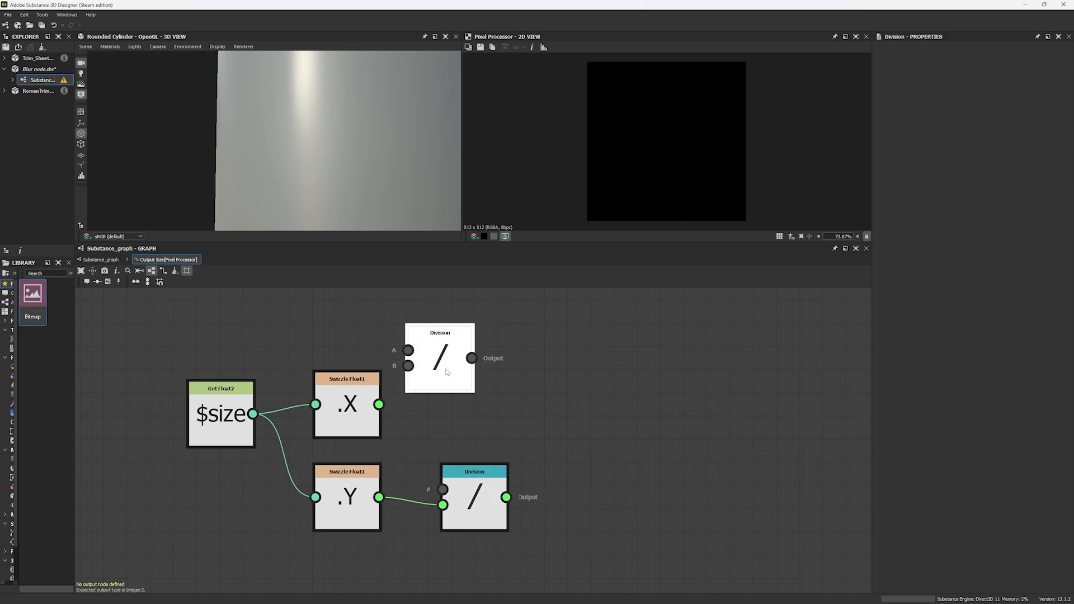
# - Add a Float constant of 1 and a copy of it as the A inputs of the X and Y Division nodes
pyautogui.press('space')
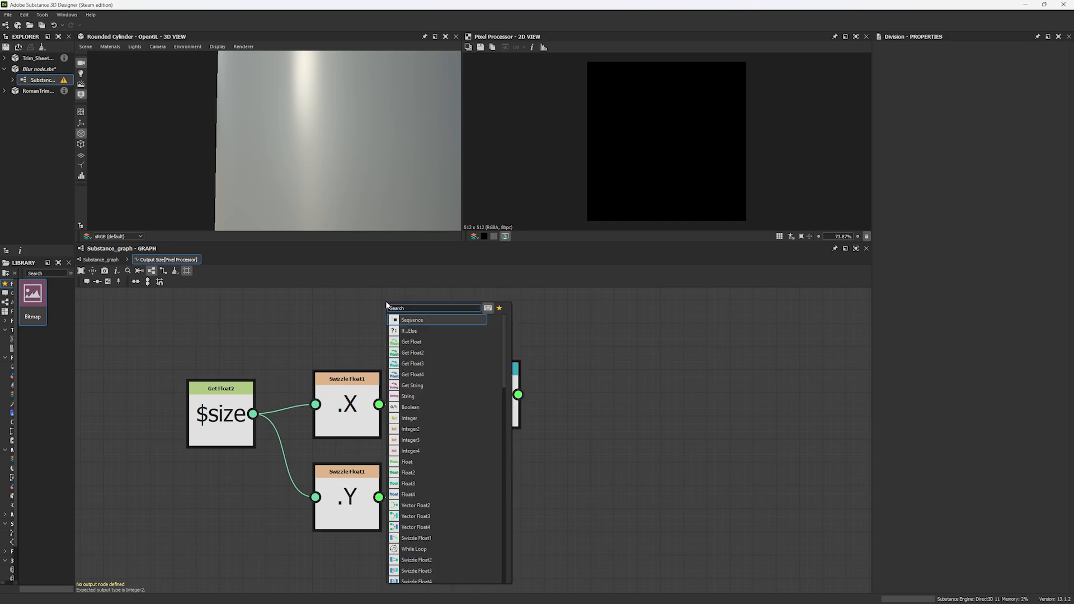
pyautogui.write('fl')
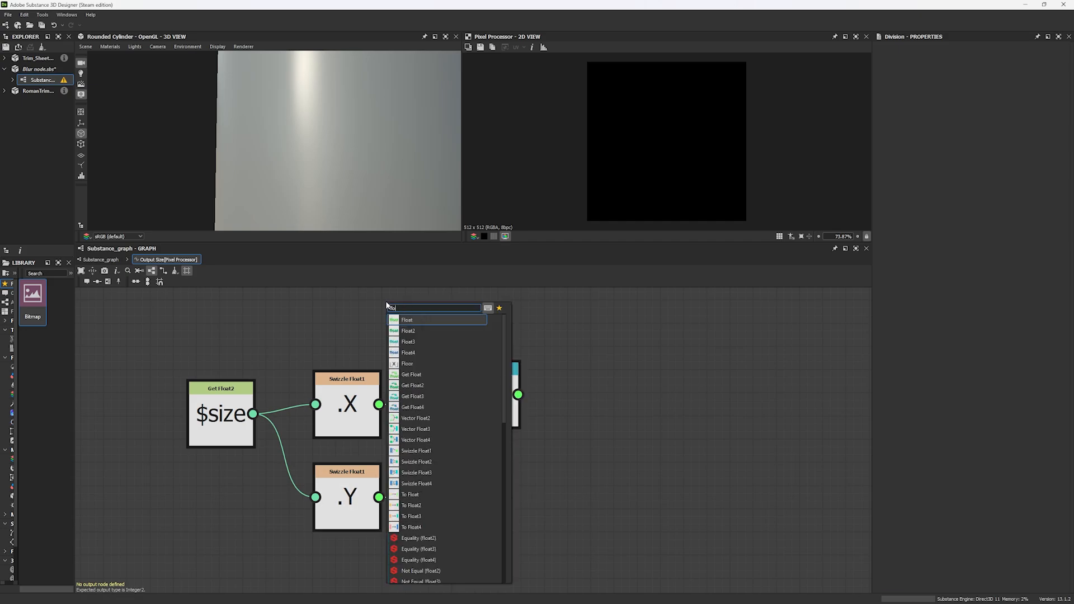
pyautogui.write('o')
pyautogui.press('Return')
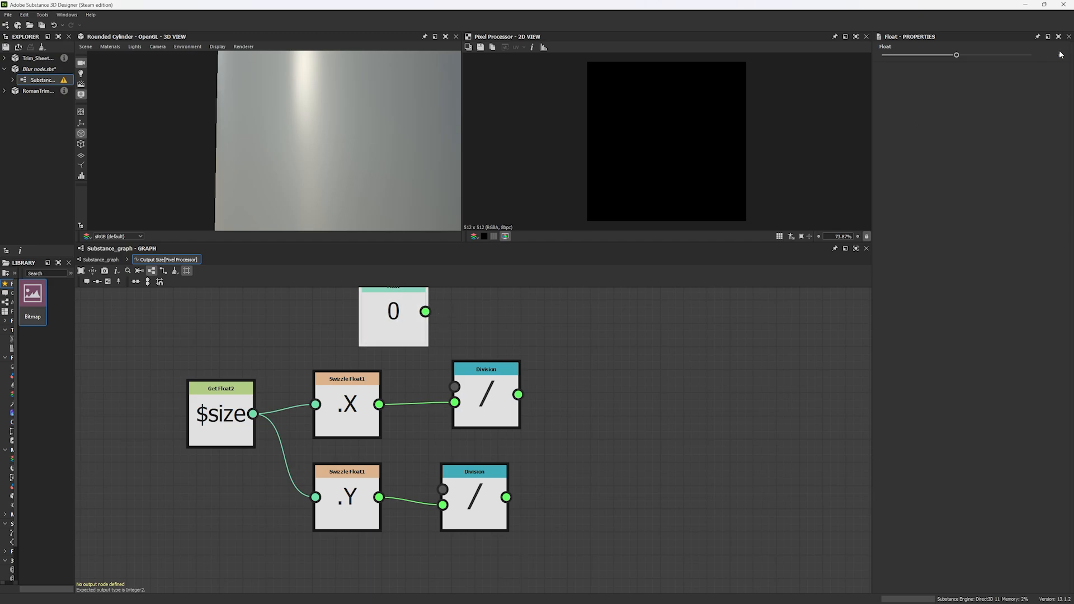
pyautogui.click(875, 219)
pyautogui.moveTo(425, 311); pyautogui.dragTo(454, 387)
pyautogui.hotkey('ctrl', 'c')
pyautogui.moveTo(401, 497); pyautogui.dragTo(420, 373, button='middle')
pyautogui.hotkey('ctrl', 'v')
pyautogui.moveTo(374, 466); pyautogui.dragTo(462, 366)
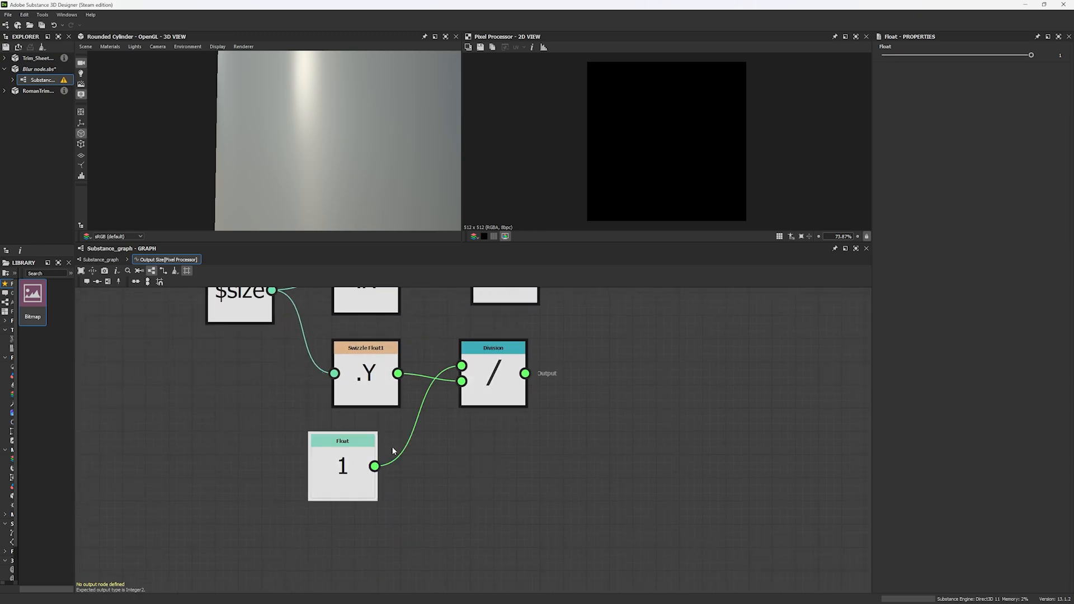
# - Add a Vector Float2 node and connect the X division to its first input and the Y division to its second
pyautogui.scroll(-3, 485, 505)
pyautogui.moveTo(531, 492); pyautogui.dragTo(409, 480, button='middle')
pyautogui.click(452, 434)
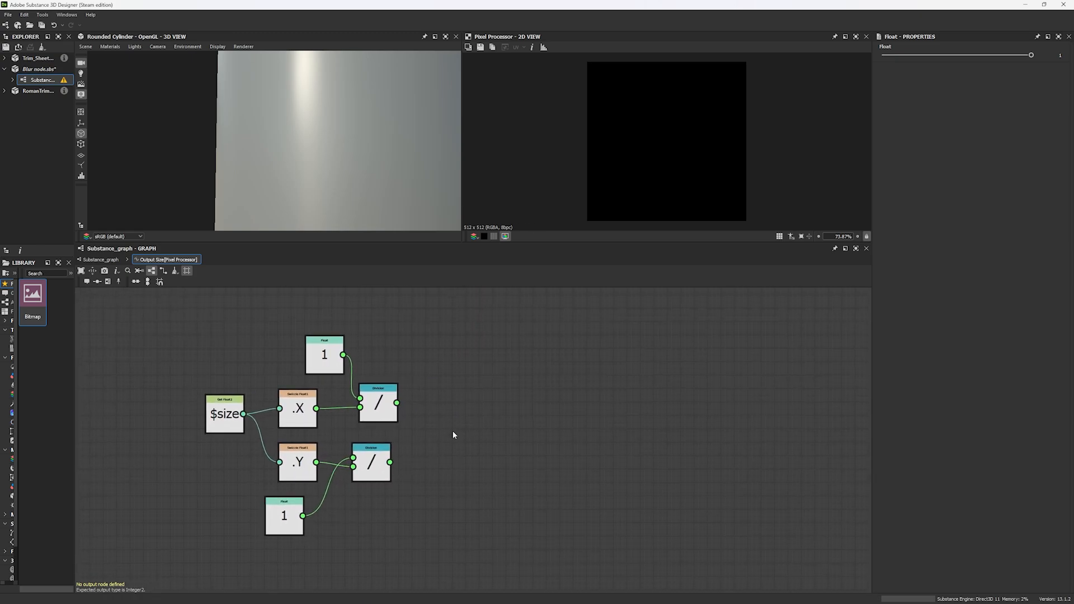
pyautogui.press('space')
pyautogui.write('vec')
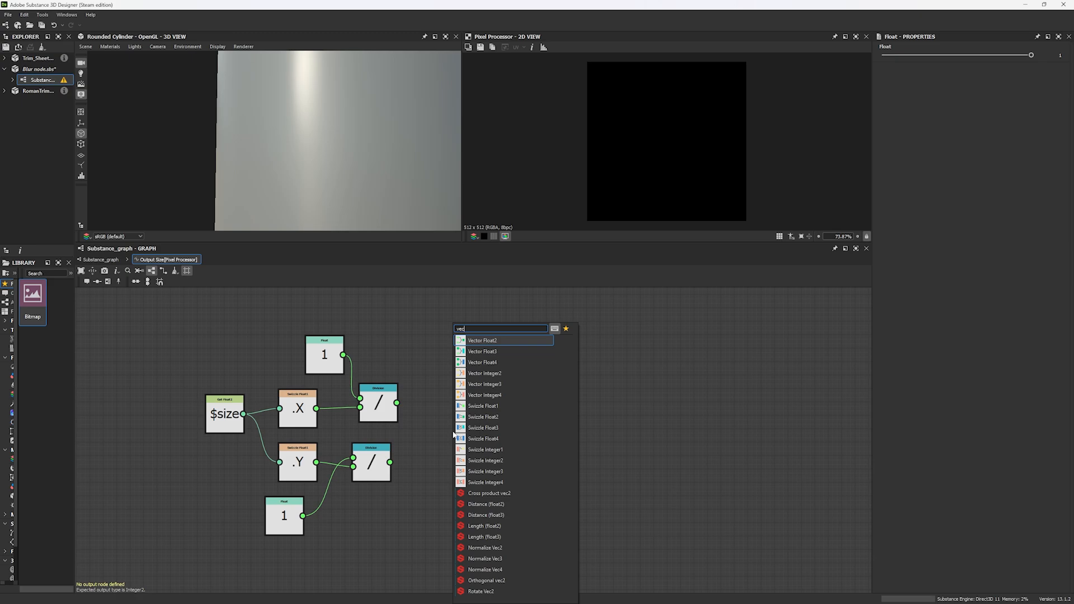
pyautogui.press('Return')
pyautogui.scroll(1, 454, 434)
pyautogui.moveTo(386, 397); pyautogui.dragTo(438, 430)
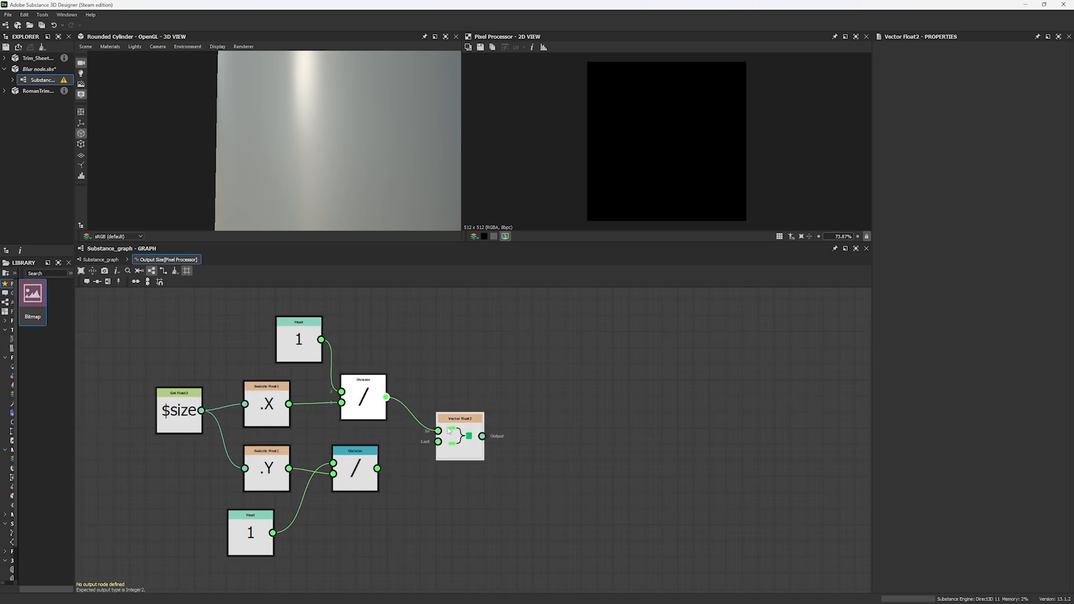
pyautogui.moveTo(377, 468); pyautogui.dragTo(437, 441)
pyautogui.scroll(-3, 464, 461)
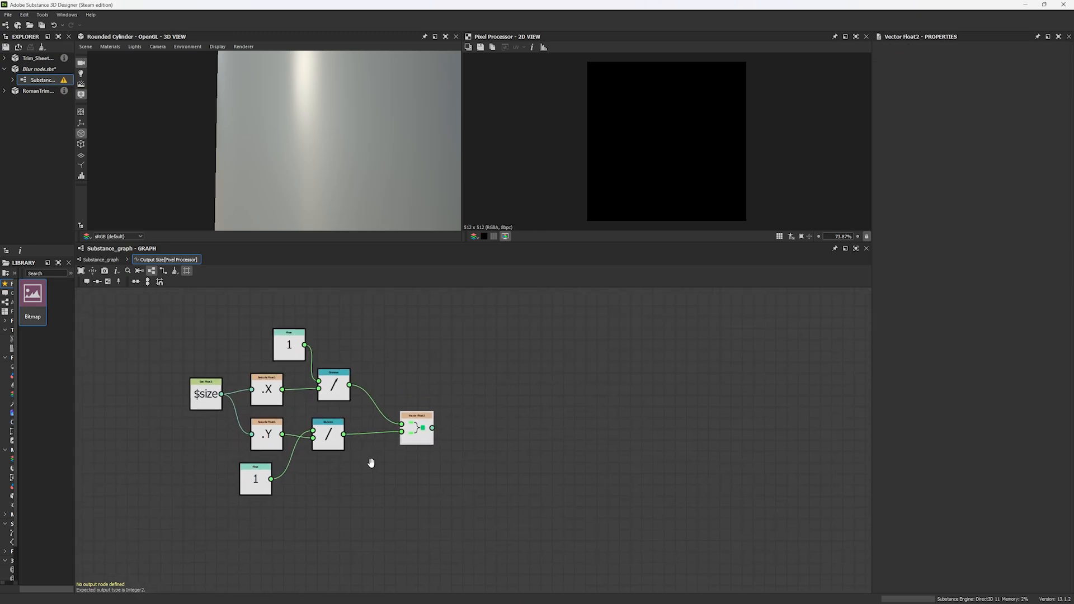
# - Return to the main graph and open the per-pixel function of the earlier grayscale Pixel Processor that holds the finished blur
pyautogui.click(101, 260)
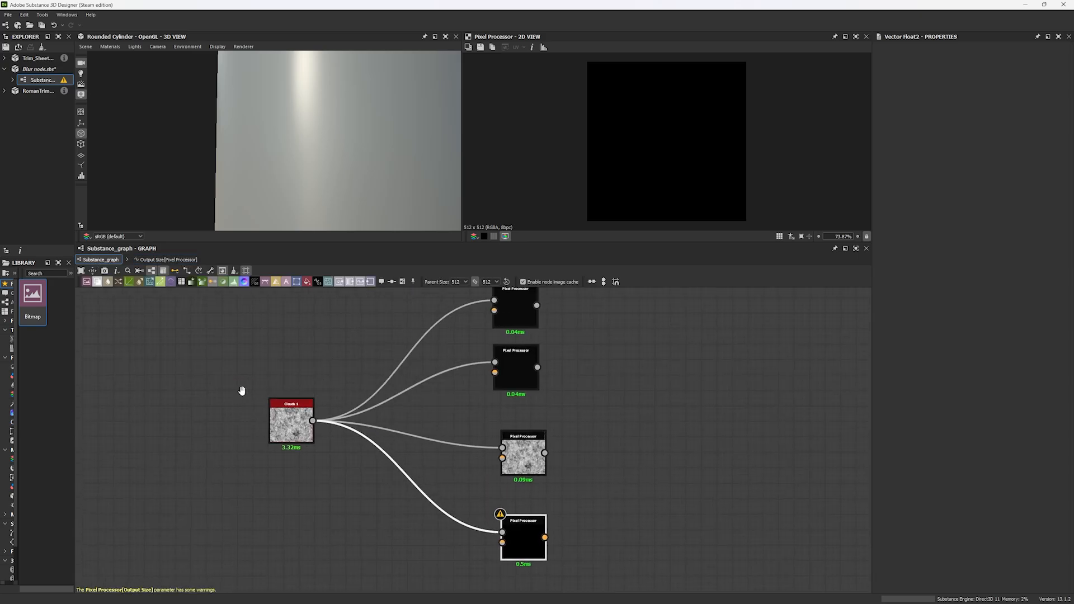
pyautogui.scroll(-2, 240, 388)
pyautogui.click(943, 255)
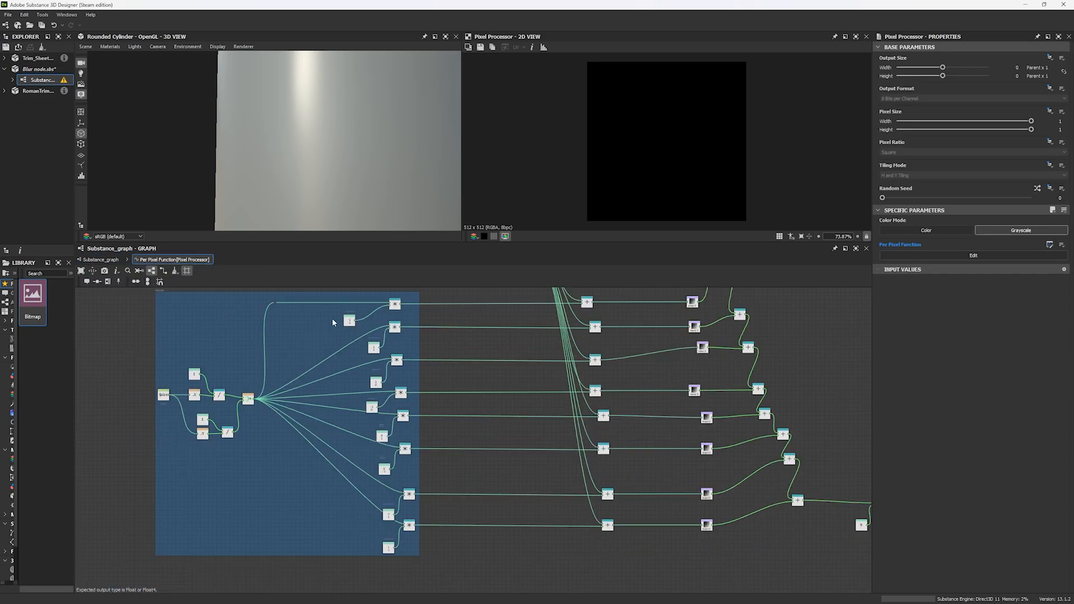
pyautogui.moveTo(356, 468); pyautogui.dragTo(388, 474, button='middle')
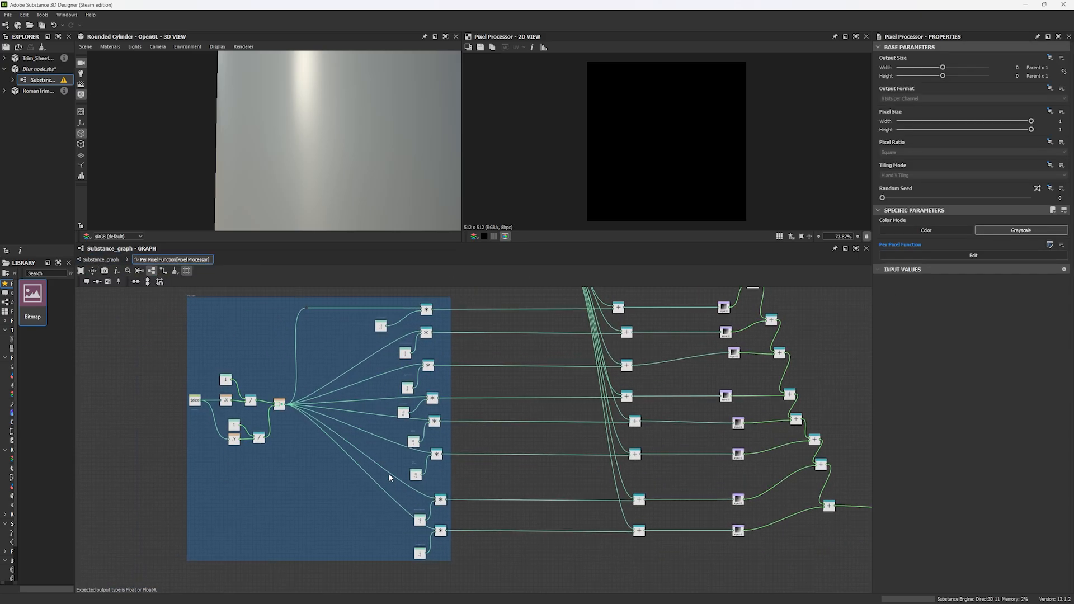
pyautogui.scroll(-2, 366, 405)
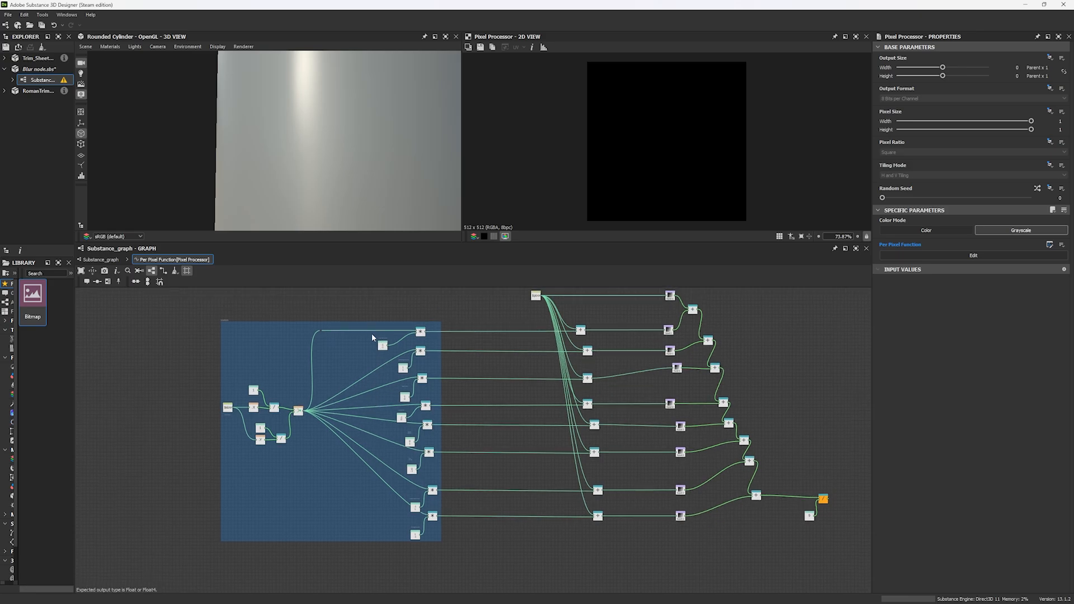
# - Route all outgoing links of the pixel-size Vector Float2 through the dot node and move the dot toward the multiplication nodes
pyautogui.scroll(4, 348, 338)
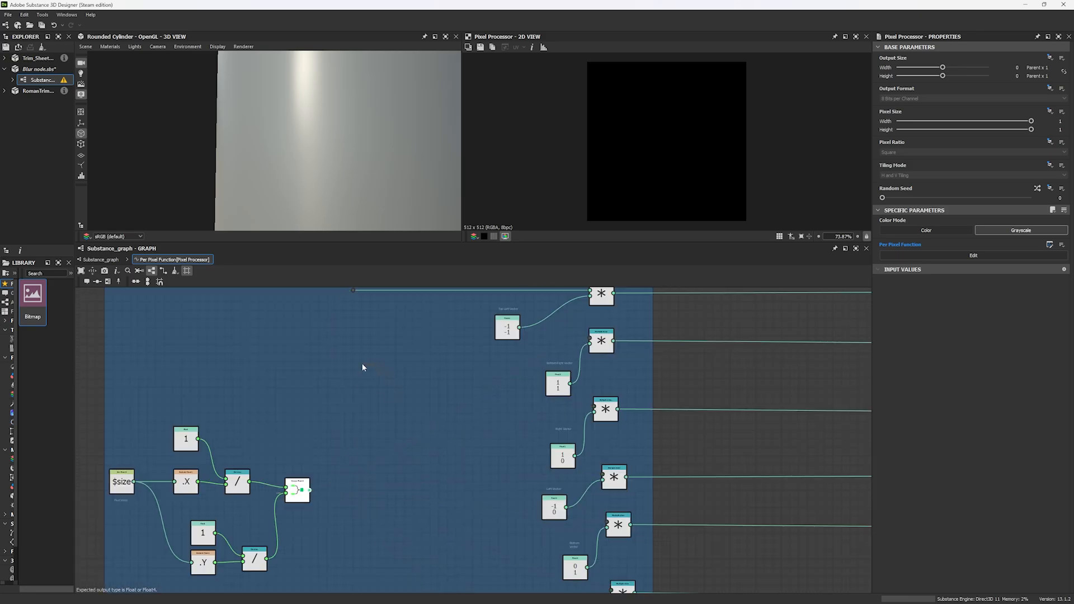
pyautogui.moveTo(353, 291); pyautogui.dragTo(309, 490)
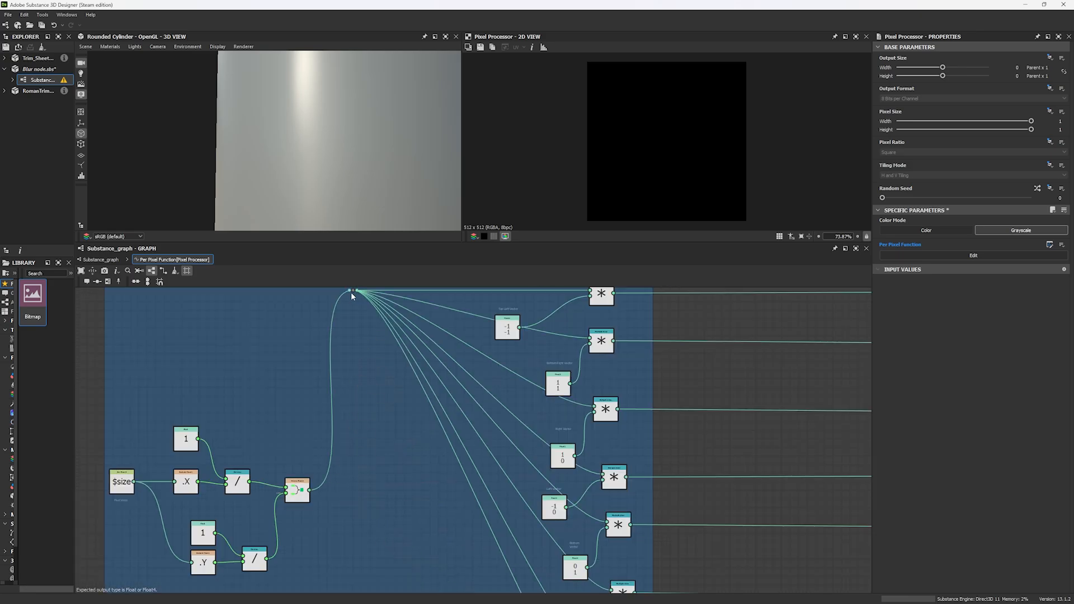
pyautogui.moveTo(353, 290); pyautogui.dragTo(406, 500)
pyautogui.scroll(-4, 406, 501)
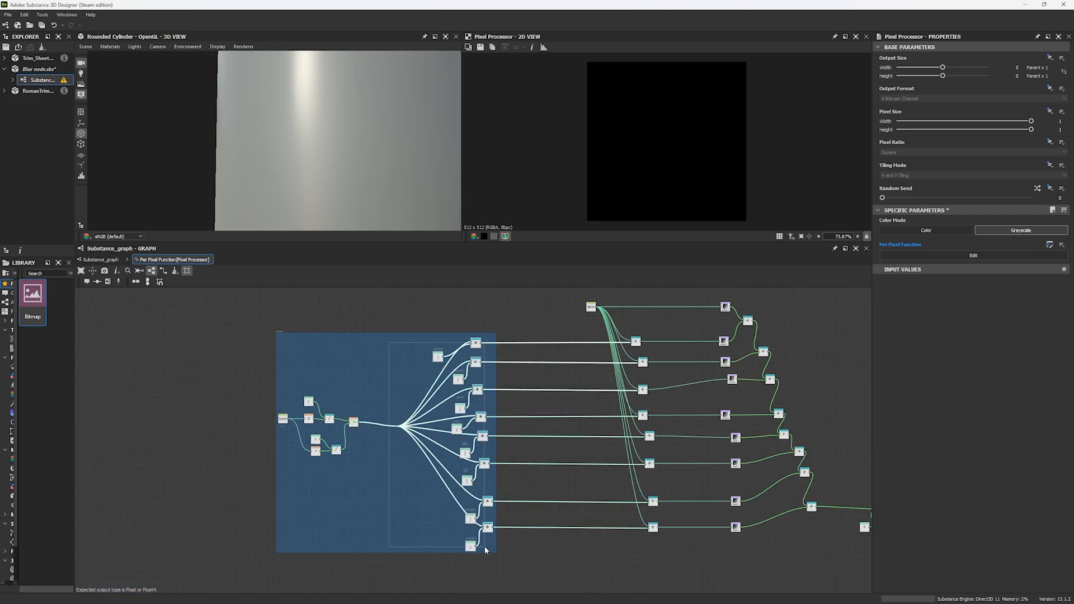
# - Copy the dot, offset vectors and multiplications into the newest Pixel Processor's Output Size function, and connect the Vector Float2 output to the dot
pyautogui.click(101, 259)
pyautogui.click(390, 457)
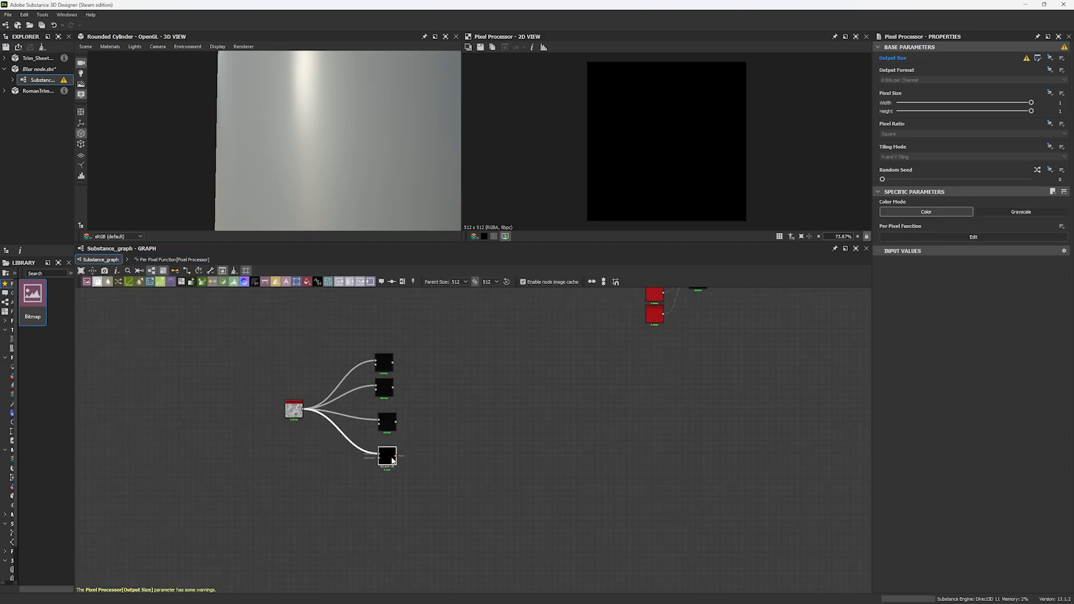
pyautogui.click(1037, 58)
pyautogui.moveTo(613, 391); pyautogui.dragTo(385, 369, button='middle')
pyautogui.scroll(-5, 386, 369)
pyautogui.scroll(-1, 461, 386)
pyautogui.moveTo(462, 386); pyautogui.dragTo(364, 398, button='middle')
pyautogui.hotkey('ctrl', 'v')
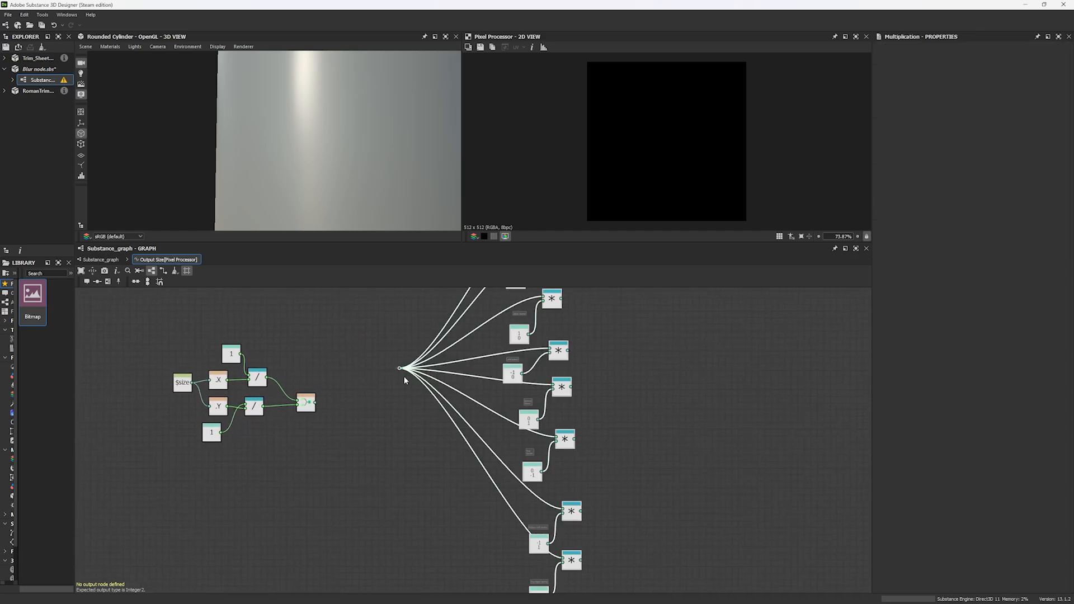
pyautogui.moveTo(392, 367); pyautogui.dragTo(316, 401)
# - Move the pasted multiplication group closer to the pixel-size nodes and place the dot just beside the Vector Float2 node
pyautogui.scroll(-3, 340, 378)
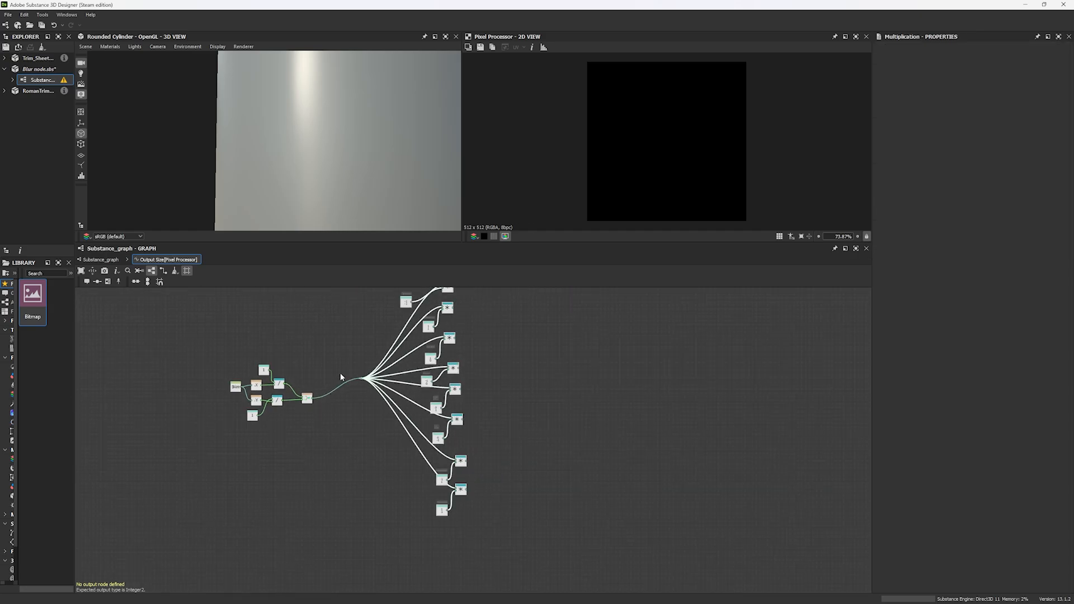
pyautogui.moveTo(360, 326); pyautogui.dragTo(350, 357, button='middle')
pyautogui.moveTo(358, 312); pyautogui.dragTo(469, 554)
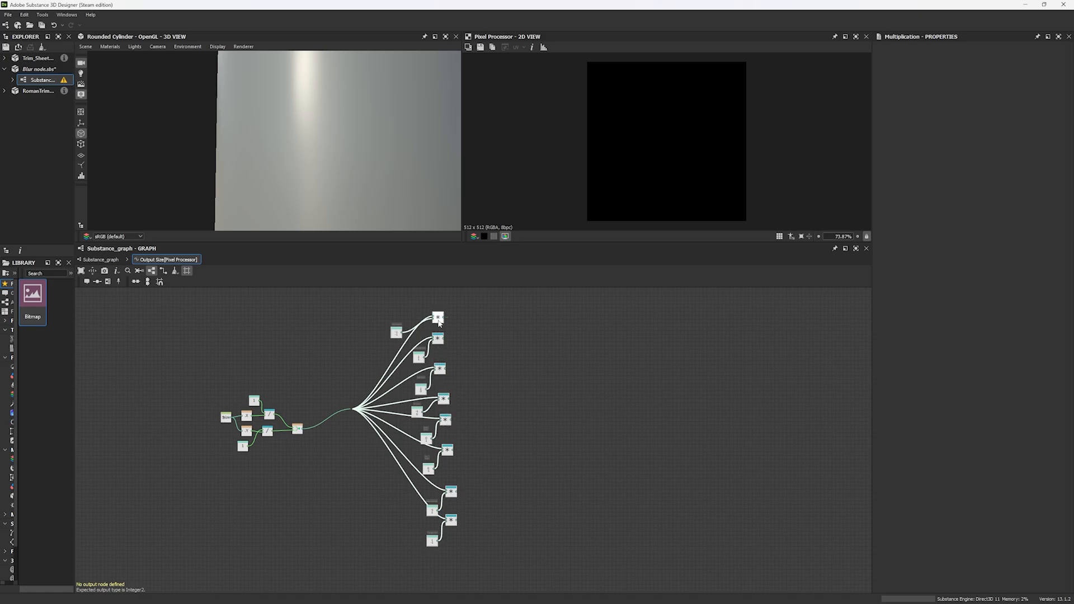
pyautogui.moveTo(439, 323); pyautogui.dragTo(401, 377)
pyautogui.click(319, 434)
pyautogui.scroll(4, 318, 435)
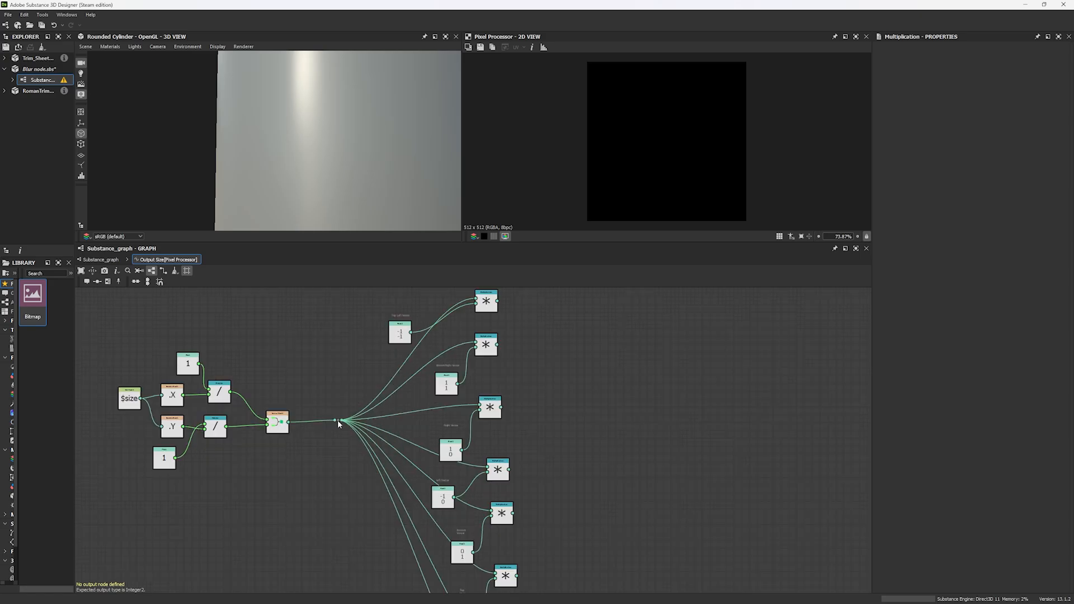
pyautogui.moveTo(339, 423); pyautogui.dragTo(321, 425)
pyautogui.scroll(-3, 321, 425)
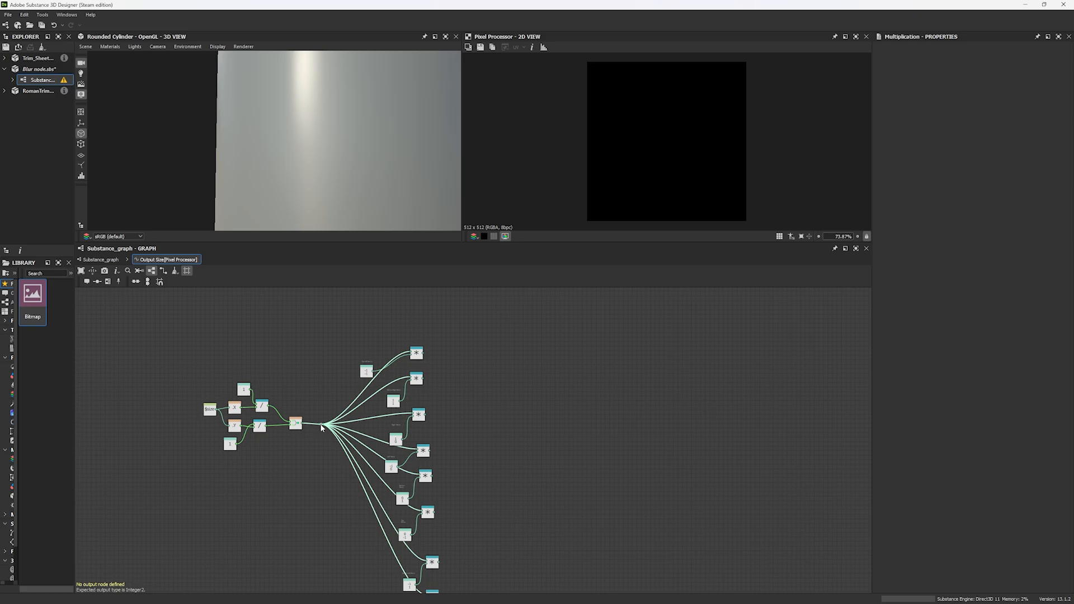
# - Add a Set node to the top-left vector's Multiplication output and name its variable T_L_Vector
pyautogui.scroll(3, 385, 376)
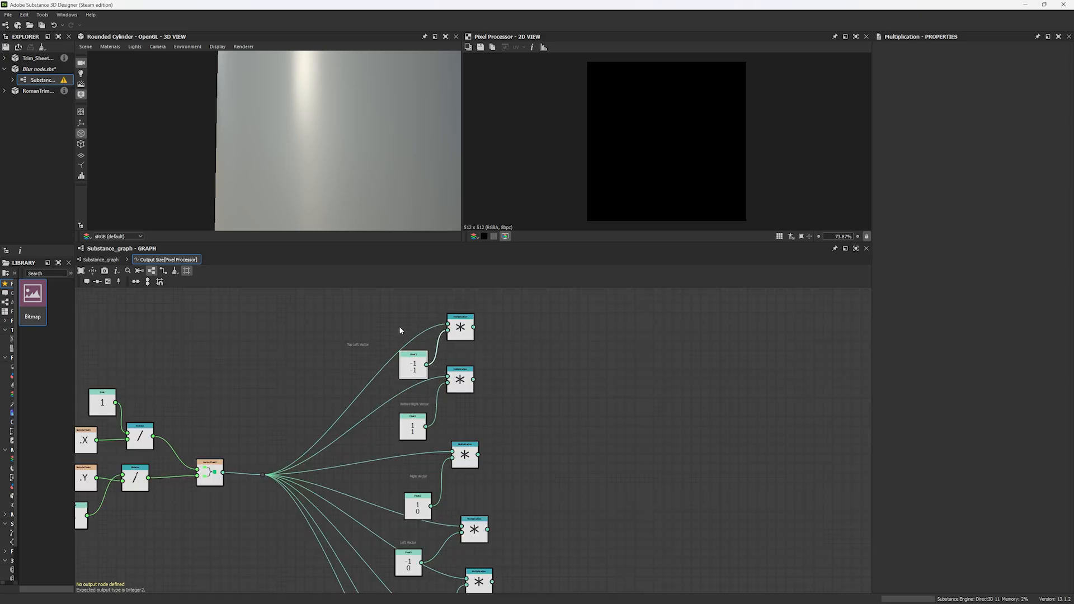
pyautogui.scroll(4, 462, 324)
pyautogui.moveTo(459, 338); pyautogui.dragTo(520, 353)
pyautogui.write('s')
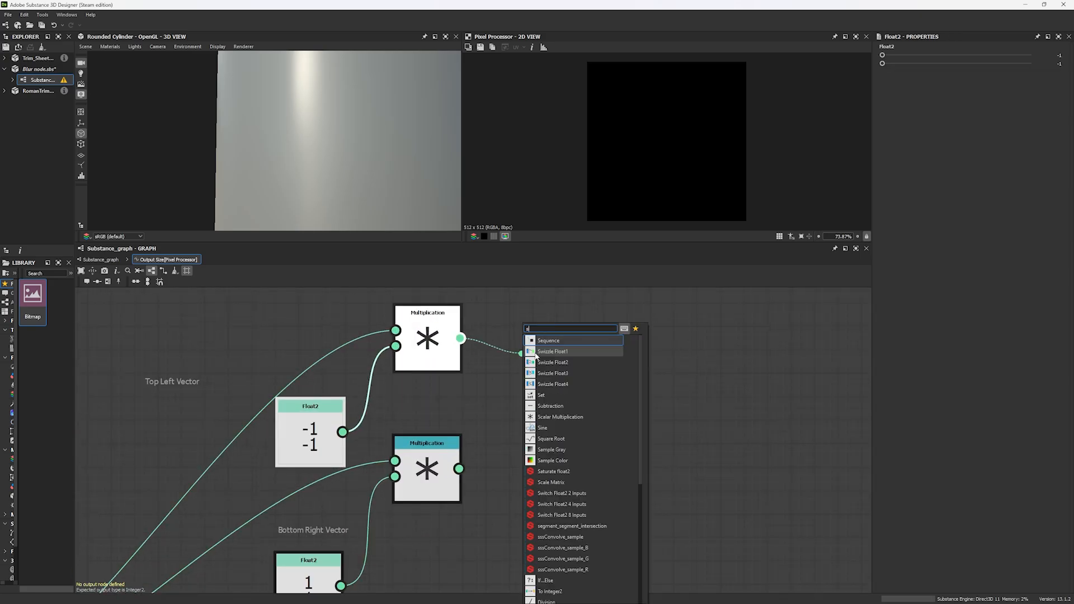
pyautogui.write('w')
pyautogui.press('BackSpace')
pyautogui.write('et')
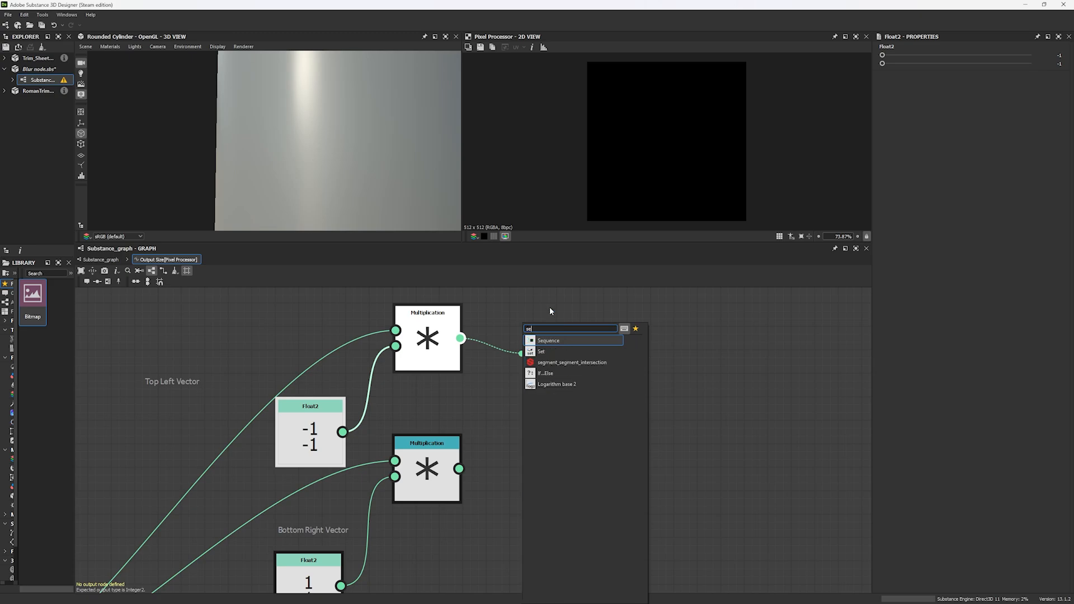
pyautogui.click(554, 352)
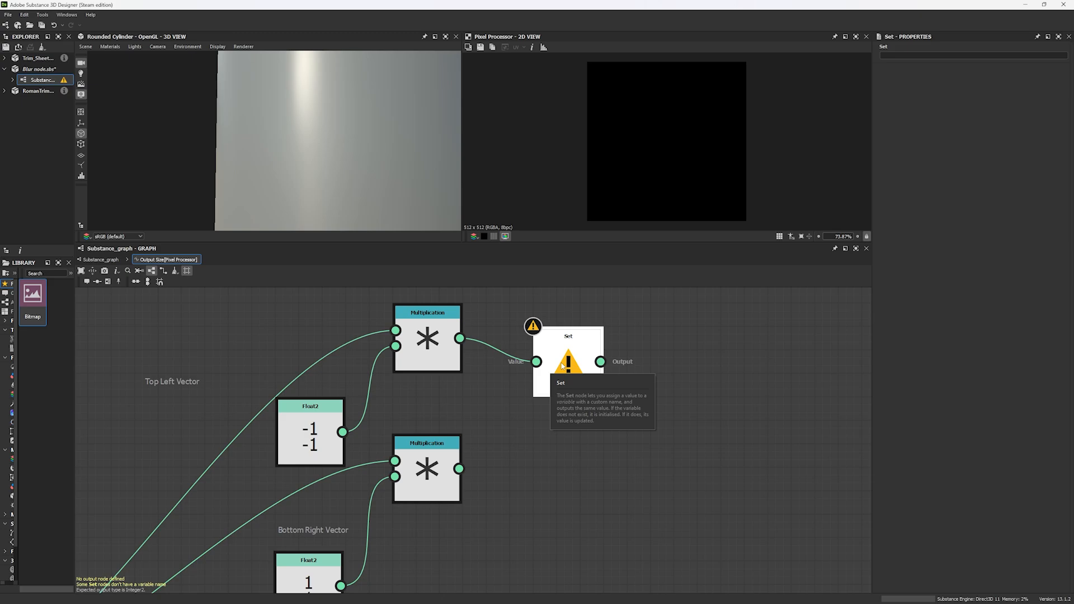
pyautogui.click(901, 55)
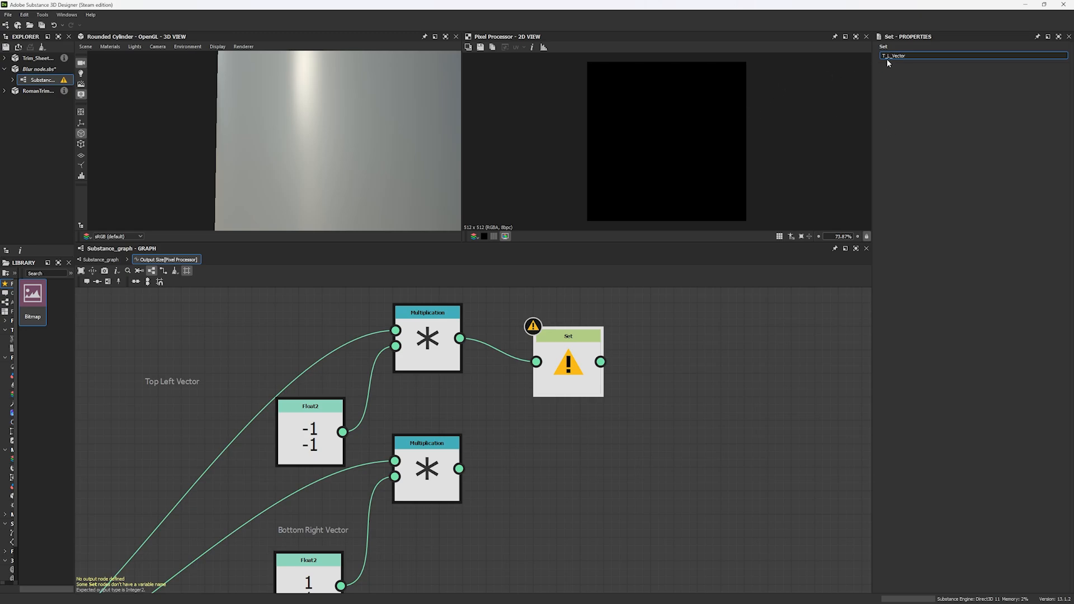
pyautogui.press('Return')
# - Paste a copy of the Set node, connect it to the bottom-right vector's Multiplication and rename it B_R_Vector
pyautogui.moveTo(572, 507); pyautogui.dragTo(548, 460, button='middle')
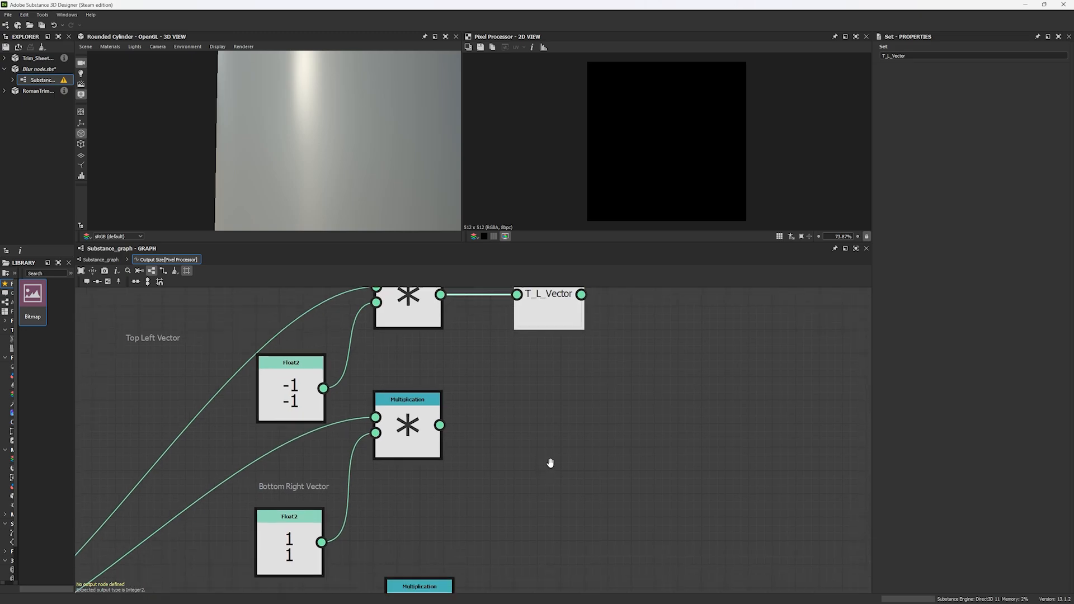
pyautogui.moveTo(507, 420); pyautogui.dragTo(498, 437, button='middle')
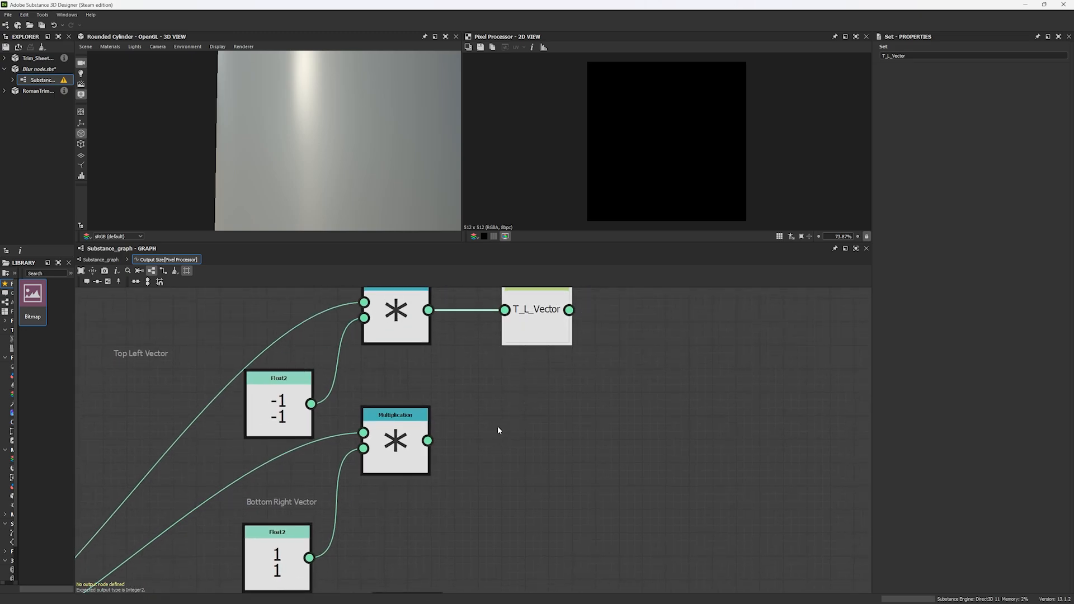
pyautogui.hotkey('ctrl', 'v')
pyautogui.moveTo(427, 440); pyautogui.dragTo(458, 427)
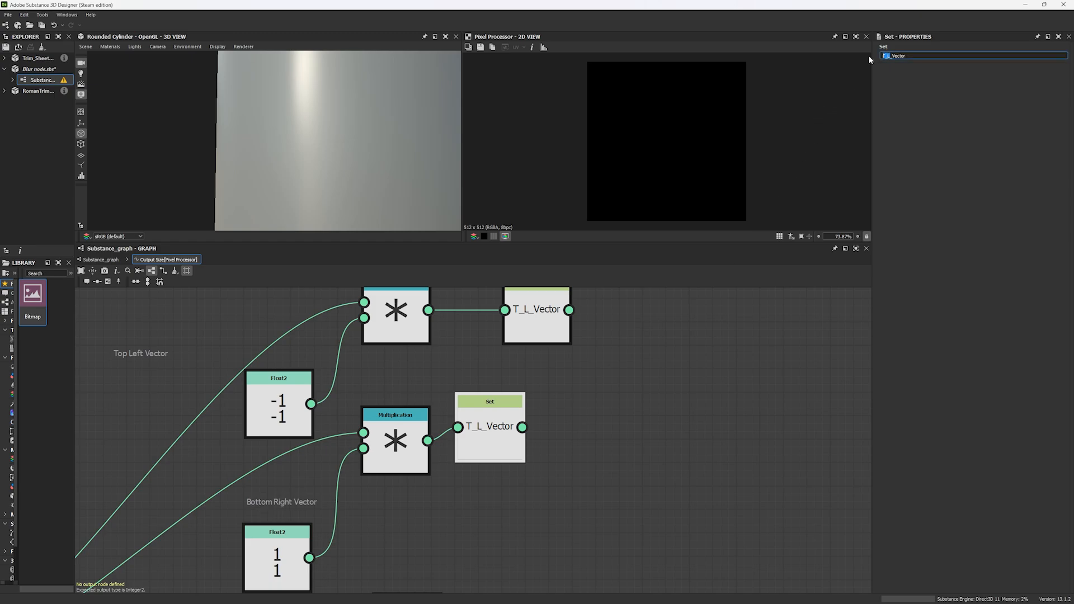
pyautogui.write('B_R_V')
pyautogui.press('BackSpace')
pyautogui.press('BackSpace')
pyautogui.press('Return')
# - Duplicate the B_R_Vector Set node, connect the right vector's Multiplication to it and rename the variable Right
pyautogui.moveTo(515, 521); pyautogui.dragTo(479, 383, button='middle')
pyautogui.hotkey('ctrl', 'd')
pyautogui.moveTo(510, 465); pyautogui.dragTo(516, 394, button='middle')
pyautogui.scroll(-3, 255, 398)
pyautogui.scroll(2, 255, 398)
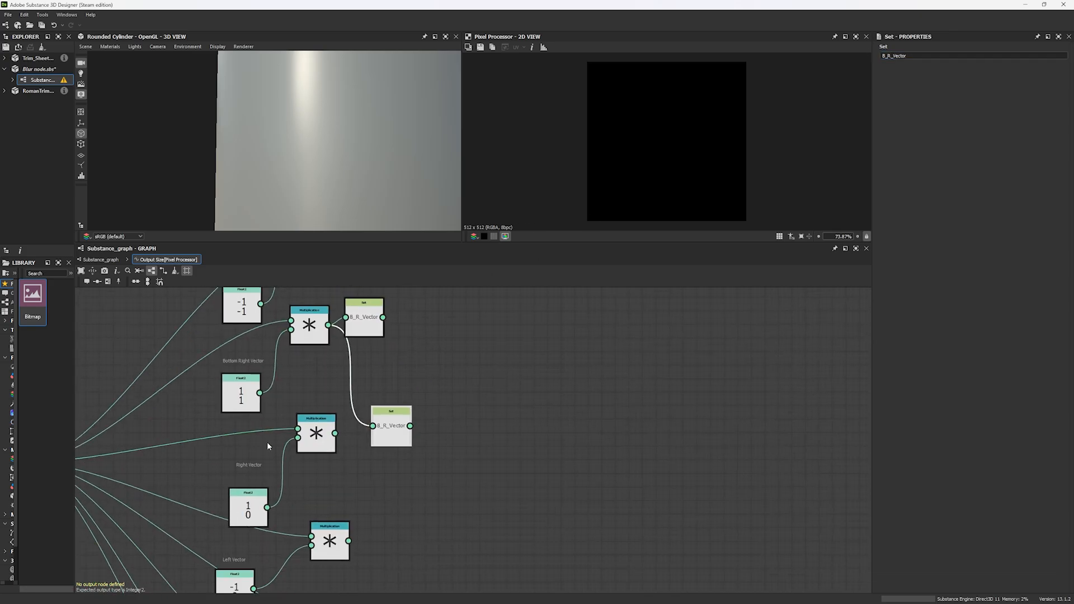
pyautogui.moveTo(339, 432); pyautogui.dragTo(384, 423)
pyautogui.moveTo(926, 56); pyautogui.dragTo(854, 53)
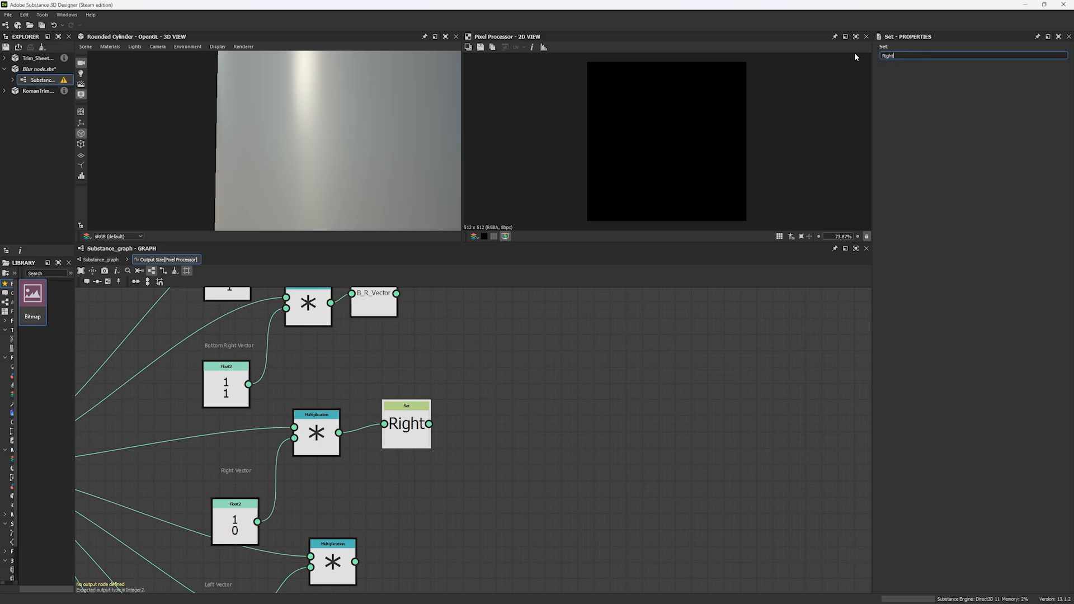
# - Duplicate the Right Set node, rename the copy Left and connect it to the left vector's Multiplication
pyautogui.moveTo(371, 536); pyautogui.dragTo(409, 422, button='middle')
pyautogui.click(446, 324)
pyautogui.hotkey('ctrl', 'c')
pyautogui.hotkey('ctrl', 'v')
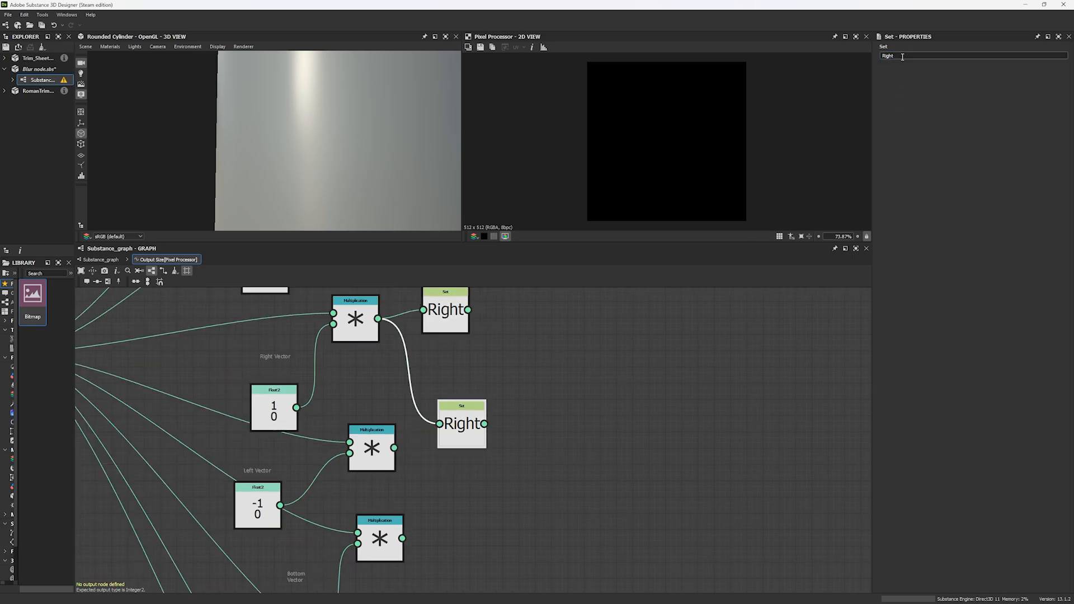
pyautogui.write('L')
pyautogui.write('eft')
pyautogui.moveTo(439, 424); pyautogui.dragTo(394, 447)
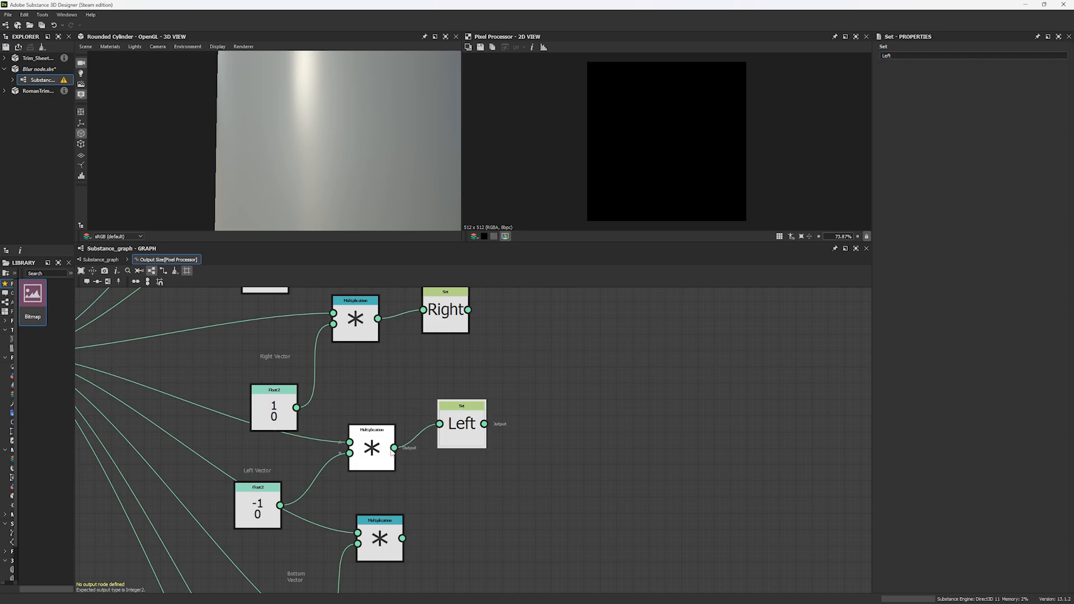
pyautogui.moveTo(464, 438)
pyautogui.mouseDown()
pyautogui.moveTo(465, 463)
pyautogui.moveTo(465, 453)
pyautogui.mouseUp()
# - Duplicate the Left Set node and connect the bottom vector's Multiplication output to the copy
pyautogui.scroll(-5, 466, 455)
pyautogui.scroll(4, 472, 439)
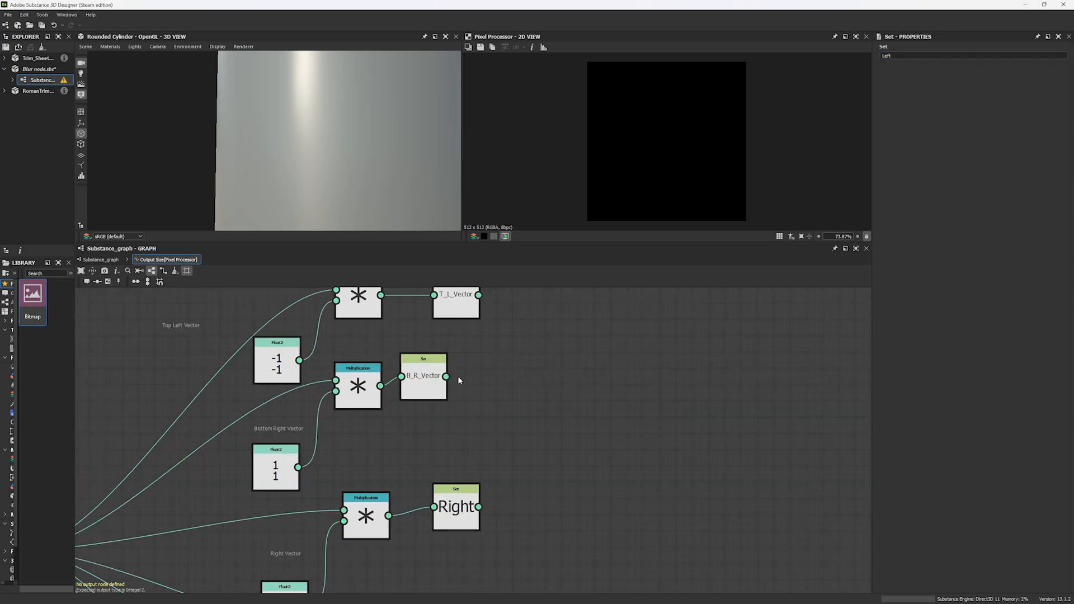
pyautogui.scroll(-1, 471, 459)
pyautogui.moveTo(454, 430); pyautogui.dragTo(421, 297, button='middle')
pyautogui.scroll(2, 417, 357)
pyautogui.click(462, 339)
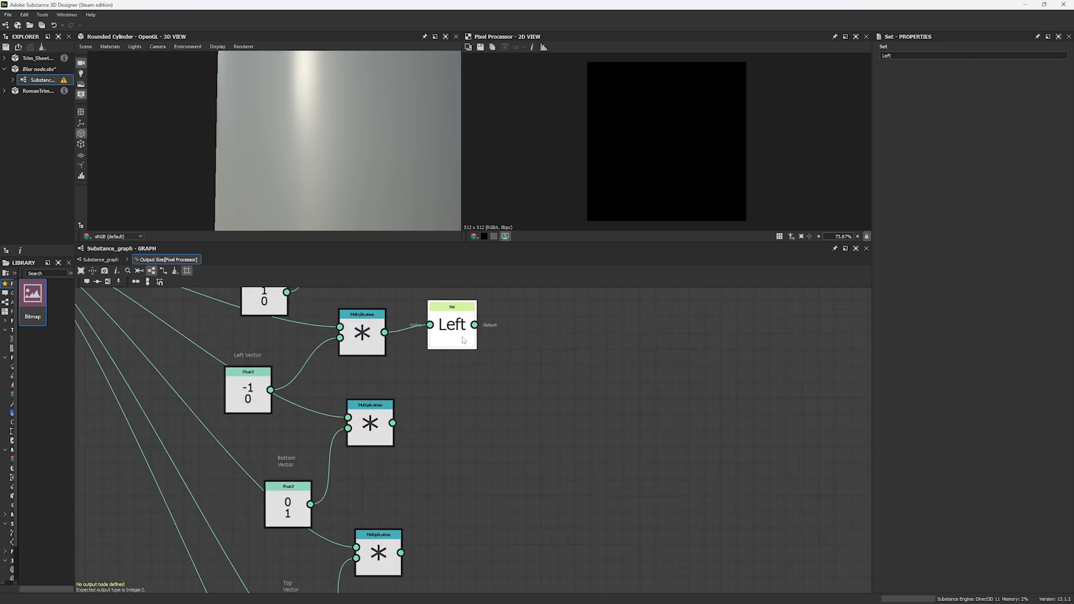
pyautogui.hotkey('ctrl', 'c')
pyautogui.hotkey('ctrl', 'v')
pyautogui.scroll(-3, 464, 412)
pyautogui.scroll(2, 408, 422)
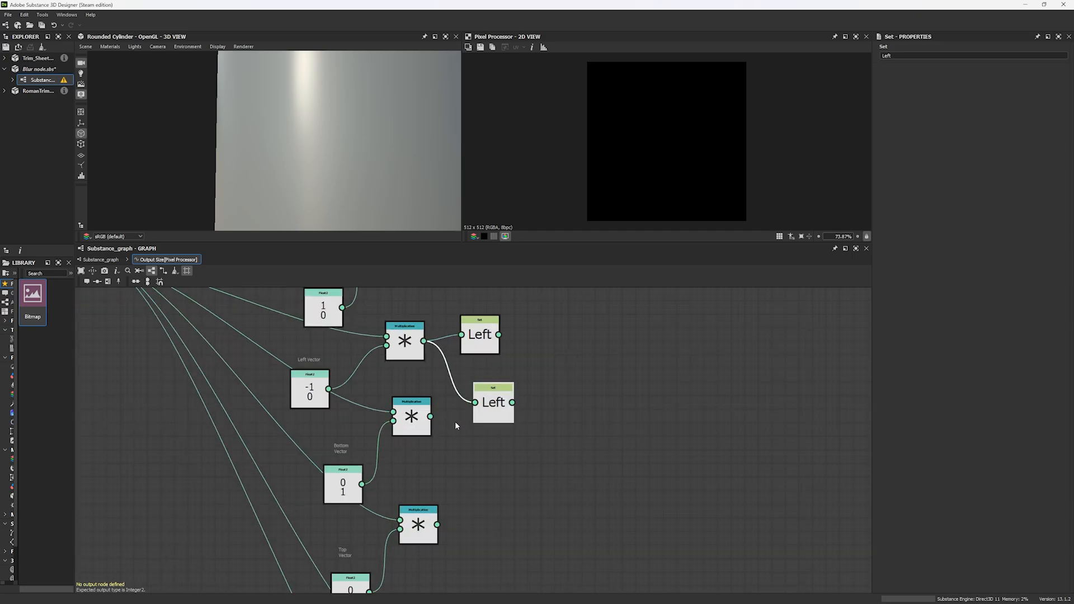
pyautogui.scroll(2, 426, 423)
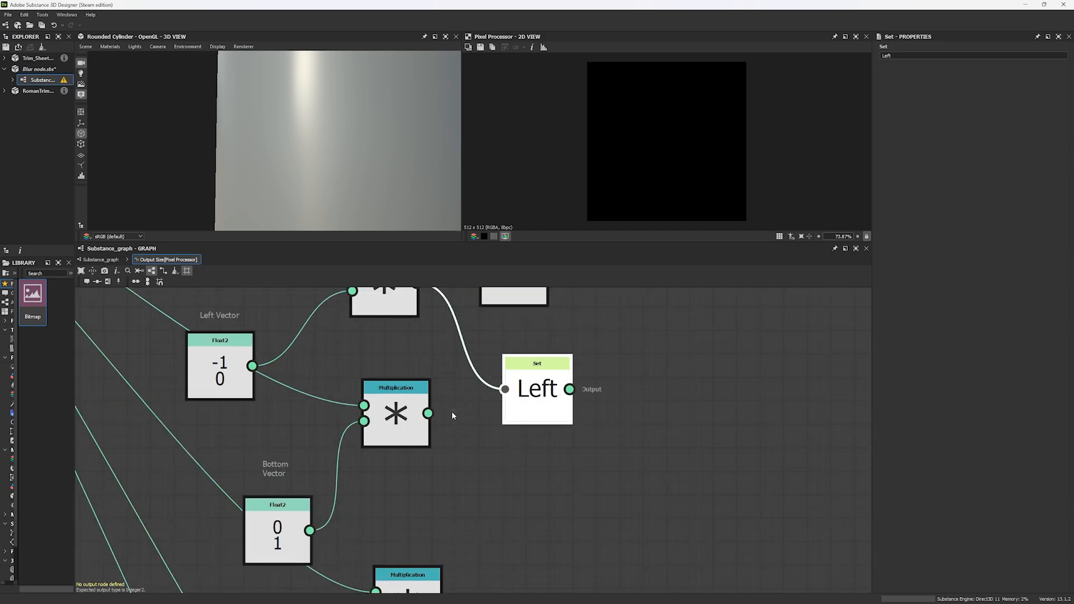
pyautogui.moveTo(428, 413); pyautogui.dragTo(505, 389)
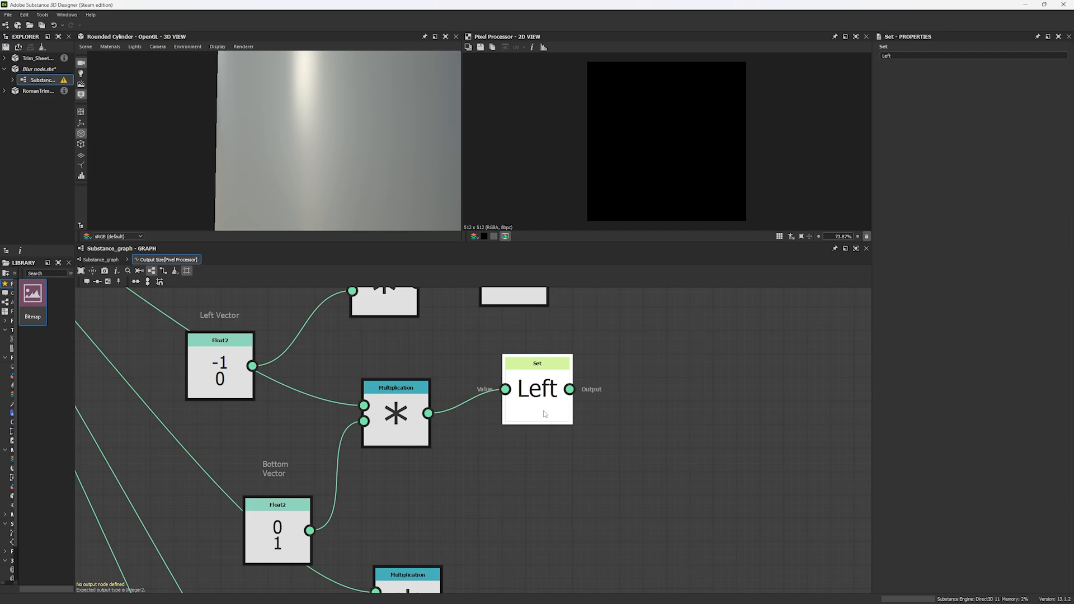
# - Rename the bottom vector's Set variable B_L_Vector
pyautogui.scroll(-3, 529, 393)
pyautogui.moveTo(528, 393); pyautogui.dragTo(522, 587, button='middle')
pyautogui.scroll(1, 488, 347)
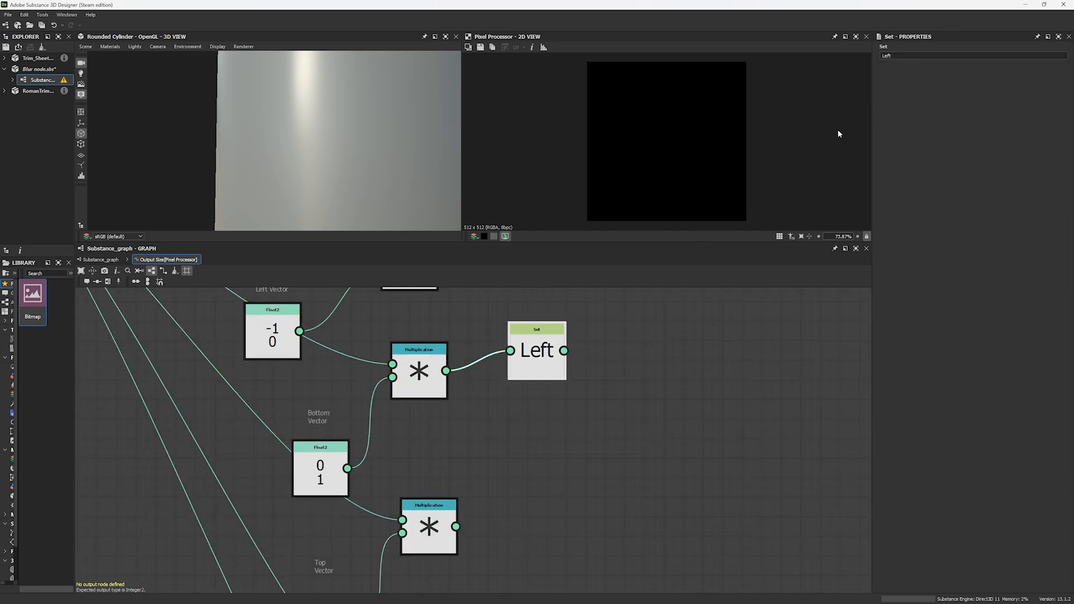
pyautogui.doubleClick(894, 56)
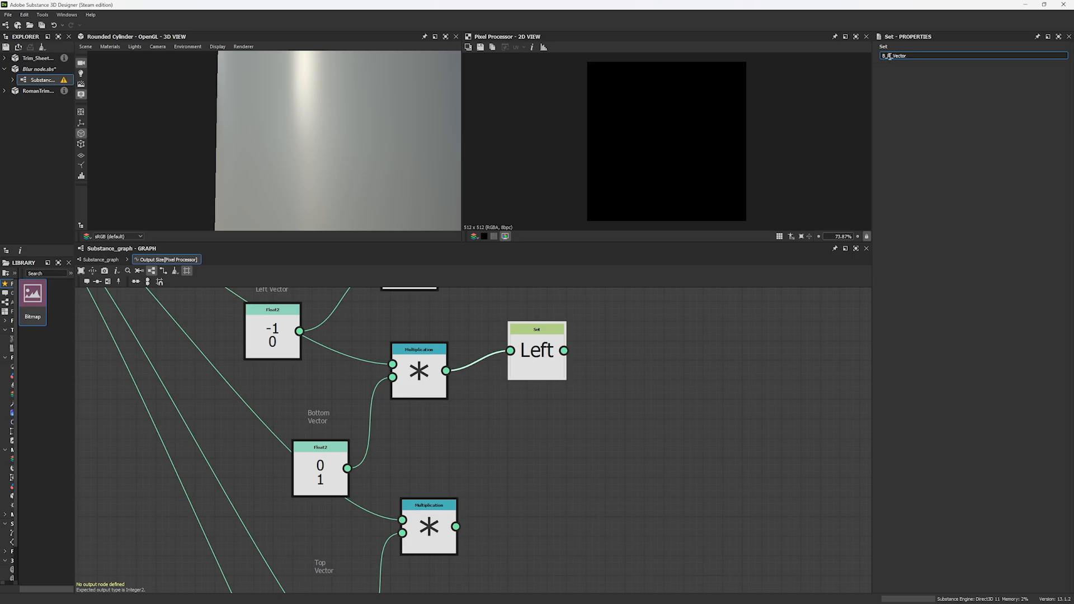
pyautogui.press('Return')
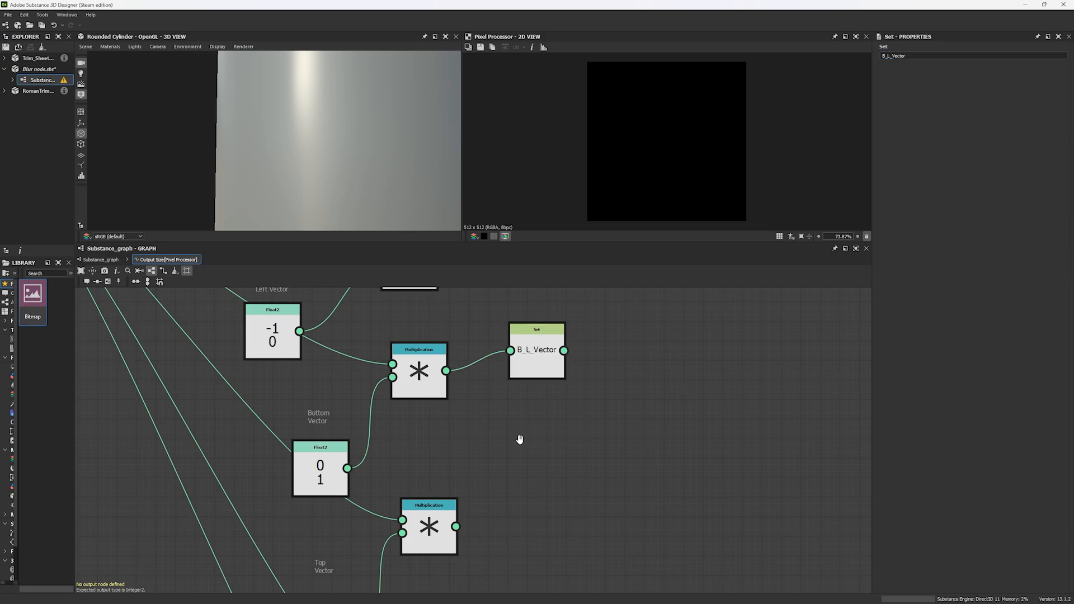
# - Duplicate the bottom vector's Set node and connect the copy to the top vector's Multiplication output
pyautogui.scroll(-2, 518, 439)
pyautogui.moveTo(518, 439); pyautogui.dragTo(501, 399, button='middle')
pyautogui.click(512, 351)
pyautogui.hotkey('ctrl', 'c')
pyautogui.hotkey('ctrl', 'v')
pyautogui.scroll(3, 484, 447)
pyautogui.moveTo(482, 439); pyautogui.dragTo(433, 438)
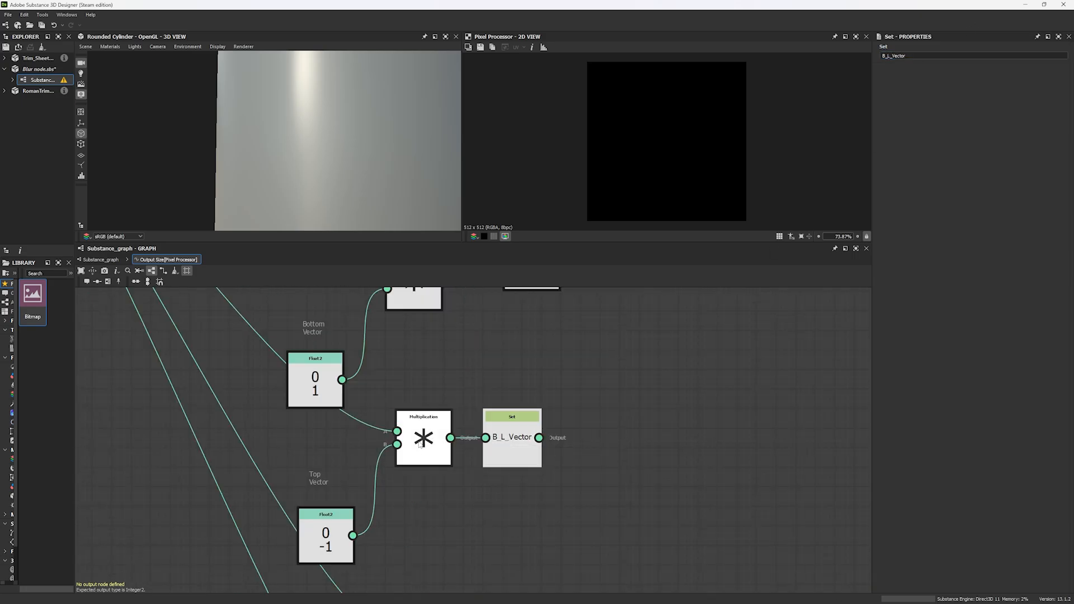
# - Compare the variable names on the earlier Set nodes and rename the top vector's Set variable T_R_Vector
pyautogui.scroll(-5, 429, 437)
pyautogui.moveTo(480, 388); pyautogui.dragTo(483, 491, button='middle')
pyautogui.scroll(5, 392, 371)
pyautogui.moveTo(390, 344); pyautogui.dragTo(401, 417, button='middle')
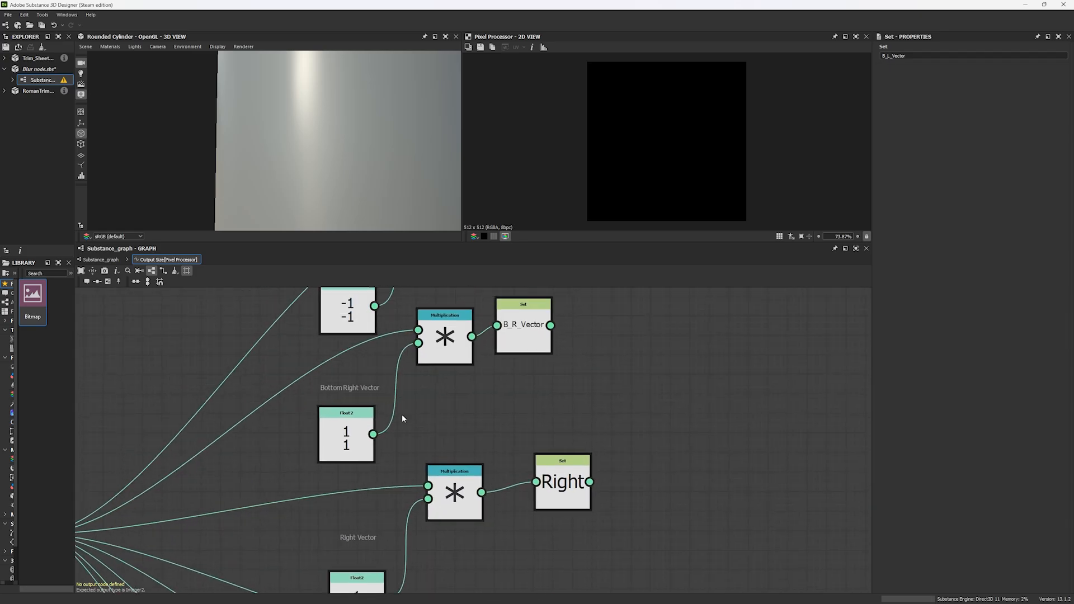
pyautogui.scroll(-4, 362, 396)
pyautogui.scroll(4, 307, 383)
pyautogui.moveTo(307, 384); pyautogui.dragTo(429, 384)
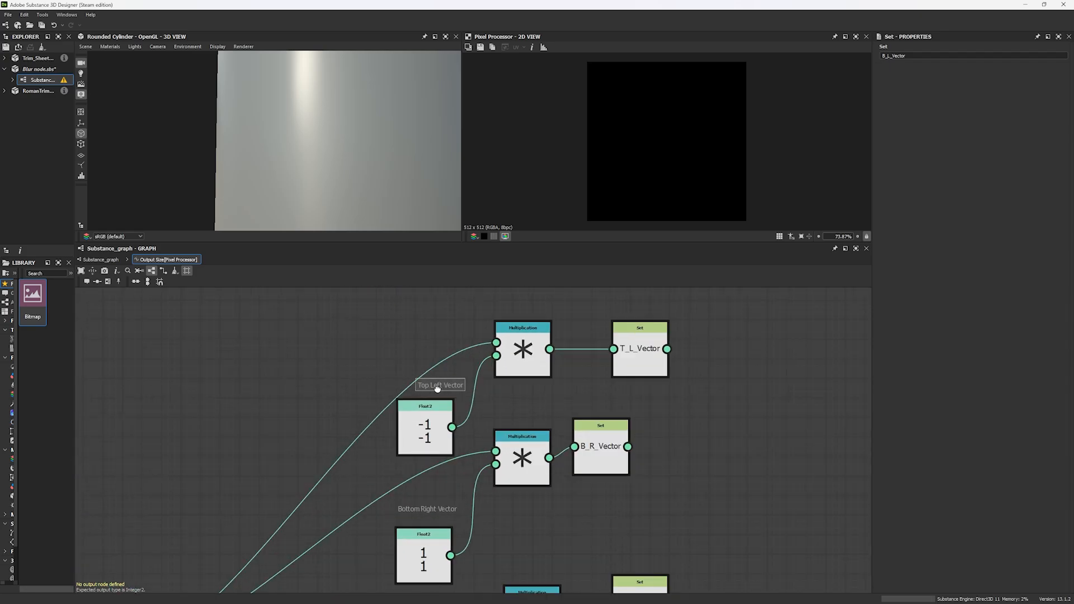
pyautogui.scroll(-5, 429, 385)
pyautogui.moveTo(447, 537); pyautogui.dragTo(434, 338, button='middle')
pyautogui.scroll(4, 433, 505)
pyautogui.moveTo(436, 505); pyautogui.dragTo(410, 413, button='middle')
pyautogui.moveTo(888, 55); pyautogui.dragTo(867, 60)
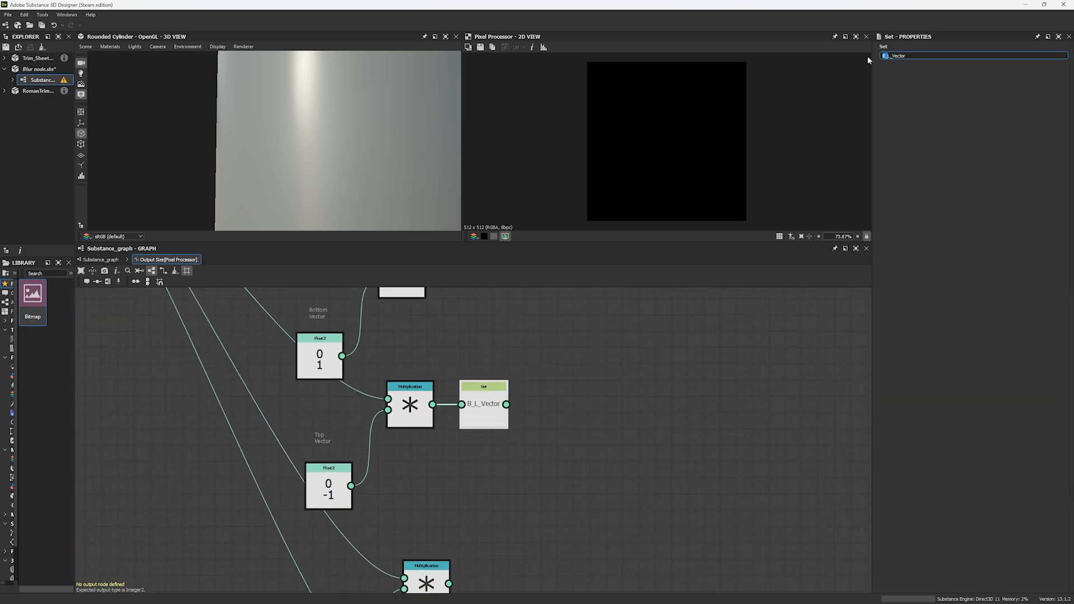
pyautogui.write('T_R')
pyautogui.press('Return')
# - Rename the top vector's Set variable Top
pyautogui.scroll(-1, 458, 390)
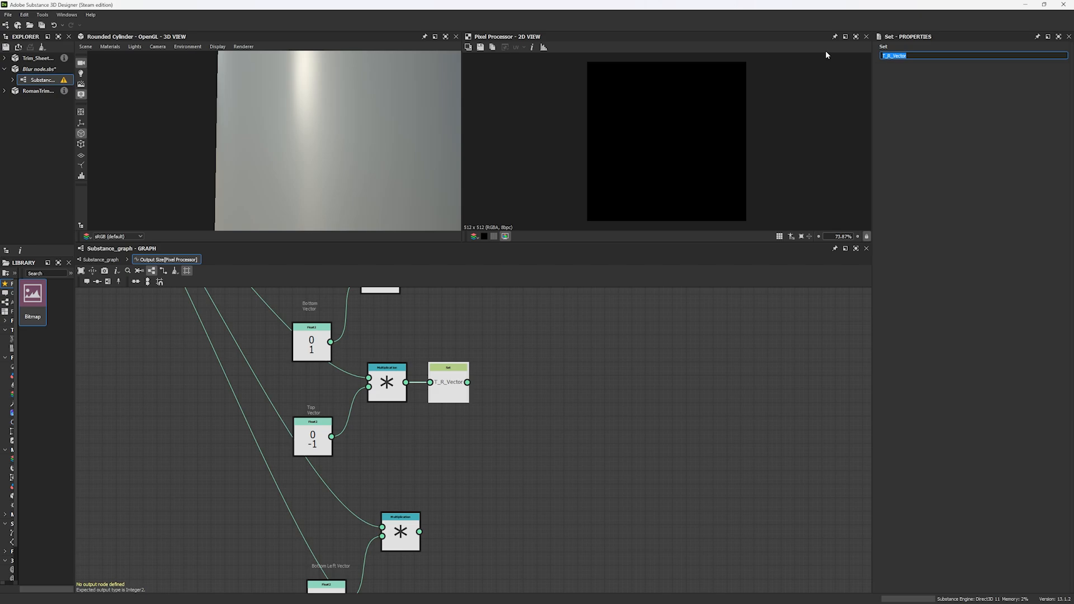
pyautogui.write('Top')
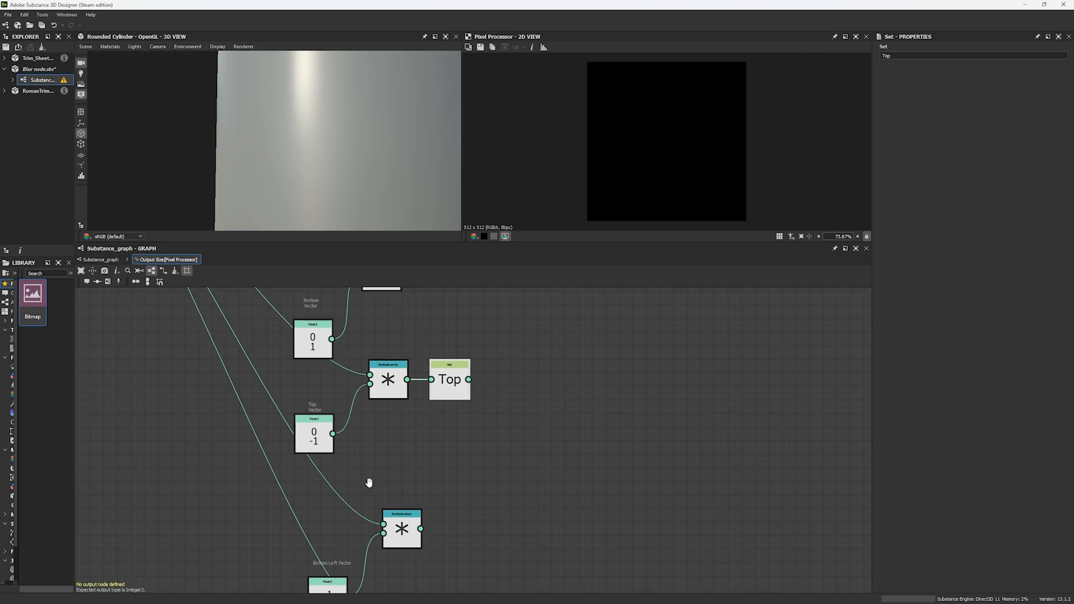
# - Duplicate the Top Set node and connect the bottom-left vector's Multiplication output to the copy
pyautogui.moveTo(341, 566); pyautogui.dragTo(338, 500, button='middle')
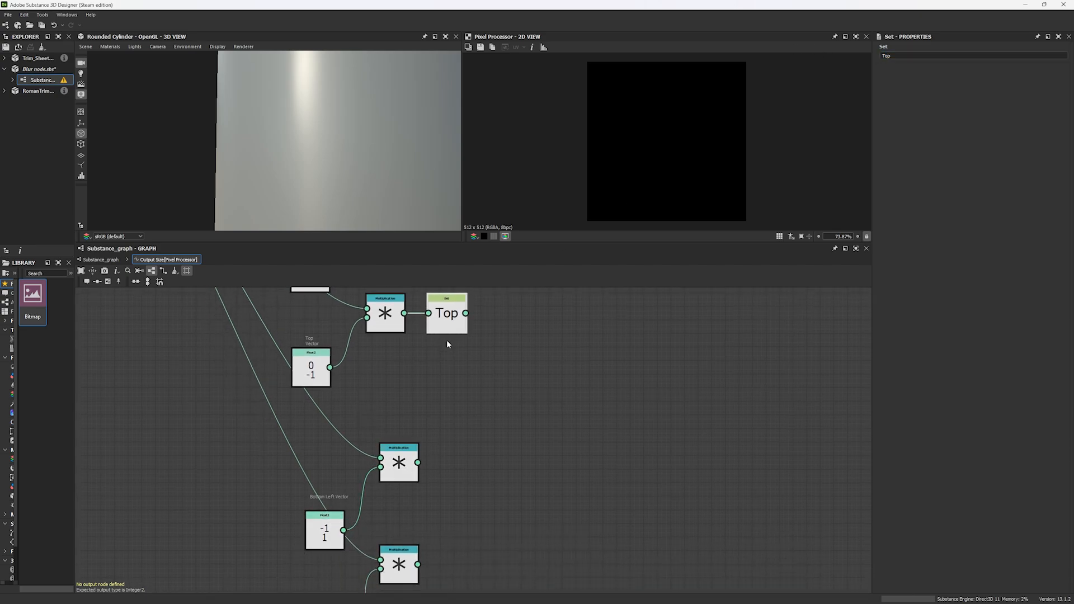
pyautogui.click(448, 322)
pyautogui.hotkey('ctrl', 'c')
pyautogui.hotkey('ctrl', 'v')
pyautogui.moveTo(417, 462); pyautogui.dragTo(459, 475)
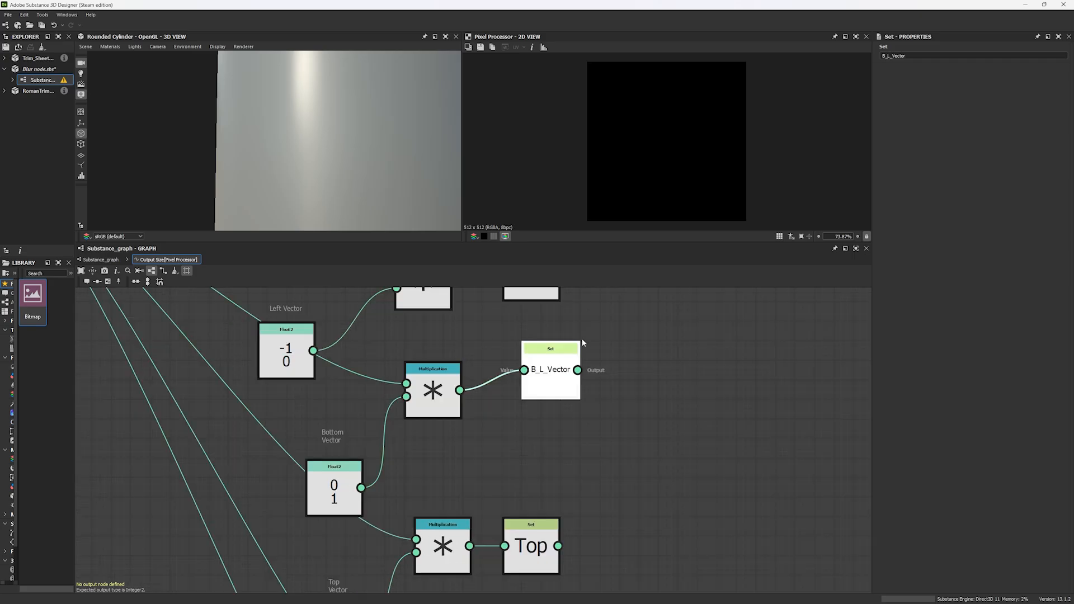
# - Rename the bottom vector's Set variable Down
pyautogui.click(915, 57)
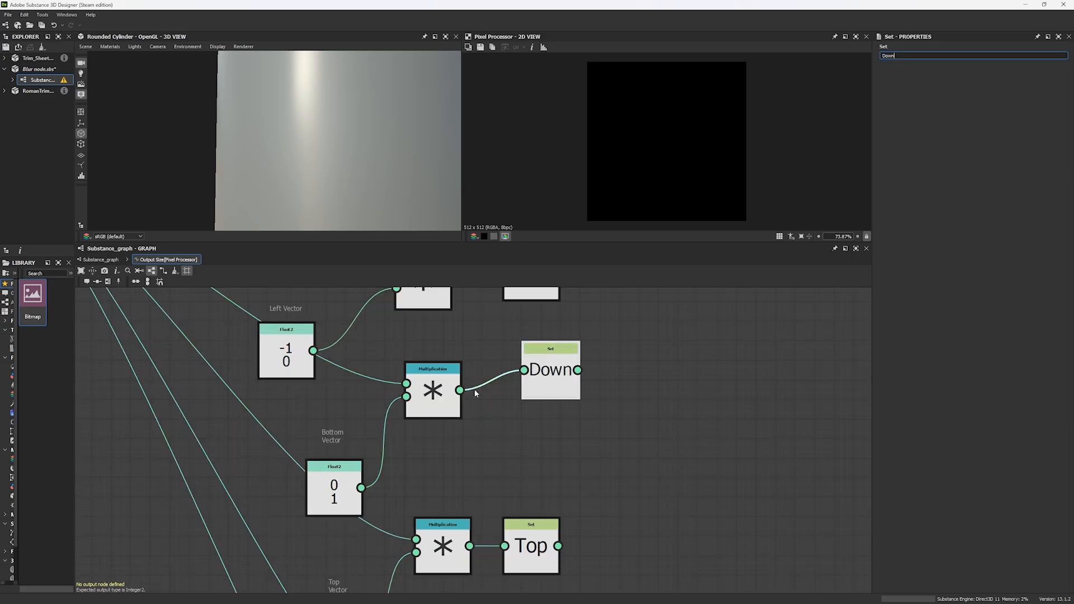
pyautogui.scroll(-1, 343, 430)
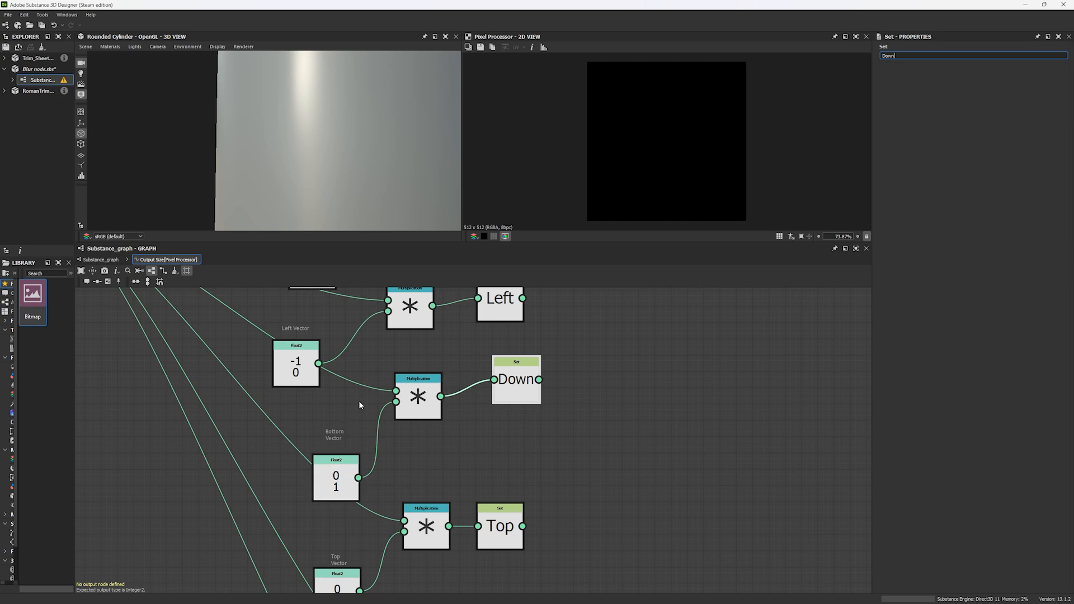
# - Rename the bottom-left vector's Set variable B_L_Vector
pyautogui.moveTo(358, 400)
pyautogui.mouseDown(button='middle')
pyautogui.moveTo(356, 447)
pyautogui.moveTo(349, 287)
pyautogui.mouseUp(button='middle')
pyautogui.moveTo(421, 500)
pyautogui.mouseDown(button='middle')
pyautogui.moveTo(370, 429)
pyautogui.moveTo(387, 252)
pyautogui.mouseUp(button='middle')
pyautogui.click(487, 374)
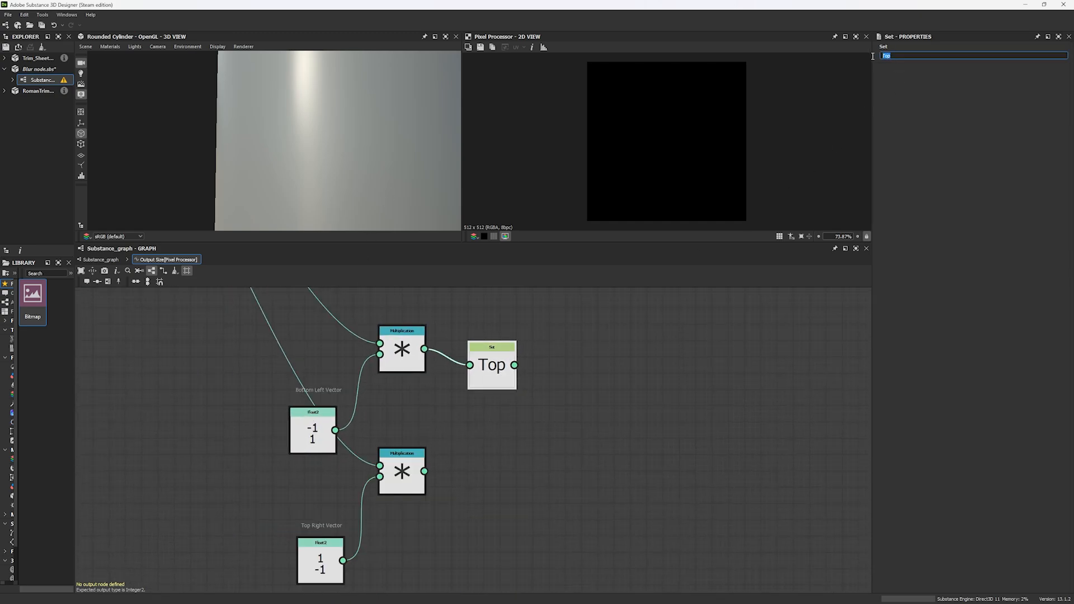
pyautogui.press('Return')
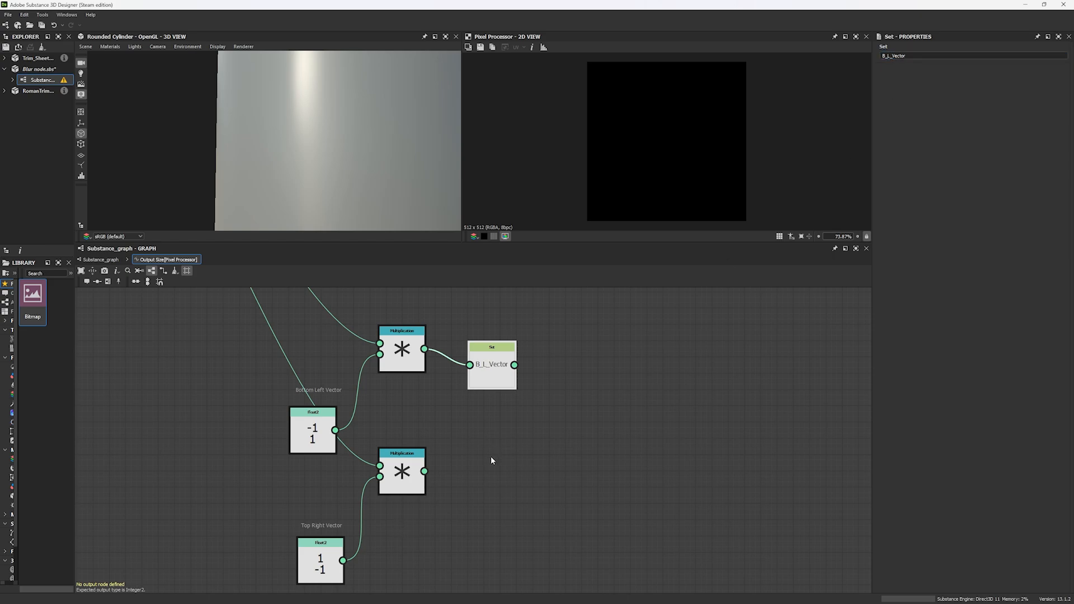
# - Duplicate the B_L_Vector Set node for the top-right vector's Multiplication, rename the variable T_R_Vector and save the package
pyautogui.hotkey('ctrl', 'd')
pyautogui.moveTo(469, 479); pyautogui.dragTo(424, 471)
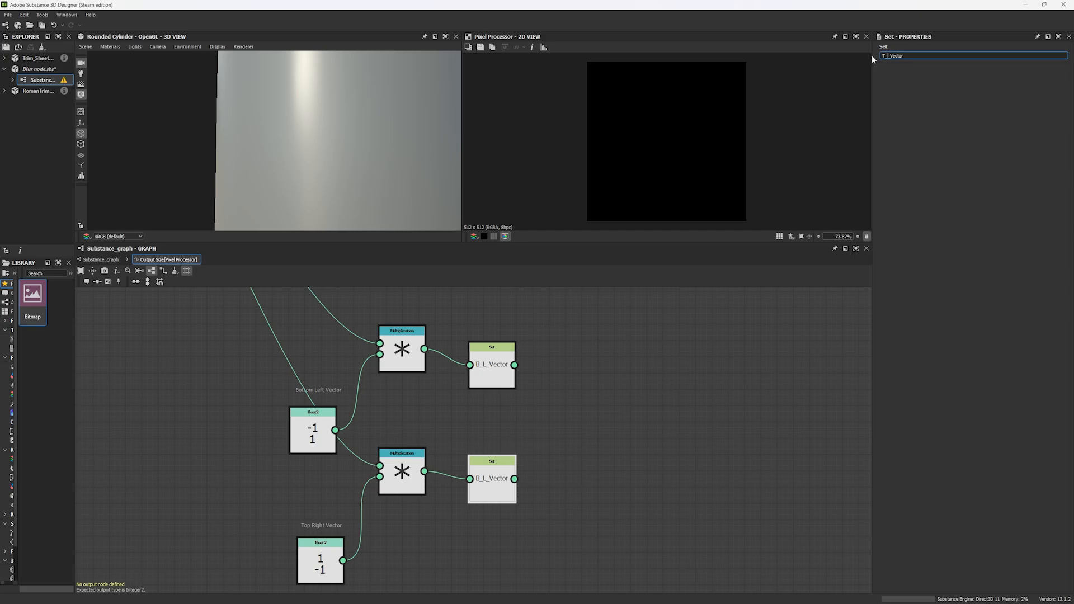
pyautogui.write('R')
pyautogui.press('Return')
pyautogui.scroll(-6, 562, 539)
pyautogui.hotkey('ctrl', 's')
# - Review the Set nodes and variable names attached to all the offset vectors
pyautogui.moveTo(551, 392); pyautogui.dragTo(537, 516, button='middle')
pyautogui.scroll(6, 513, 392)
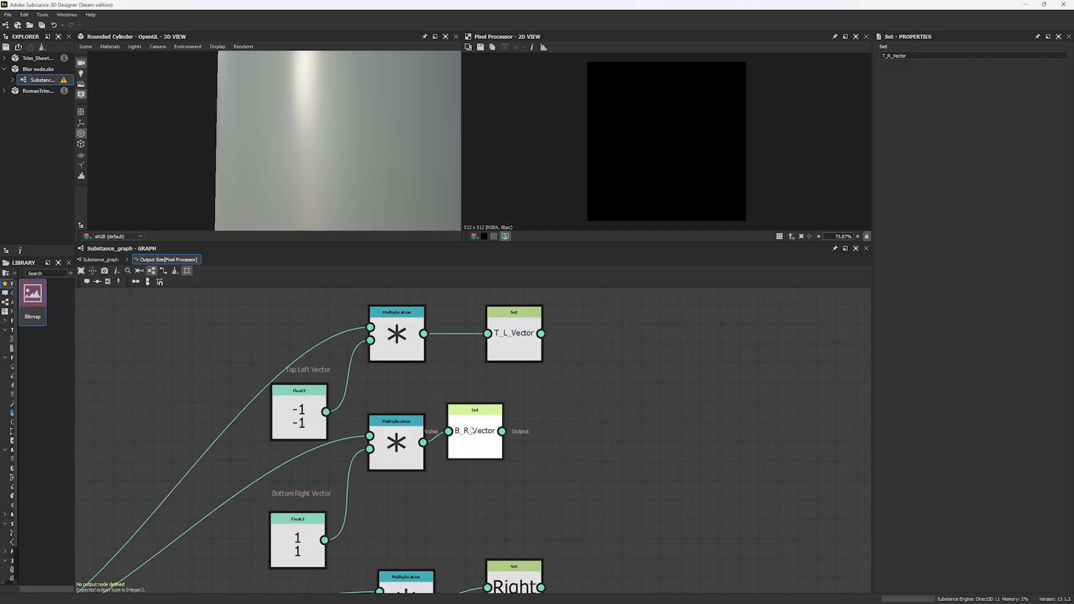
pyautogui.scroll(-7, 470, 436)
pyautogui.moveTo(499, 576); pyautogui.dragTo(445, 386, button='middle')
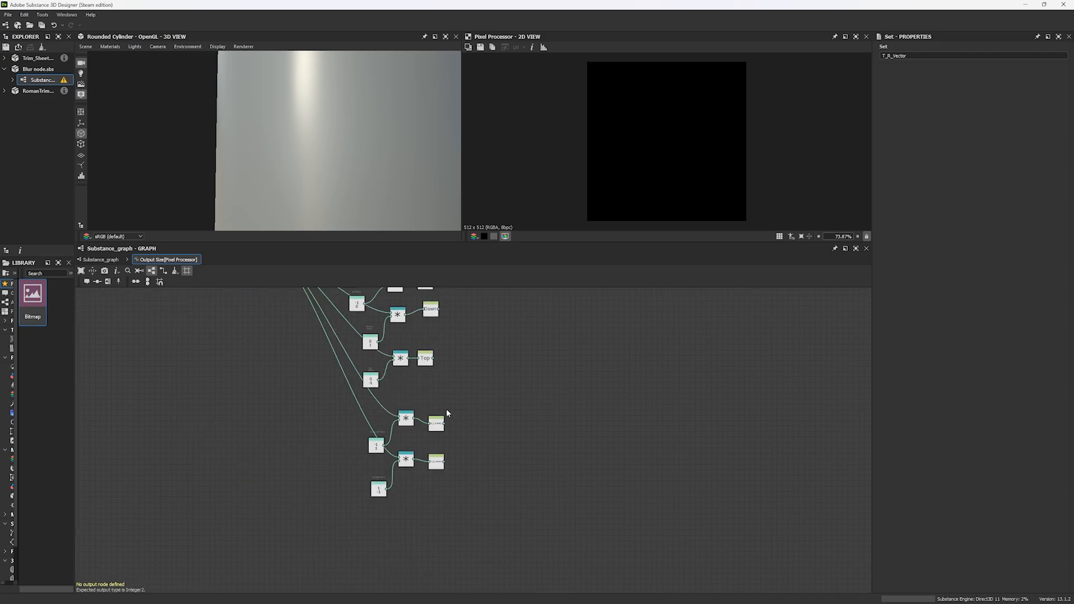
pyautogui.scroll(5, 445, 411)
pyautogui.moveTo(435, 476); pyautogui.dragTo(433, 413, button='middle')
pyautogui.moveTo(448, 313); pyautogui.dragTo(458, 493, button='middle')
pyautogui.moveTo(422, 429); pyautogui.dragTo(423, 467, button='middle')
pyautogui.scroll(-5, 459, 495)
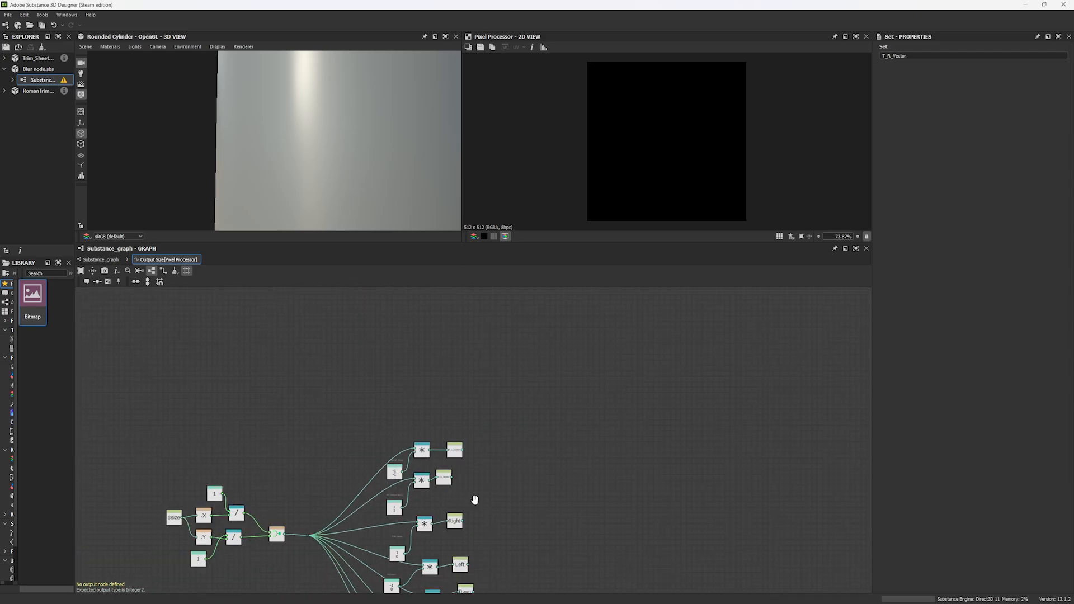
pyautogui.moveTo(475, 500); pyautogui.dragTo(458, 353, button='middle')
pyautogui.scroll(-2, 458, 357)
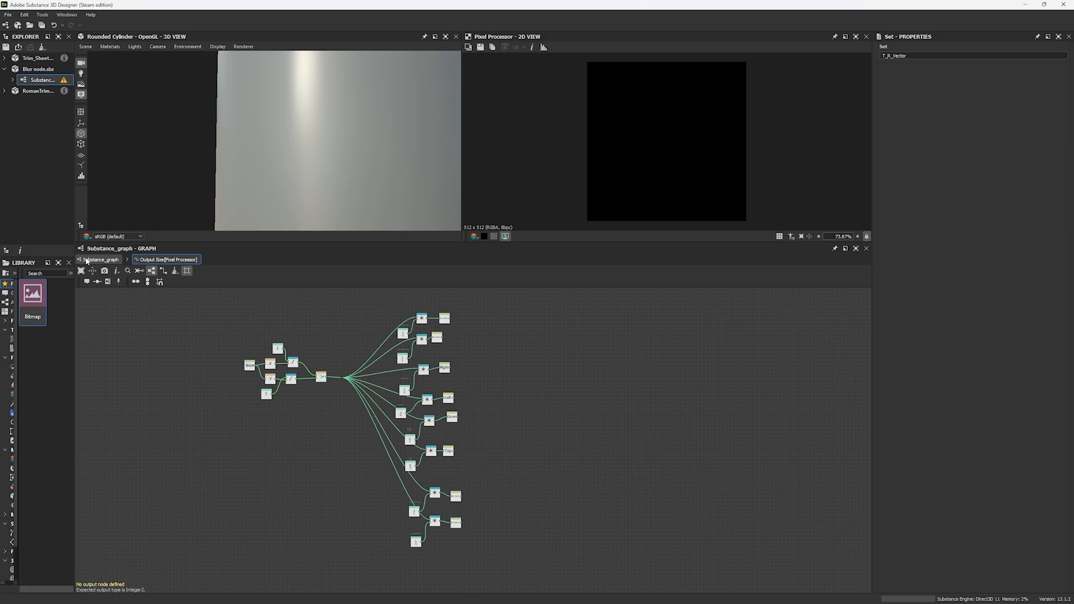
# - Open the Pixel Processor's Per Pixel Function from the main graph and delete its default Float4 node
pyautogui.click(90, 259)
pyautogui.click(382, 460)
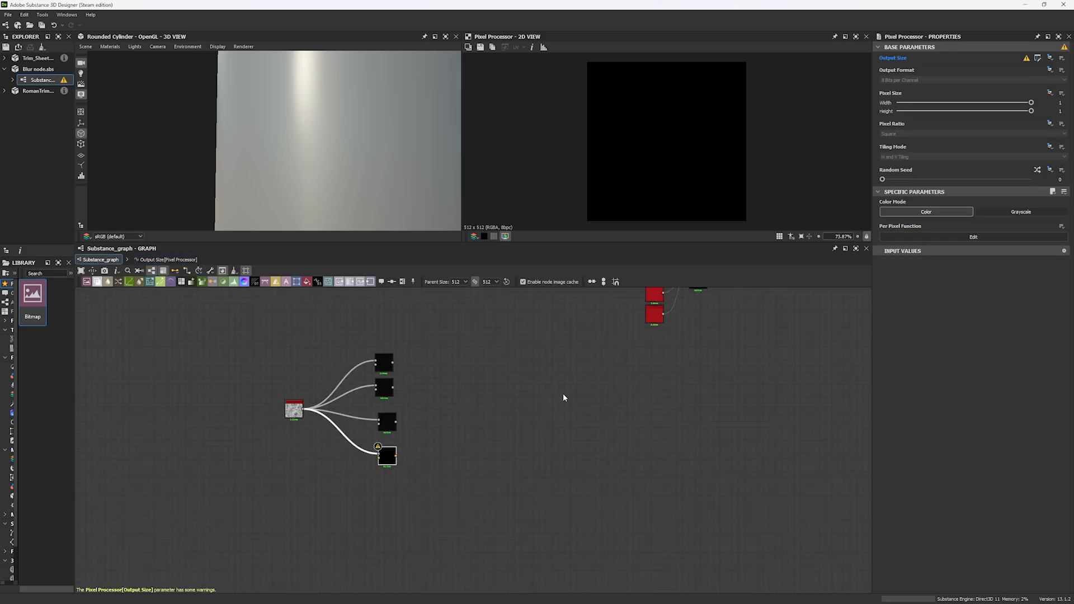
pyautogui.click(912, 239)
pyautogui.scroll(-6, 460, 426)
pyautogui.moveTo(415, 385); pyautogui.dragTo(542, 507)
pyautogui.press('Delete')
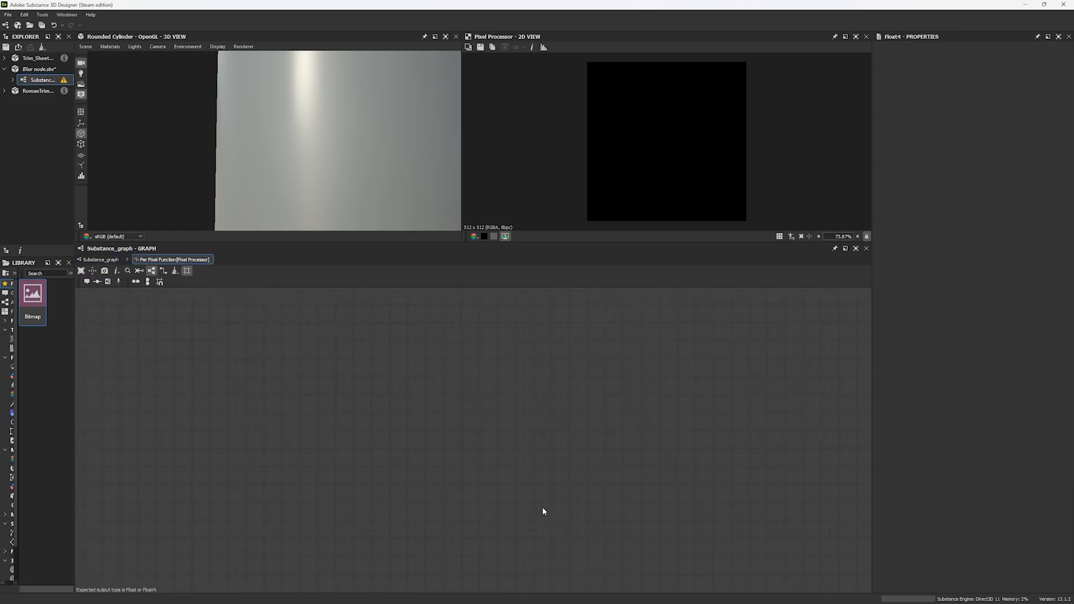
# - Try a Get Float2 node reading the variable Top in the Per Pixel Function and delete it
pyautogui.press('space')
pyautogui.write('get')
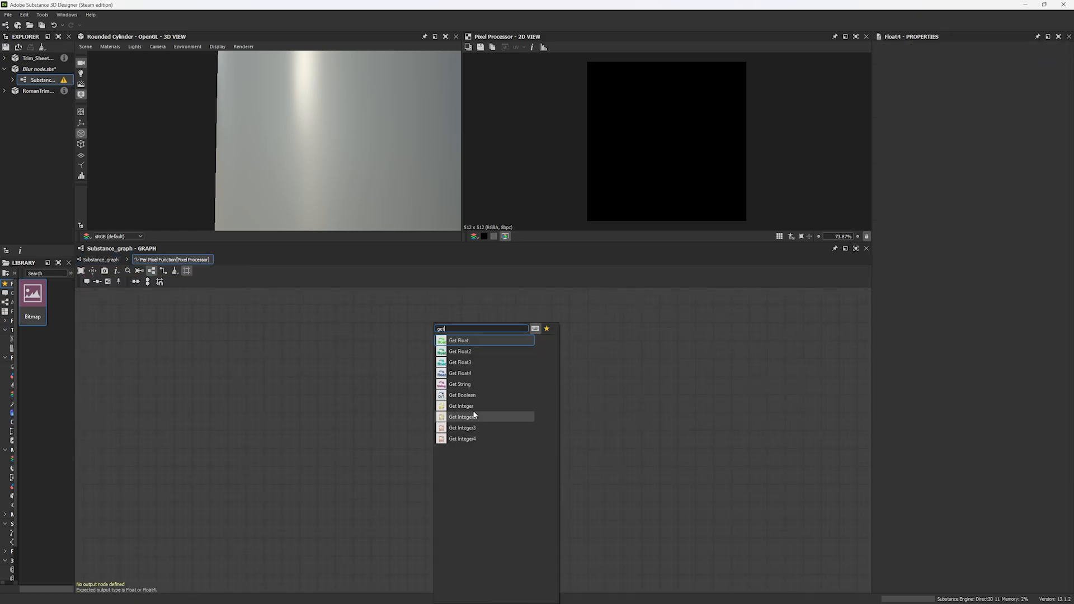
pyautogui.click(481, 351)
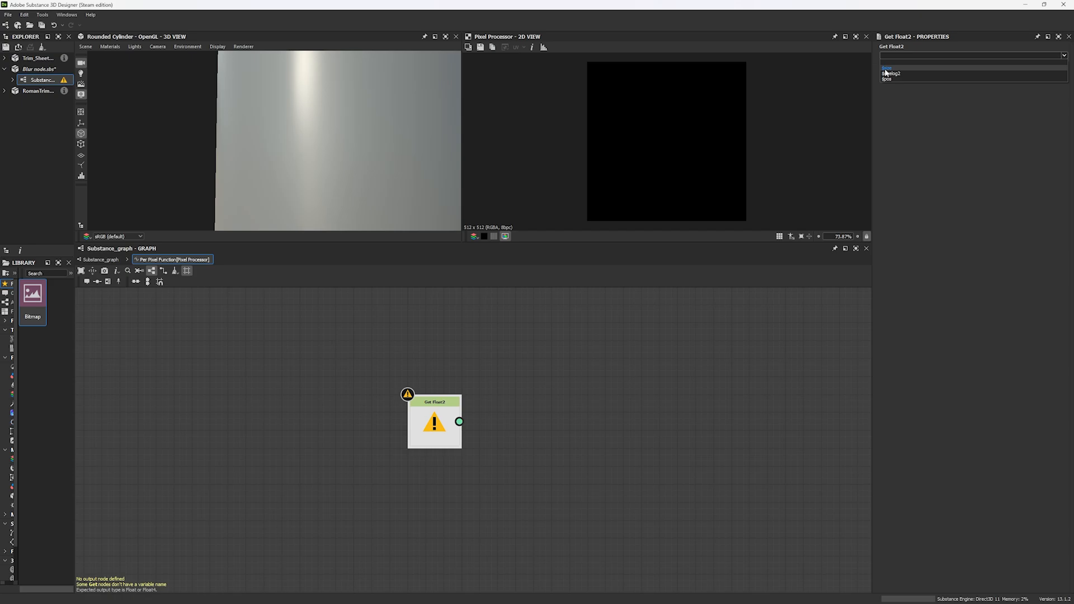
pyautogui.click(886, 57)
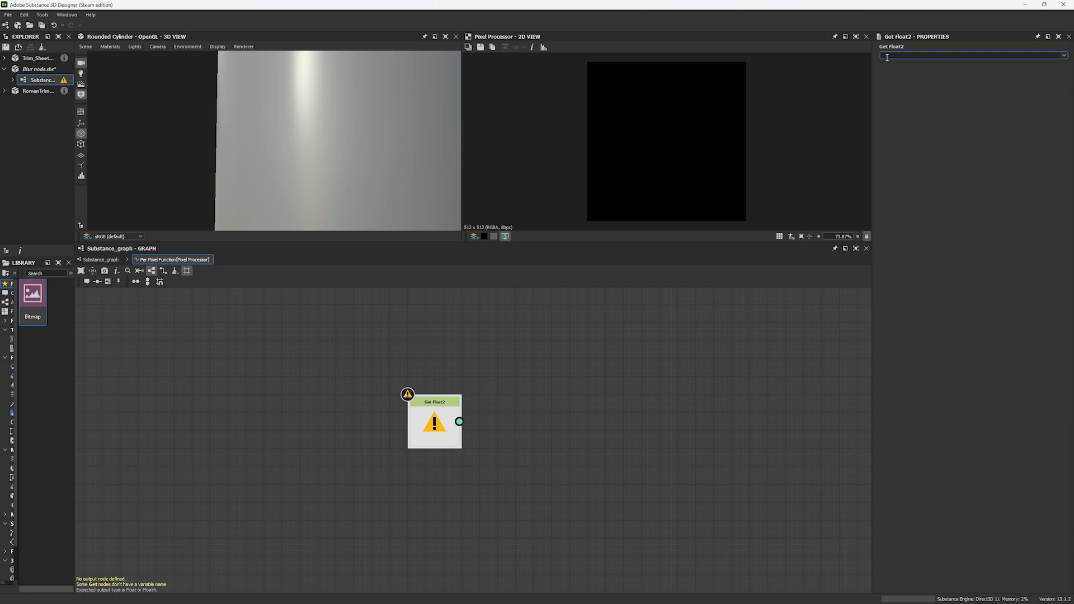
pyautogui.rightClick(448, 400)
pyautogui.click(454, 406)
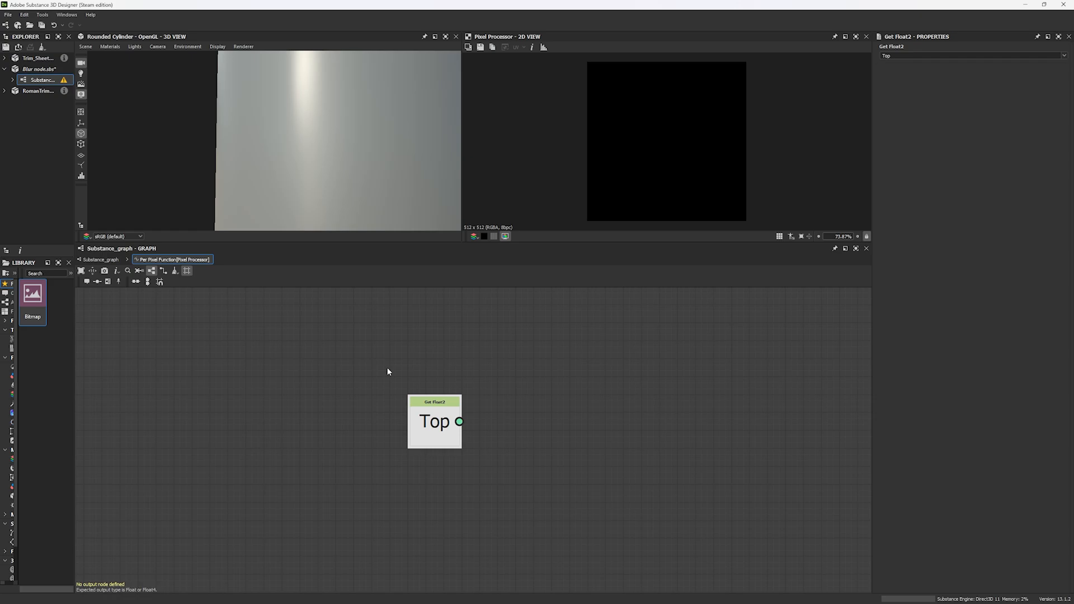
pyautogui.moveTo(306, 349); pyautogui.dragTo(514, 481)
pyautogui.press('Delete')
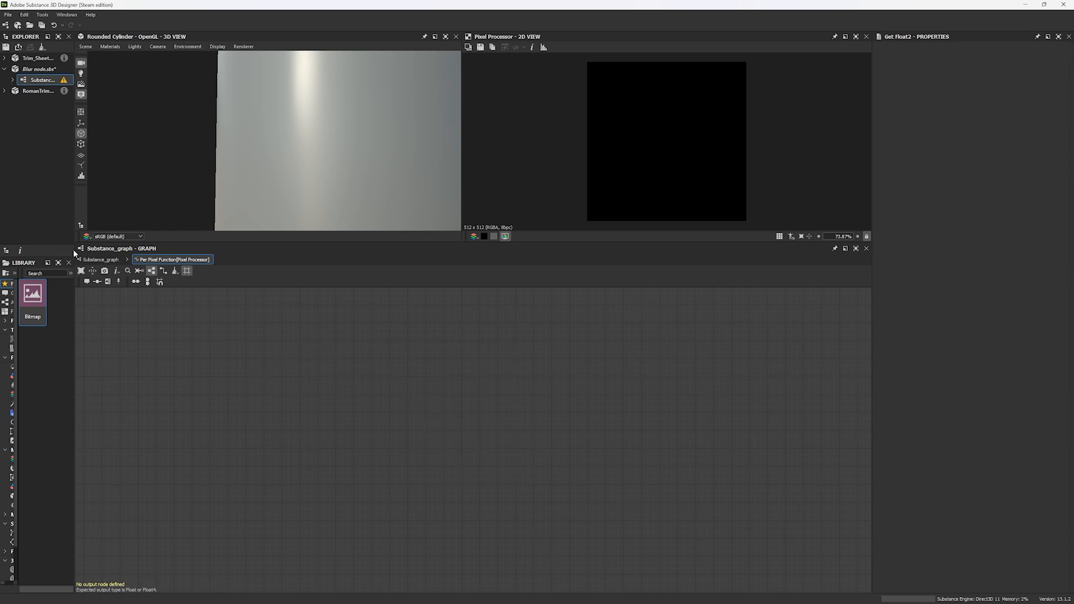
# - Reopen the Pixel Processor's Output Size function and add a Sequence node beside the T_L_Vector and B_R_Vector Set nodes
pyautogui.click(101, 260)
pyautogui.scroll(4, 398, 454)
pyautogui.click(377, 441)
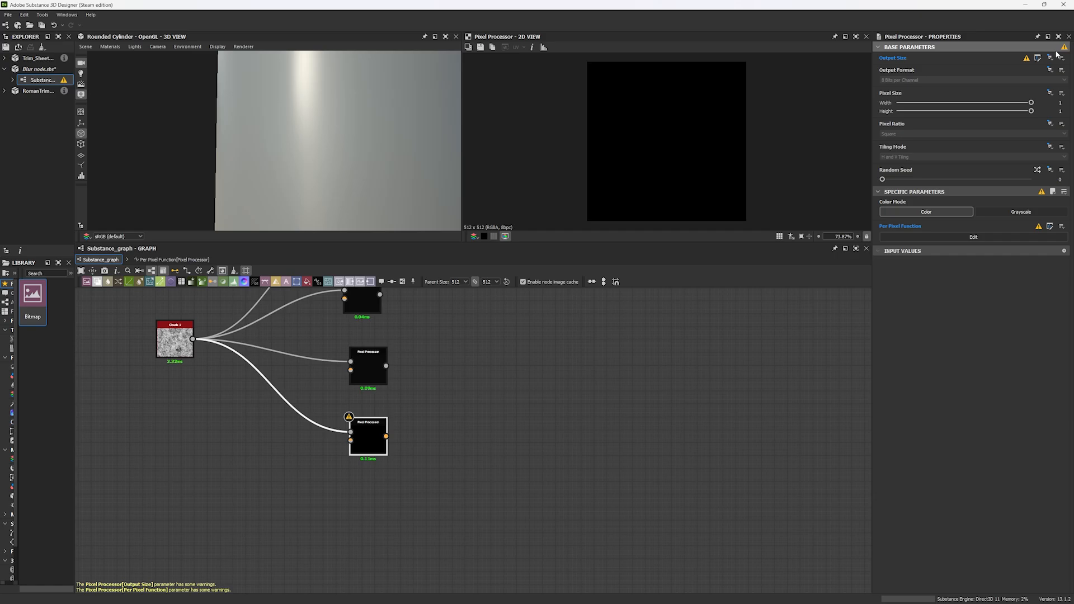
pyautogui.click(1037, 57)
pyautogui.moveTo(612, 322); pyautogui.dragTo(500, 382, button='middle')
pyautogui.scroll(3, 499, 382)
pyautogui.press('space')
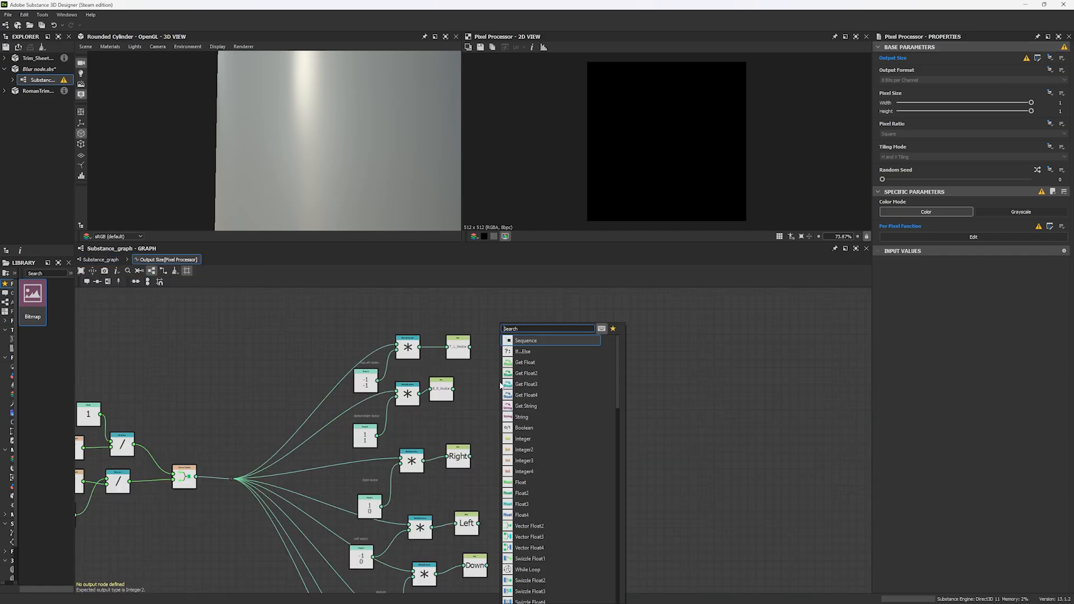
pyautogui.write('seq')
pyautogui.click(512, 342)
pyautogui.scroll(3, 496, 372)
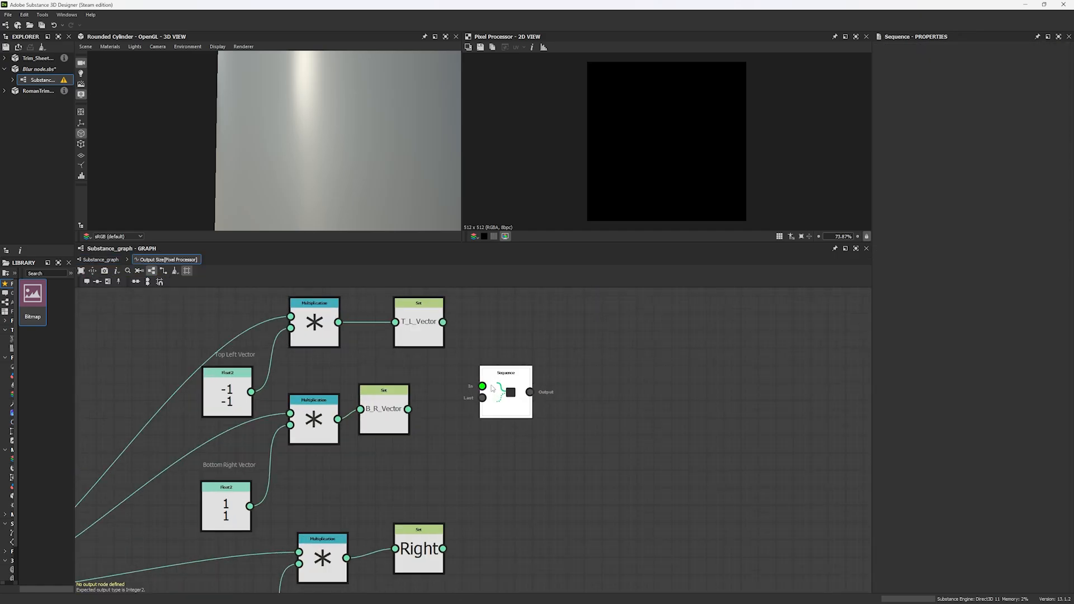
# - Connect the T_L_Vector Set node to the Sequence node's In input and B_R_Vector to its Last input
pyautogui.scroll(1, 473, 365)
pyautogui.moveTo(473, 365); pyautogui.dragTo(497, 376, button='middle')
pyautogui.moveTo(509, 401); pyautogui.dragTo(462, 326)
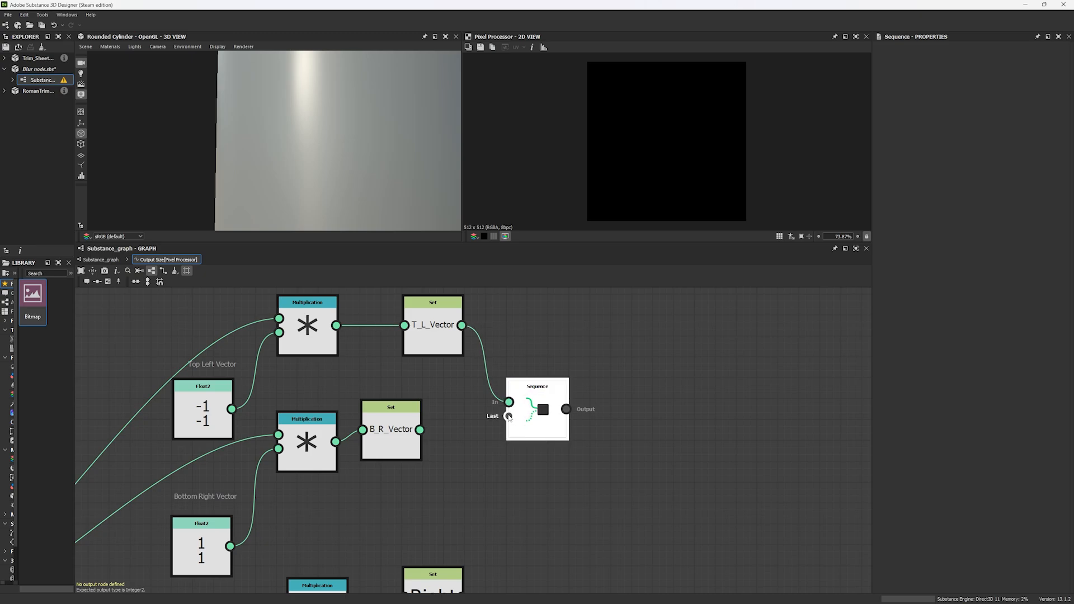
pyautogui.moveTo(508, 416); pyautogui.dragTo(420, 430)
# - Duplicate the Sequence node and feed the copy with the first Sequence output and the Right Set node
pyautogui.moveTo(483, 484); pyautogui.dragTo(451, 411, button='middle')
pyautogui.hotkey('ctrl', 'd')
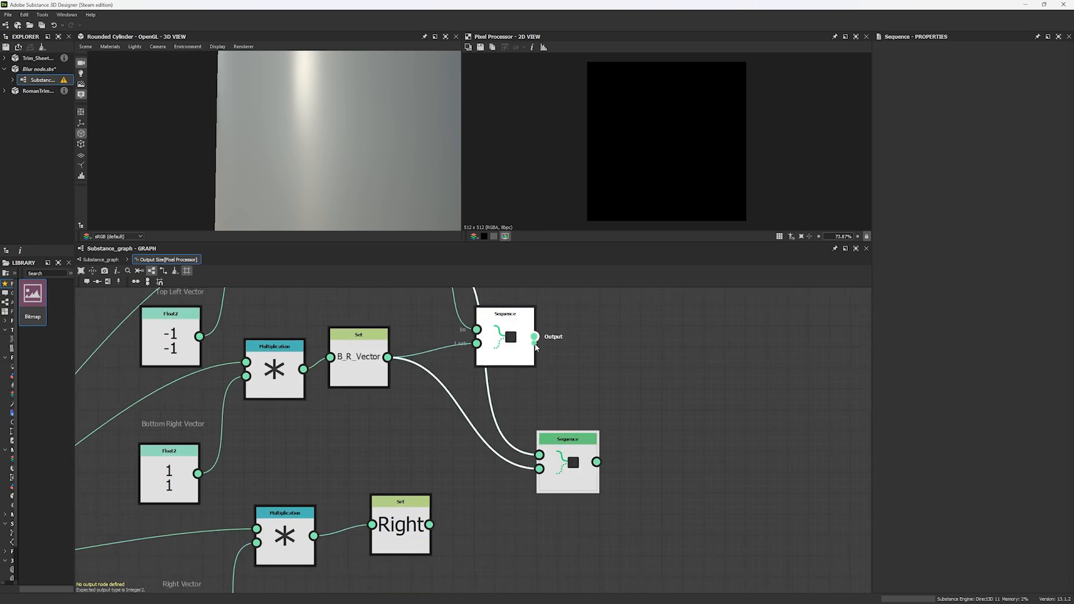
pyautogui.moveTo(534, 337); pyautogui.dragTo(539, 455)
pyautogui.moveTo(453, 510); pyautogui.dragTo(429, 524)
pyautogui.moveTo(494, 522); pyautogui.dragTo(453, 395, button='middle')
pyautogui.moveTo(524, 359); pyautogui.dragTo(546, 421)
# - Add a third Sequence node that chains the previous Sequence output with the Left Set node
pyautogui.moveTo(596, 497); pyautogui.dragTo(567, 453, button='middle')
pyautogui.hotkey('ctrl', 'v')
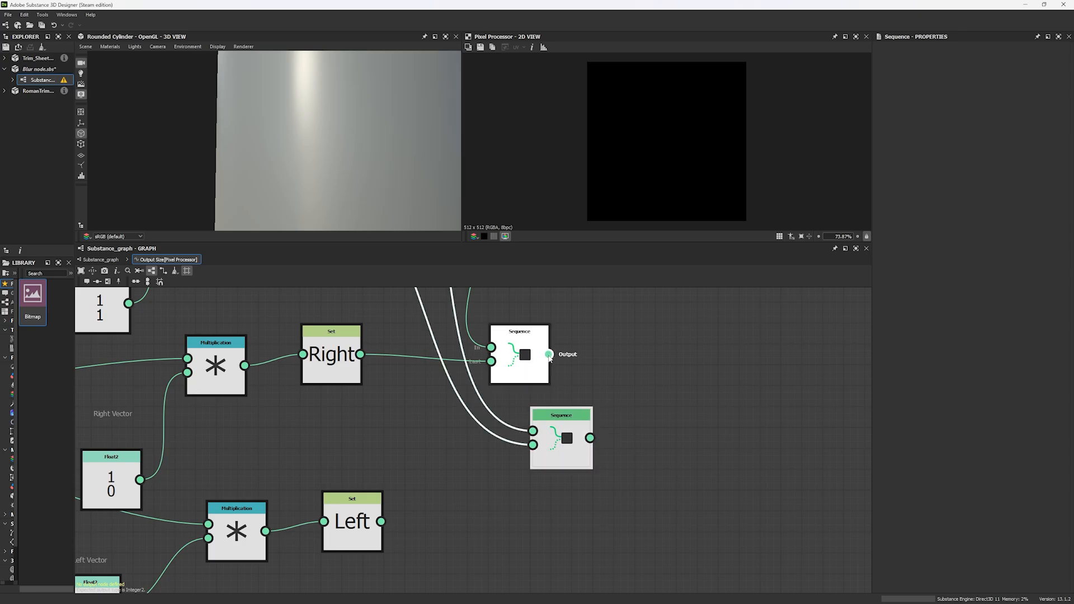
pyautogui.moveTo(548, 354); pyautogui.dragTo(532, 431)
pyautogui.moveTo(381, 522); pyautogui.dragTo(532, 444)
# - Extend the chain with two more Sequence nodes taking the Down and Top Set nodes as their Last inputs
pyautogui.scroll(-2, 532, 445)
pyautogui.moveTo(532, 445); pyautogui.dragTo(489, 346, button='middle')
pyautogui.moveTo(504, 352); pyautogui.dragTo(519, 401)
pyautogui.hotkey('ctrl', 'v')
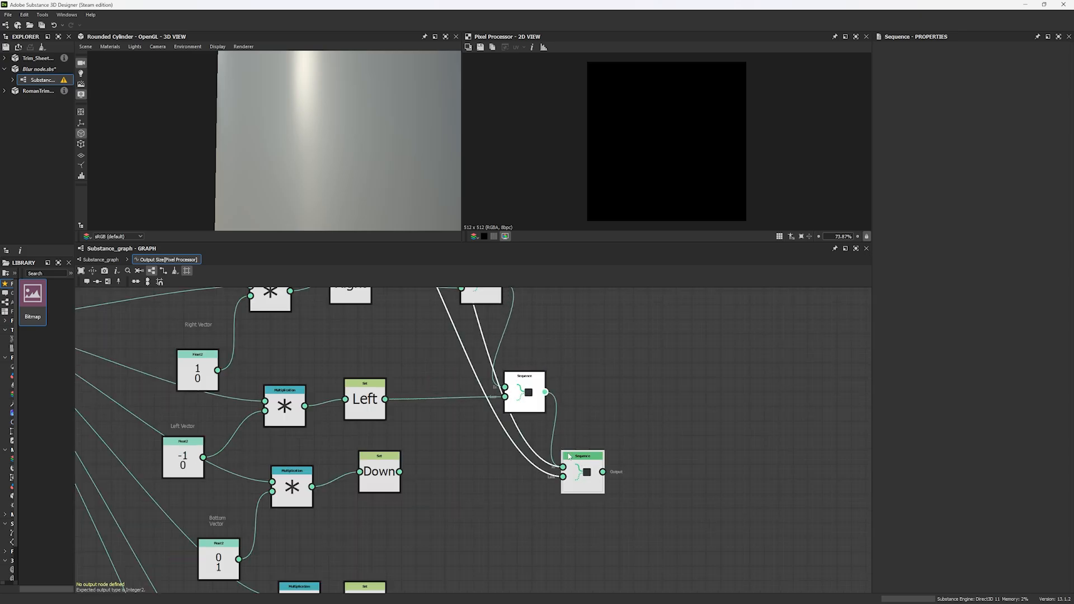
pyautogui.moveTo(568, 454); pyautogui.dragTo(566, 464)
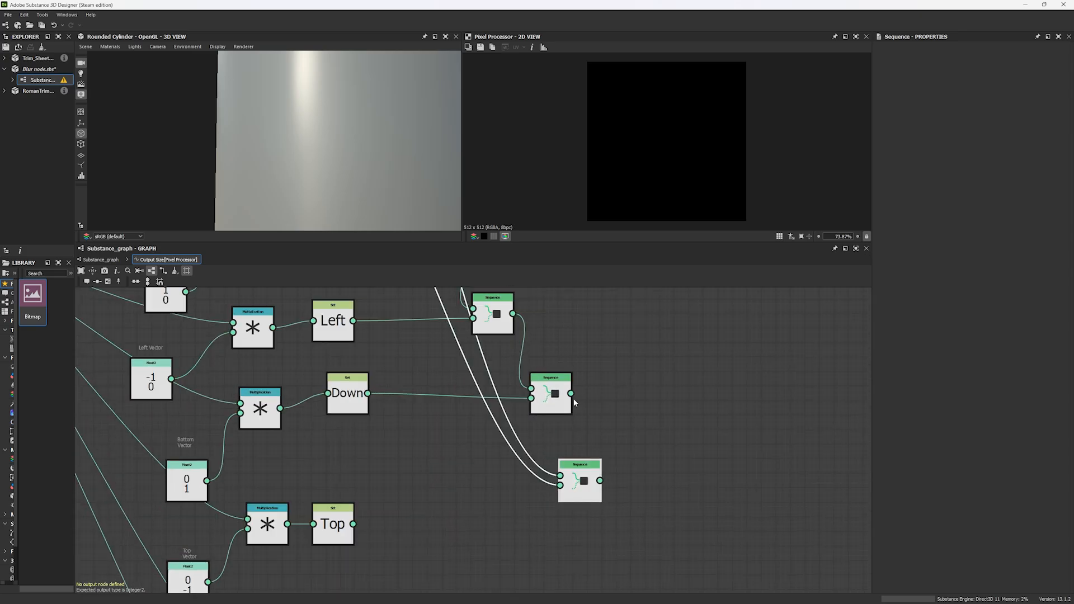
pyautogui.moveTo(570, 393); pyautogui.dragTo(560, 475)
pyautogui.moveTo(357, 525); pyautogui.dragTo(355, 525)
# - Add another Sequence node joining the previous Sequence output with the B_L_Vector Set node
pyautogui.moveTo(456, 568); pyautogui.dragTo(412, 384, button='middle')
pyautogui.hotkey('ctrl', 'v')
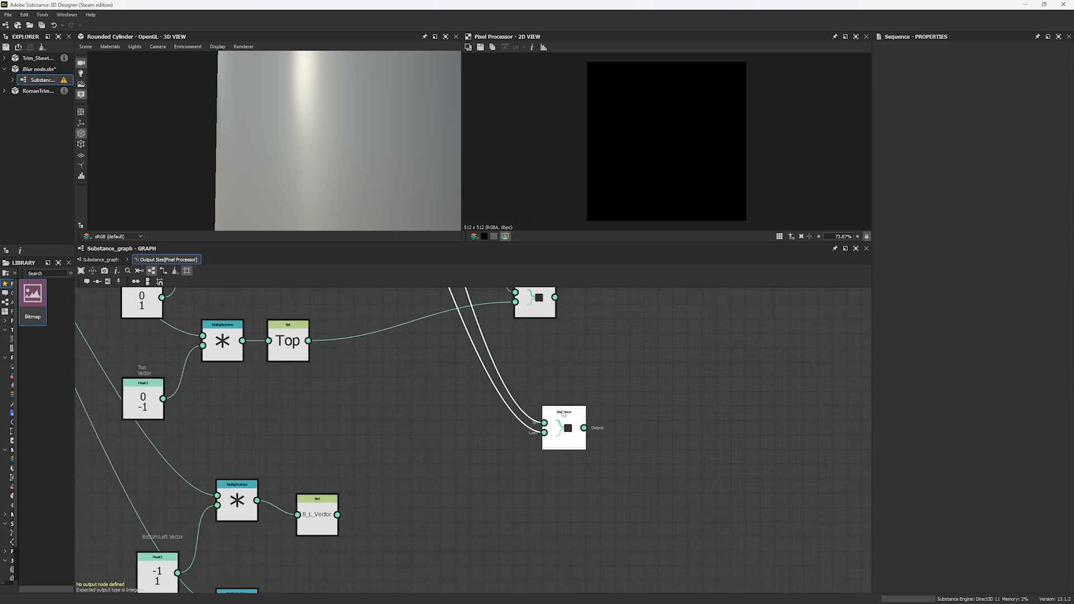
pyautogui.moveTo(557, 412); pyautogui.dragTo(555, 415)
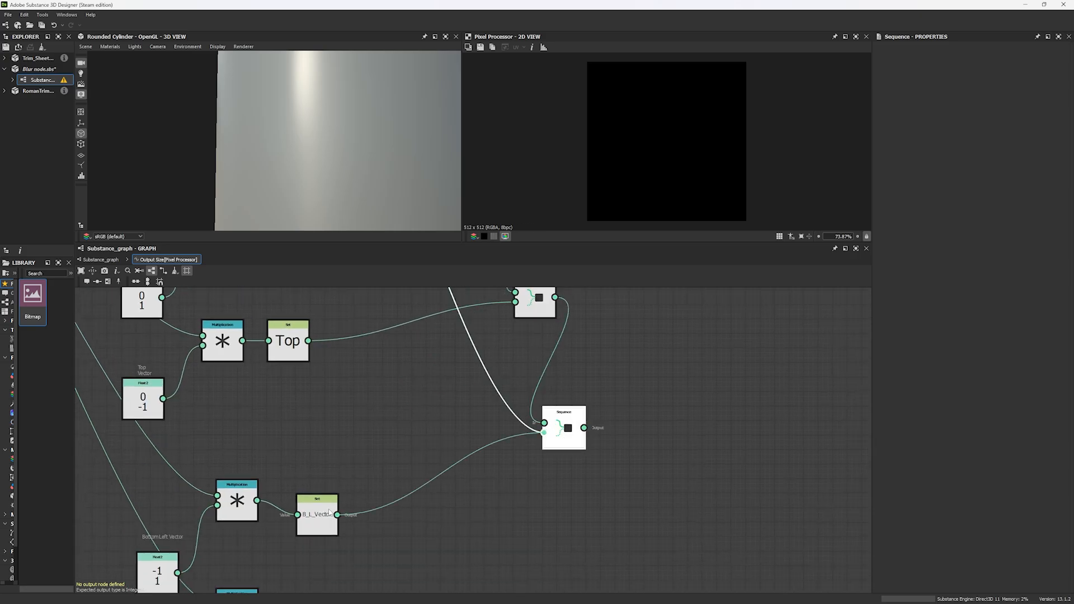
pyautogui.moveTo(330, 511); pyautogui.dragTo(332, 513)
# - Add a Sequence node at the end of the chain and connect the T_R_Vector Set node to its Last input
pyautogui.moveTo(451, 541); pyautogui.dragTo(408, 401, button='middle')
pyautogui.scroll(-3, 433, 408)
pyautogui.hotkey('ctrl', 'v')
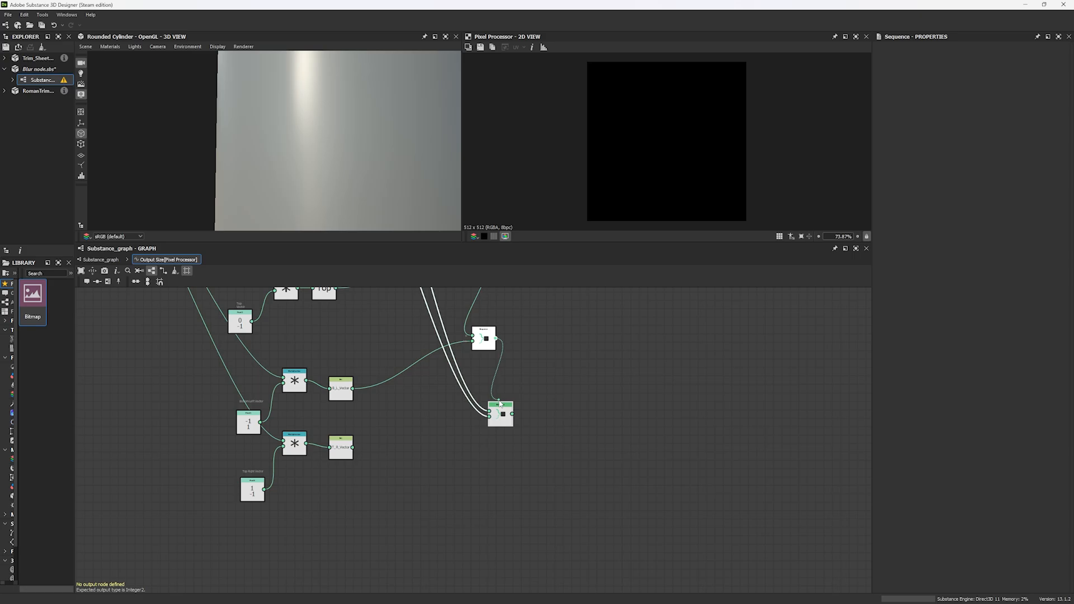
pyautogui.moveTo(500, 403); pyautogui.dragTo(489, 413)
pyautogui.moveTo(365, 453); pyautogui.dragTo(353, 447)
# - Review the $size division nodes, the shared dot node and the offset branches feeding the Sequence chain
pyautogui.scroll(-5, 338, 401)
pyautogui.moveTo(339, 400); pyautogui.dragTo(505, 529, button='middle')
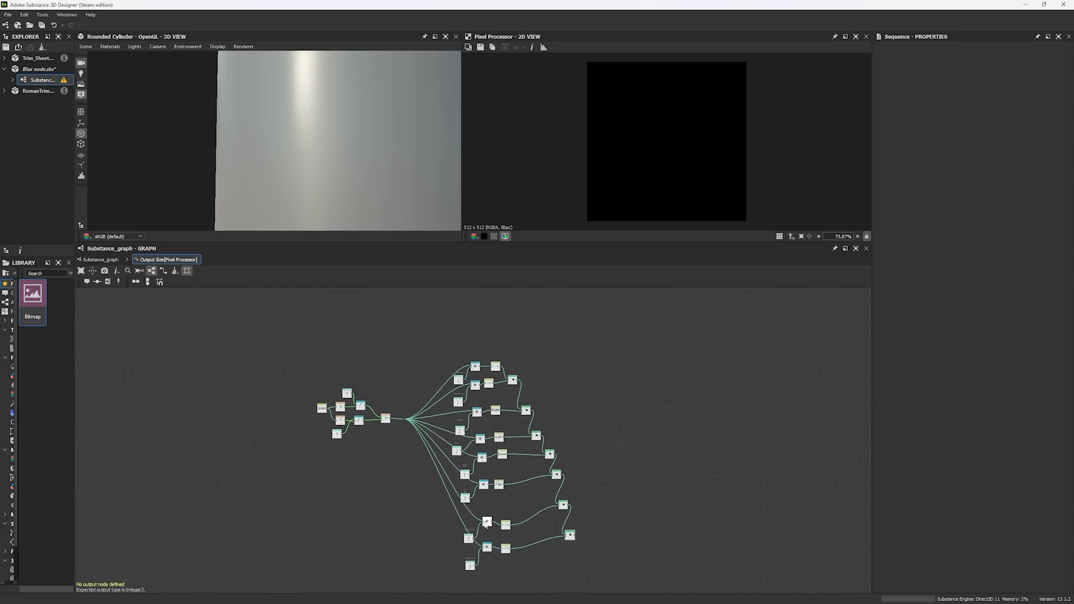
pyautogui.scroll(3, 385, 441)
pyautogui.moveTo(226, 331); pyautogui.dragTo(302, 401)
pyautogui.scroll(4, 404, 377)
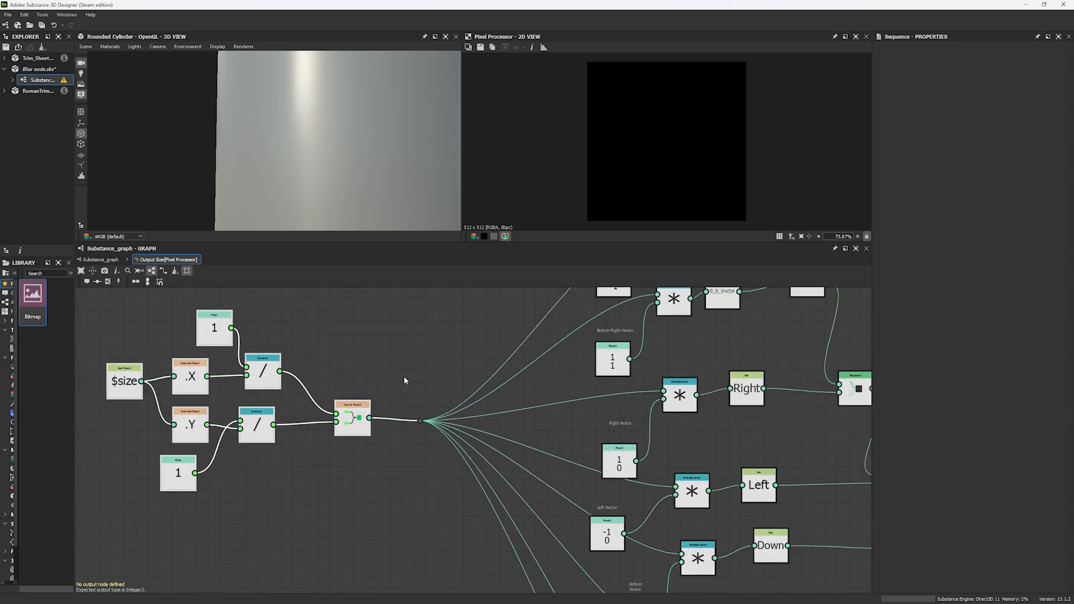
pyautogui.click(417, 417)
pyautogui.scroll(-3, 417, 418)
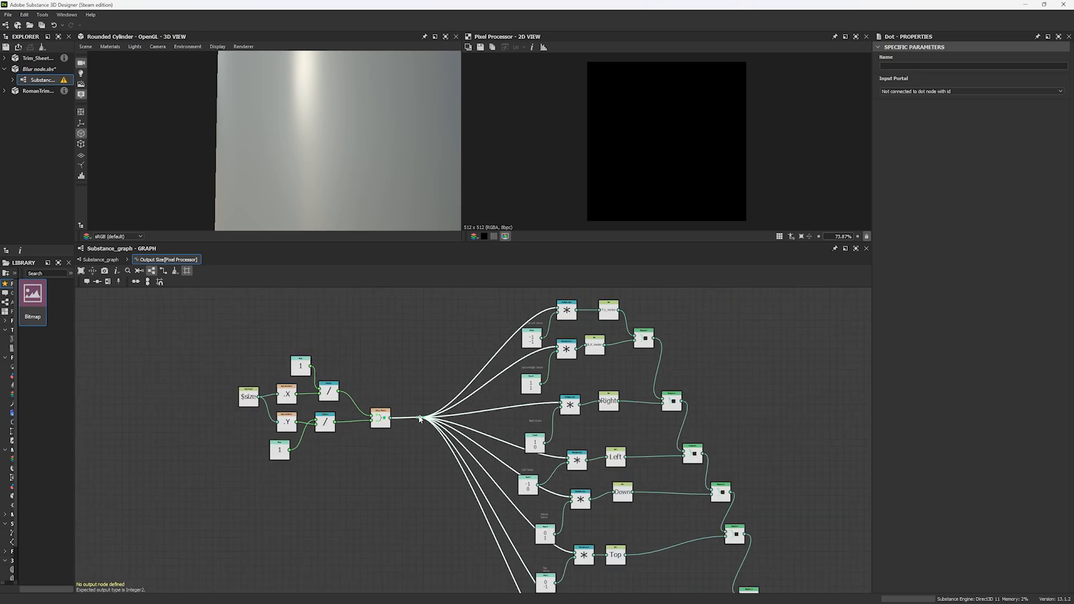
pyautogui.scroll(-3, 465, 316)
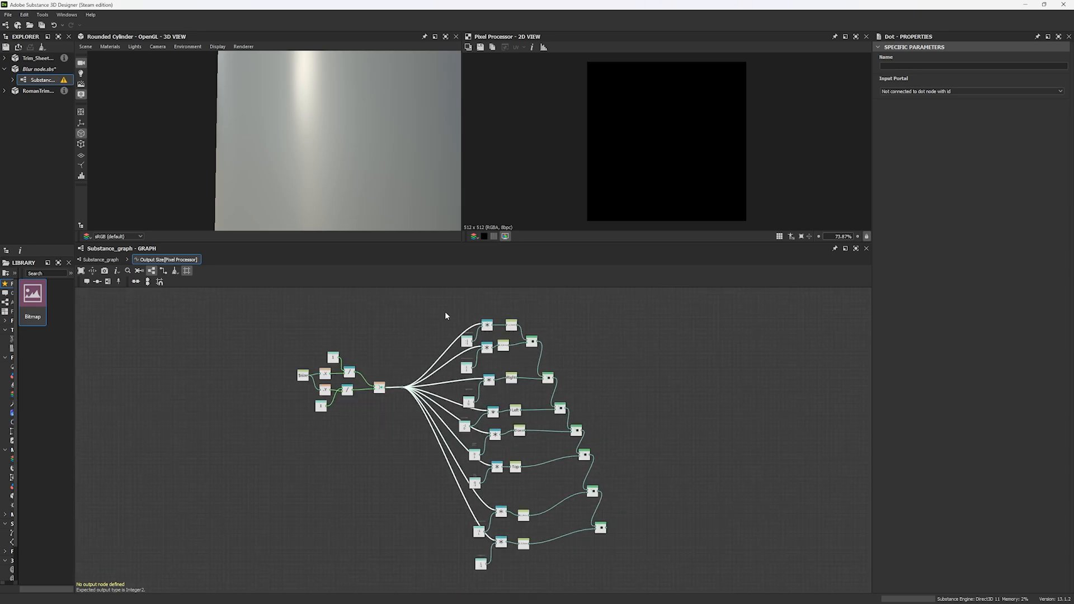
pyautogui.scroll(3, 508, 363)
pyautogui.moveTo(509, 361); pyautogui.dragTo(555, 425, button='middle')
pyautogui.scroll(-3, 555, 361)
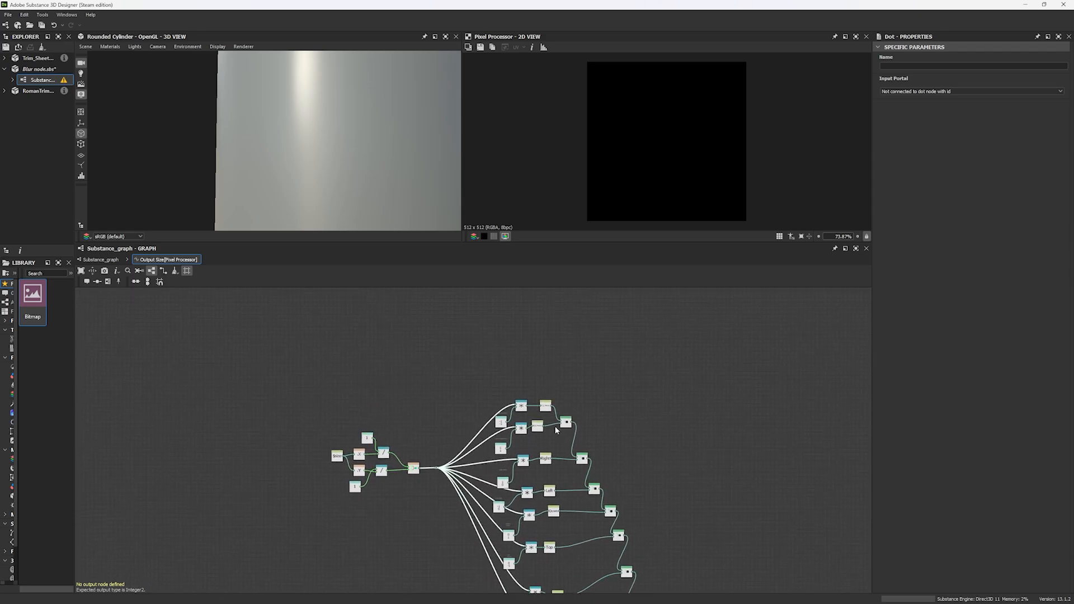
pyautogui.scroll(5, 559, 419)
pyautogui.scroll(-2, 328, 375)
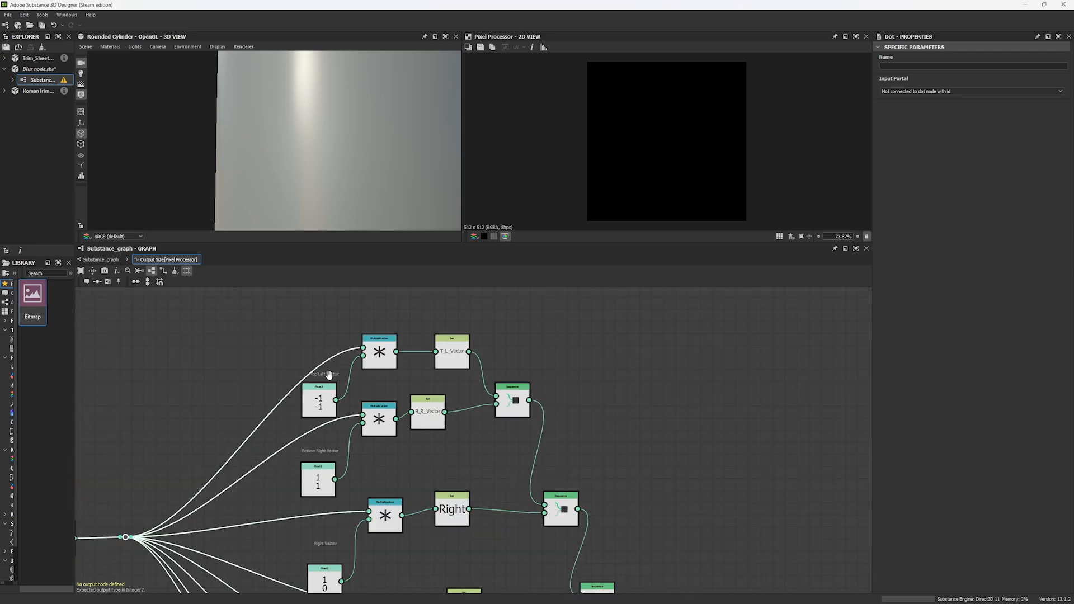
# - Inspect the Multiplication, Set and Sequence nodes of the top-left, bottom-right and right vector branches
pyautogui.click(379, 352)
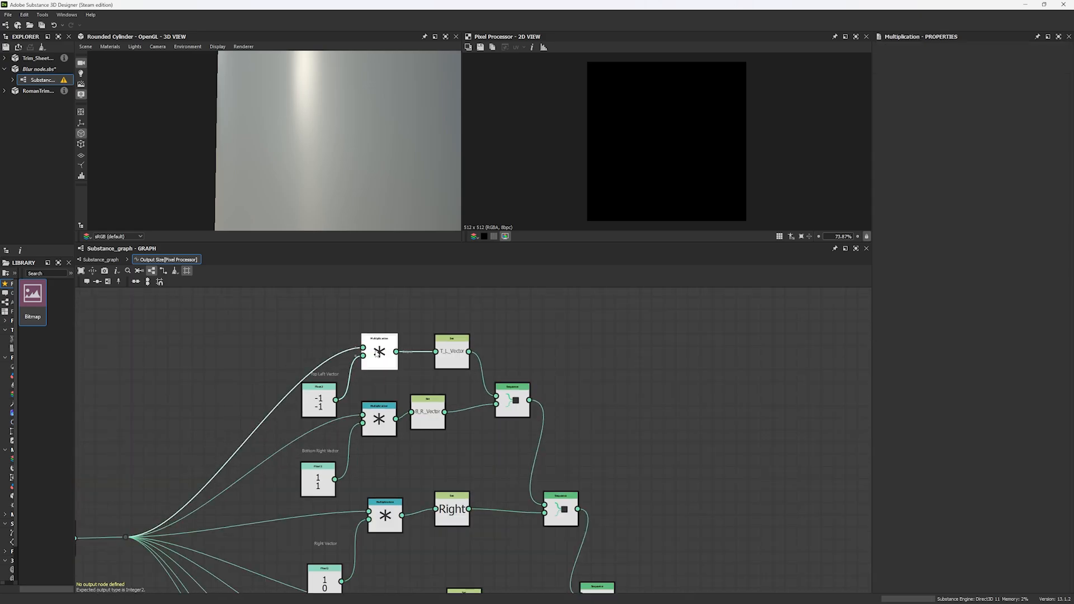
pyautogui.click(452, 358)
pyautogui.click(507, 397)
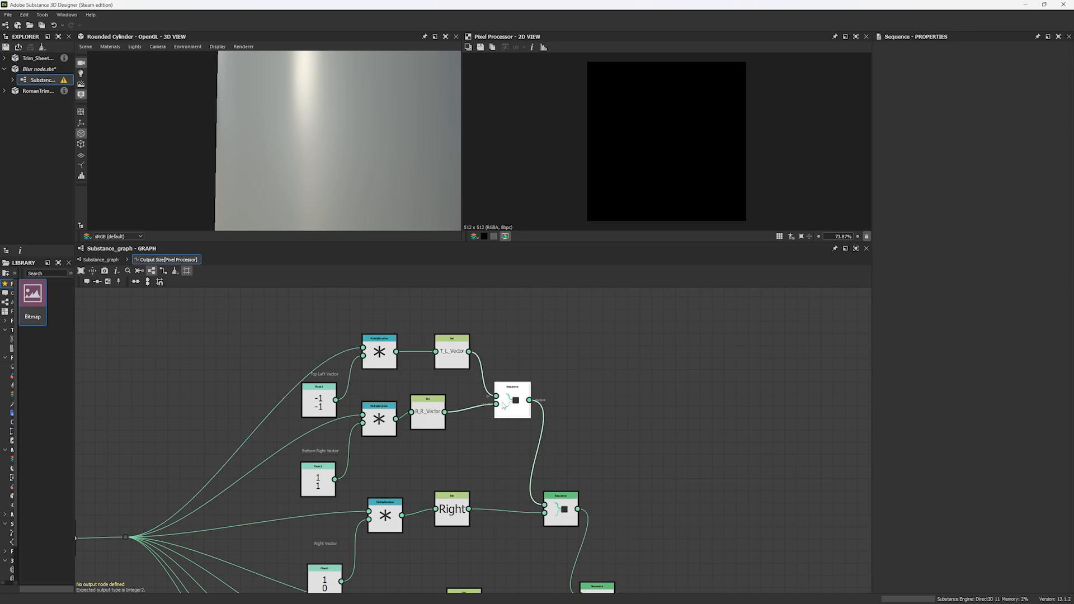
pyautogui.click(320, 483)
pyautogui.moveTo(377, 426); pyautogui.dragTo(389, 431)
pyautogui.click(438, 424)
pyautogui.moveTo(467, 441); pyautogui.dragTo(467, 439, button='middle')
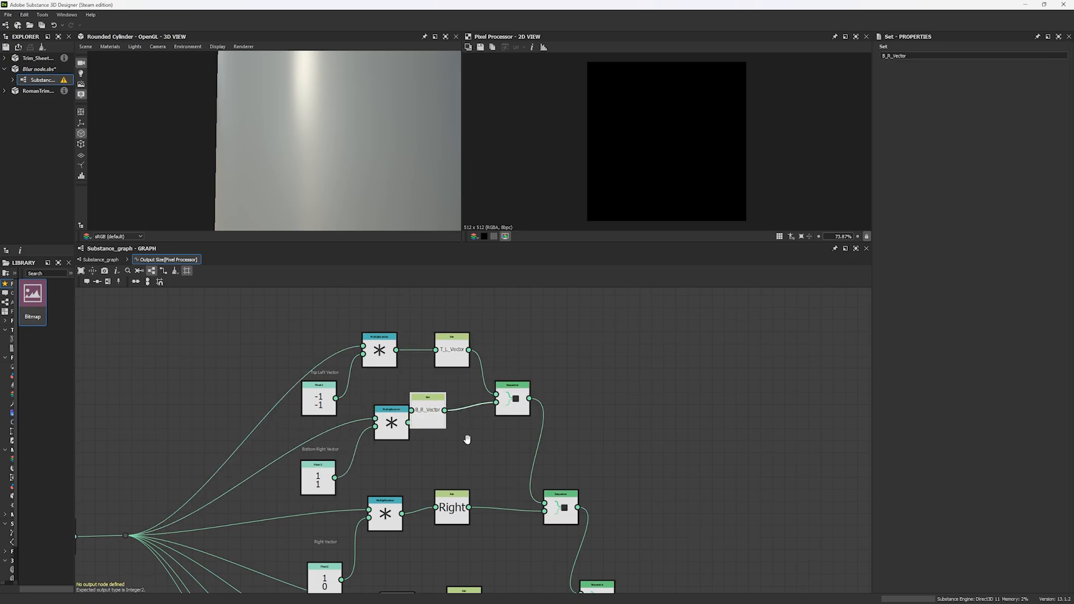
pyautogui.scroll(-2, 466, 439)
pyautogui.click(377, 434)
pyautogui.click(441, 428)
pyautogui.scroll(-1, 490, 481)
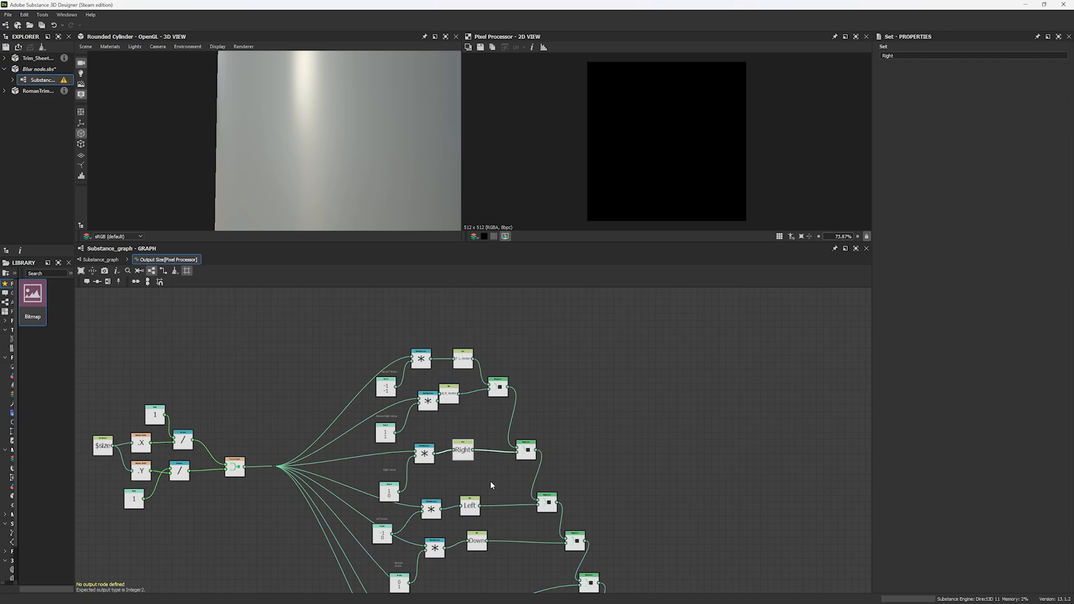
# - Move the last Sequence node down level with the T_R_Vector Set node
pyautogui.scroll(-1, 490, 481)
pyautogui.moveTo(490, 481); pyautogui.dragTo(361, 296, button='middle')
pyautogui.scroll(4, 432, 462)
pyautogui.moveTo(447, 519); pyautogui.dragTo(427, 423, button='middle')
pyautogui.scroll(3, 478, 441)
pyautogui.moveTo(482, 420); pyautogui.dragTo(499, 500)
pyautogui.scroll(-2, 499, 499)
pyautogui.moveTo(499, 499); pyautogui.dragTo(459, 391, button='middle')
pyautogui.press('space')
pyautogui.write('flo')
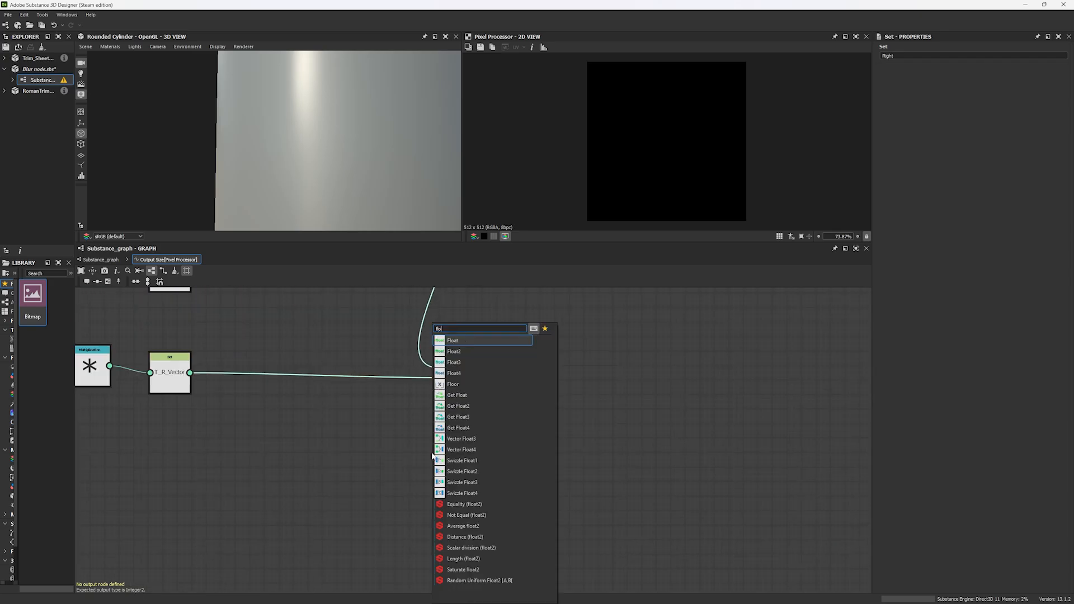
pyautogui.press('Return')
pyautogui.hotkey('ctrl', 'z')
# - Add a Float2 node of 0, 0 and join it to the last Sequence output through a duplicated Sequence node
pyautogui.press('space')
pyautogui.write('floa')
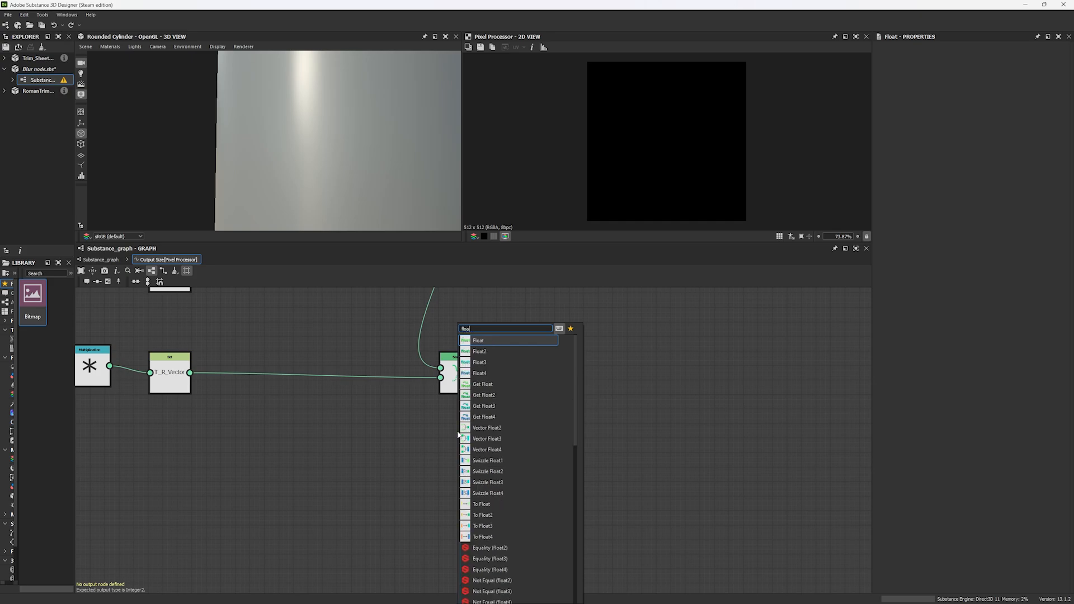
pyautogui.press('Down')
pyautogui.press('Return')
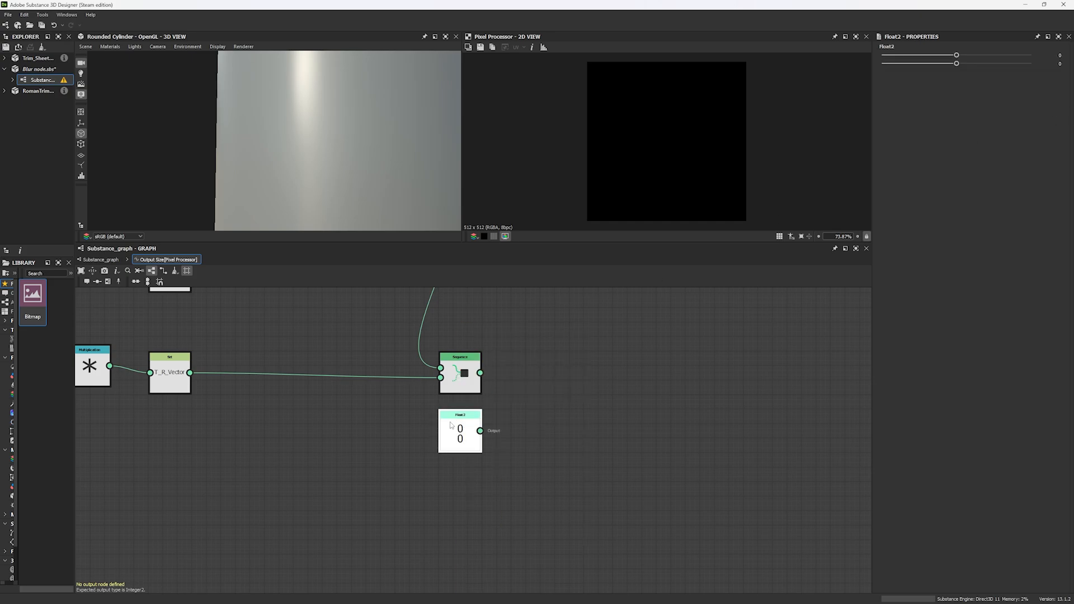
pyautogui.click(460, 375)
pyautogui.hotkey('ctrl', 'd')
pyautogui.moveTo(480, 373); pyautogui.dragTo(480, 430)
# - Try to set the final Sequence node or the Float2 node as the function's output node
pyautogui.click(527, 407)
pyautogui.rightClick(528, 407)
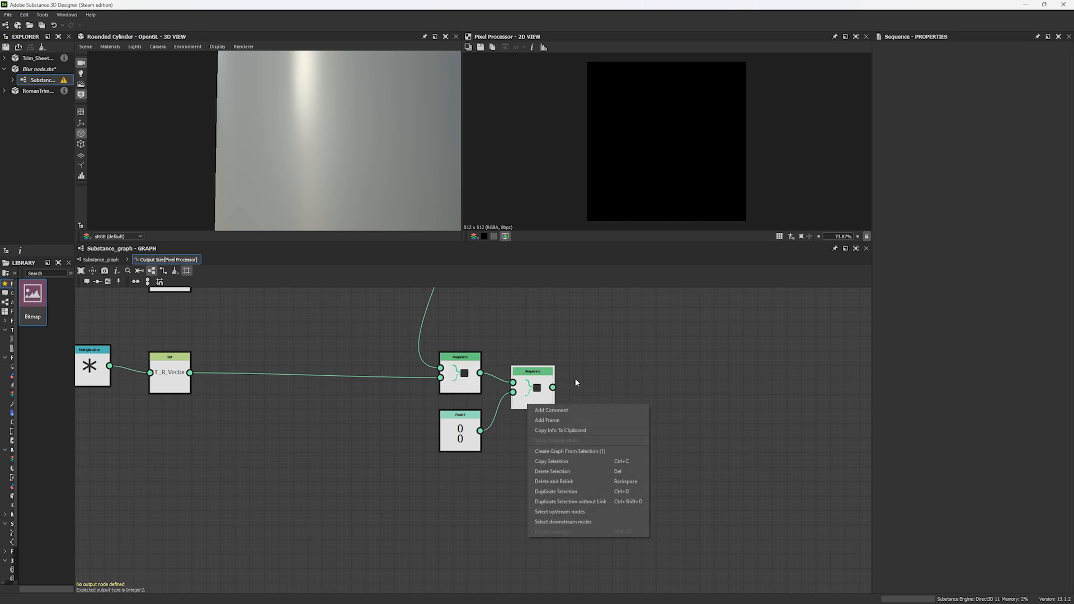
pyautogui.click(460, 421)
pyautogui.rightClick(460, 421)
pyautogui.click(546, 400)
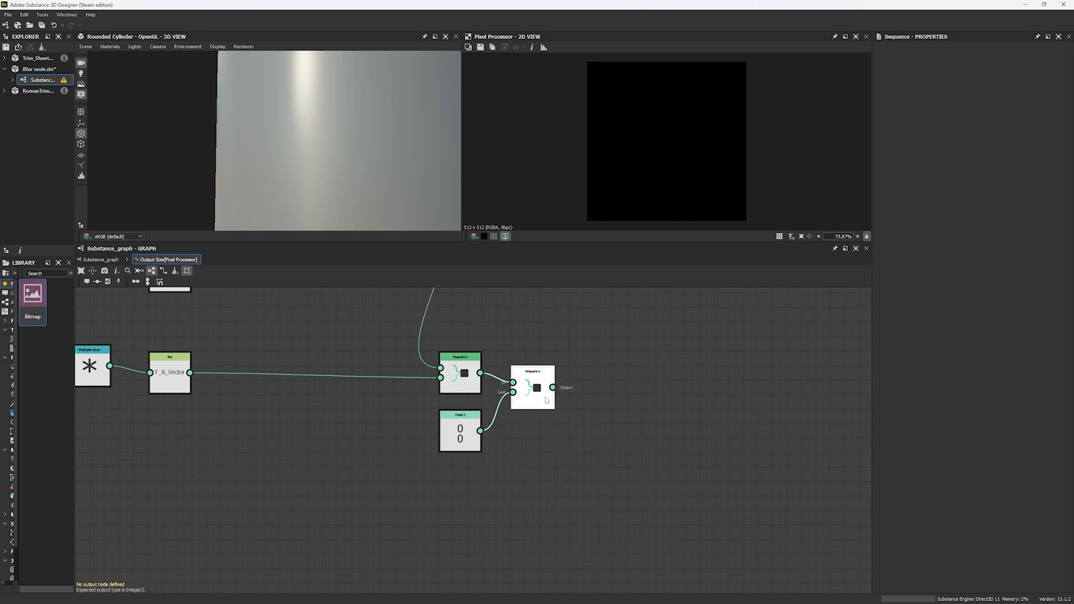
pyautogui.rightClick(546, 399)
pyautogui.click(460, 429)
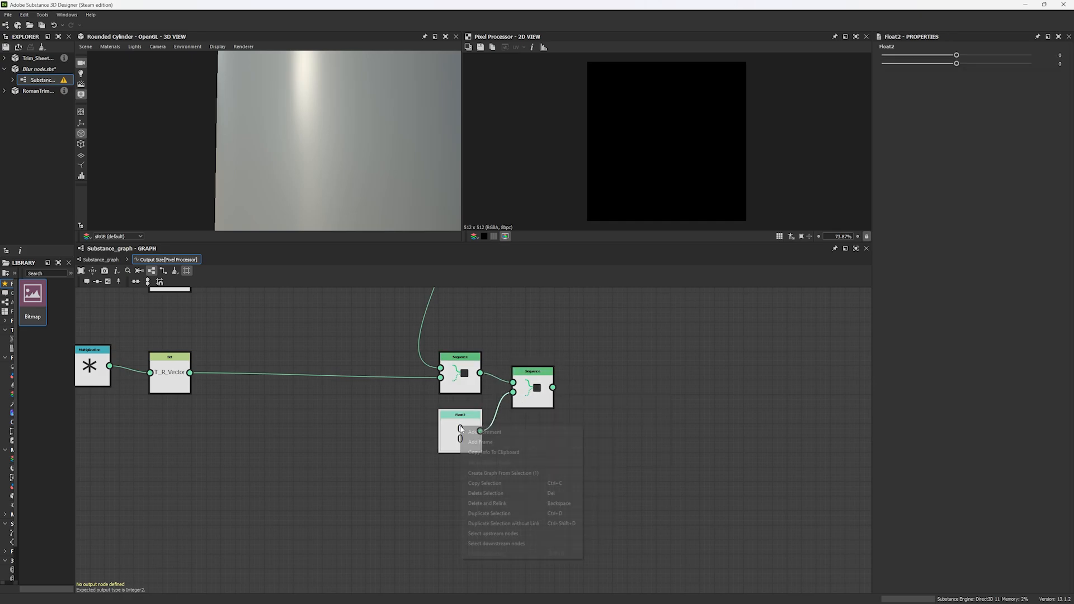
# - Check the final Sequence node again for an option to make it the output node
pyautogui.scroll(-5, 499, 425)
pyautogui.moveTo(498, 470); pyautogui.dragTo(501, 440, button='middle')
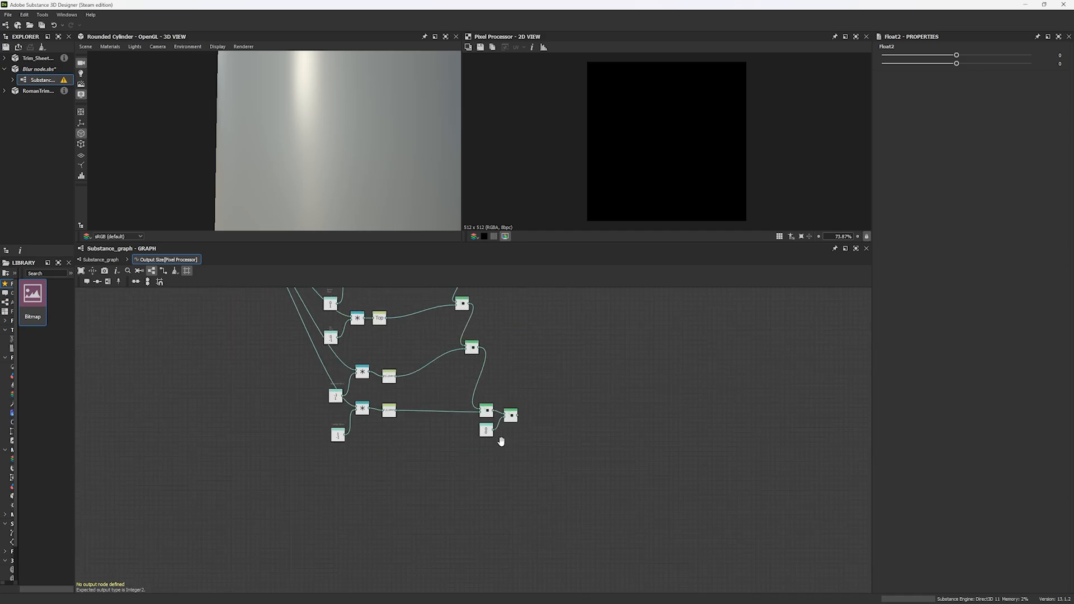
pyautogui.scroll(5, 503, 435)
pyautogui.click(531, 374)
pyautogui.rightClick(531, 374)
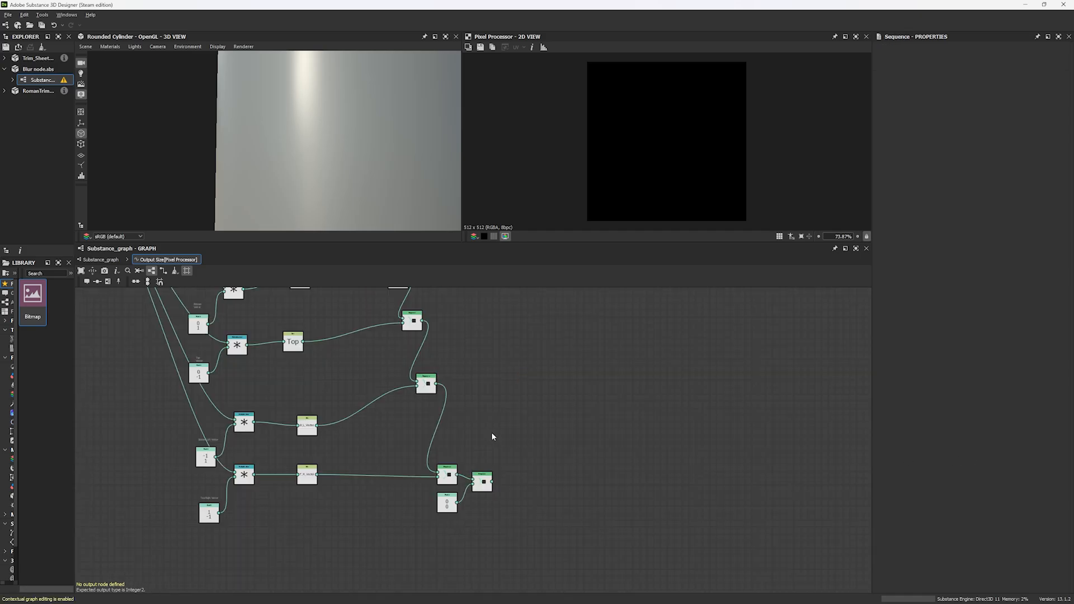
pyautogui.scroll(-5, 615, 478)
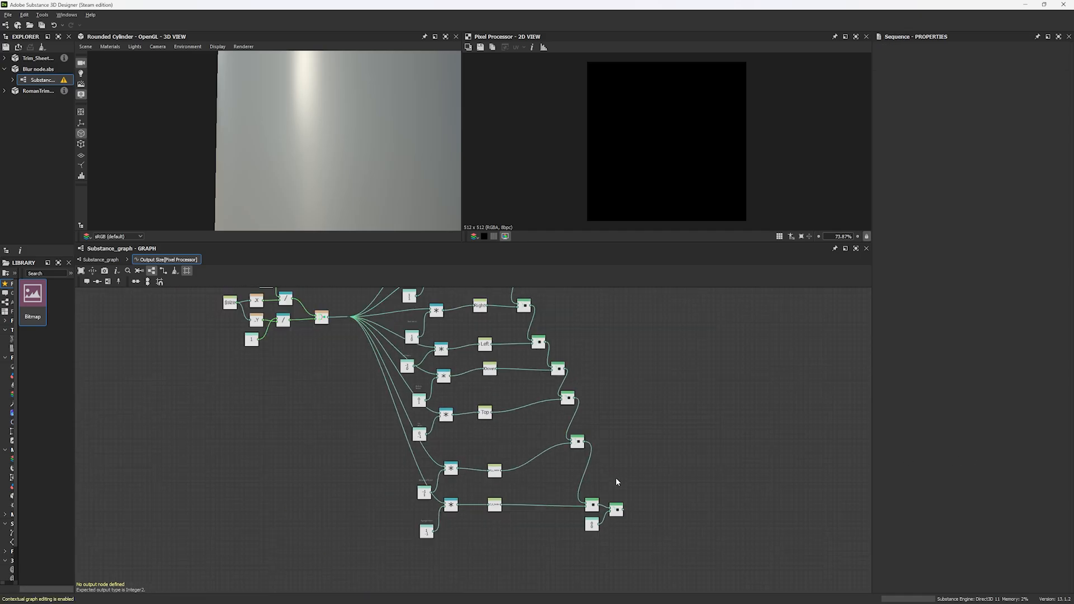
pyautogui.scroll(6, 563, 431)
pyautogui.rightClick(551, 427)
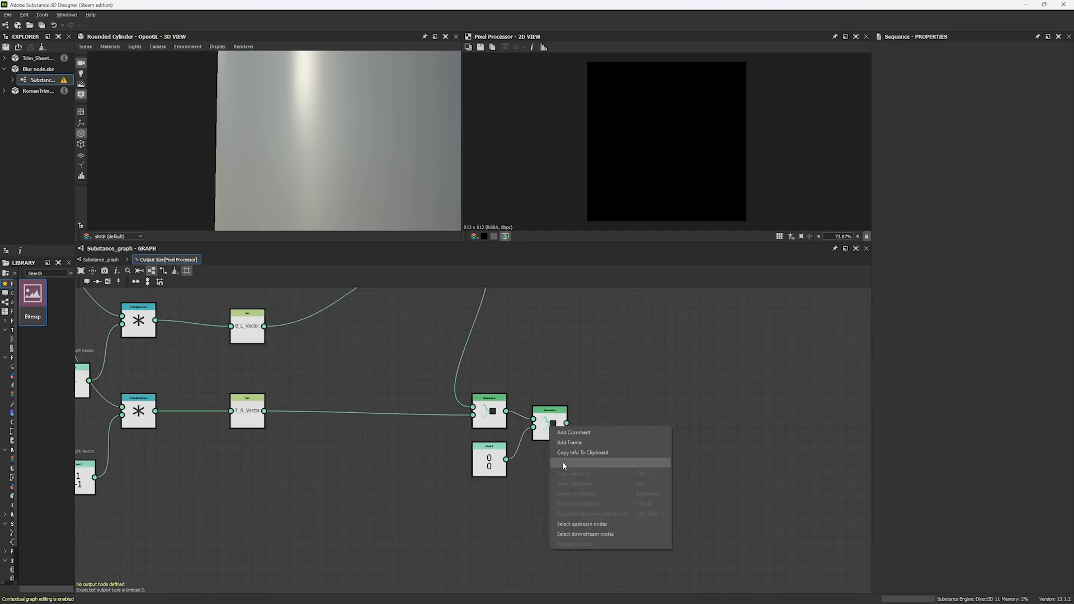
pyautogui.click(550, 424)
pyautogui.rightClick(550, 425)
# - Return to the main graph and open the Per Pixel Function of the uppermost Pixel Processor
pyautogui.scroll(-6, 397, 411)
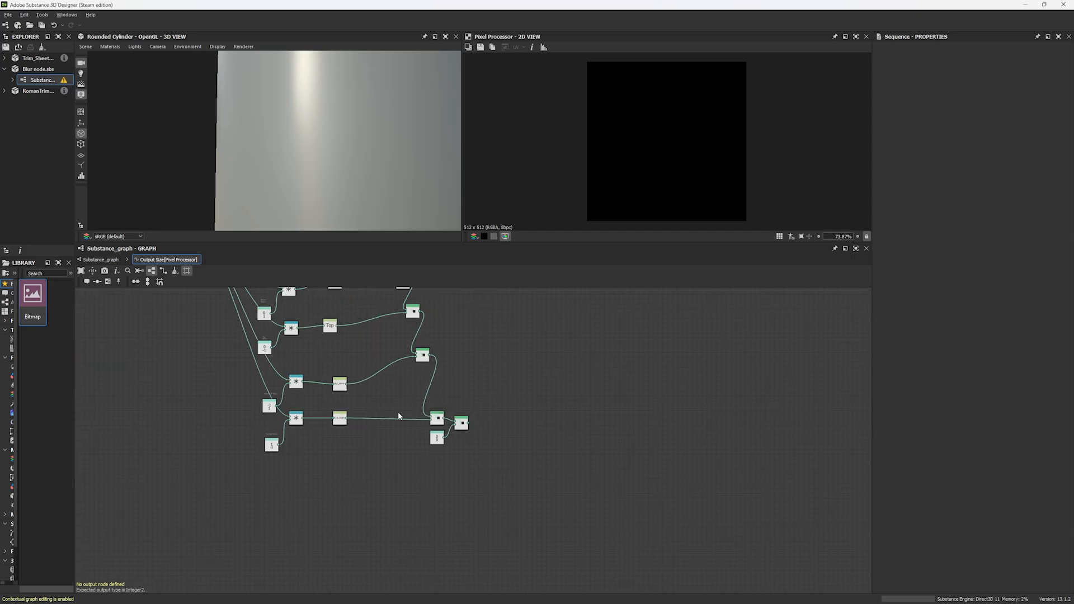
pyautogui.moveTo(397, 411); pyautogui.dragTo(604, 483, button='middle')
pyautogui.click(108, 260)
pyautogui.scroll(-3, 374, 342)
pyautogui.moveTo(373, 342); pyautogui.dragTo(393, 451, button='middle')
pyautogui.scroll(2, 393, 451)
pyautogui.click(358, 385)
pyautogui.click(357, 420)
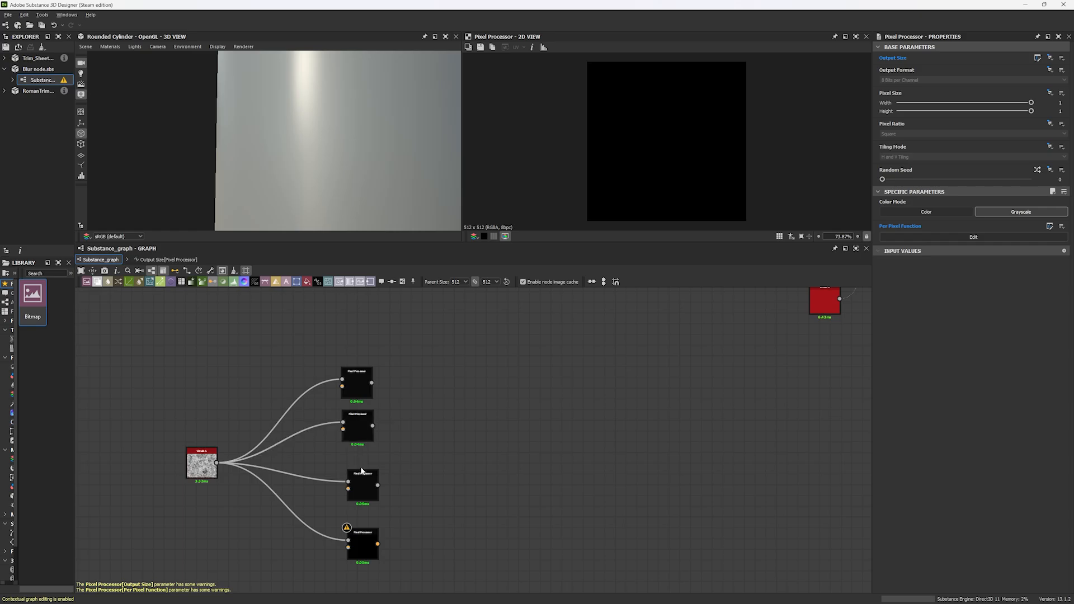
pyautogui.moveTo(363, 485); pyautogui.dragTo(362, 491)
pyautogui.click(357, 384)
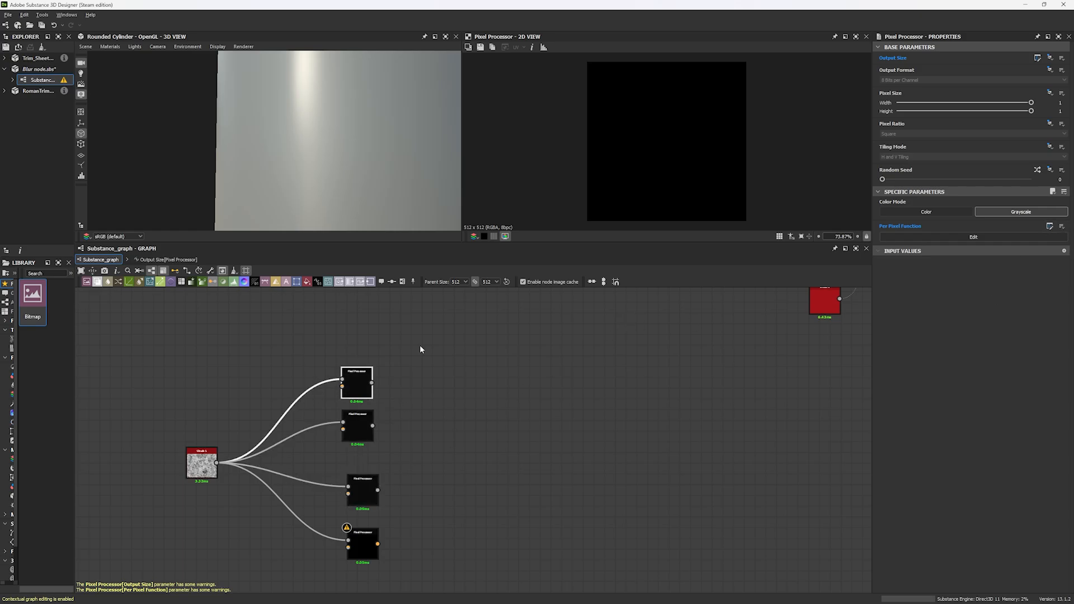
pyautogui.click(960, 238)
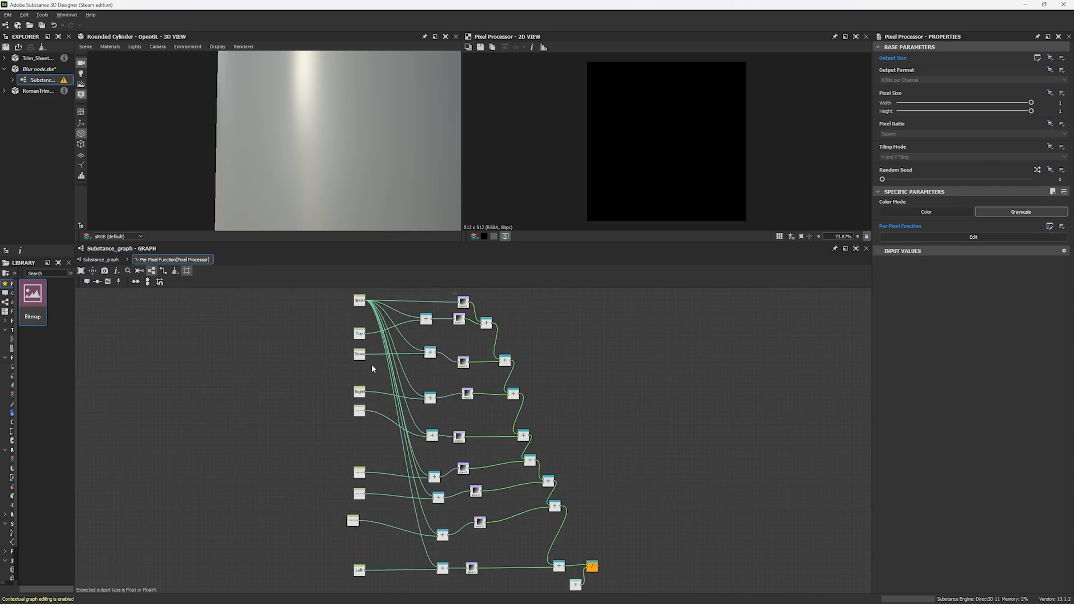
# - Examine how the Per Pixel Function adds $pos to the offset vectors, samples the input and sums the samples
pyautogui.scroll(5, 367, 283)
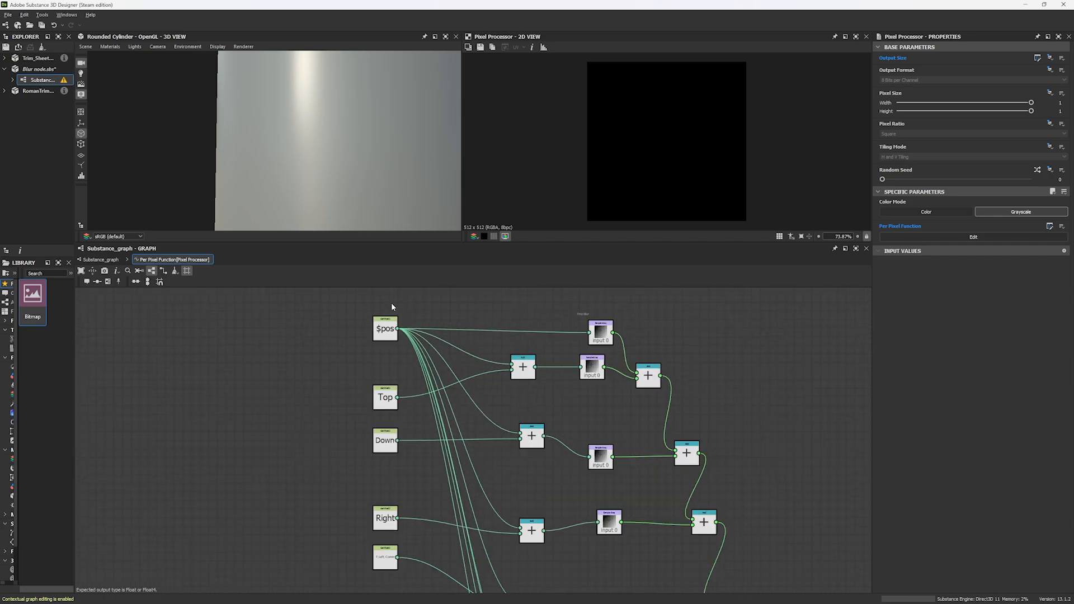
pyautogui.scroll(-3, 391, 306)
pyautogui.scroll(2, 442, 367)
pyautogui.scroll(-4, 468, 413)
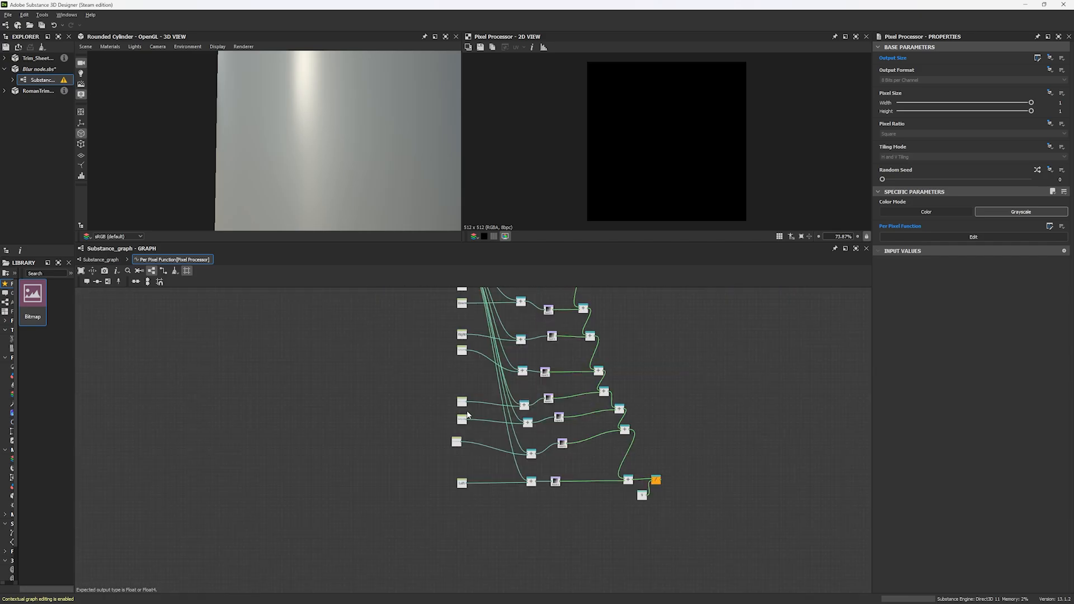
pyautogui.scroll(6, 468, 391)
pyautogui.scroll(-2, 486, 392)
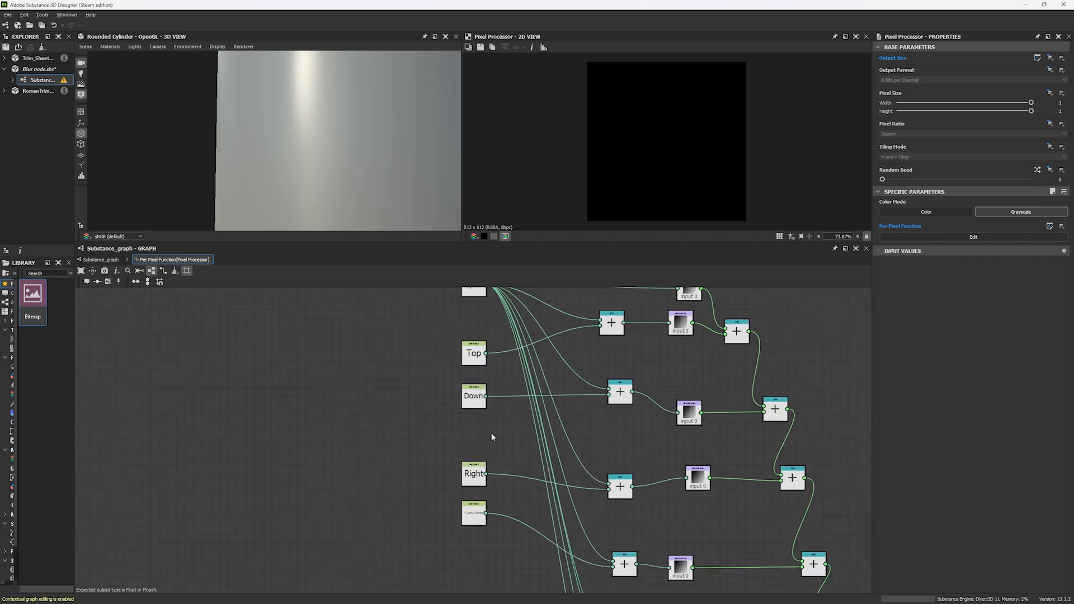
# - Return to the main graph, open the uppermost Pixel Processor's Output Size function and examine its Sequence chain down to the final node
pyautogui.scroll(4, 491, 436)
pyautogui.click(101, 260)
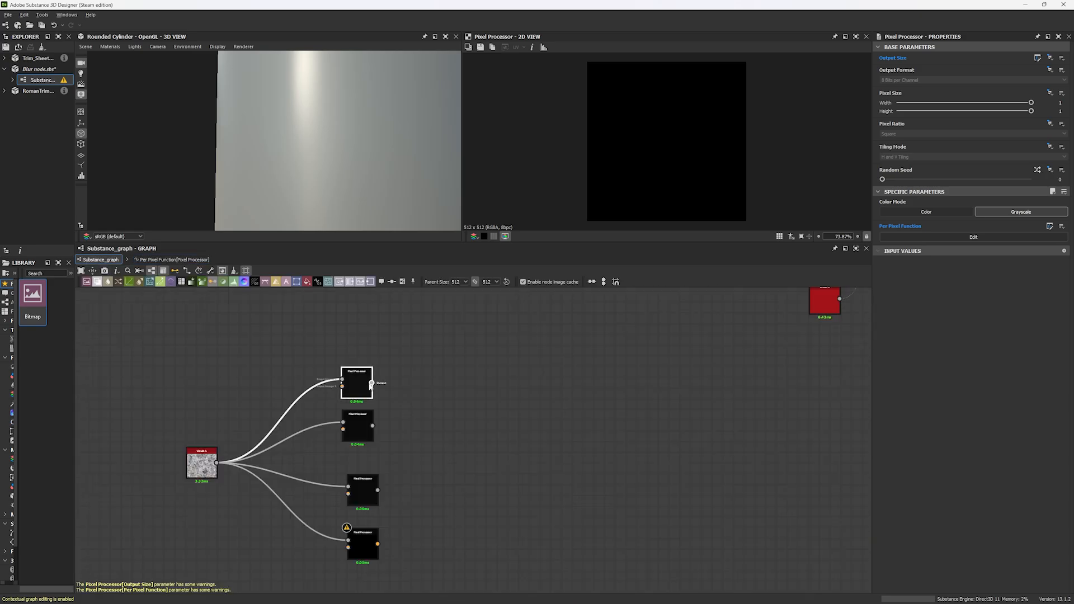
pyautogui.click(1037, 59)
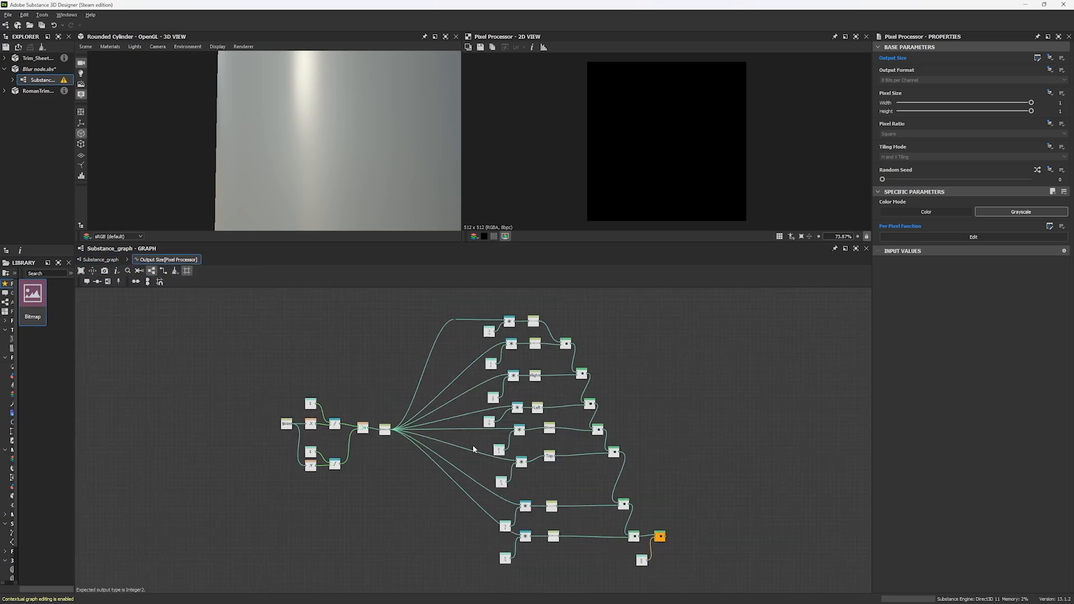
pyautogui.scroll(5, 630, 516)
pyautogui.moveTo(601, 532); pyautogui.dragTo(655, 545, button='middle')
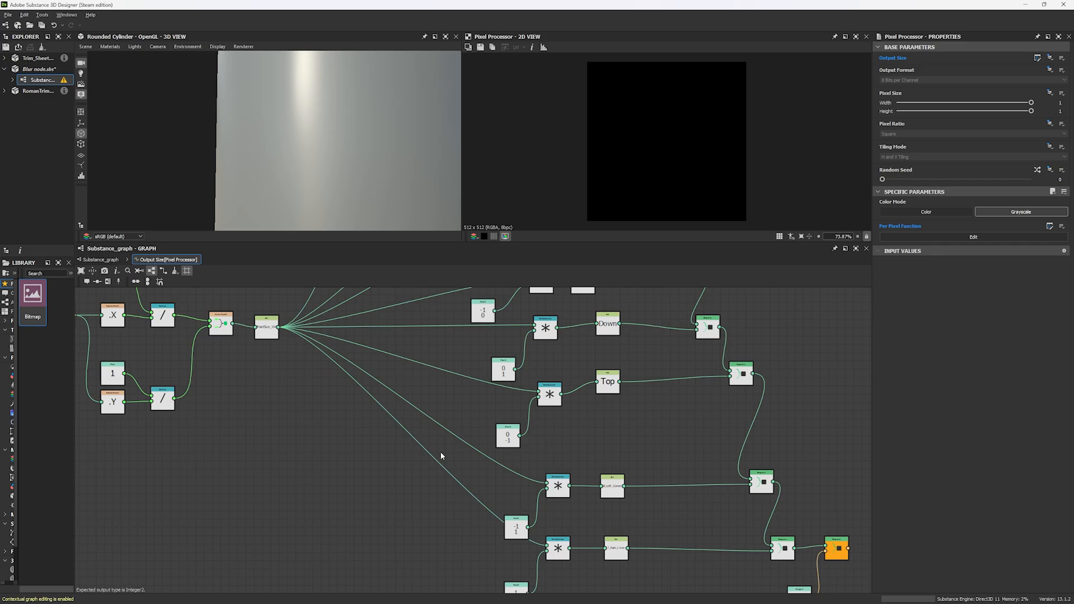
pyautogui.moveTo(442, 455); pyautogui.dragTo(670, 526, button='middle')
pyautogui.scroll(-3, 478, 434)
pyautogui.moveTo(477, 433); pyautogui.dragTo(321, 362, button='middle')
pyautogui.scroll(2, 587, 462)
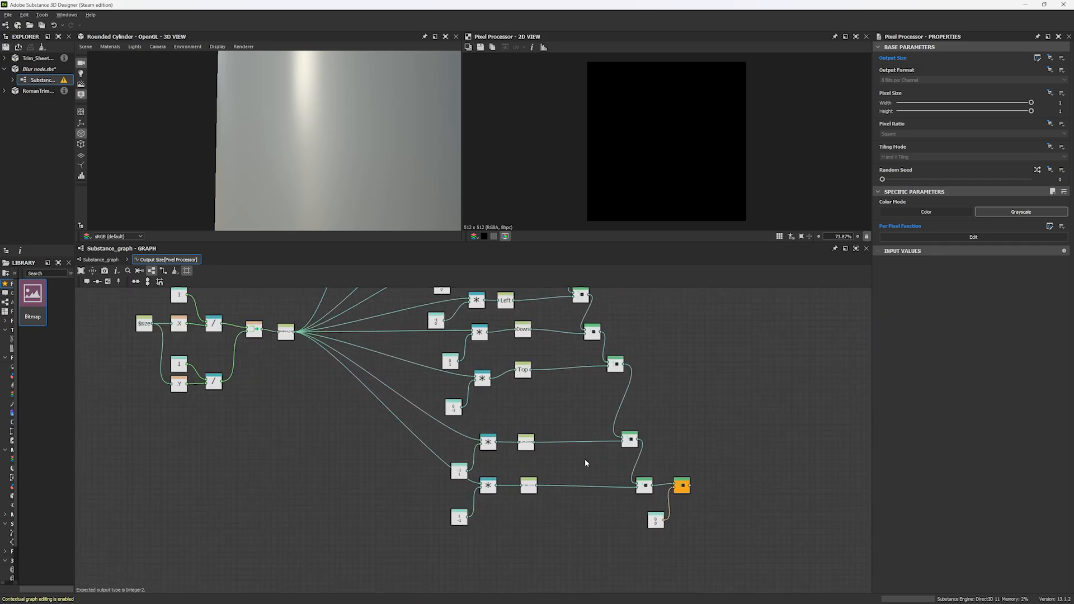
pyautogui.moveTo(678, 501); pyautogui.dragTo(541, 561, button='middle')
pyautogui.scroll(8, 538, 553)
# - Check the last two Sequence nodes in the Output Size function for an option to set the output node
pyautogui.rightClick(538, 508)
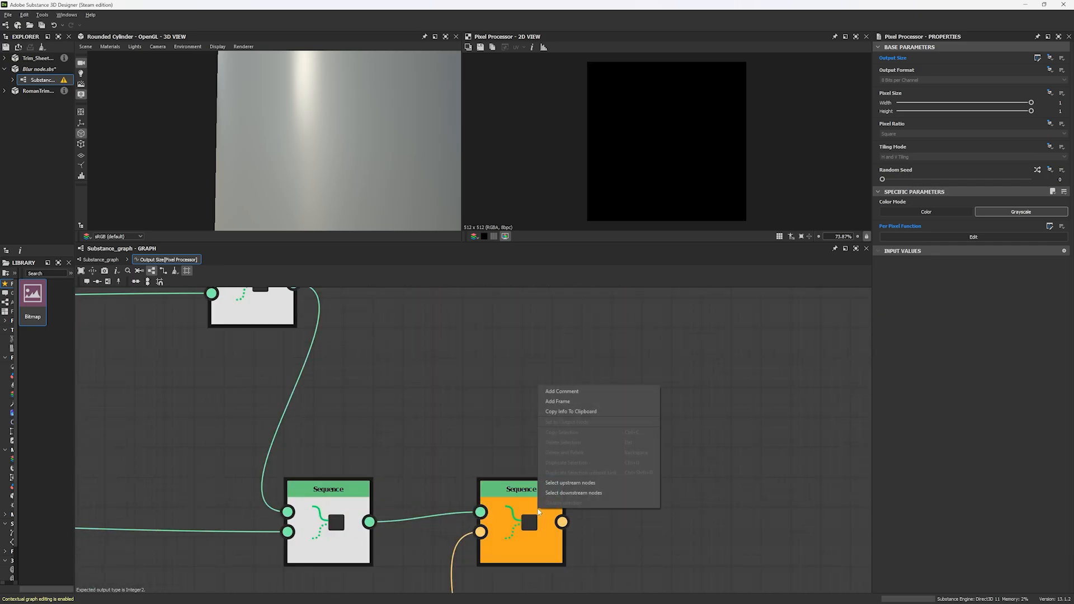
pyautogui.rightClick(359, 491)
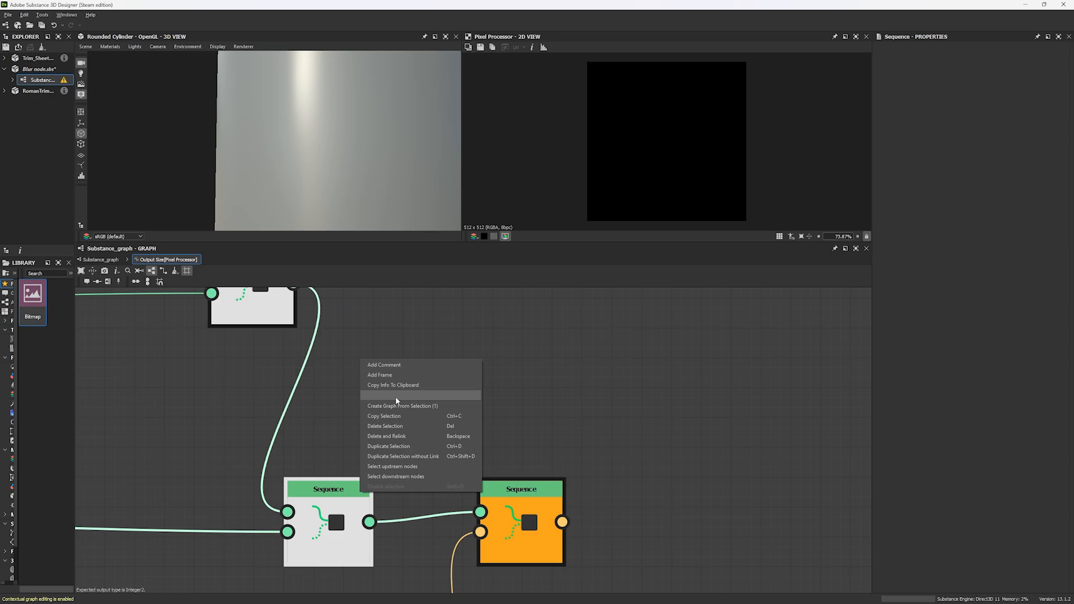
pyautogui.click(321, 428)
# - Return to the main graph and delete the lowest Pixel Processor, the one with the warning
pyautogui.scroll(-8, 326, 447)
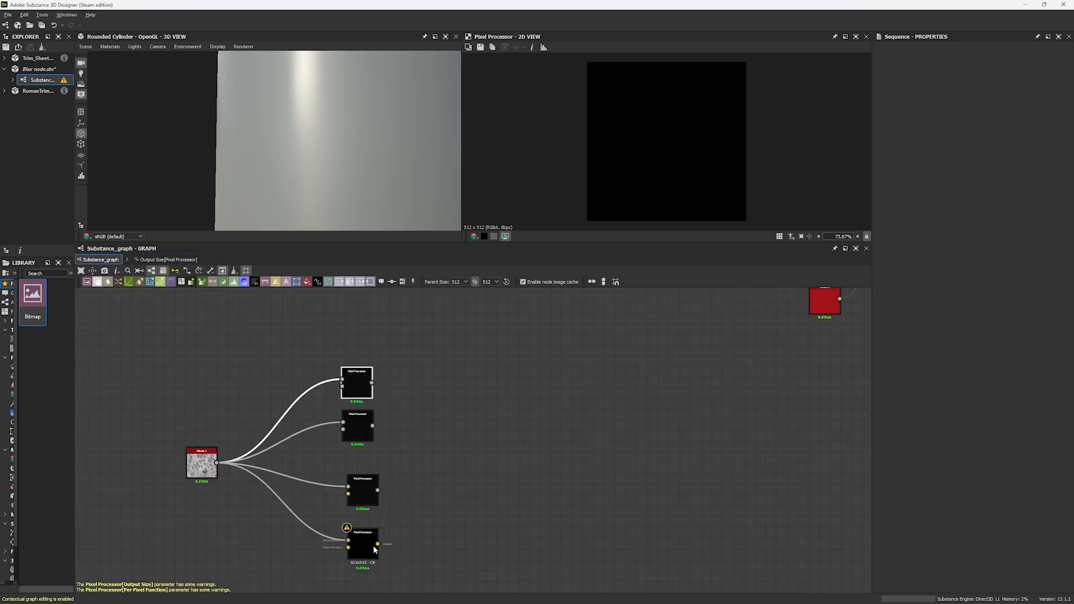
pyautogui.click(349, 554)
pyautogui.press('Delete')
# - Show the uppermost Pixel Processor's output in the 2D view and open its Per Pixel Function
pyautogui.doubleClick(363, 386)
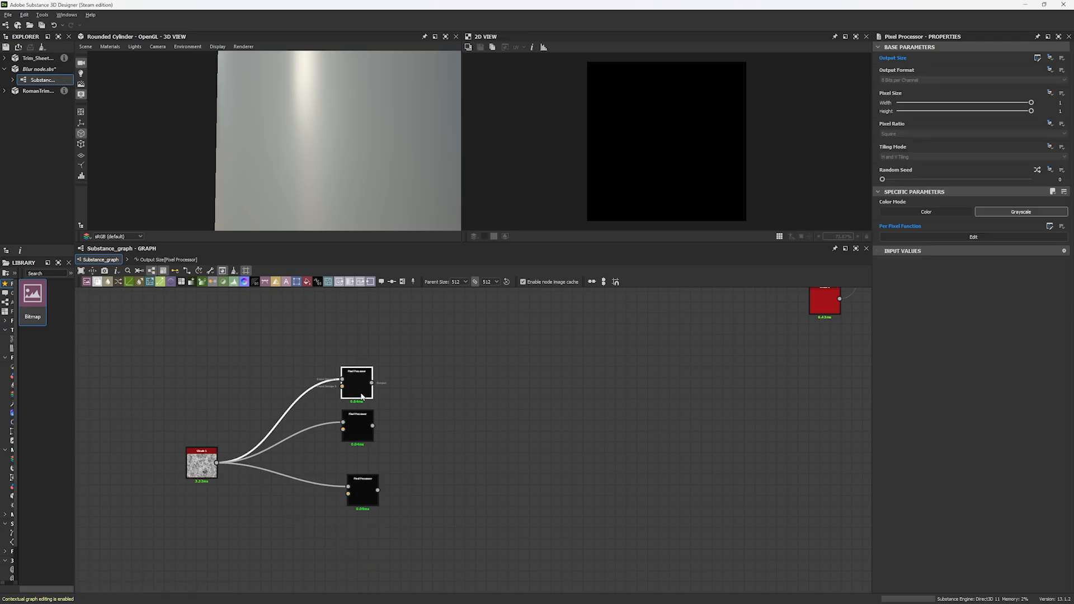
pyautogui.click(959, 237)
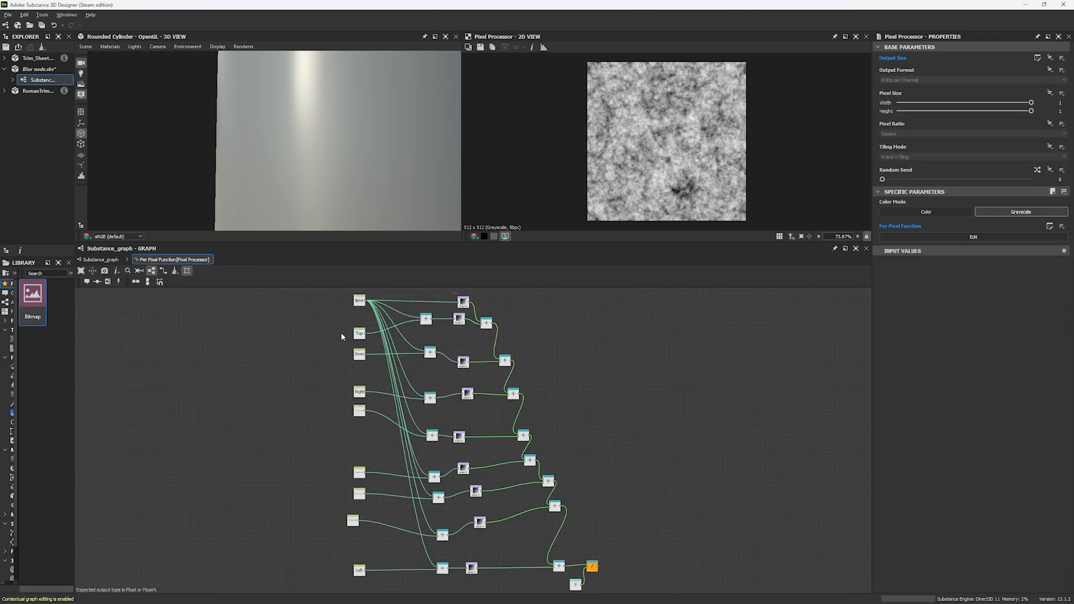
pyautogui.scroll(3, 340, 332)
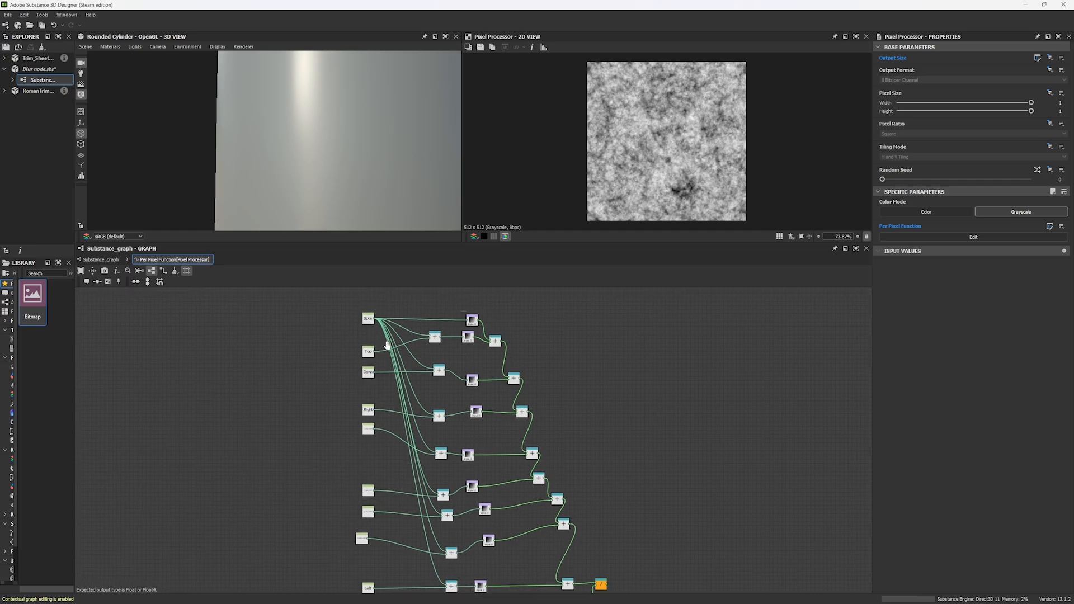
pyautogui.scroll(2, 391, 369)
pyautogui.click(363, 366)
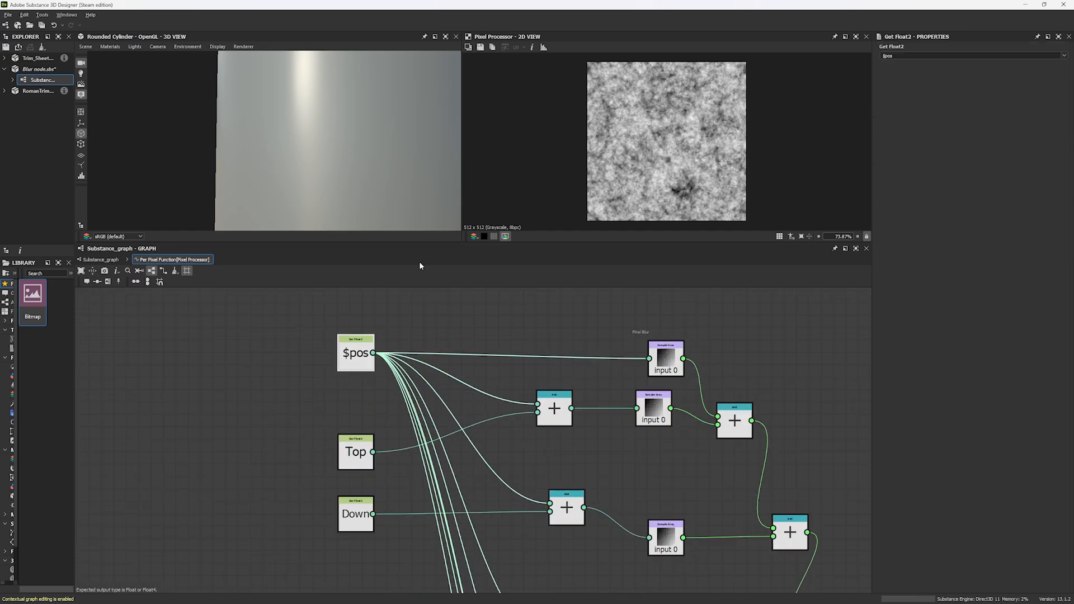
pyautogui.scroll(-3, 434, 350)
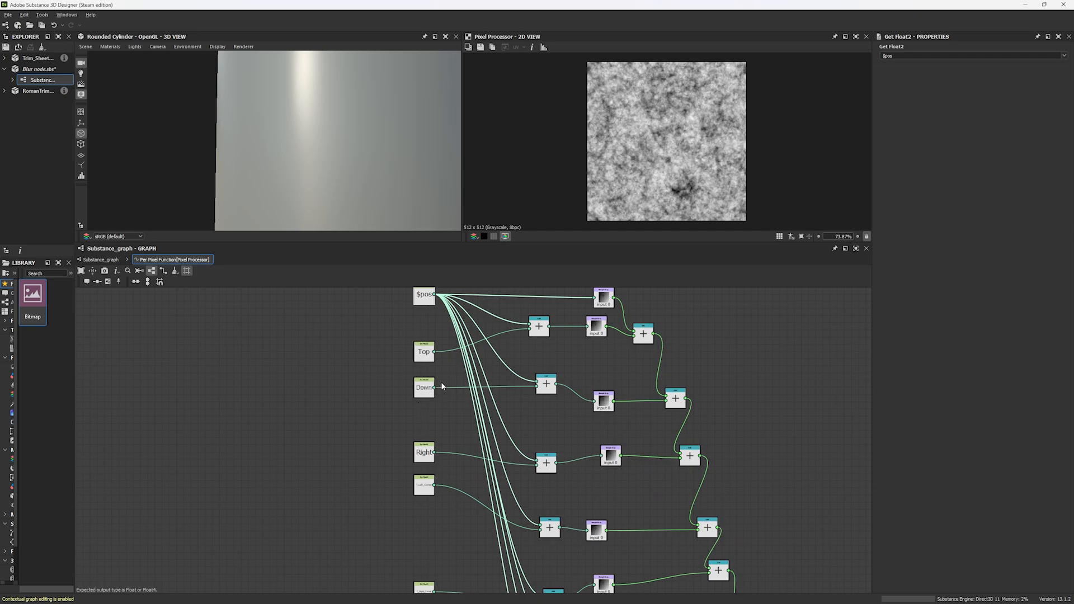
pyautogui.scroll(-3, 487, 340)
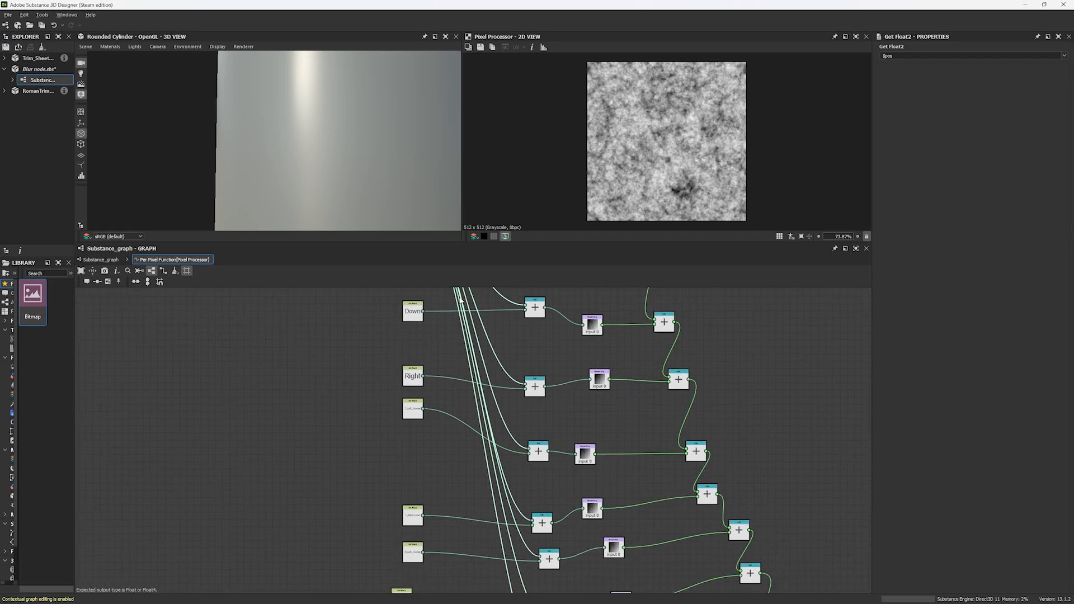
pyautogui.scroll(4, 384, 363)
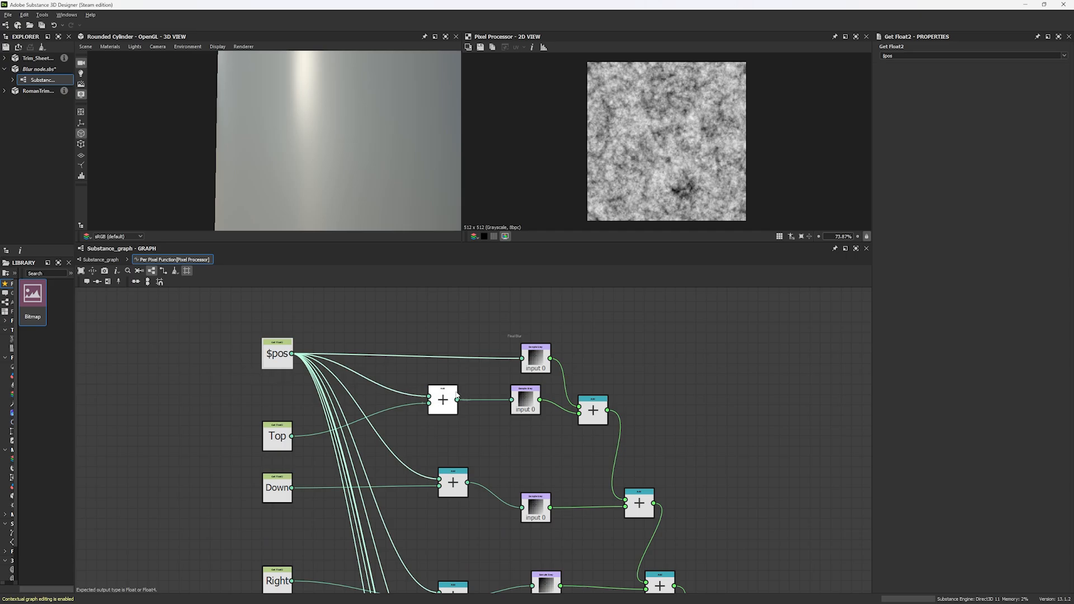
# - Delete the comment above the first Sample Gray node and shift the two uppermost Sample Gray nodes away from their Add node
pyautogui.click(514, 335)
pyautogui.scroll(3, 510, 336)
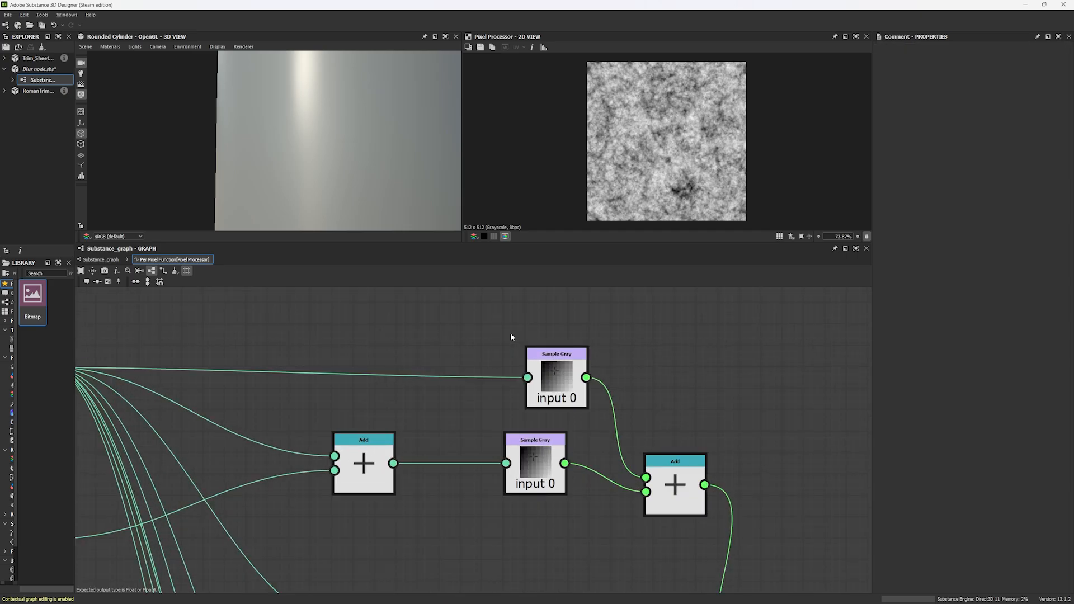
pyautogui.moveTo(503, 331); pyautogui.dragTo(480, 468)
pyautogui.click(536, 416)
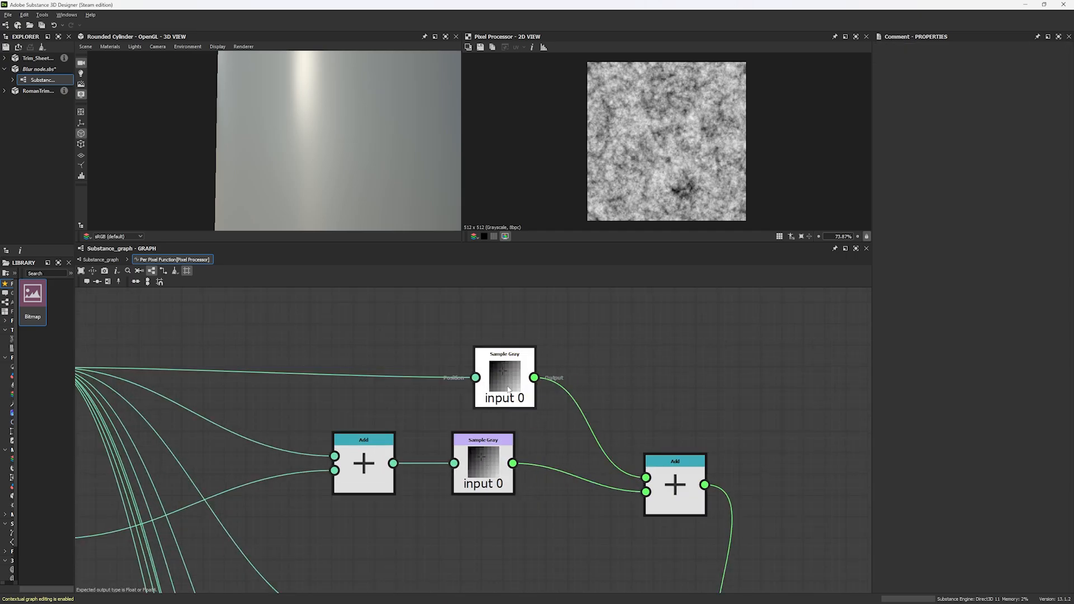
pyautogui.click(508, 388)
# - Place the Gaussian Blur Kernel image beside the node graph and underline its centre weight of 4
pyautogui.scroll(-6, 425, 419)
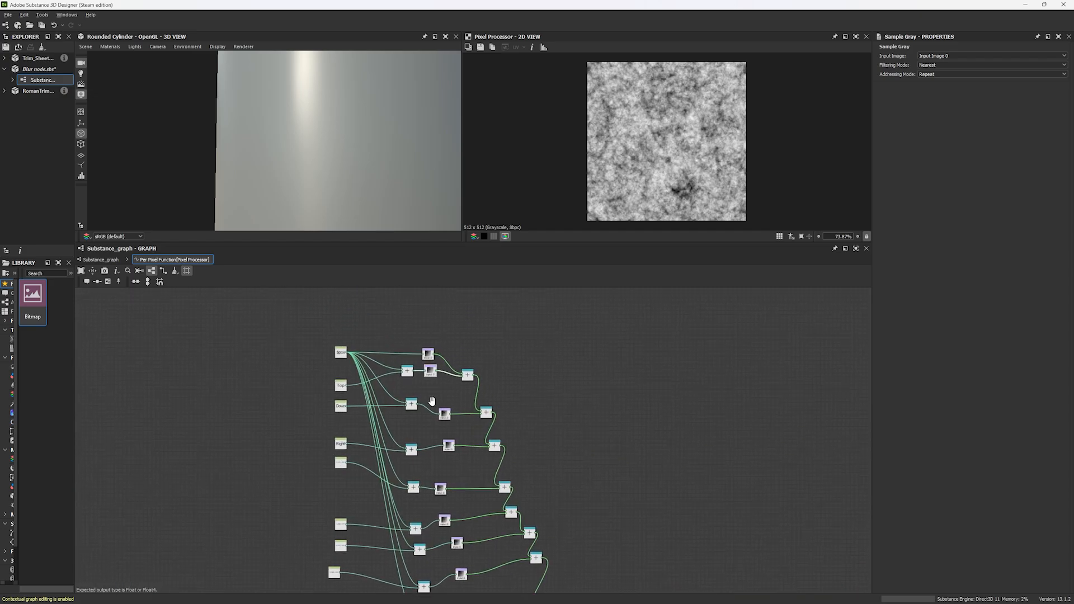
pyautogui.scroll(5, 433, 342)
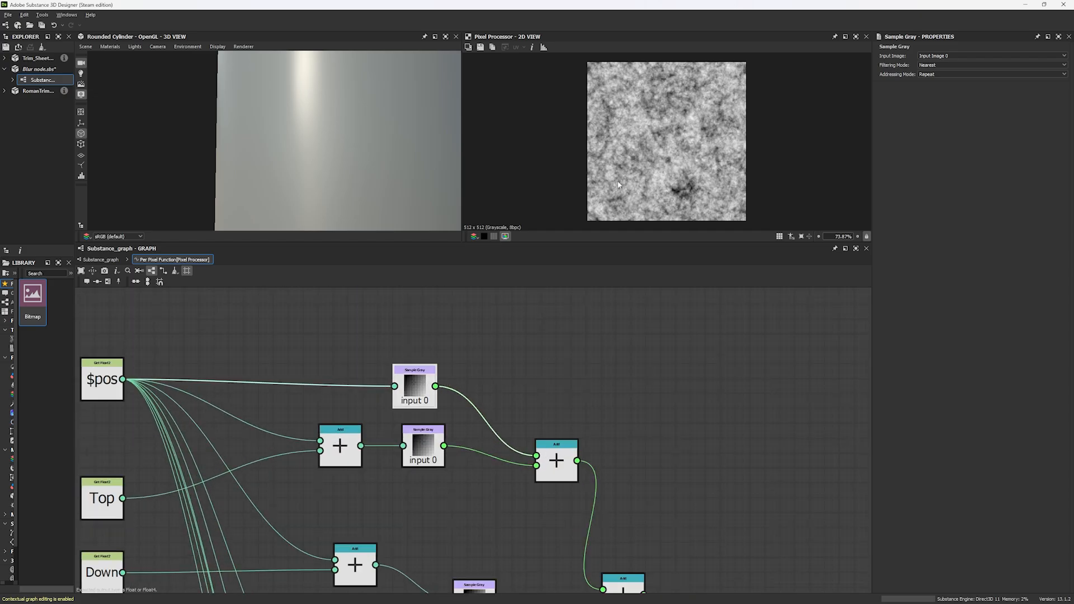
pyautogui.scroll(-4, 472, 418)
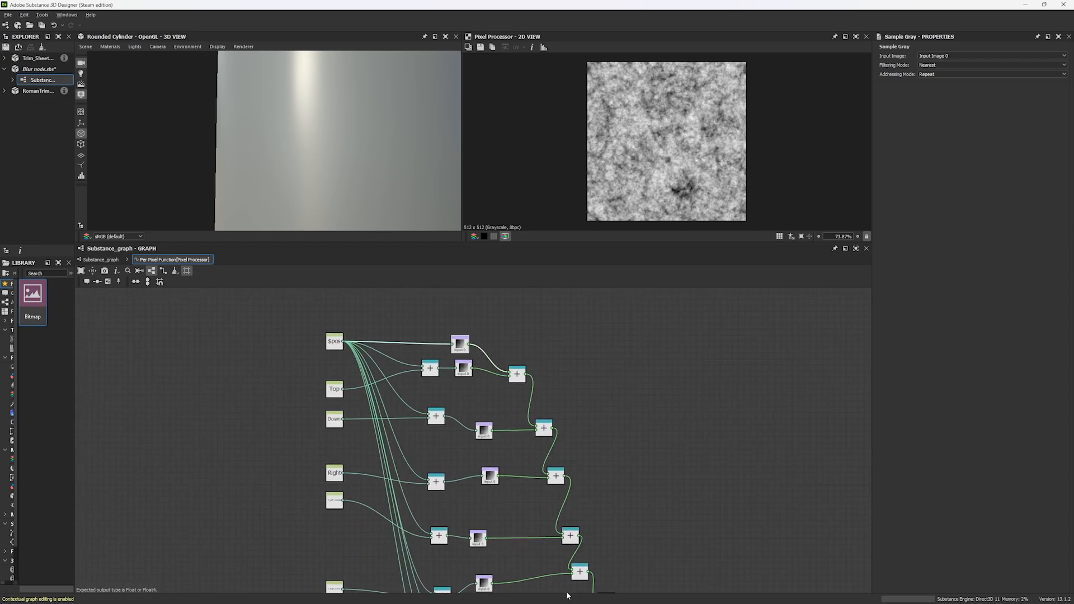
pyautogui.click(573, 551)
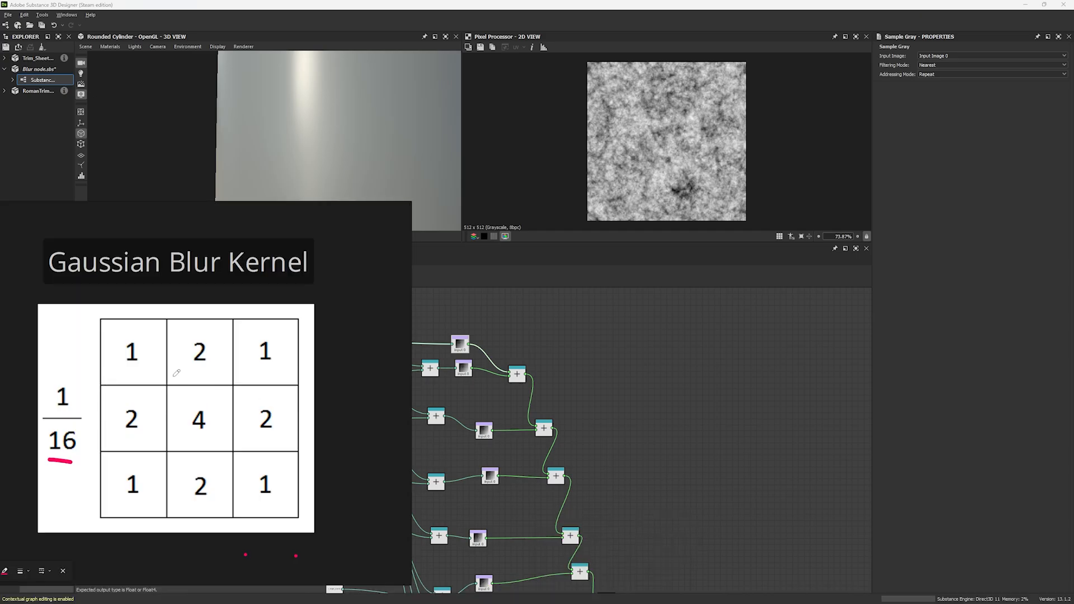
pyautogui.moveTo(304, 408); pyautogui.dragTo(235, 408, button='right')
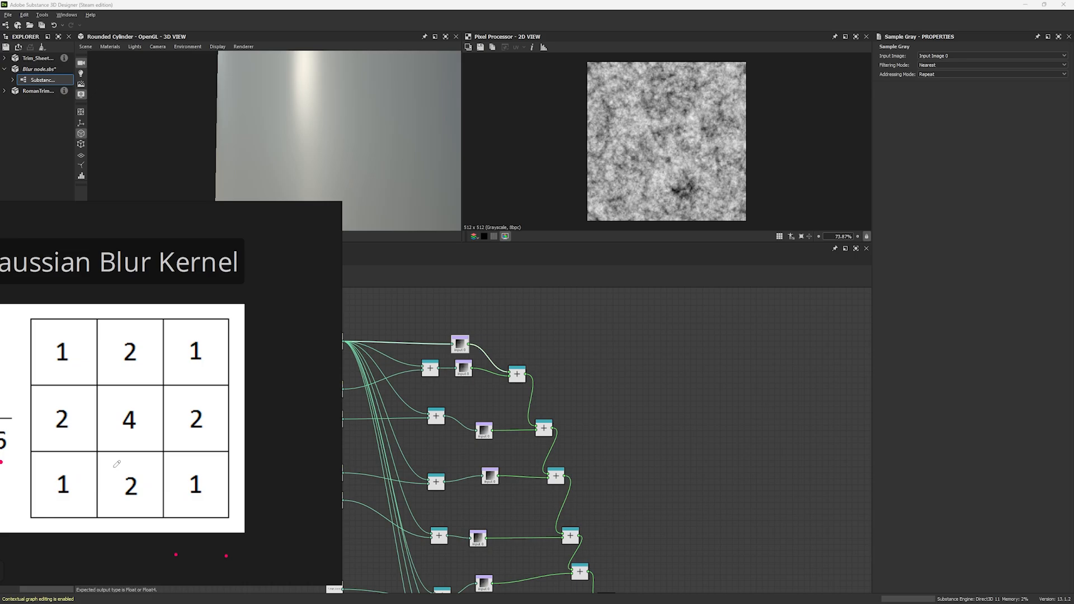
pyautogui.moveTo(400, 394); pyautogui.dragTo(470, 399, button='middle')
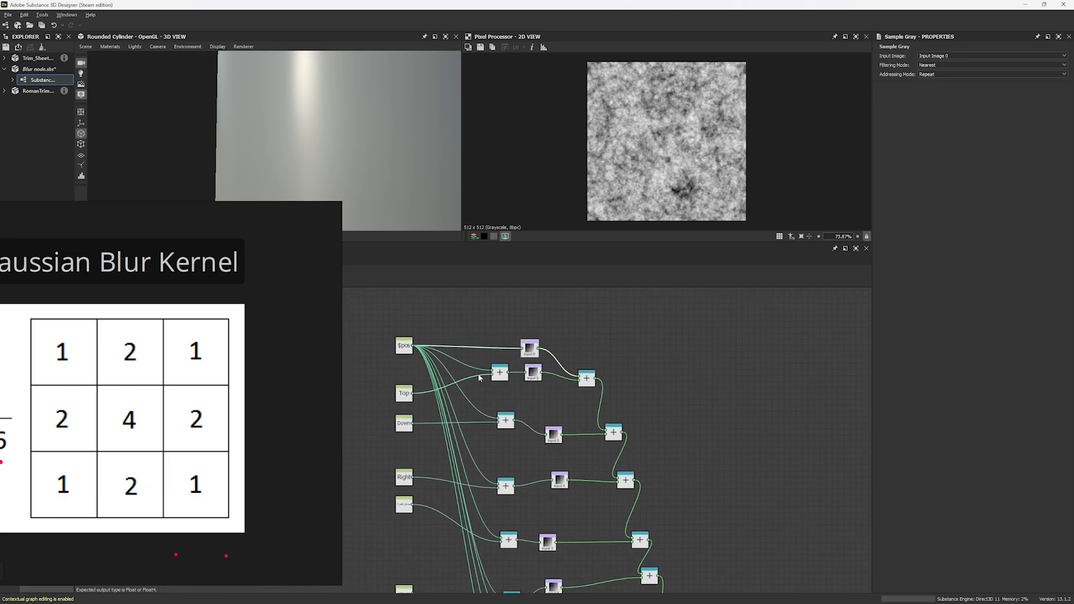
pyautogui.scroll(5, 424, 346)
pyautogui.moveTo(424, 346); pyautogui.dragTo(472, 374, button='middle')
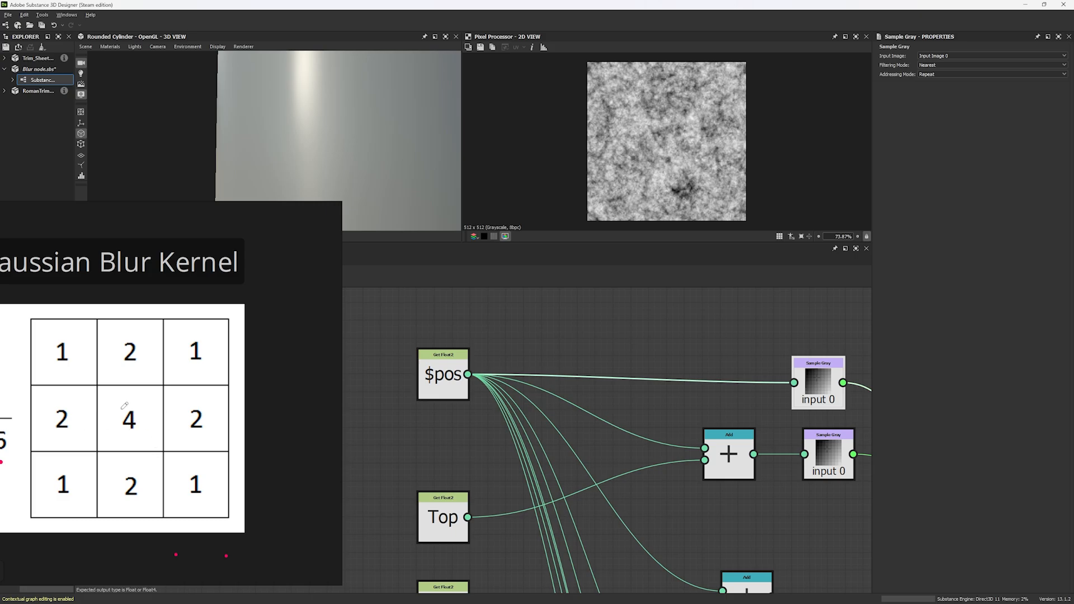
pyautogui.moveTo(114, 435); pyautogui.dragTo(152, 430)
# - Add a Multiplication node and a Float node, feeding the Float and the $pos Sample Gray into the multiplication
pyautogui.moveTo(769, 337); pyautogui.dragTo(498, 350, button='middle')
pyautogui.click(674, 362)
pyautogui.press('space')
pyautogui.write('mul')
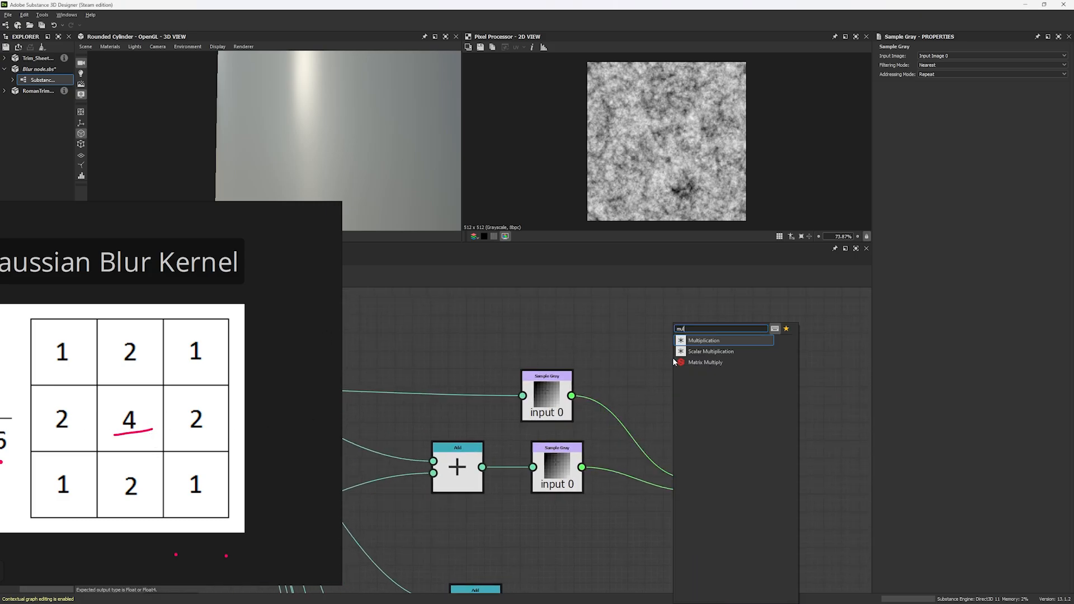
pyautogui.press('Return')
pyautogui.press('space')
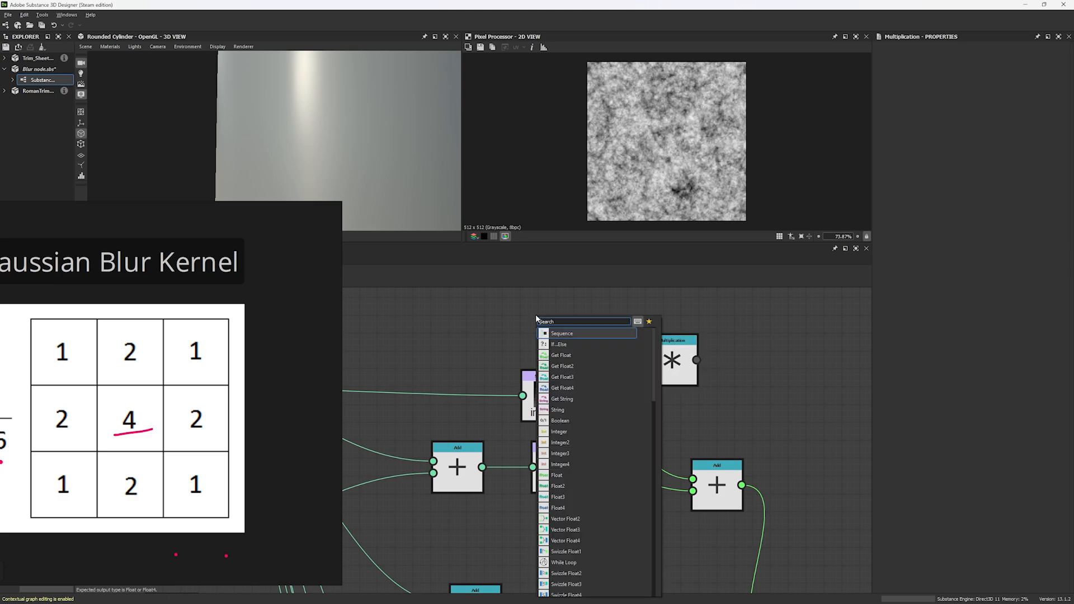
pyautogui.write('floa')
pyautogui.press('Return')
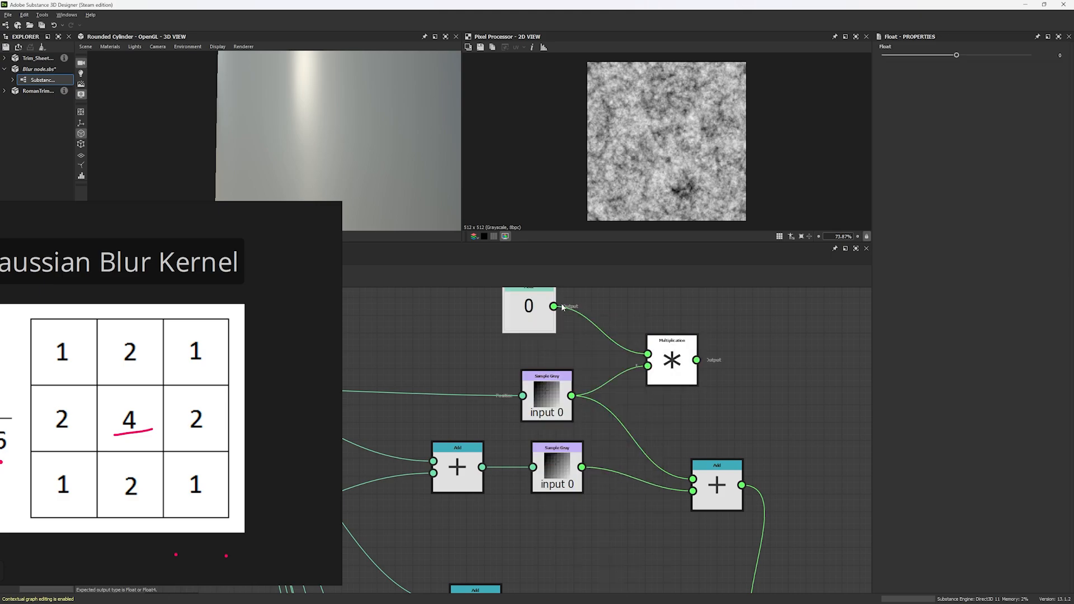
# - Set the Float to 4, feed the product into the first summing Add node and move that Add node farther away
pyautogui.click(773, 309)
pyautogui.moveTo(692, 479); pyautogui.dragTo(696, 360)
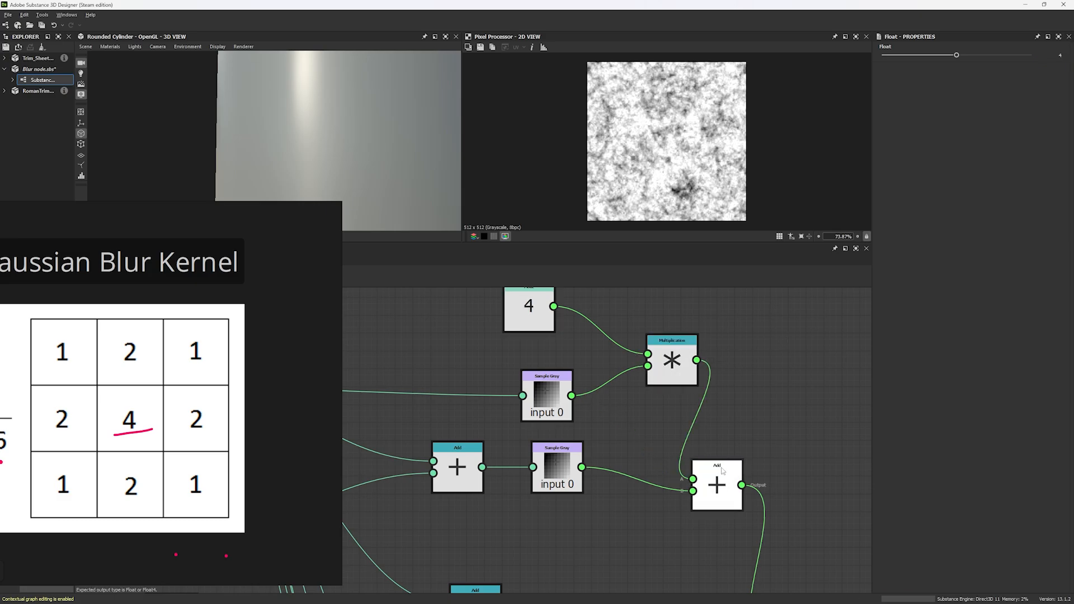
pyautogui.moveTo(721, 471); pyautogui.dragTo(802, 453)
pyautogui.scroll(-4, 588, 423)
pyautogui.moveTo(588, 423)
pyautogui.mouseDown(button='middle')
pyautogui.moveTo(733, 373)
pyautogui.moveTo(651, 382)
pyautogui.mouseUp(button='middle')
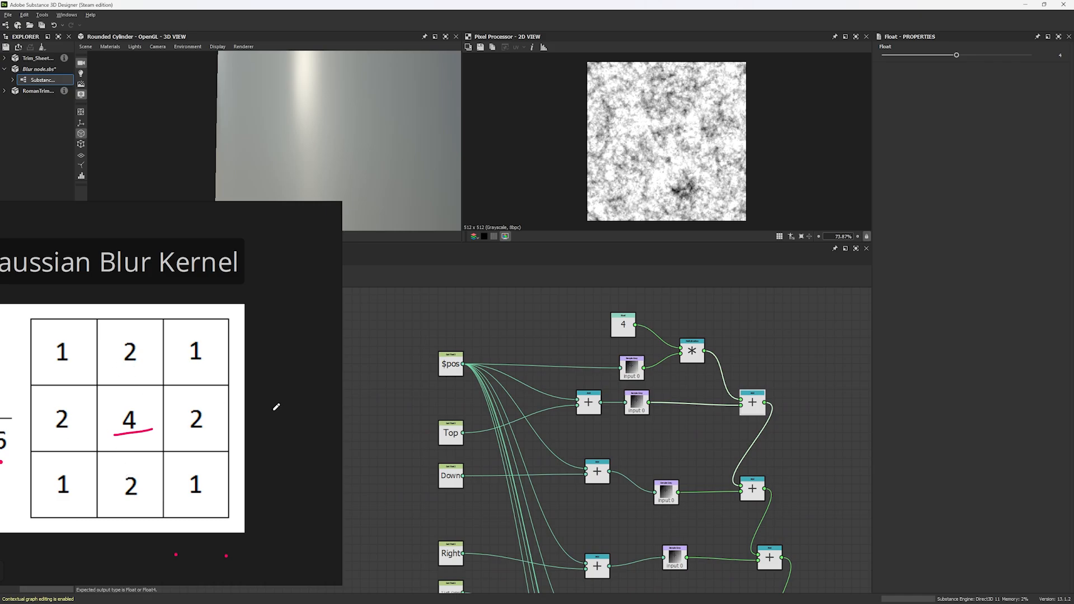
# - Duplicate the Multiplication node and connect the Top neighbour's Sample Gray output to the copy
pyautogui.moveTo(636, 402); pyautogui.dragTo(548, 398, button='middle')
pyautogui.scroll(1, 618, 357)
pyautogui.click(608, 355)
pyautogui.hotkey('ctrl', 'c')
pyautogui.hotkey('ctrl', 'v')
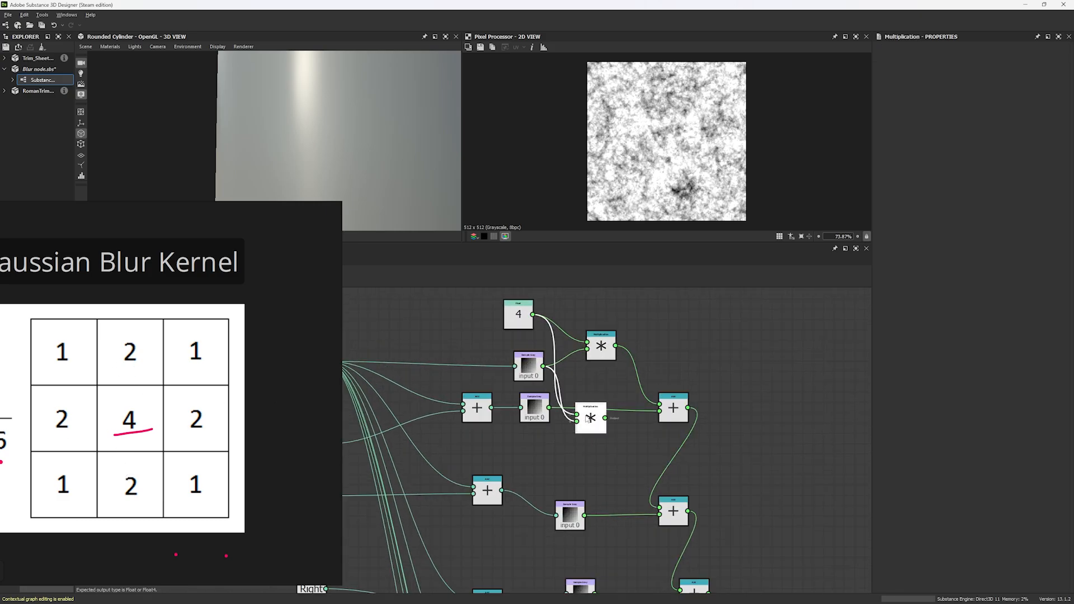
pyautogui.scroll(3, 586, 415)
pyautogui.moveTo(578, 428); pyautogui.dragTo(597, 446)
pyautogui.moveTo(521, 400); pyautogui.dragTo(587, 430)
pyautogui.moveTo(486, 335); pyautogui.dragTo(514, 401, button='middle')
pyautogui.scroll(-2, 515, 399)
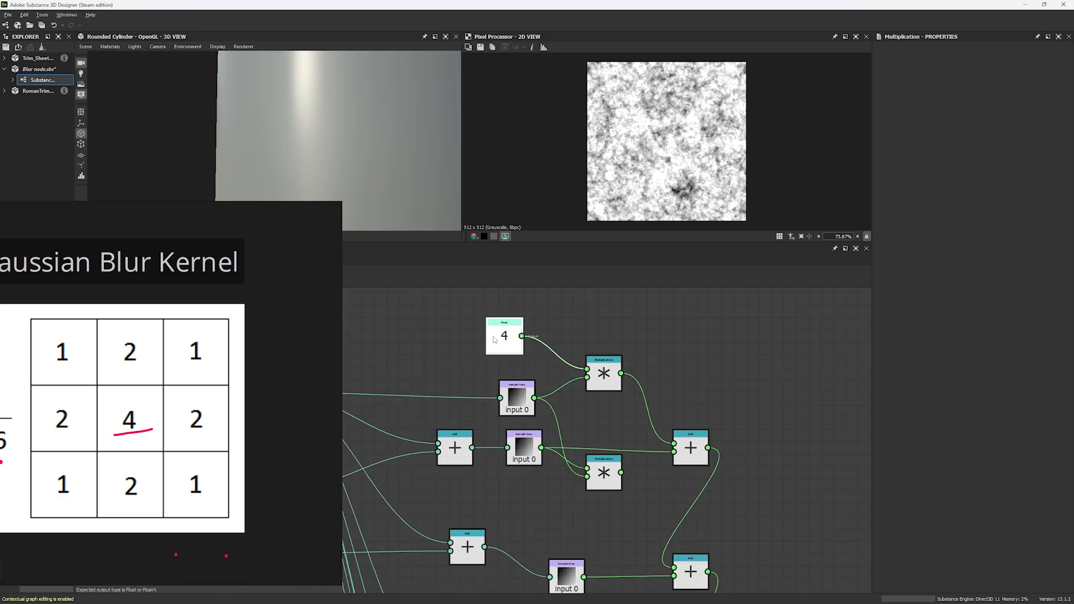
# - Duplicate the Float node holding 4 and connect the copy to the second Multiplication node's other input
pyautogui.click(494, 339)
pyautogui.hotkey('ctrl', 'c')
pyautogui.hotkey('ctrl', 'v')
pyautogui.scroll(3, 545, 514)
pyautogui.moveTo(622, 443); pyautogui.dragTo(593, 500)
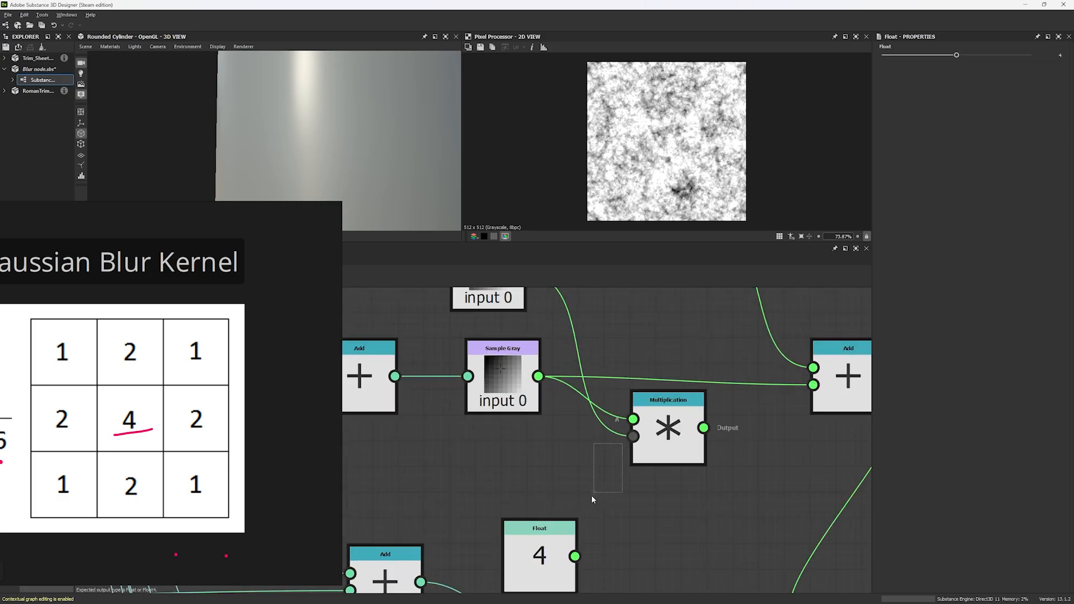
pyautogui.moveTo(574, 556); pyautogui.dragTo(633, 436)
# - Set the duplicated Float to 2, feed the Top sample's product into the first summing Add node and align the Multiplication with that row
pyautogui.moveTo(540, 528); pyautogui.dragTo(525, 502)
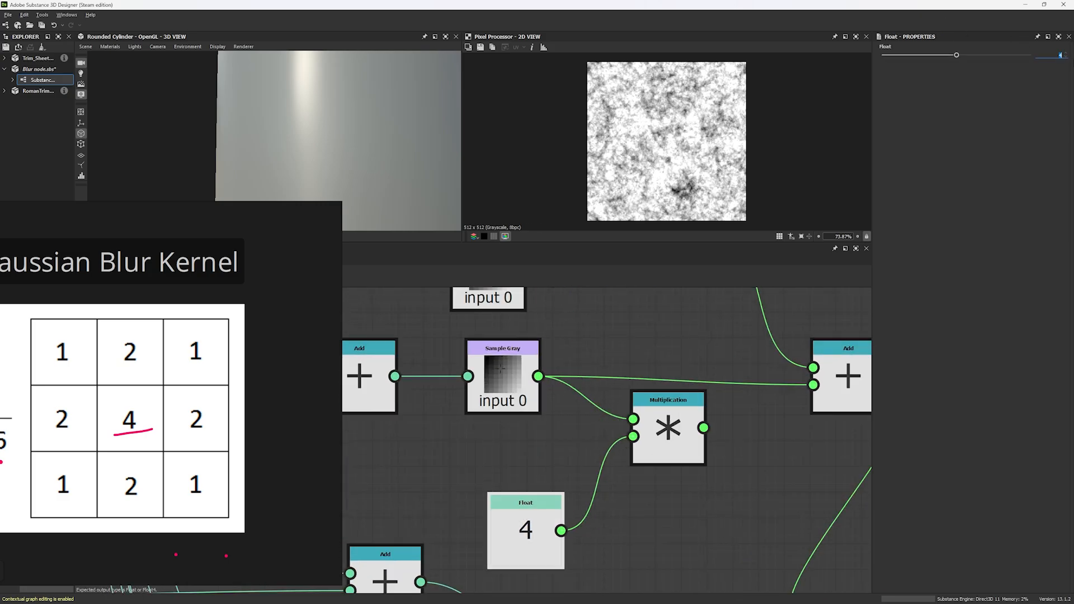
pyautogui.moveTo(703, 427); pyautogui.dragTo(813, 385)
pyautogui.scroll(-4, 702, 471)
pyautogui.scroll(1, 702, 471)
pyautogui.moveTo(702, 472); pyautogui.dragTo(654, 417, button='middle')
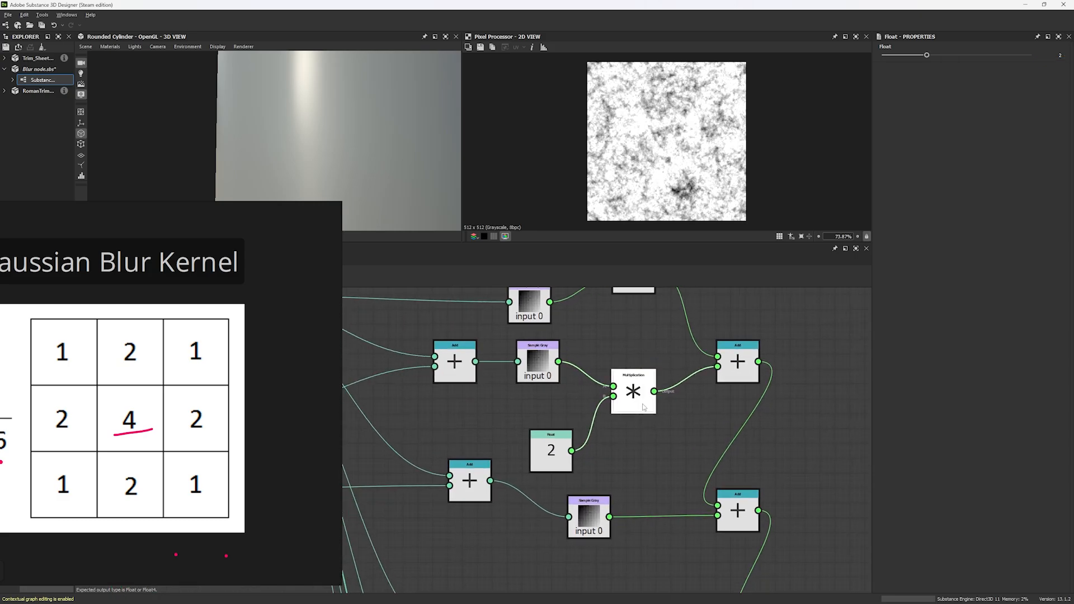
pyautogui.moveTo(642, 406); pyautogui.dragTo(641, 377)
pyautogui.moveTo(621, 438); pyautogui.dragTo(615, 420, button='middle')
pyautogui.moveTo(592, 339); pyautogui.dragTo(635, 376)
# - Duplicate the Multiplication for the Down neighbour, using its Sample Gray and the Float 2 as inputs, and move that Sample Gray closer to its Add
pyautogui.hotkey('ctrl', 'c')
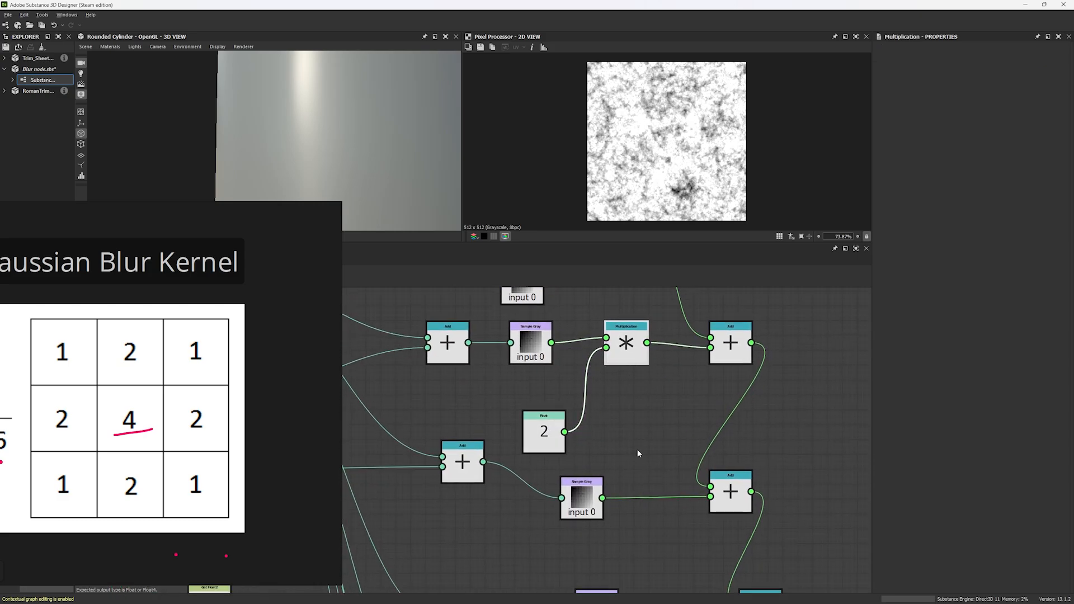
pyautogui.hotkey('ctrl', 'v')
pyautogui.moveTo(601, 498); pyautogui.dragTo(531, 488)
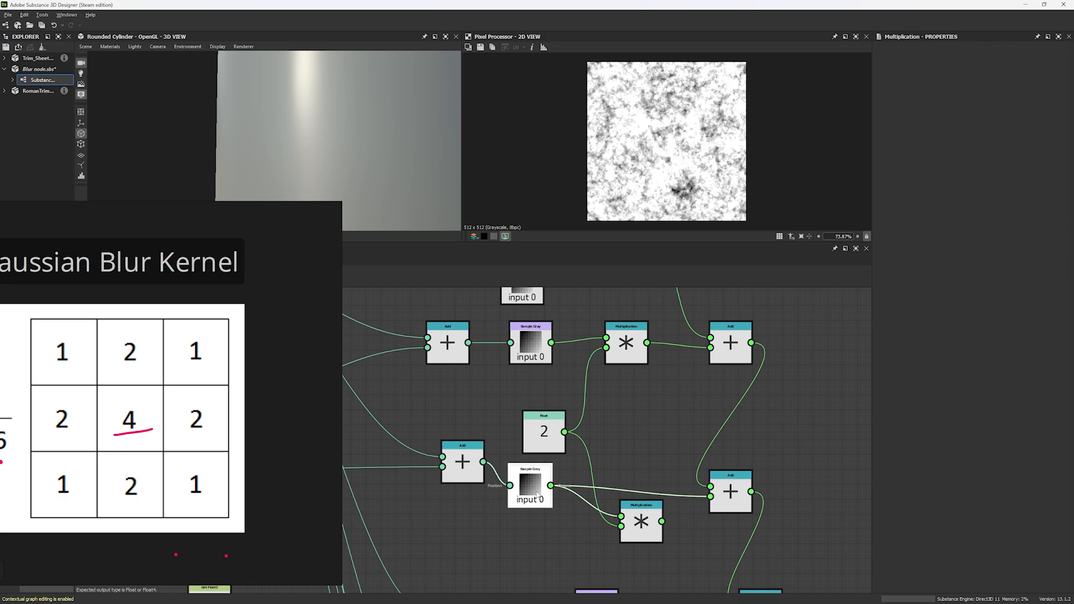
# - Feed the Down neighbour's product into its summing Add node in place of the direct Sample Gray link
pyautogui.moveTo(709, 496); pyautogui.dragTo(662, 522)
pyautogui.scroll(-3, 531, 529)
pyautogui.moveTo(531, 529); pyautogui.dragTo(673, 472, button='middle')
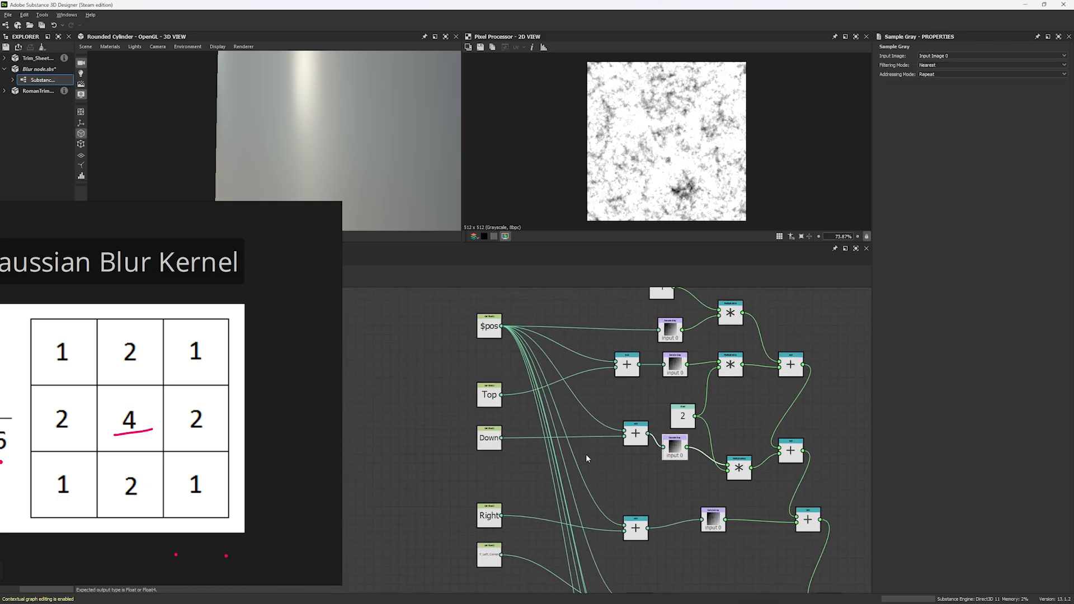
# - Duplicate the Multiplication for the Right neighbour, placing it between that row's Sample Gray and Add with the Float 2 as its other input
pyautogui.moveTo(751, 487); pyautogui.dragTo(709, 438, button='middle')
pyautogui.click(701, 423)
pyautogui.hotkey('ctrl', 'c')
pyautogui.hotkey('ctrl', 'v')
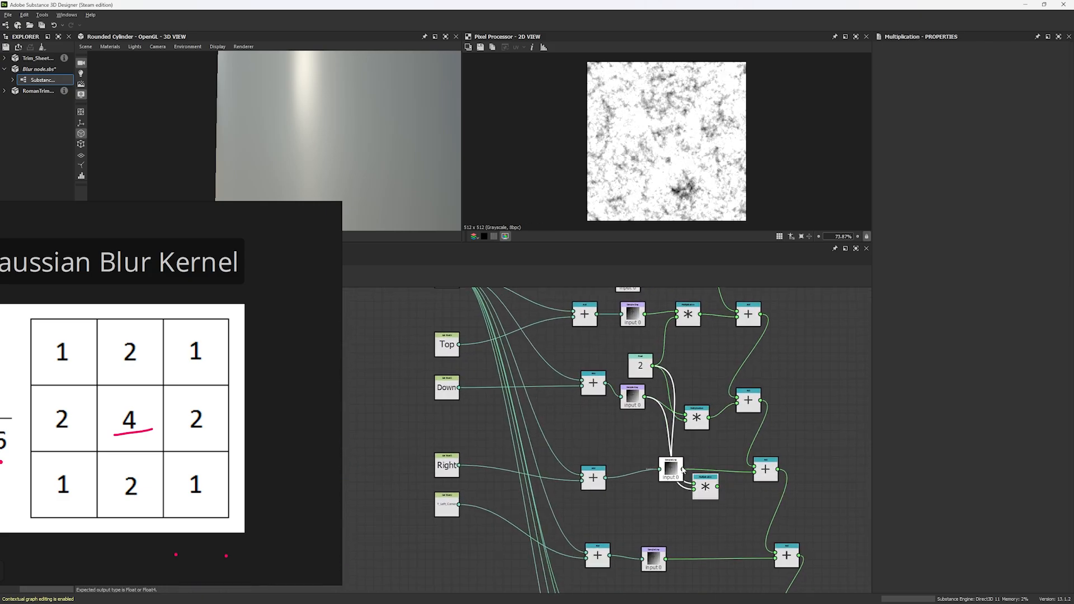
pyautogui.moveTo(682, 469); pyautogui.dragTo(719, 471)
pyautogui.moveTo(700, 411); pyautogui.dragTo(710, 497, button='middle')
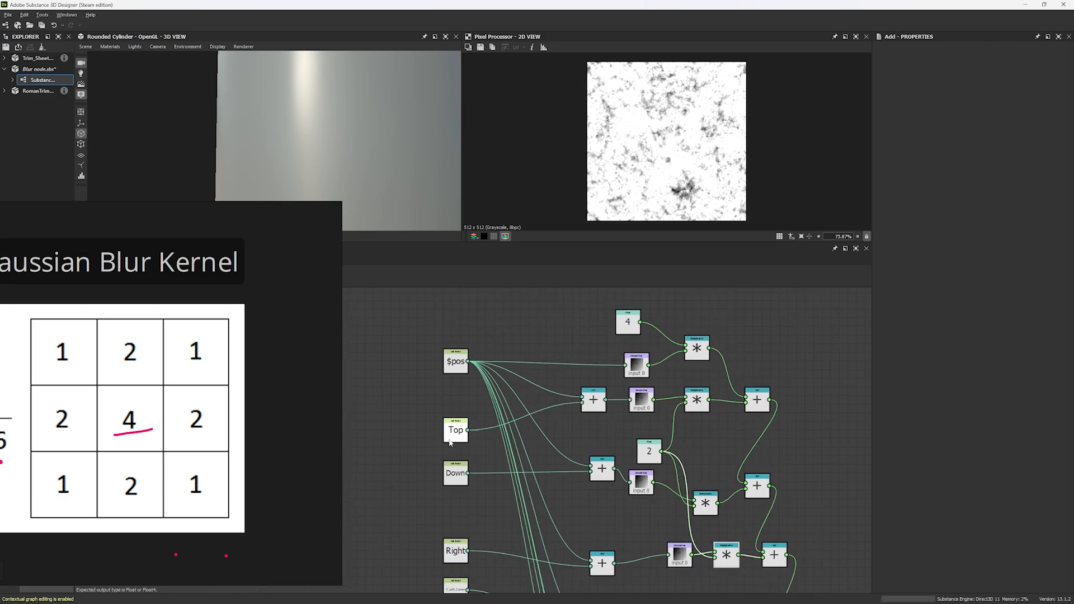
# - Paste a copy of the Multiplication node into the Left neighbour's row, taking that row's Sample Gray as an input
pyautogui.scroll(-5, 450, 442)
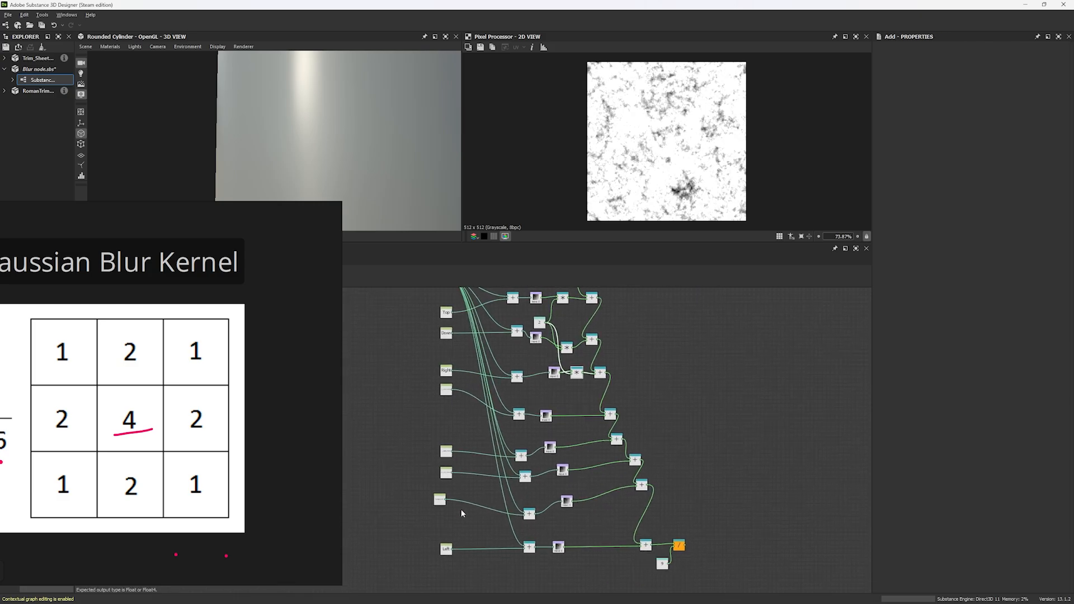
pyautogui.moveTo(480, 505); pyautogui.dragTo(466, 502, button='middle')
pyautogui.scroll(2, 516, 402)
pyautogui.click(583, 358)
pyautogui.moveTo(587, 484); pyautogui.dragTo(568, 330, button='middle')
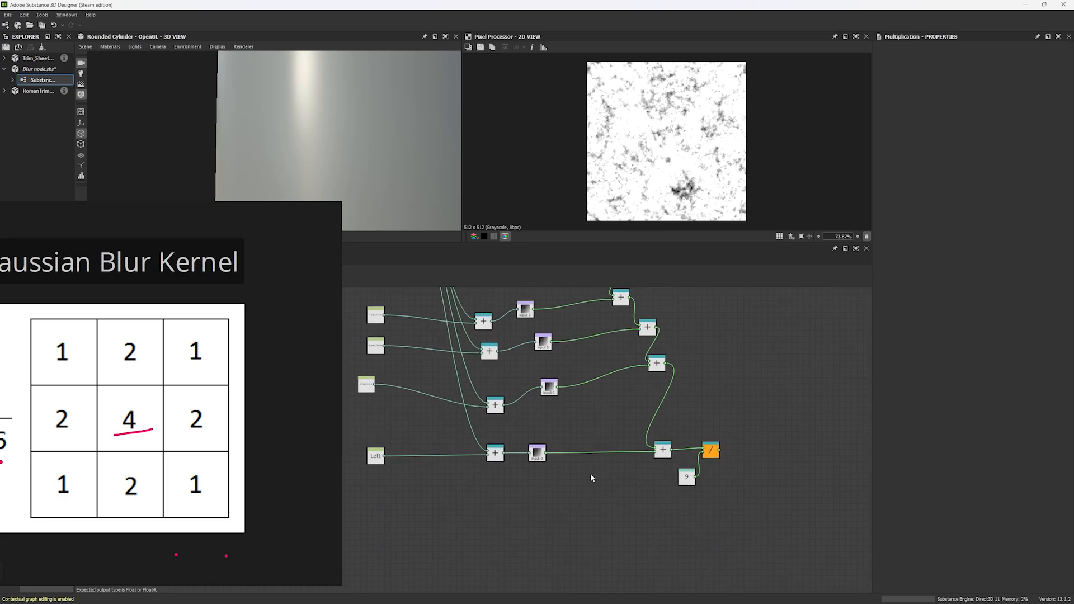
pyautogui.scroll(3, 585, 467)
pyautogui.hotkey('ctrl', 'v')
# - Add a Float set to 2 beside the Left neighbour's Multiplication, connect it as the second input and feed the product into the last Add
pyautogui.scroll(2, 521, 458)
pyautogui.click(513, 505)
pyautogui.press('space')
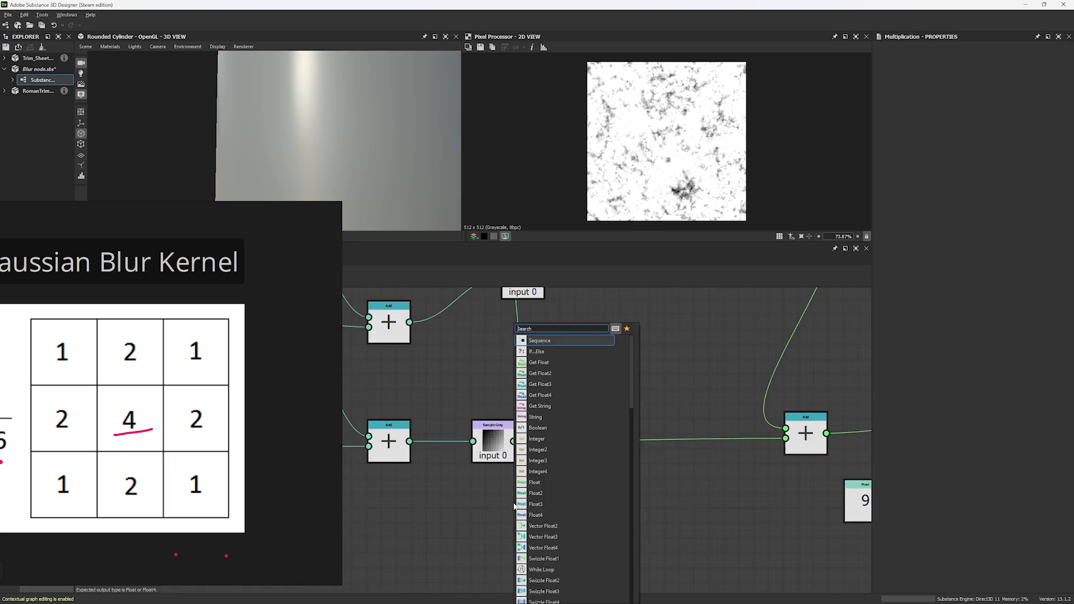
pyautogui.write('f')
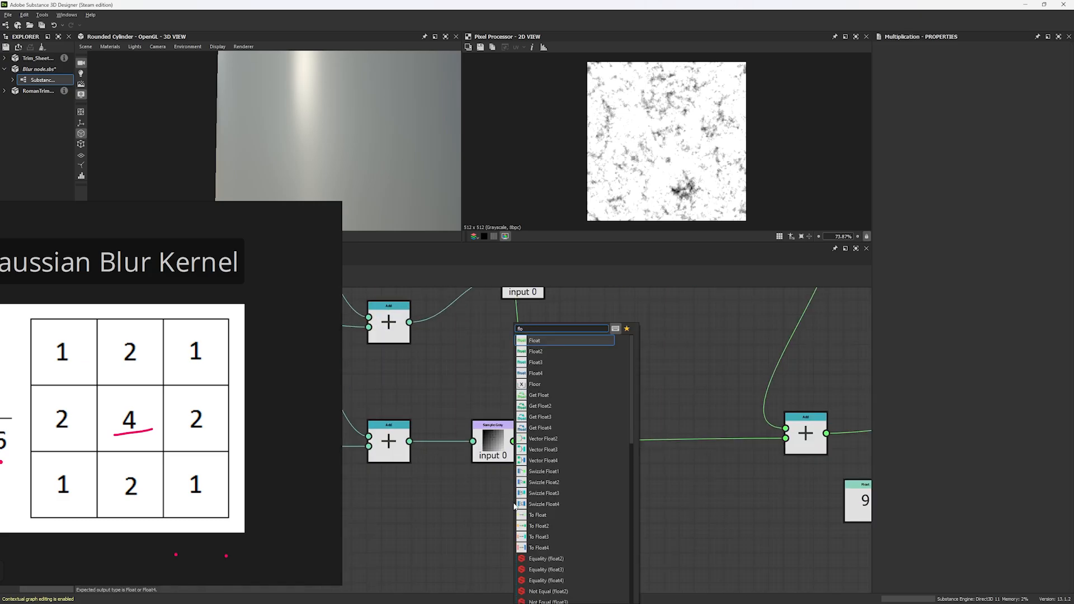
pyautogui.write('lo')
pyautogui.press('Return')
pyautogui.click(635, 497)
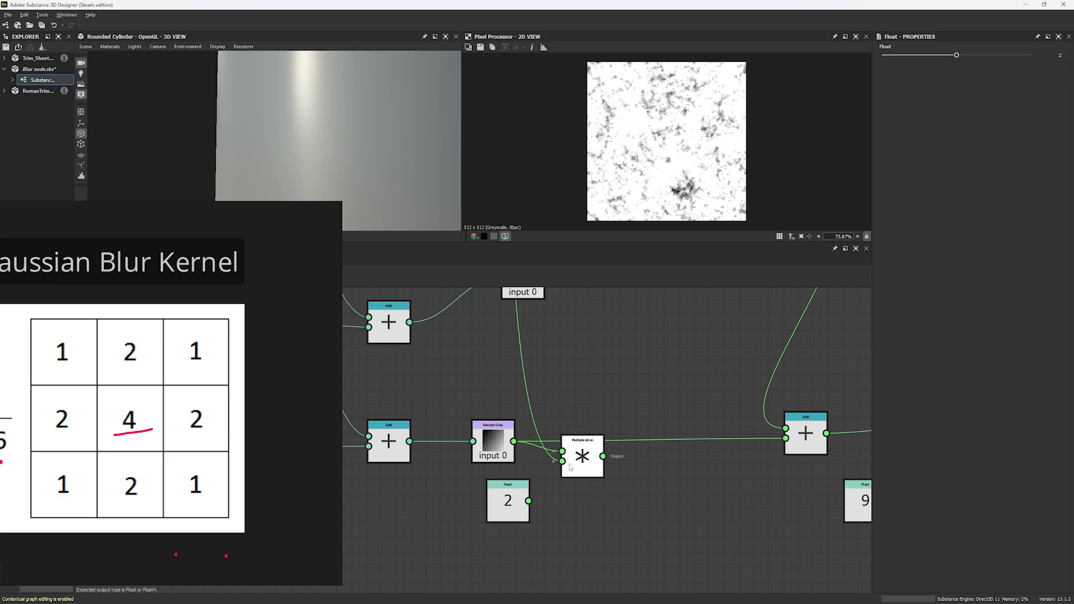
pyautogui.moveTo(562, 461); pyautogui.dragTo(529, 501)
pyautogui.scroll(-4, 393, 417)
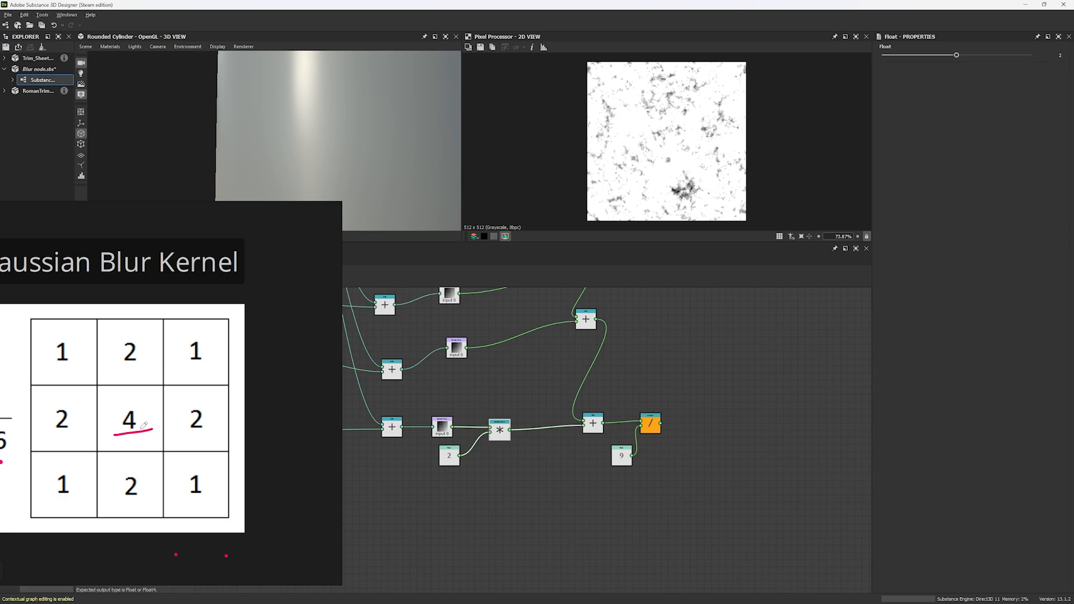
# - Underline the corner 1 on the kernel reference and duplicate the Multiplication for the corner neighbour just above the Left row, using its Sample Gray
pyautogui.moveTo(55, 371); pyautogui.dragTo(66, 373)
pyautogui.moveTo(542, 435); pyautogui.dragTo(655, 478, button='middle')
pyautogui.moveTo(582, 408); pyautogui.dragTo(587, 452, button='middle')
pyautogui.scroll(2, 626, 508)
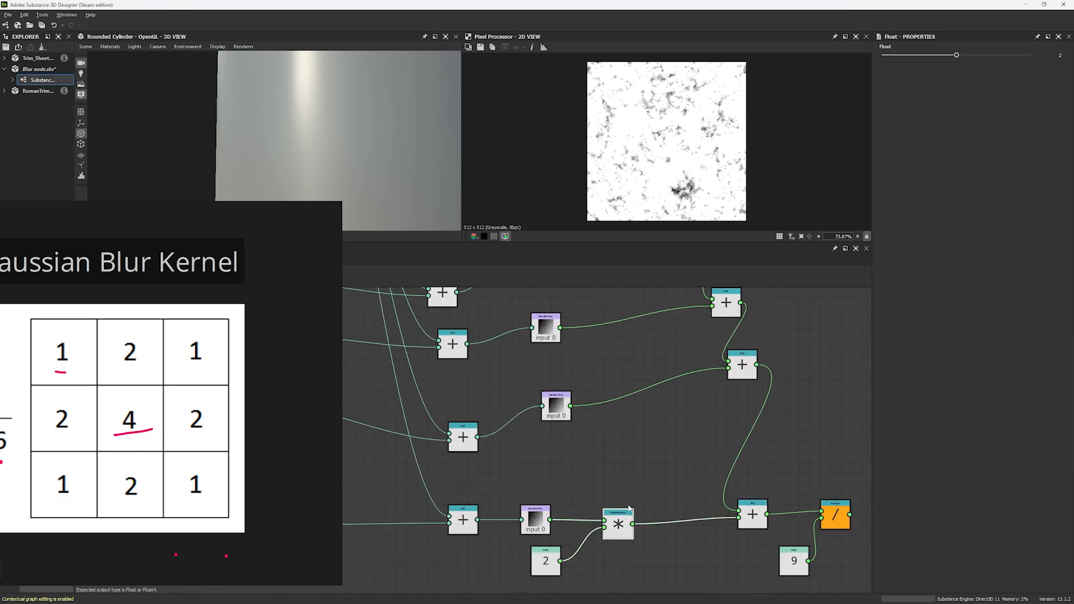
pyautogui.click(622, 516)
pyautogui.hotkey('ctrl', 'c')
pyautogui.hotkey('ctrl', 'v')
pyautogui.scroll(1, 604, 394)
pyautogui.scroll(2, 602, 399)
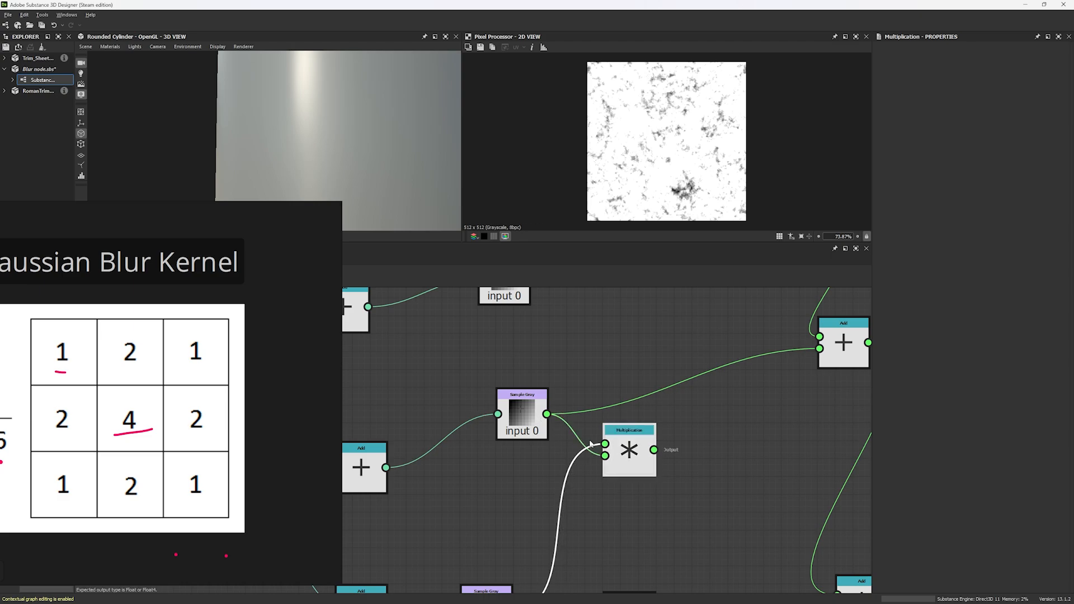
pyautogui.moveTo(634, 459); pyautogui.dragTo(653, 424)
# - Add a Float set to 1, connect it to the corner row's Multiplication and feed the product into that row's Add
pyautogui.click(533, 332)
pyautogui.moveTo(533, 331); pyautogui.dragTo(550, 381, button='middle')
pyautogui.press('space')
pyautogui.write('floa')
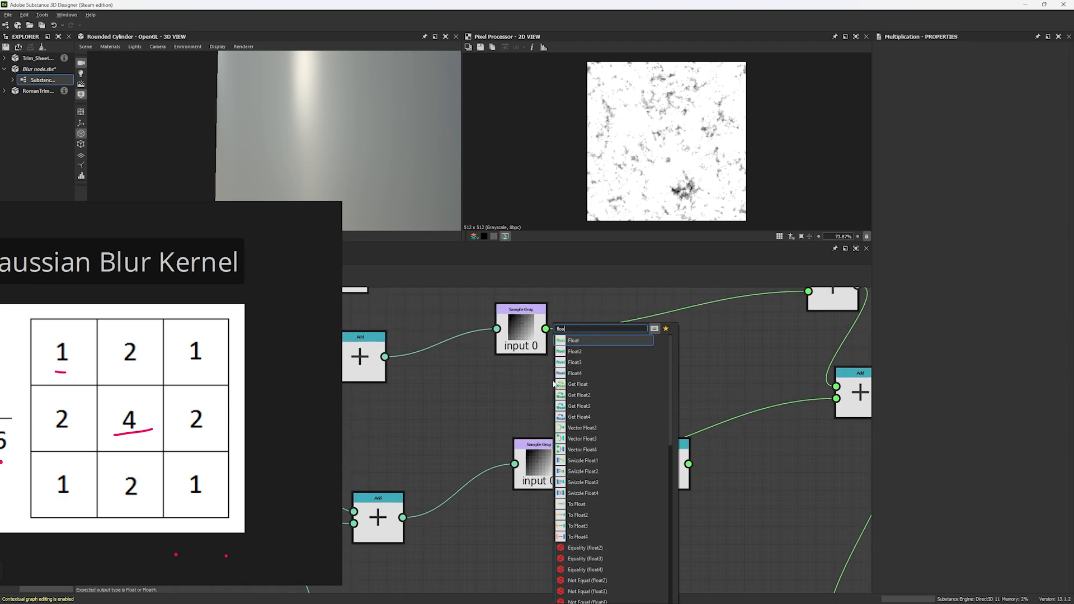
pyautogui.press('Return')
pyautogui.click(1059, 54)
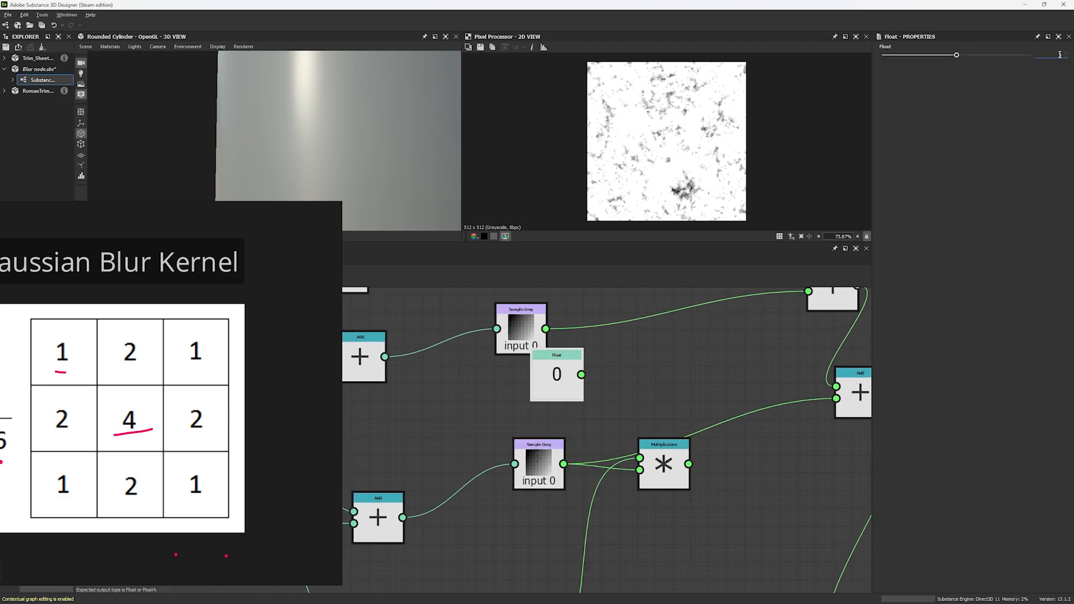
pyautogui.write('1')
pyautogui.press('Return')
pyautogui.moveTo(582, 375); pyautogui.dragTo(689, 445)
# - Duplicate the Multiplication for the next corner row up, combining its Sample Gray with the Float 1, and feed the product into its Add
pyautogui.hotkey('ctrl', 'd')
pyautogui.moveTo(701, 381); pyautogui.dragTo(703, 453, button='middle')
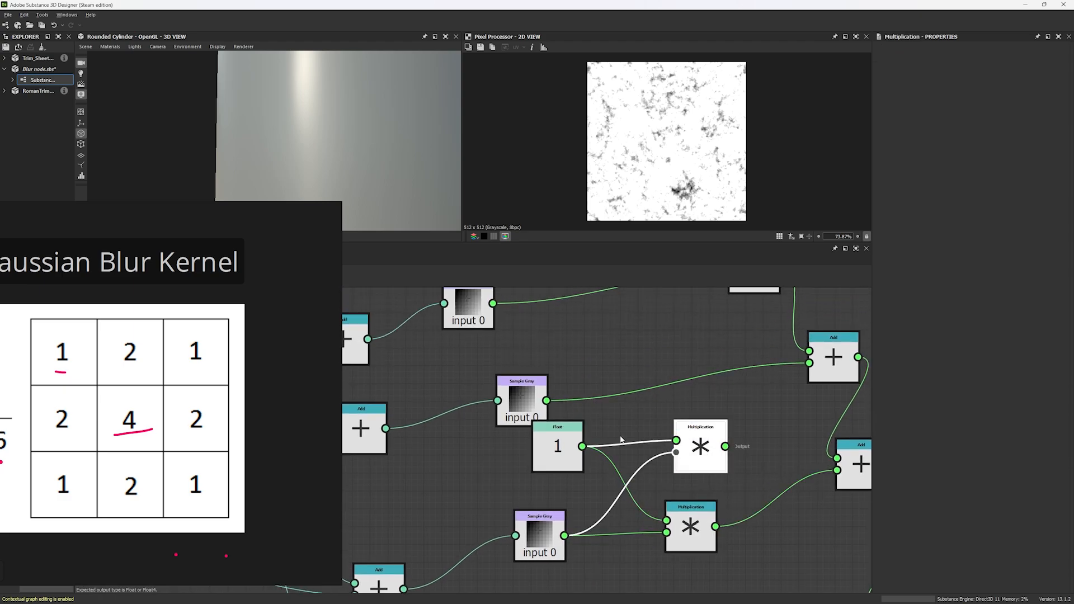
pyautogui.moveTo(620, 440); pyautogui.dragTo(546, 400)
pyautogui.moveTo(808, 363); pyautogui.dragTo(724, 446)
pyautogui.moveTo(673, 382); pyautogui.dragTo(696, 448, button='middle')
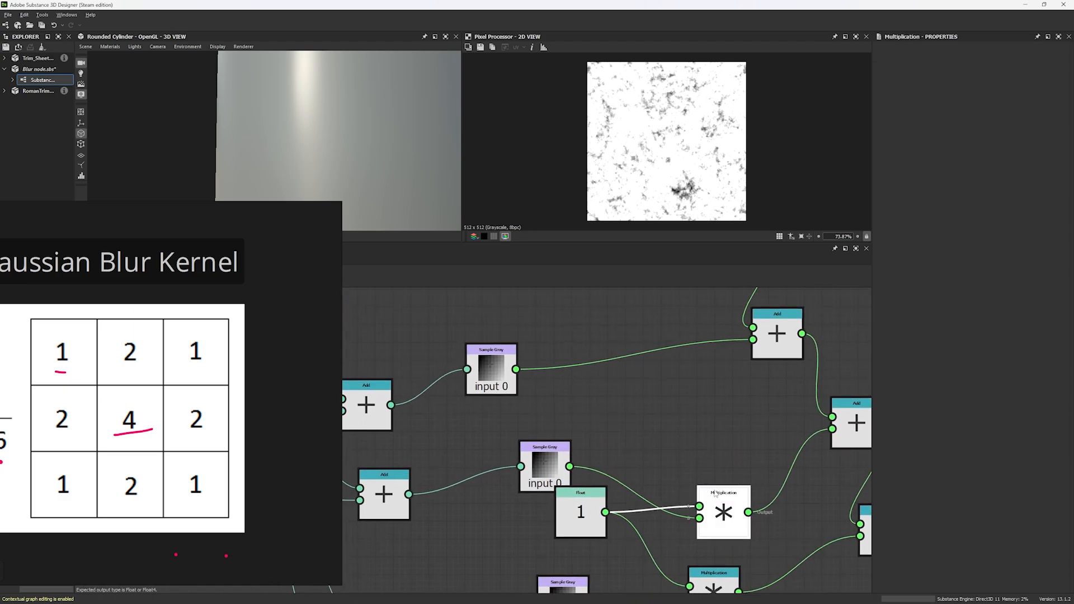
pyautogui.moveTo(716, 495); pyautogui.dragTo(706, 441)
# - Duplicate the Multiplication for the third corner neighbour, connect its Sample Gray and the Float 1, and link the output to its Add
pyautogui.hotkey('ctrl', 'd')
pyautogui.moveTo(645, 393); pyautogui.dragTo(516, 369)
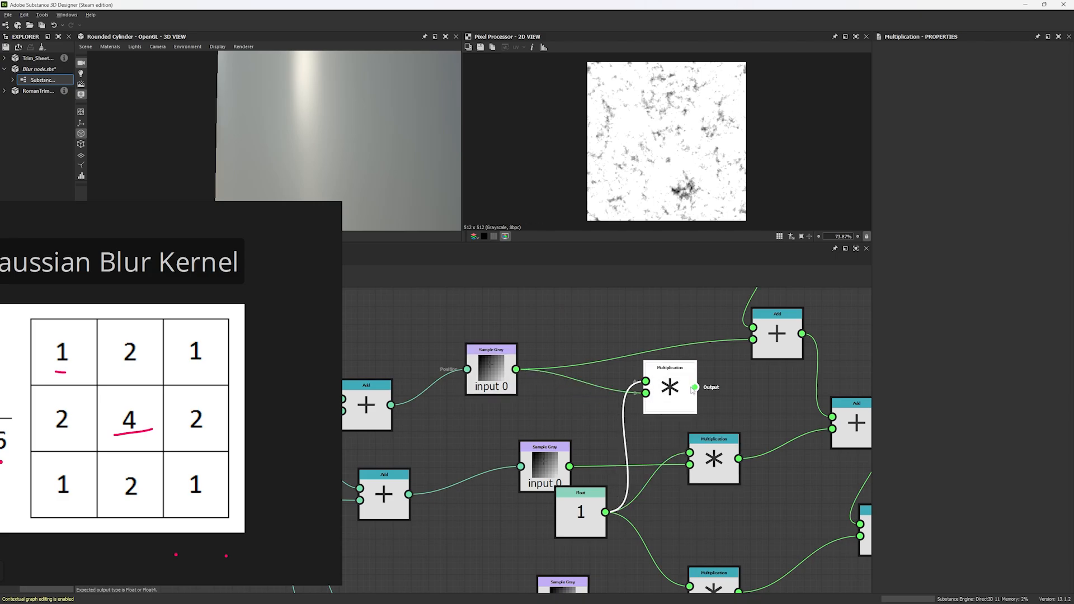
pyautogui.moveTo(694, 387)
pyautogui.mouseDown()
pyautogui.moveTo(750, 342)
pyautogui.moveTo(694, 387)
pyautogui.mouseUp()
# - Paste a Multiplication for the corner neighbour just below the Right row, combining its Sample Gray with the Float 1 before the Add
pyautogui.moveTo(635, 351); pyautogui.dragTo(688, 476, button='middle')
pyautogui.scroll(-3, 623, 470)
pyautogui.scroll(2, 666, 464)
pyautogui.hotkey('ctrl', 'v')
pyautogui.moveTo(560, 417); pyautogui.dragTo(608, 430)
pyautogui.scroll(-5, 664, 423)
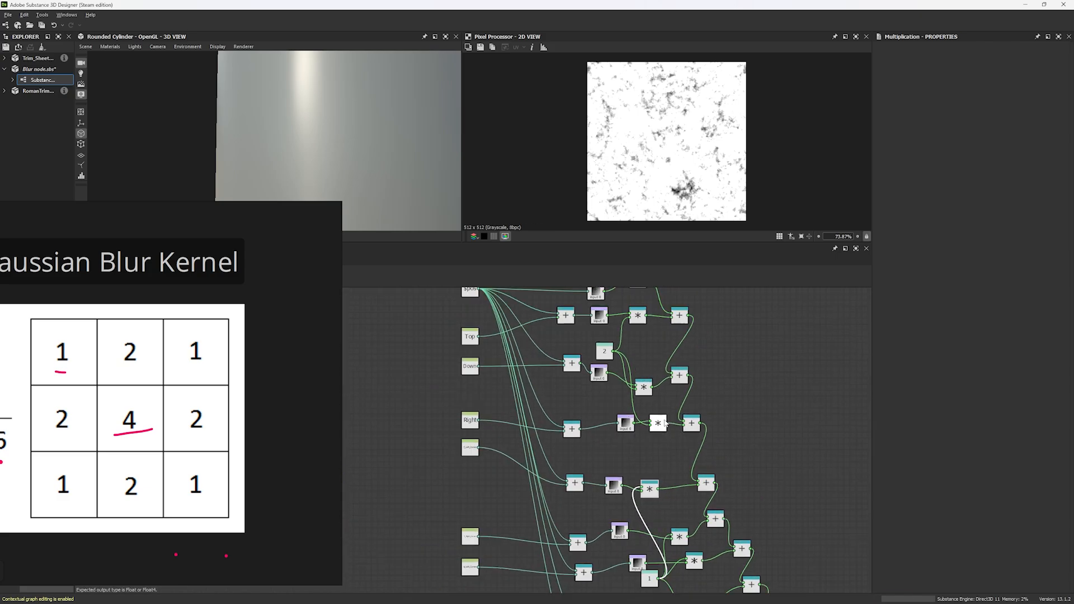
# - Set the Float that feeds the final Division to 16
pyautogui.scroll(-5, 664, 424)
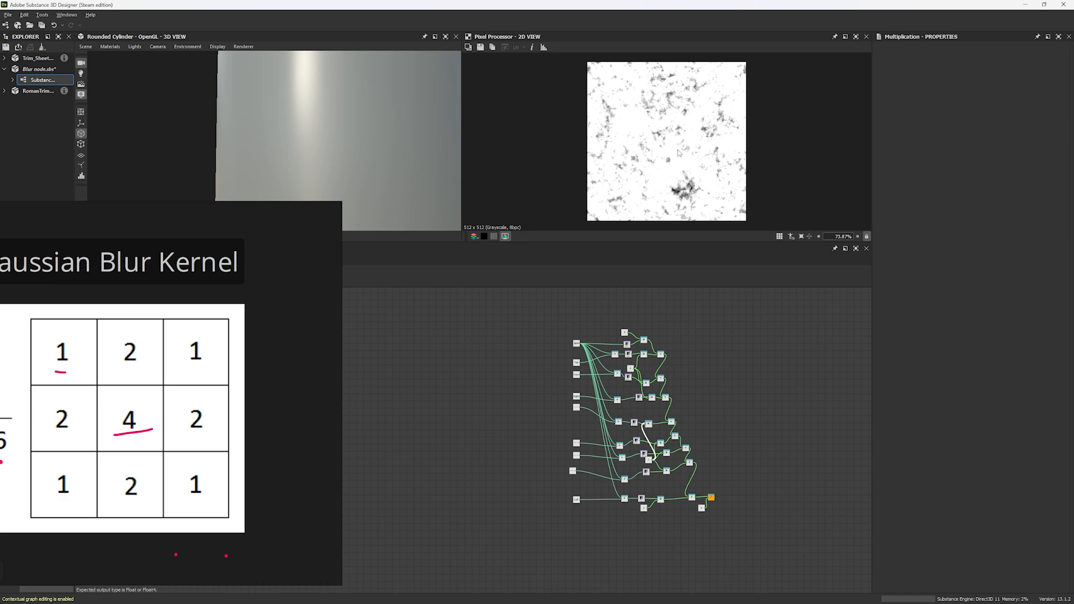
pyautogui.scroll(8, 662, 162)
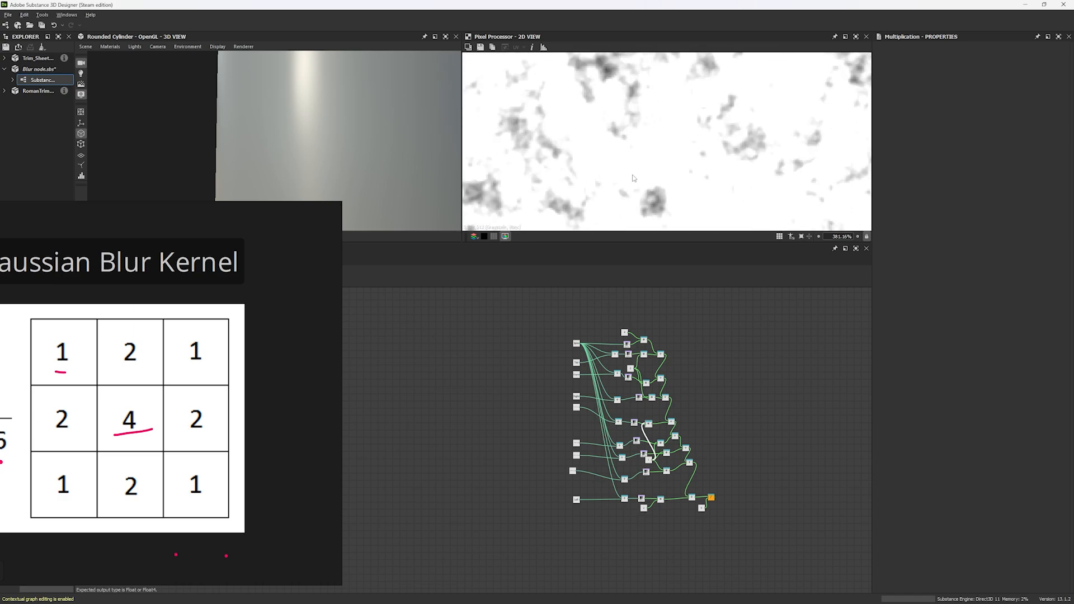
pyautogui.scroll(-6, 240, 368)
pyautogui.scroll(5, 134, 400)
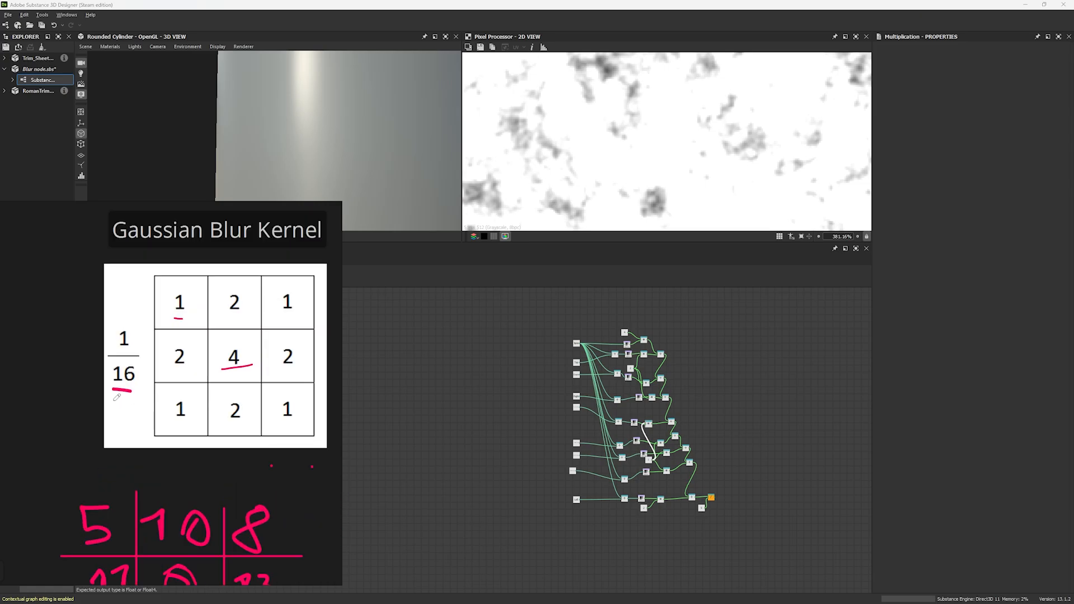
pyautogui.scroll(8, 699, 500)
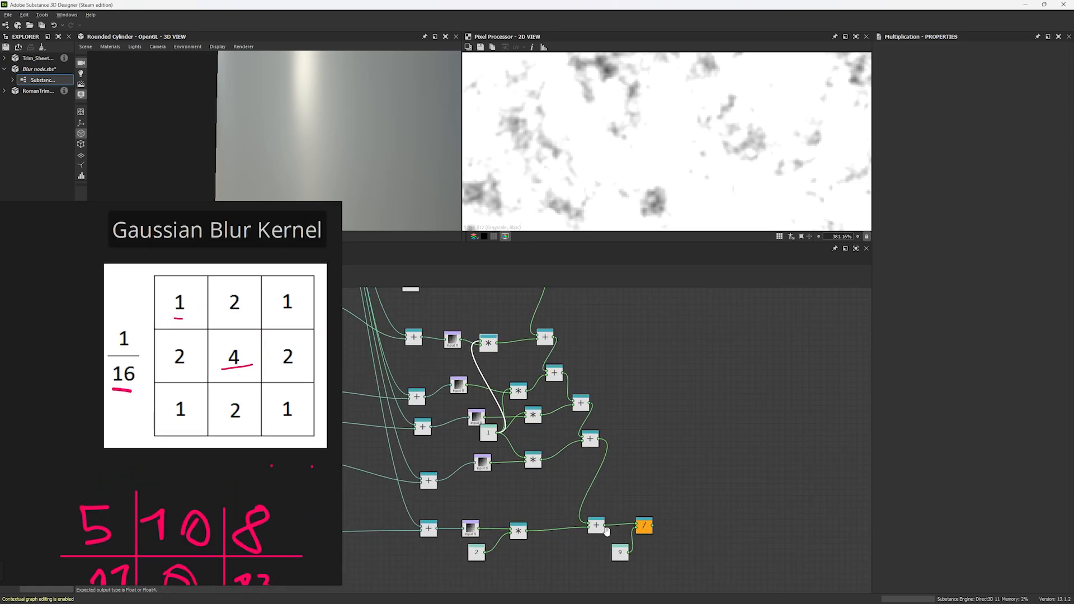
pyautogui.click(615, 486)
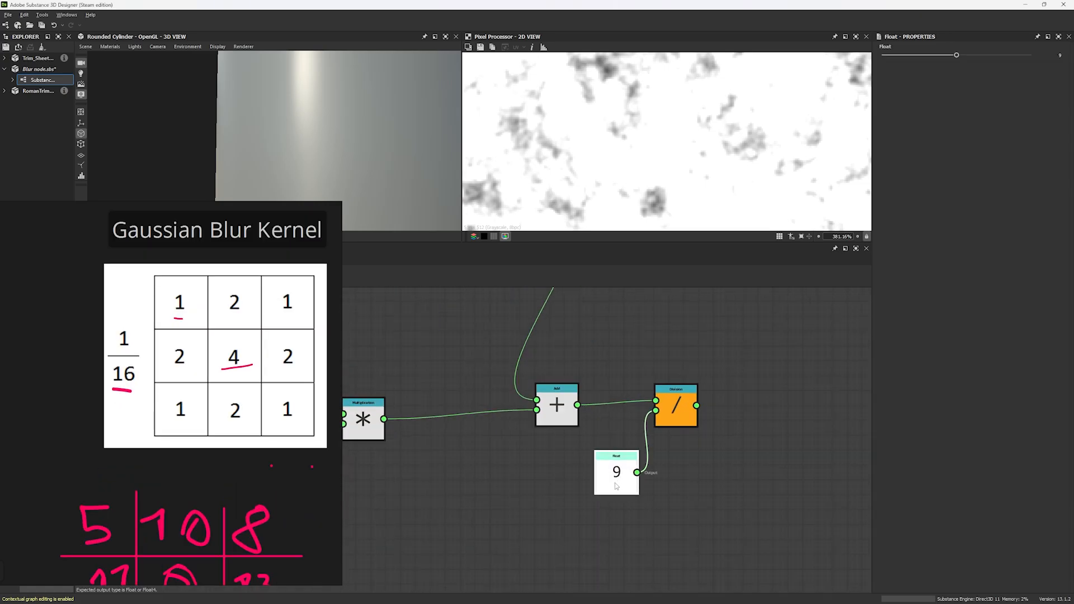
pyautogui.click(1066, 56)
pyautogui.write('16')
pyautogui.press('Return')
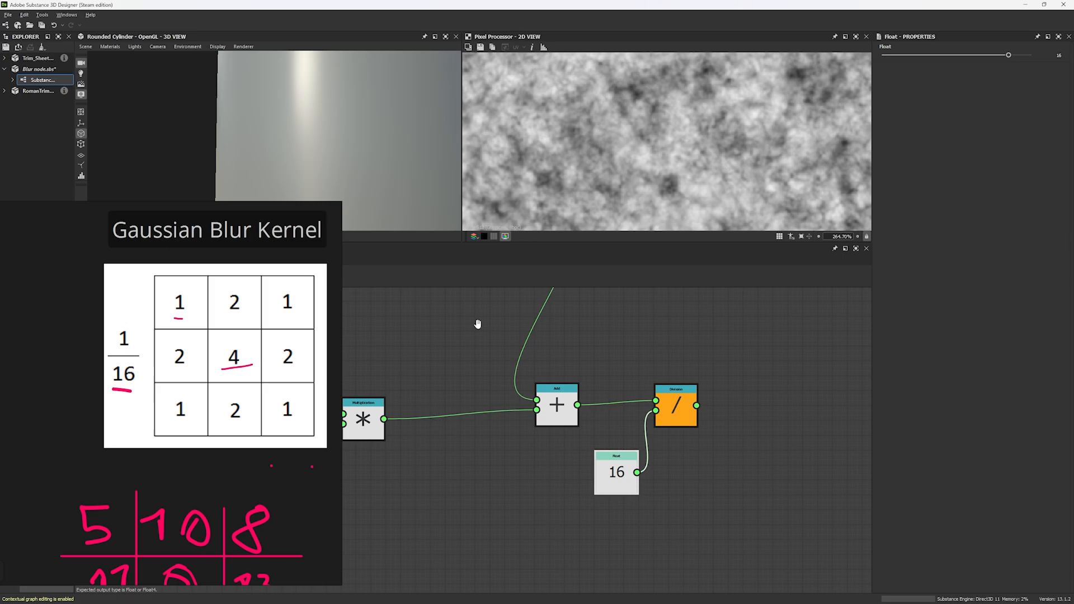
# - Save the package with the finished Gaussian kernel function
pyautogui.moveTo(478, 325); pyautogui.dragTo(669, 373, button='middle')
pyautogui.scroll(-5, 669, 373)
pyautogui.click(632, 368)
pyautogui.hotkey('ctrl', 's')
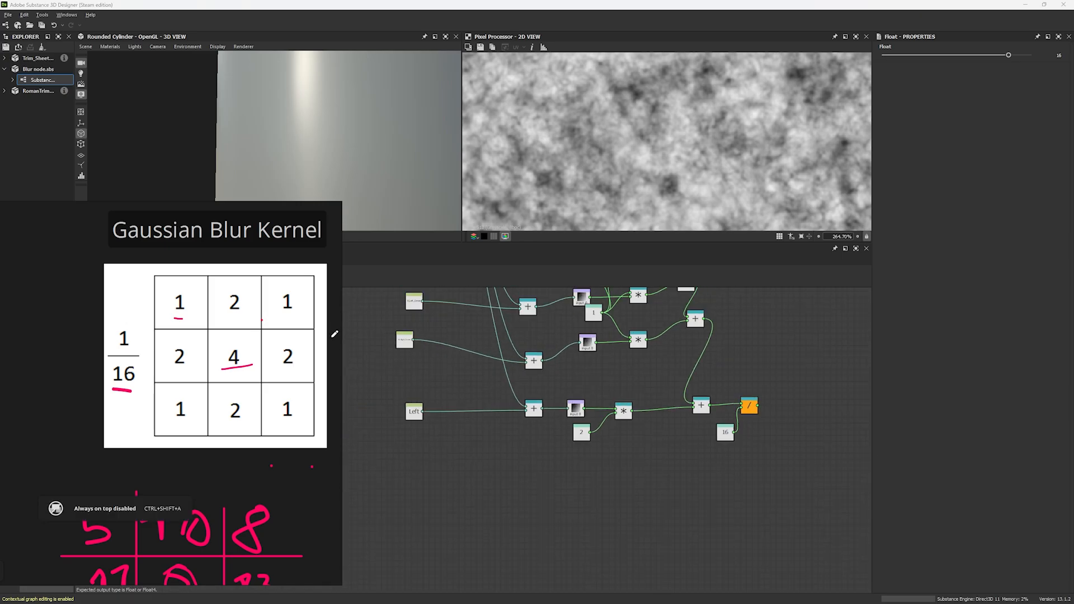
# - Return to Substance_graph and compare the upper two Pixel Processor outputs up close in the 2D view
pyautogui.click(101, 259)
pyautogui.moveTo(364, 490); pyautogui.dragTo(360, 338)
pyautogui.scroll(4, 360, 339)
pyautogui.click(357, 410)
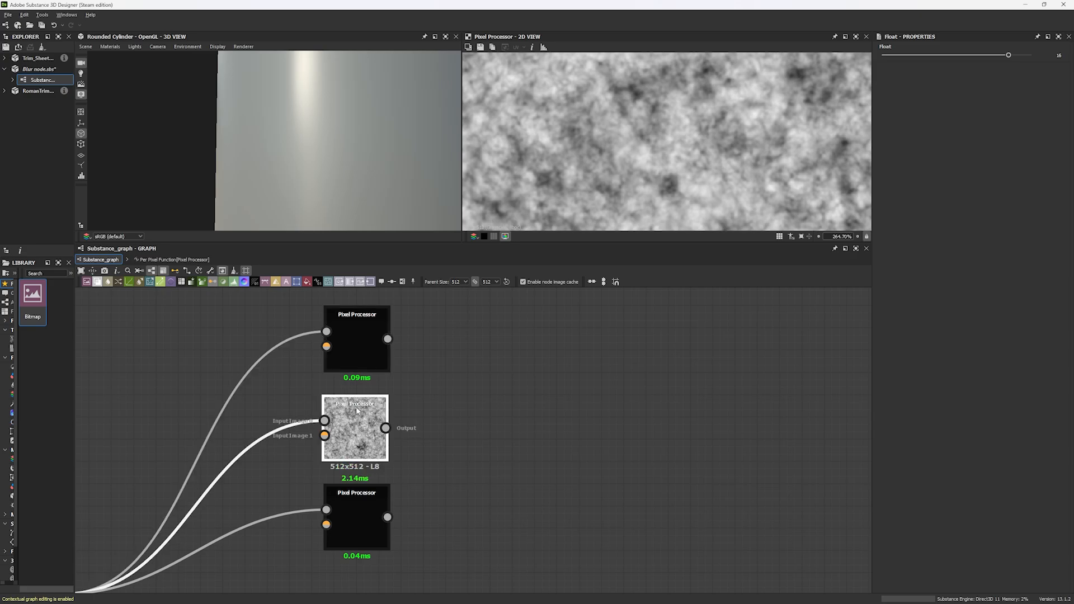
pyautogui.click(358, 338)
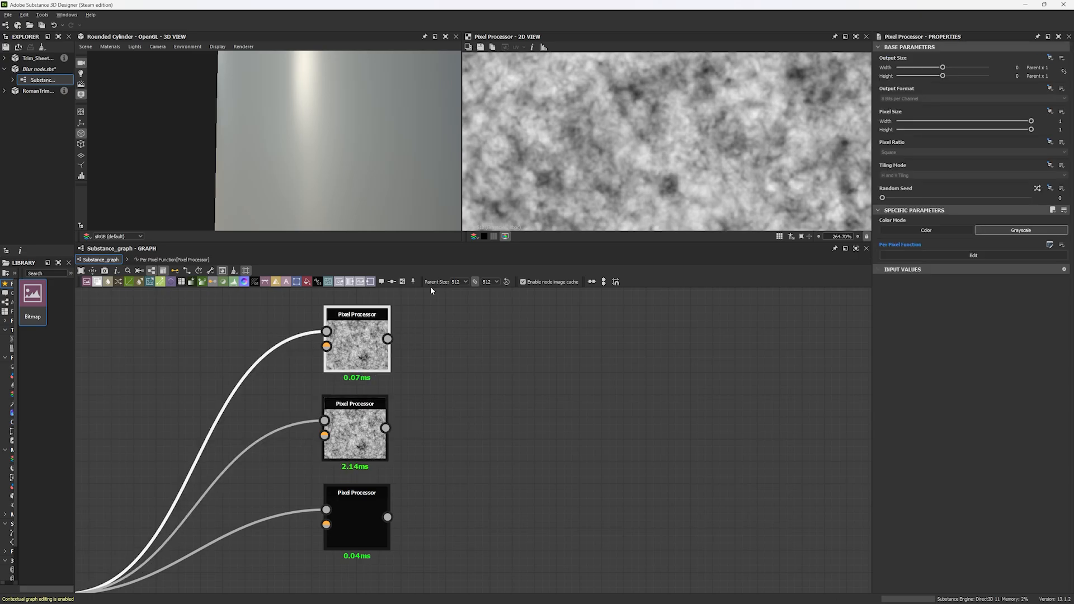
pyautogui.scroll(7, 698, 89)
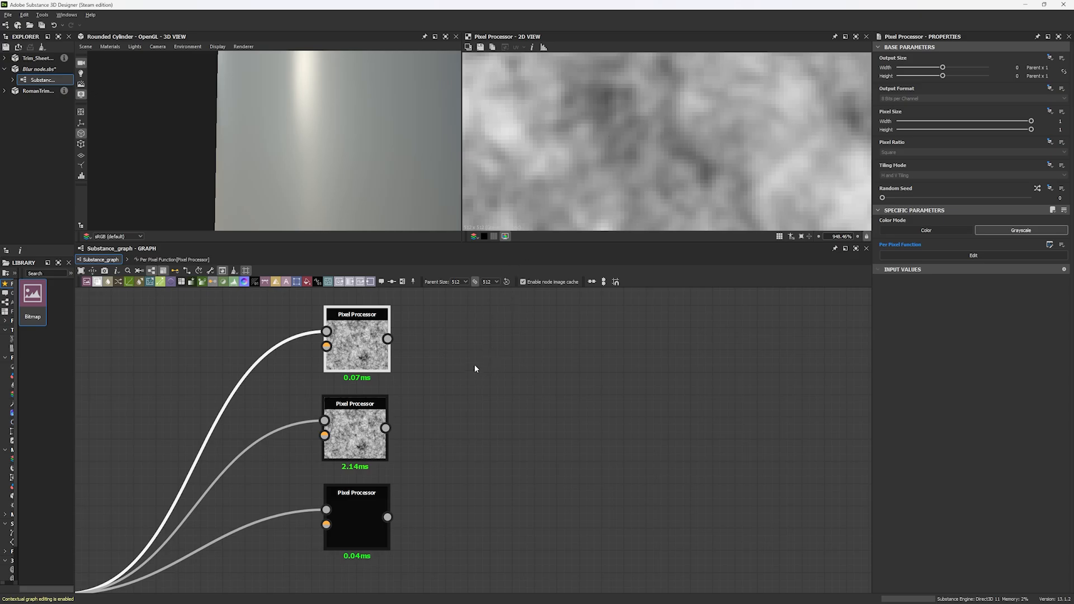
# - Move the black Pixel Processor up and away from the two blur Pixel Processors
pyautogui.moveTo(362, 538); pyautogui.dragTo(173, 288)
pyautogui.scroll(-3, 231, 433)
pyautogui.moveTo(240, 441); pyautogui.dragTo(277, 387, button='middle')
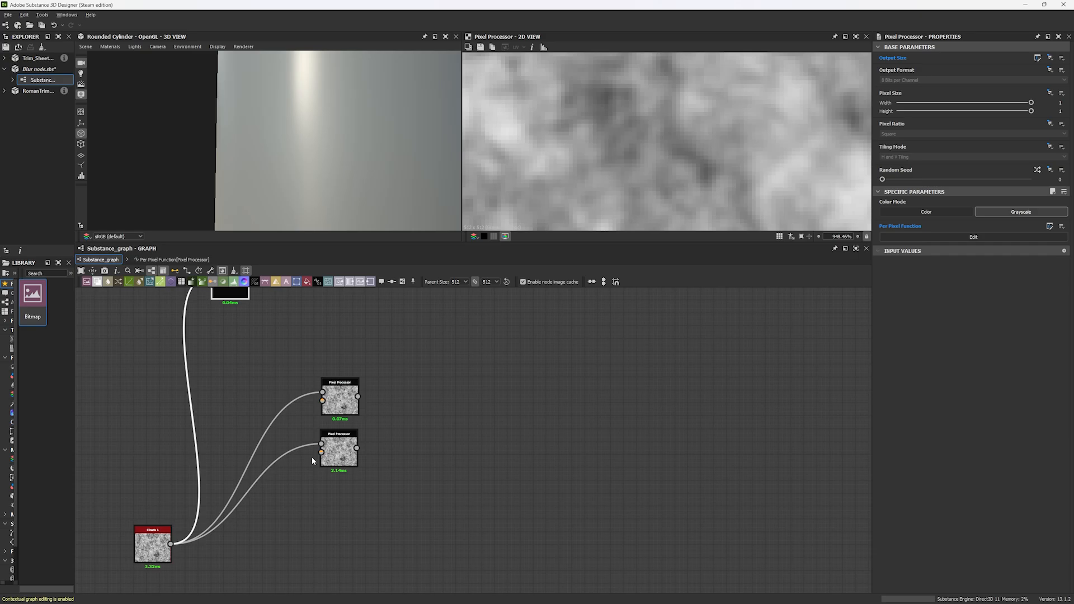
# - Review the kernel and the sample pixel grid on the reference board, and return to the graph
pyautogui.moveTo(624, 600)
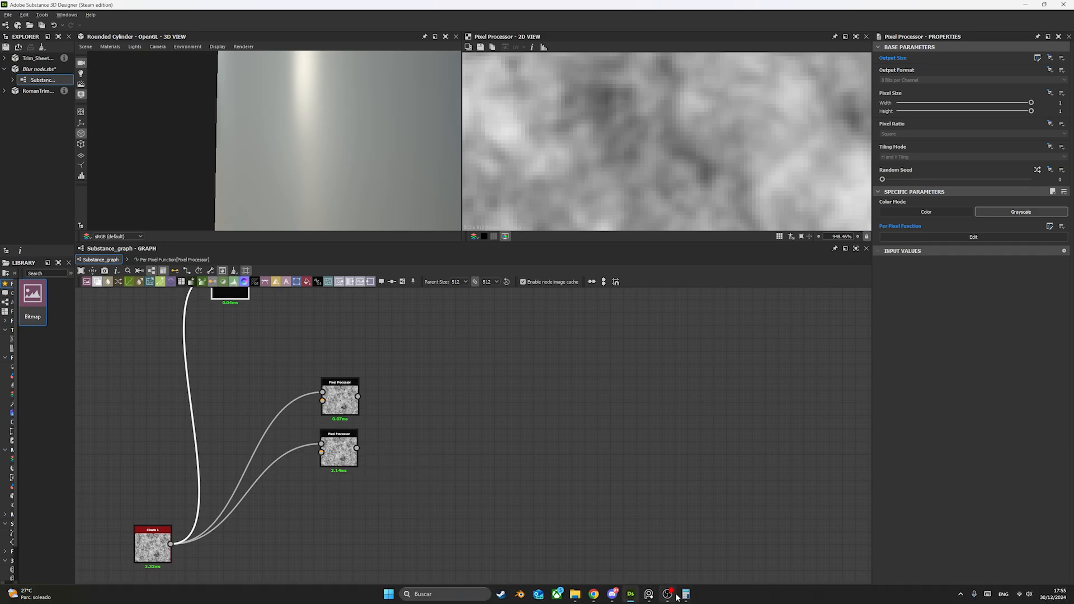
pyautogui.click(685, 537)
pyautogui.keyDown('ctrl'); pyautogui.scroll(-3, 236, 439); pyautogui.keyUp('ctrl')
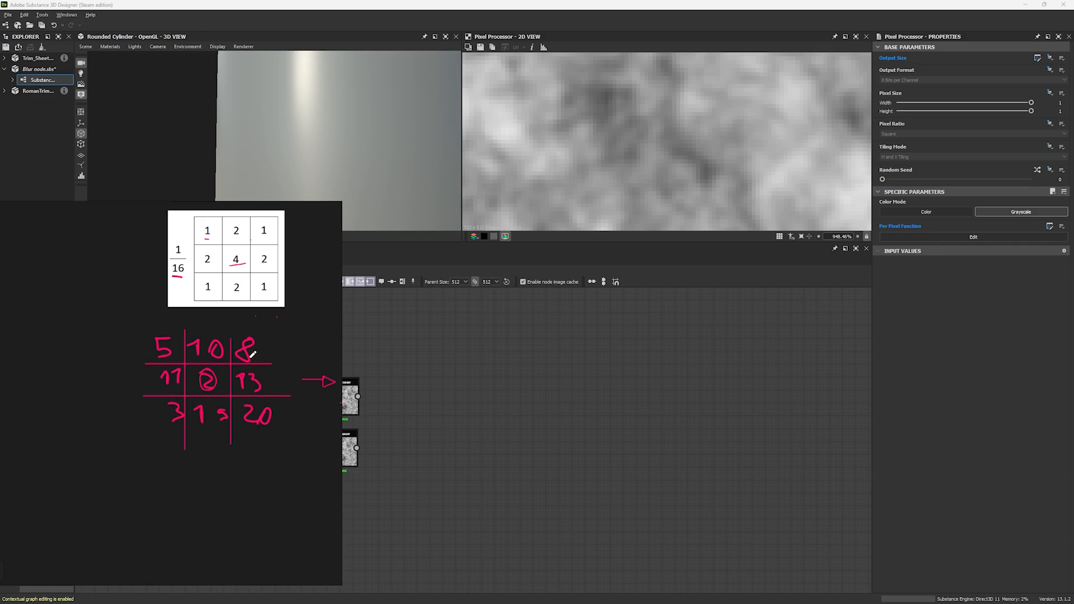
pyautogui.click(408, 342)
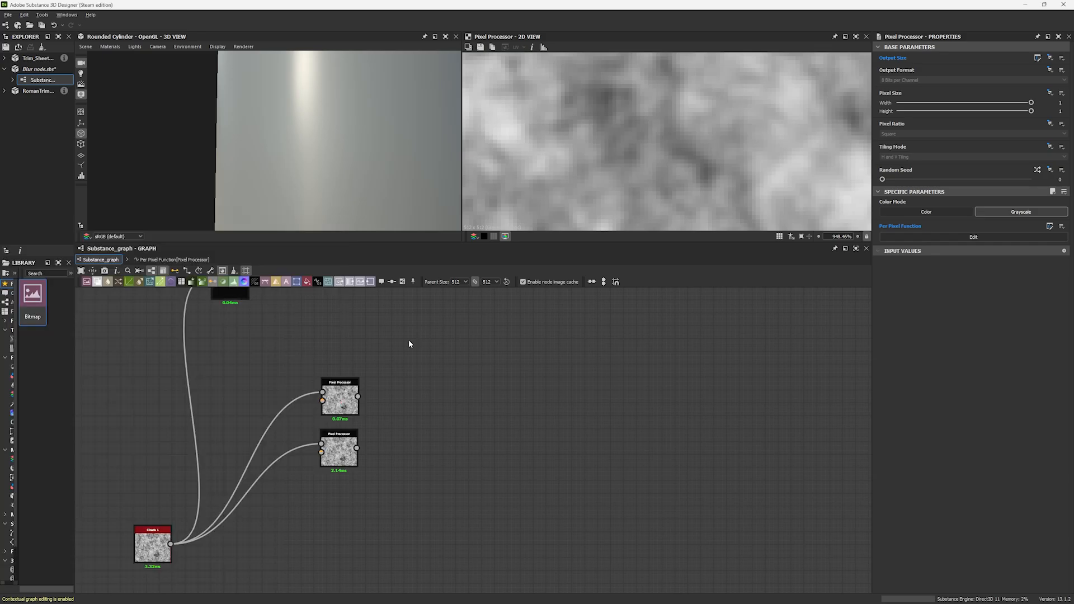
# - Compare the two blur Pixel Processors and move the Gaussian one clear of the other to make room for a chain
pyautogui.moveTo(280, 355); pyautogui.dragTo(298, 395, button='middle')
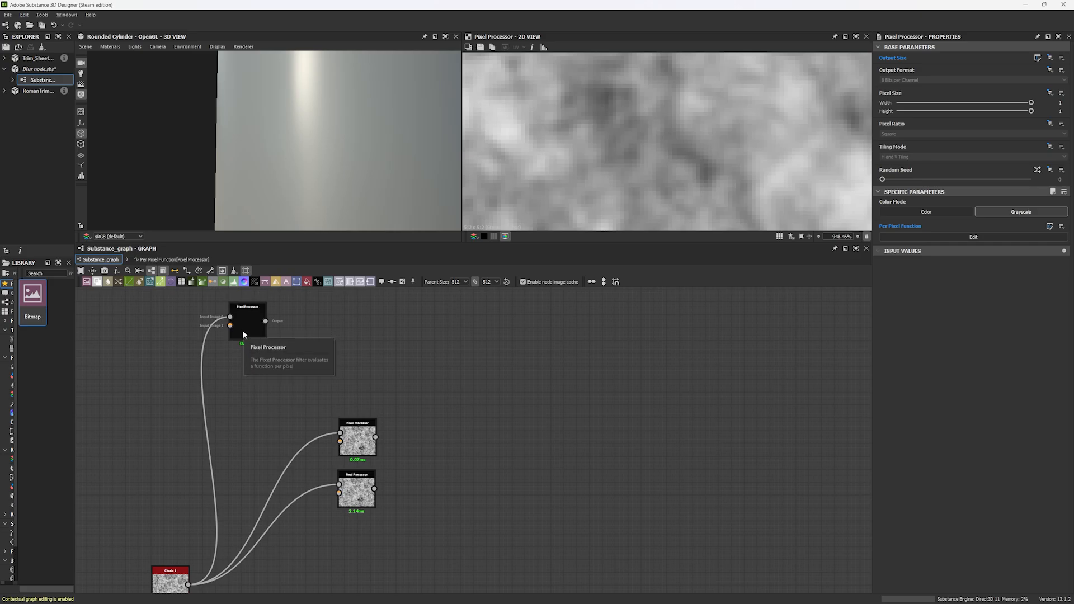
pyautogui.click(357, 490)
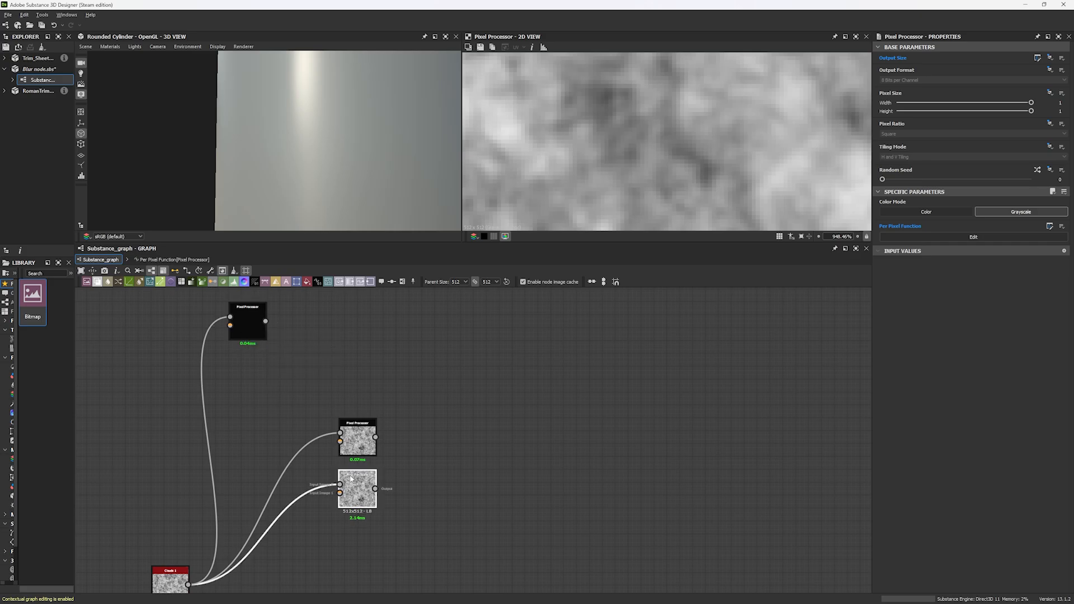
pyautogui.click(356, 446)
pyautogui.click(361, 487)
pyautogui.moveTo(386, 485); pyautogui.dragTo(384, 337, button='middle')
pyautogui.moveTo(361, 356); pyautogui.dragTo(487, 448)
# - Duplicate the Gaussian blur Pixel Processor twice and connect the copies in series after it
pyautogui.scroll(4, 361, 480)
pyautogui.hotkey('ctrl', 'd')
pyautogui.moveTo(384, 460); pyautogui.dragTo(620, 425)
pyautogui.hotkey('ctrl', 'd')
pyautogui.moveTo(657, 461); pyautogui.dragTo(657, 489)
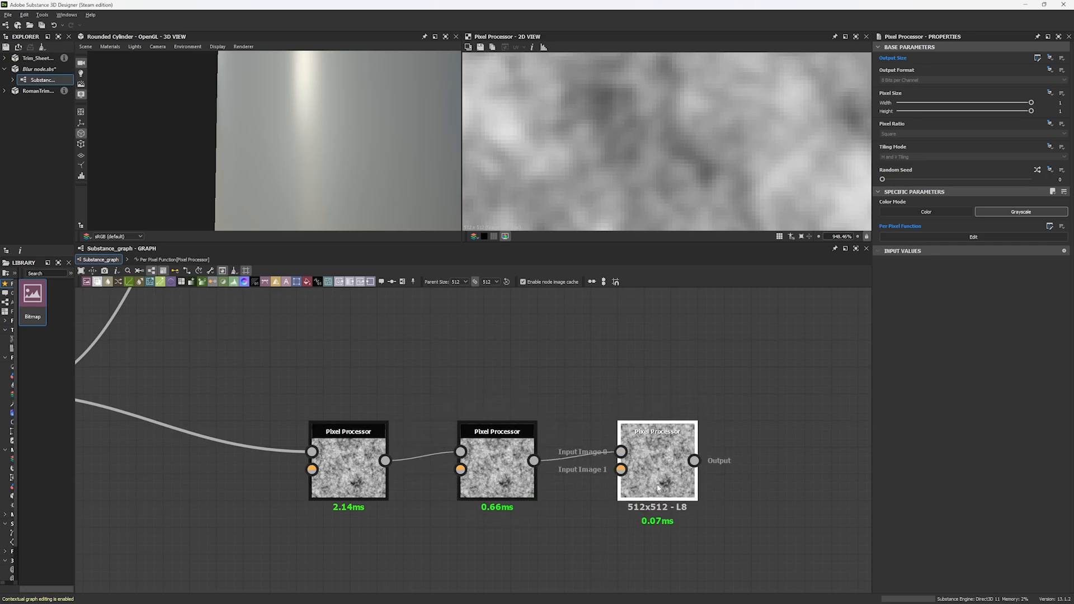
# - Append a fourth copy of the Pixel Processor to the chain and display its output in the 2D view
pyautogui.hotkey('ctrl', 'd')
pyautogui.moveTo(765, 485); pyautogui.dragTo(791, 445)
pyautogui.moveTo(694, 461); pyautogui.dragTo(755, 425)
pyautogui.scroll(-10, 623, 170)
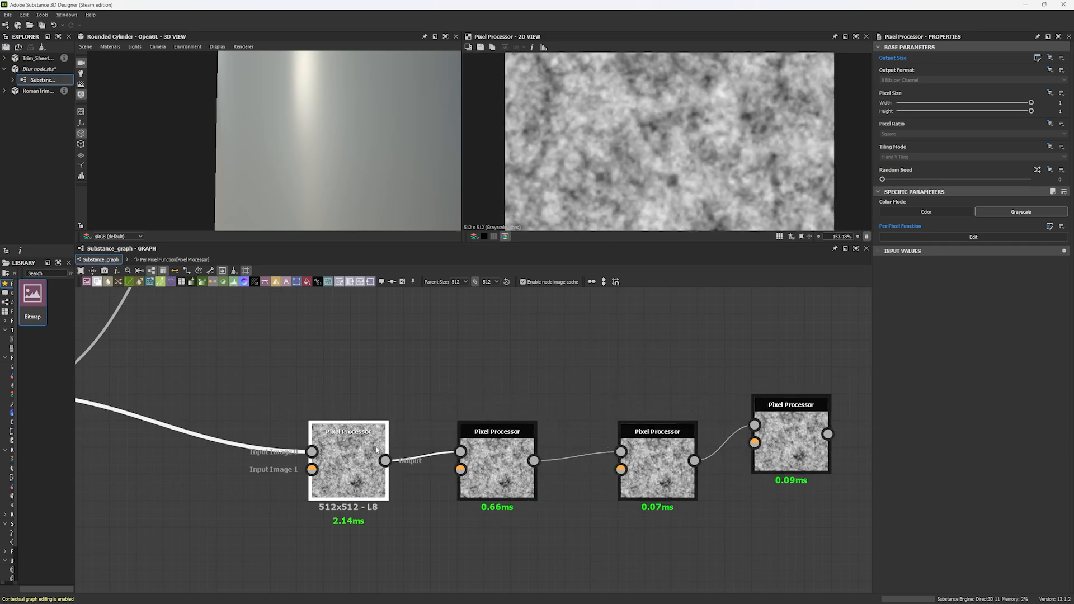
pyautogui.doubleClick(776, 395)
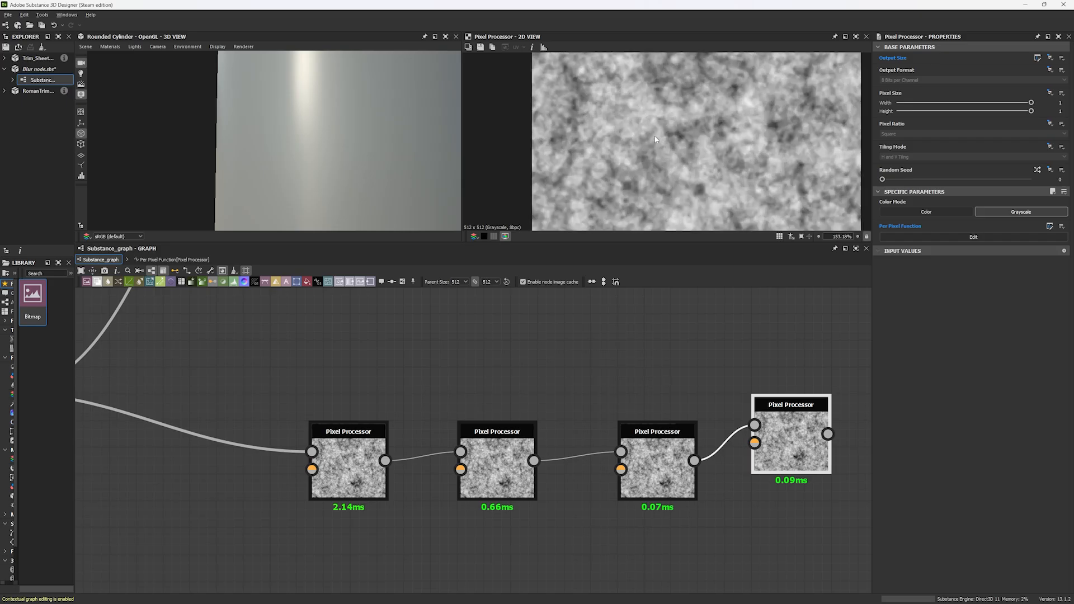